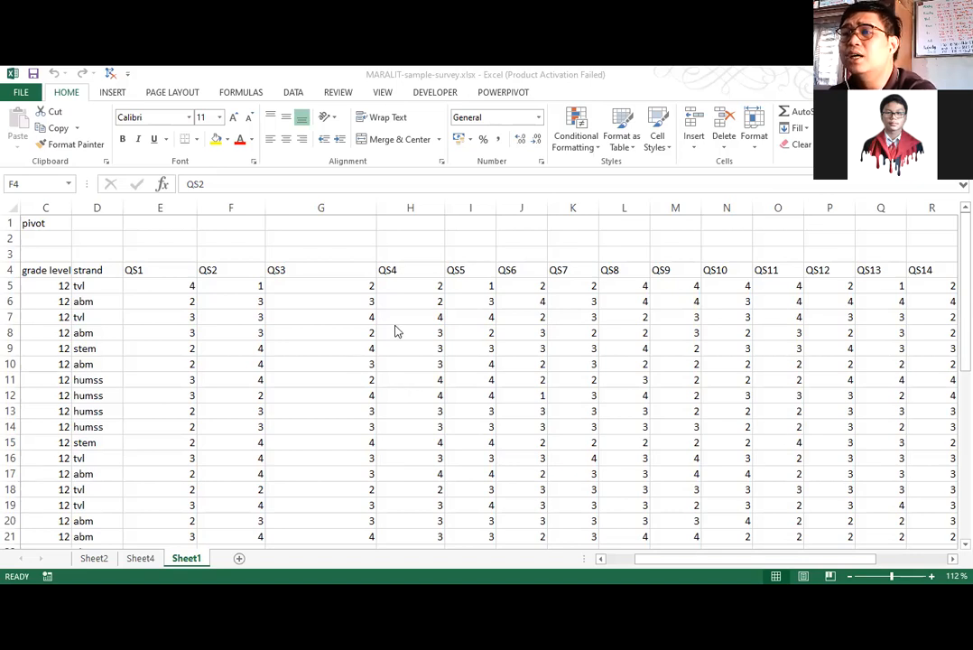
scroll(394, 332, down, 1)
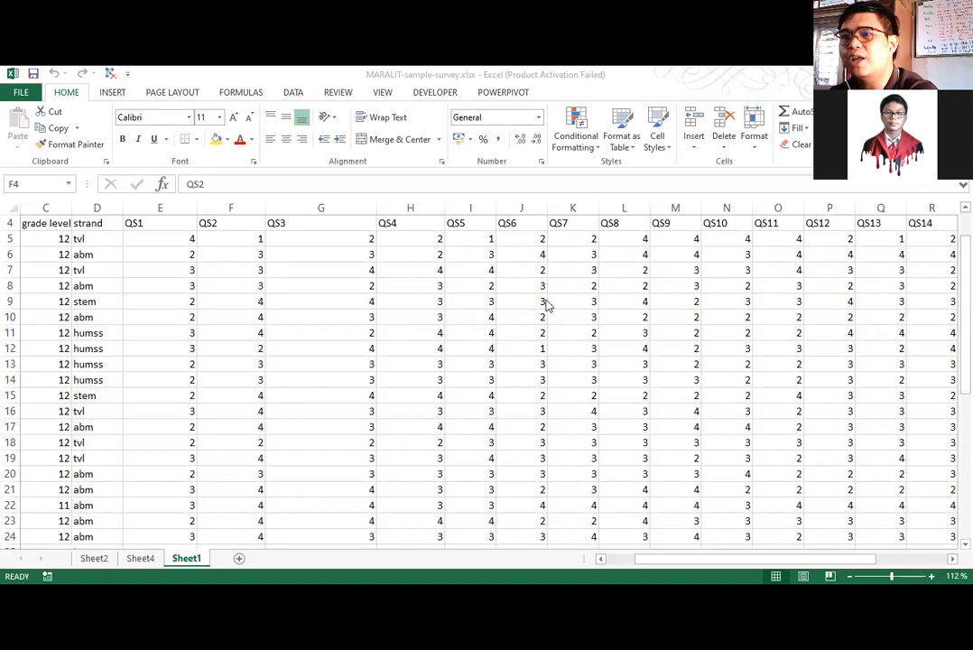
scroll(545, 305, up, 1)
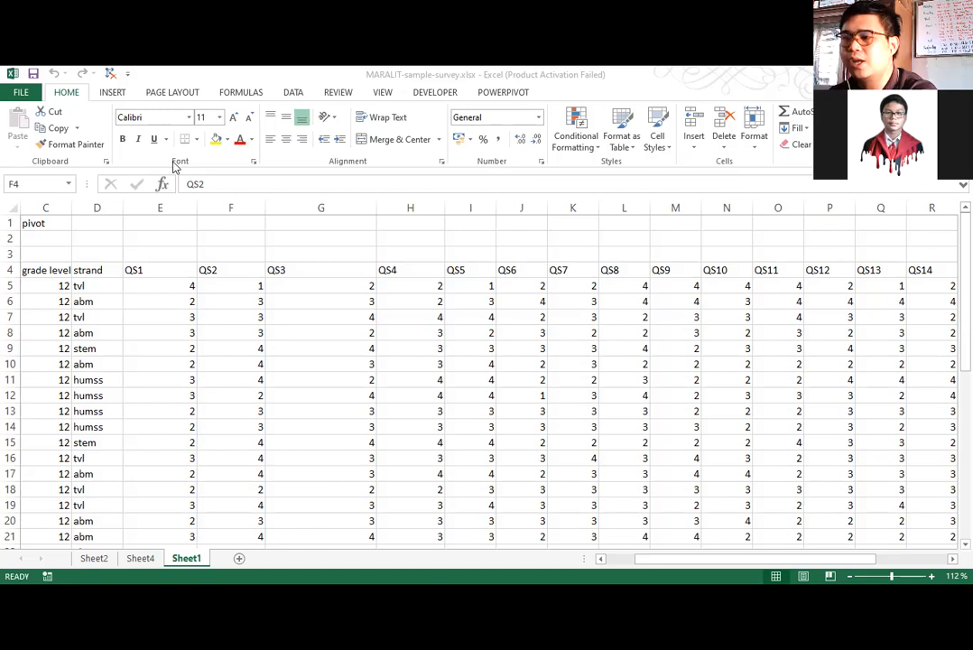
click(696, 561)
scroll(284, 271, left, 1)
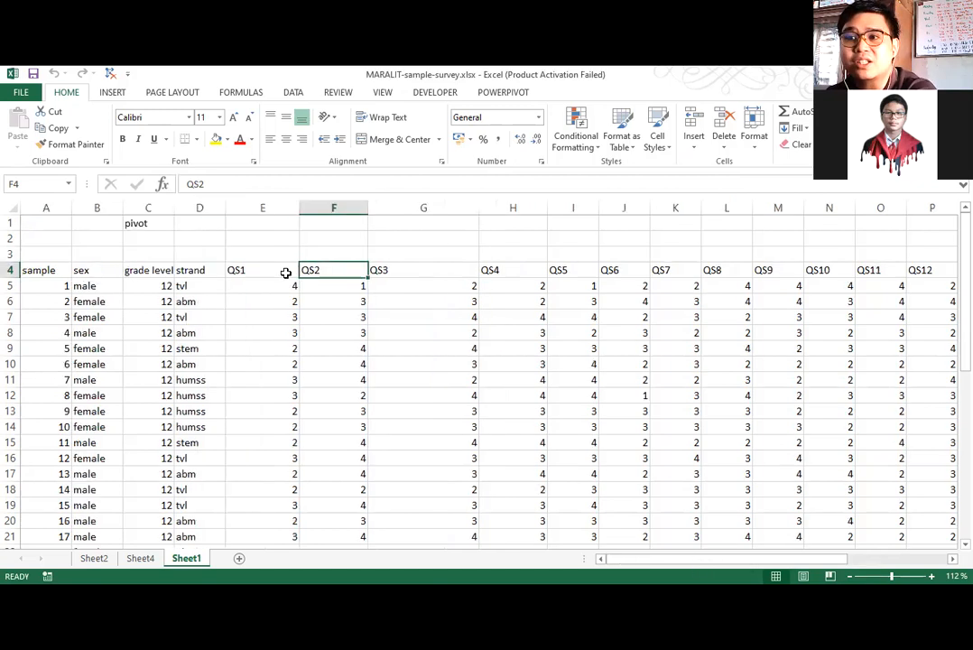
drag(276, 273, 697, 264)
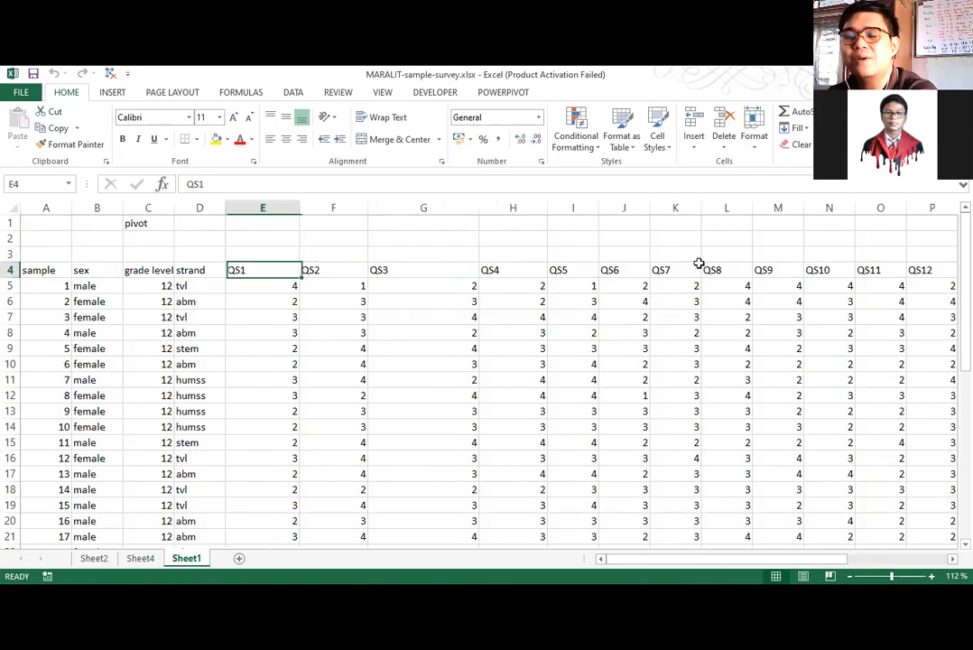
click(508, 303)
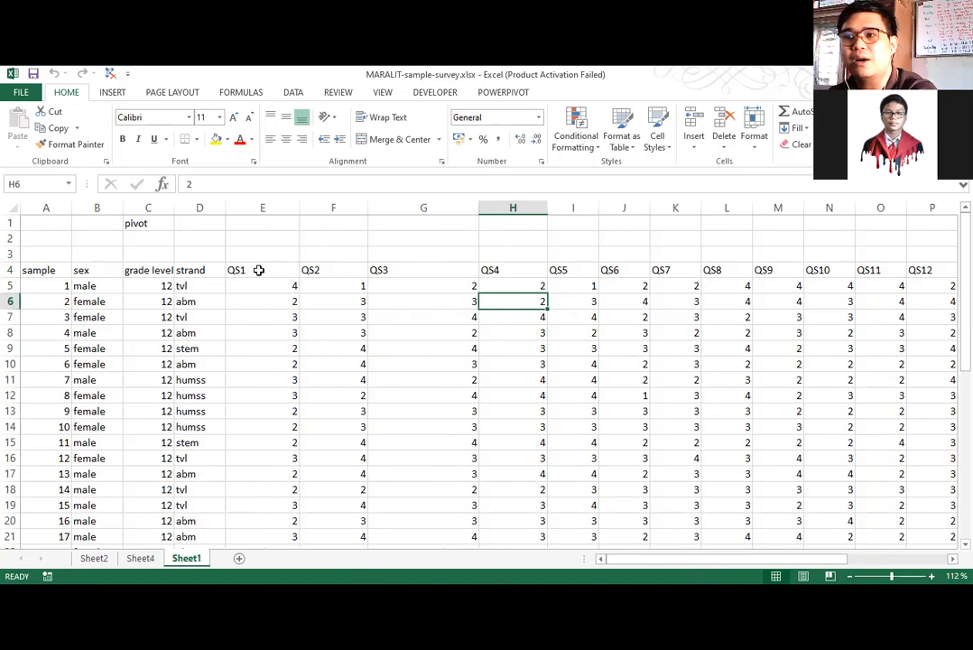
drag(861, 256, 882, 278)
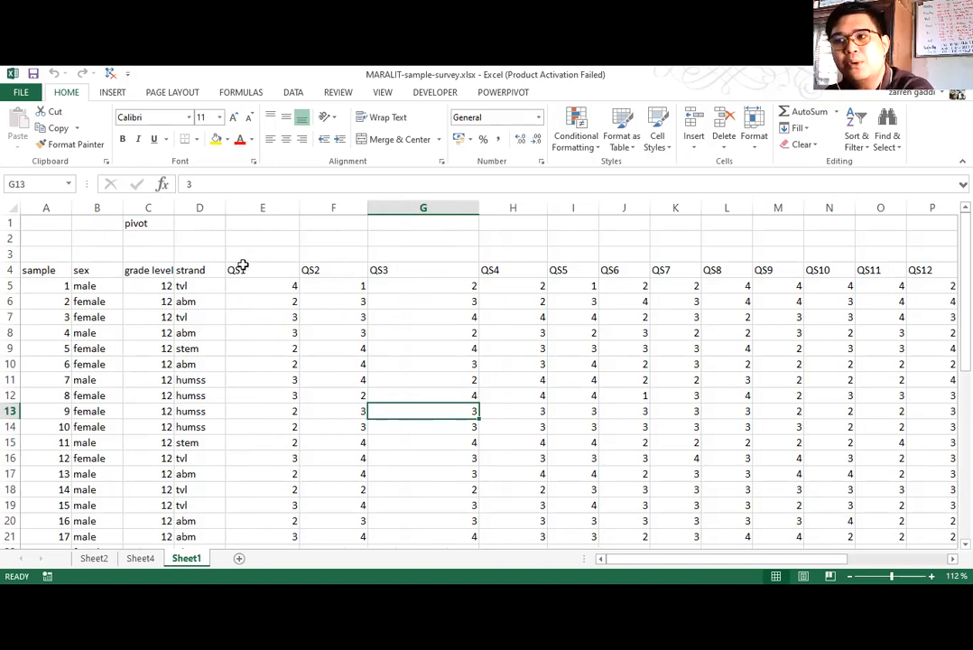
Merge and center cells E3 to I3 above the QS1 to QS5 columns.
drag(268, 262, 569, 267)
click(291, 251)
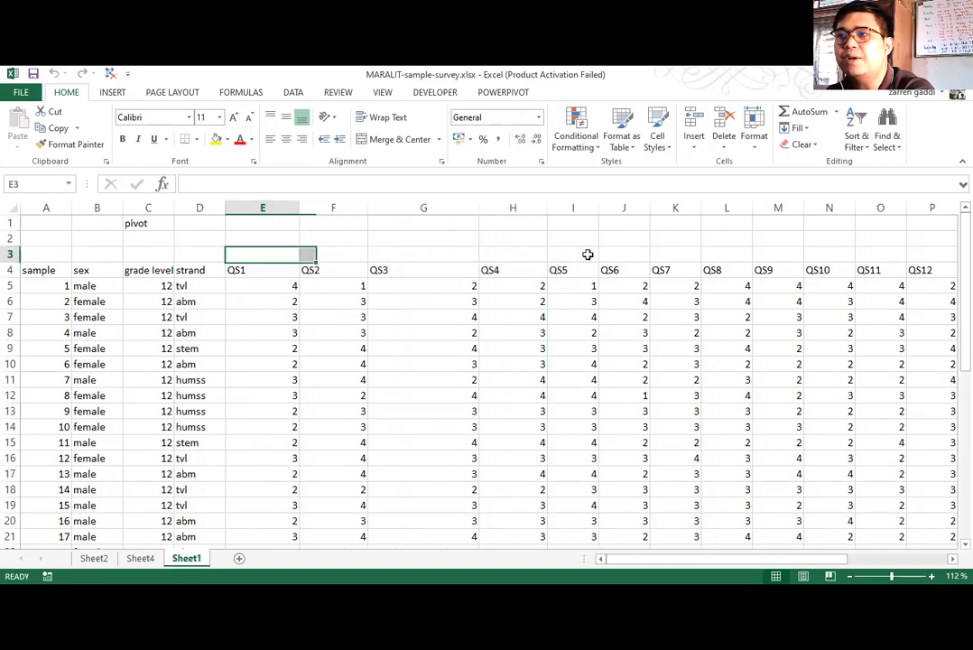
click(388, 143)
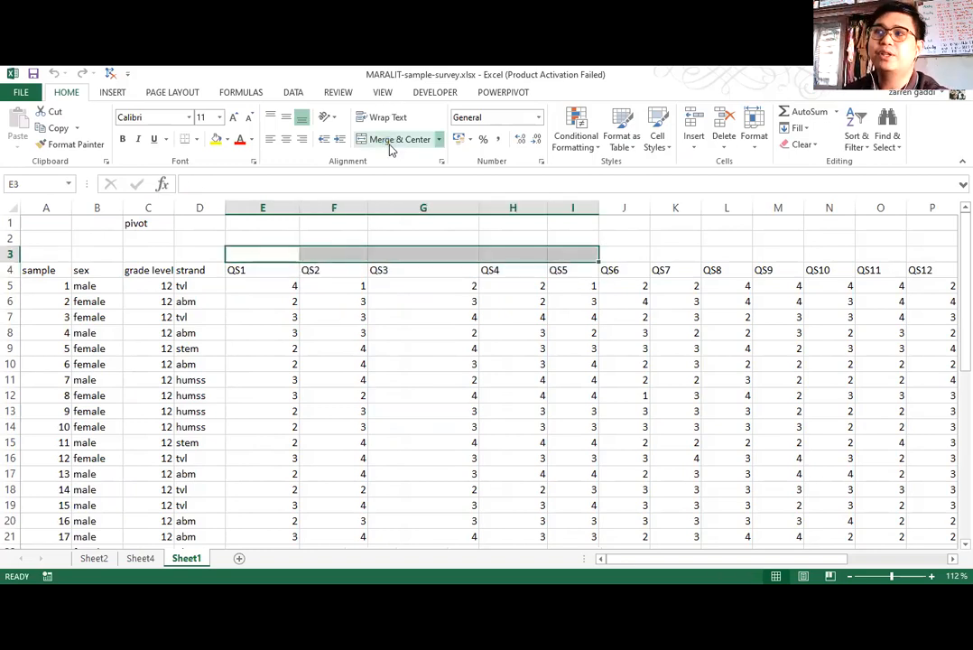
click(390, 150)
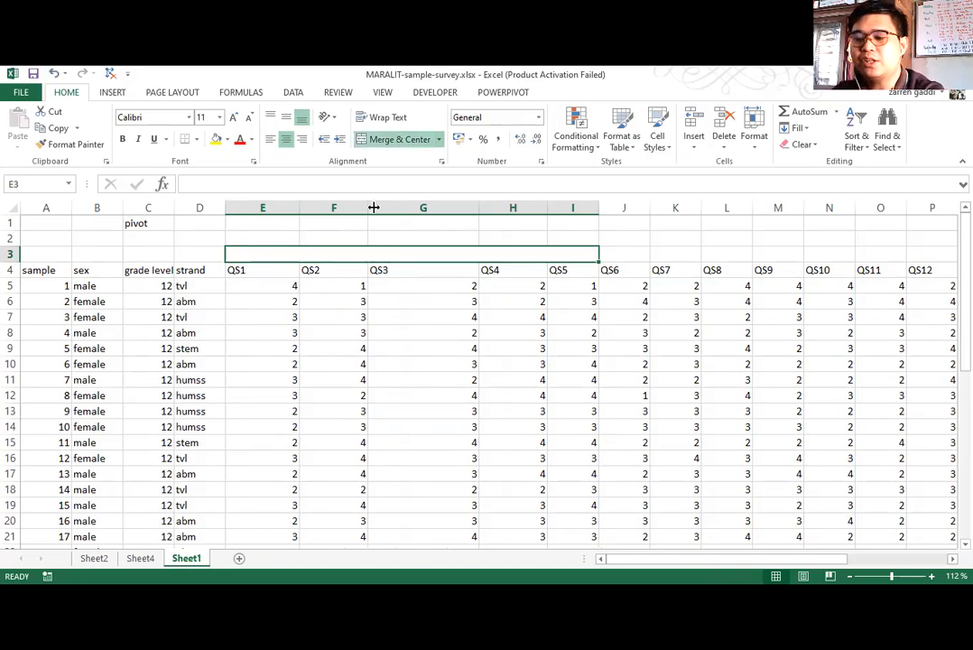
Enter the heading "Teaching Instruction" in the merged cell above QS1 to QS5.
text(Teachng)
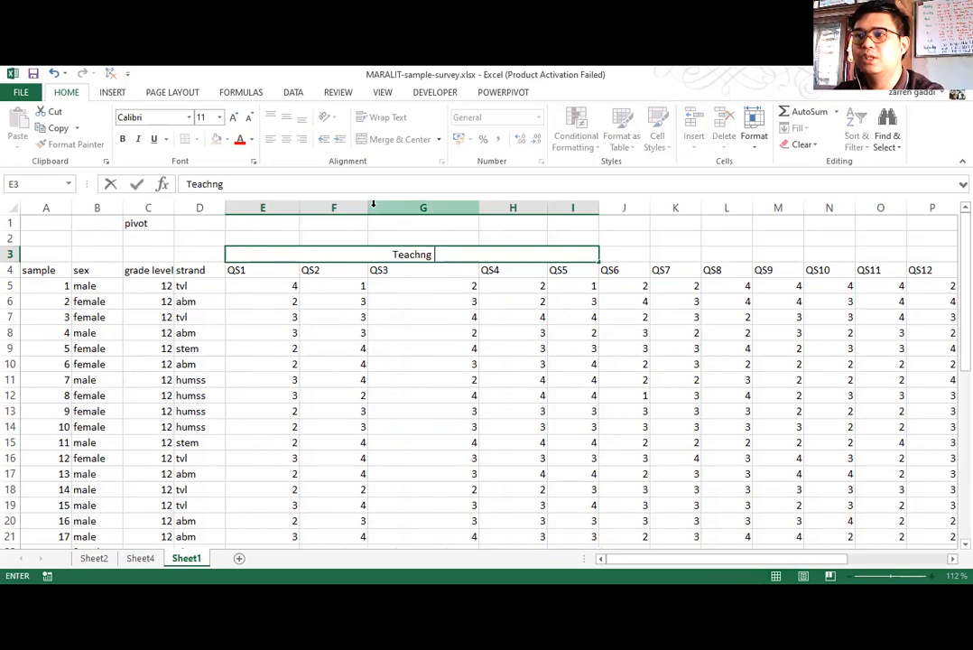
key(BackSpace)
key(BackSpace)
text(ing I)
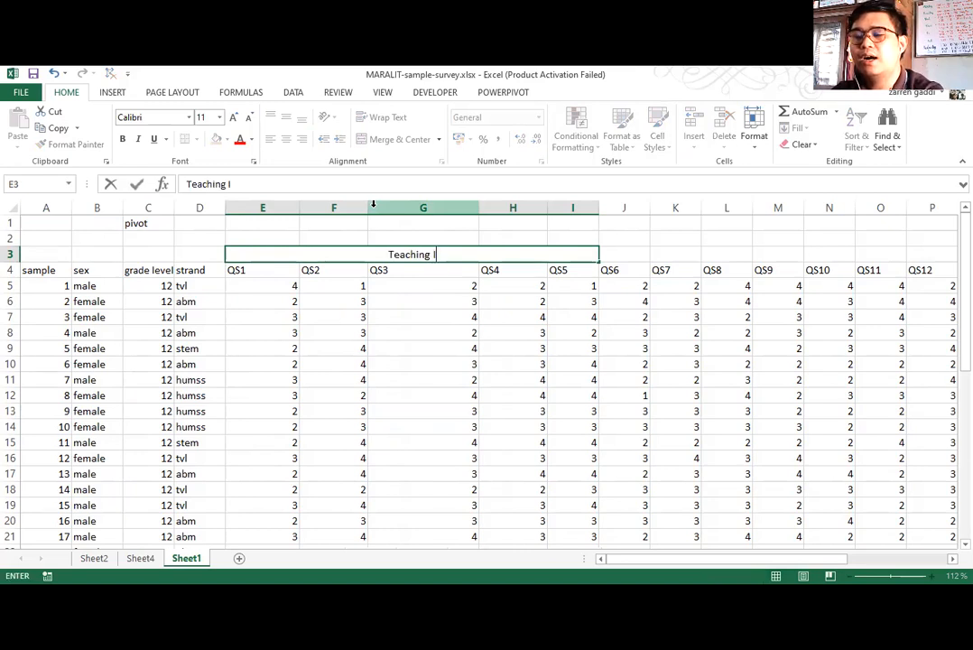
text(nstructio)
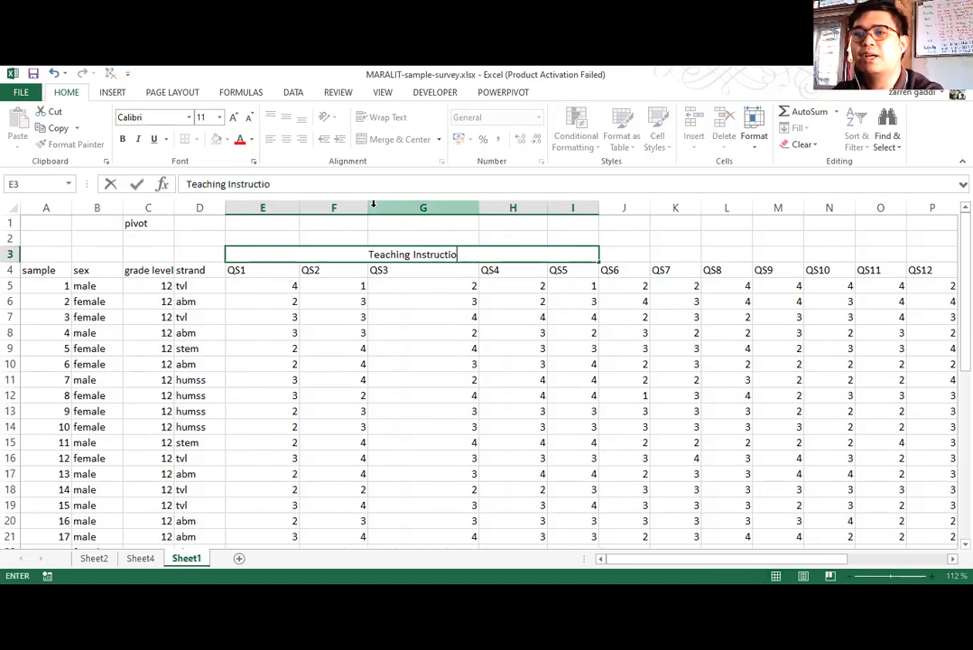
text(n)
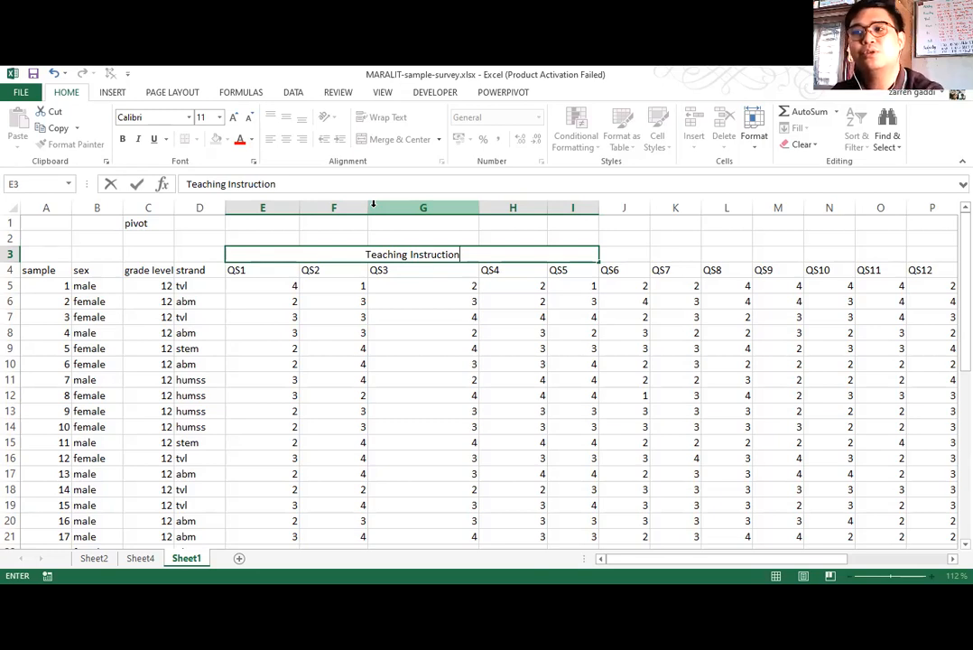
click(791, 342)
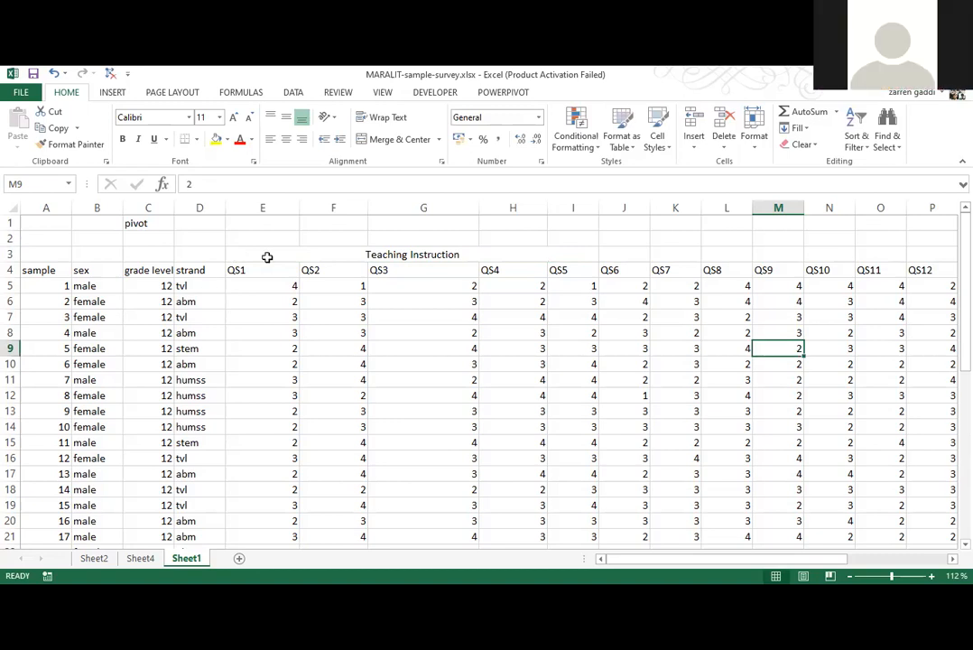
Unmerge the Teaching Instruction heading and merge and center it again across E3 to I3.
click(311, 253)
click(362, 140)
click(428, 442)
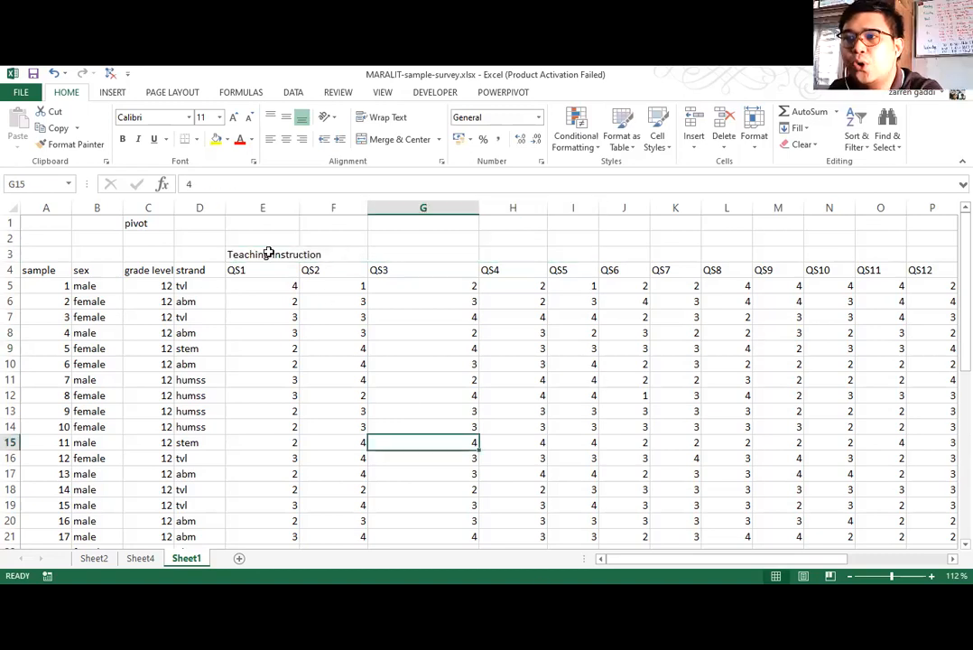
drag(262, 254, 512, 252)
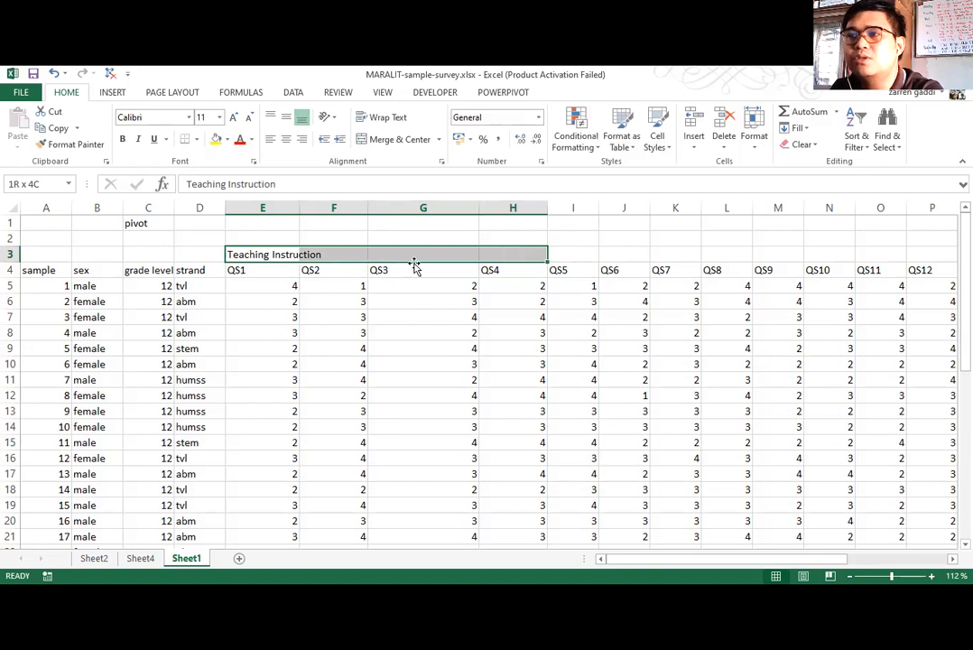
click(249, 253)
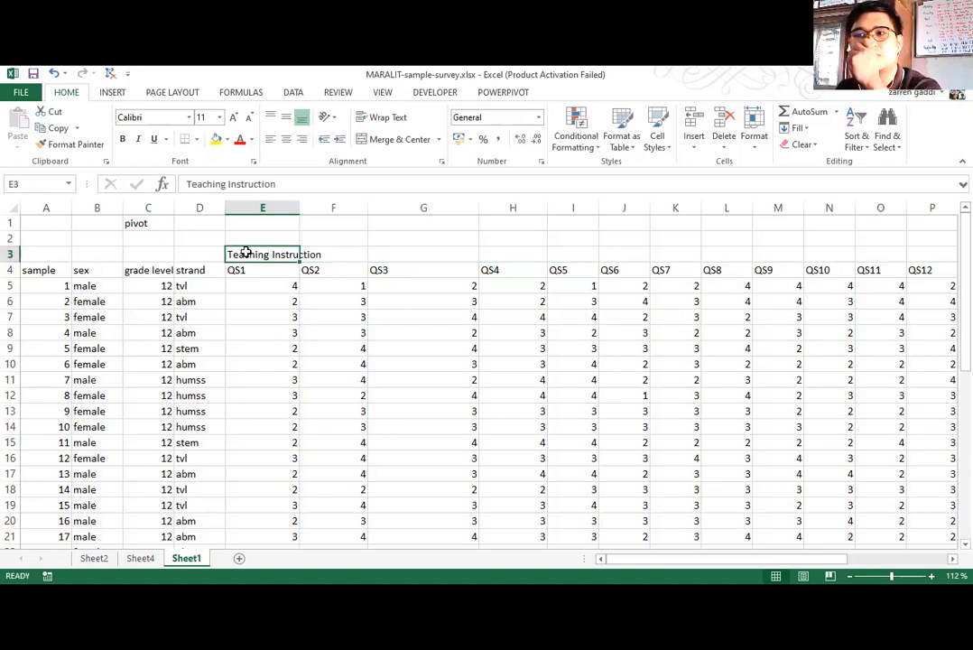
shift+click(596, 259)
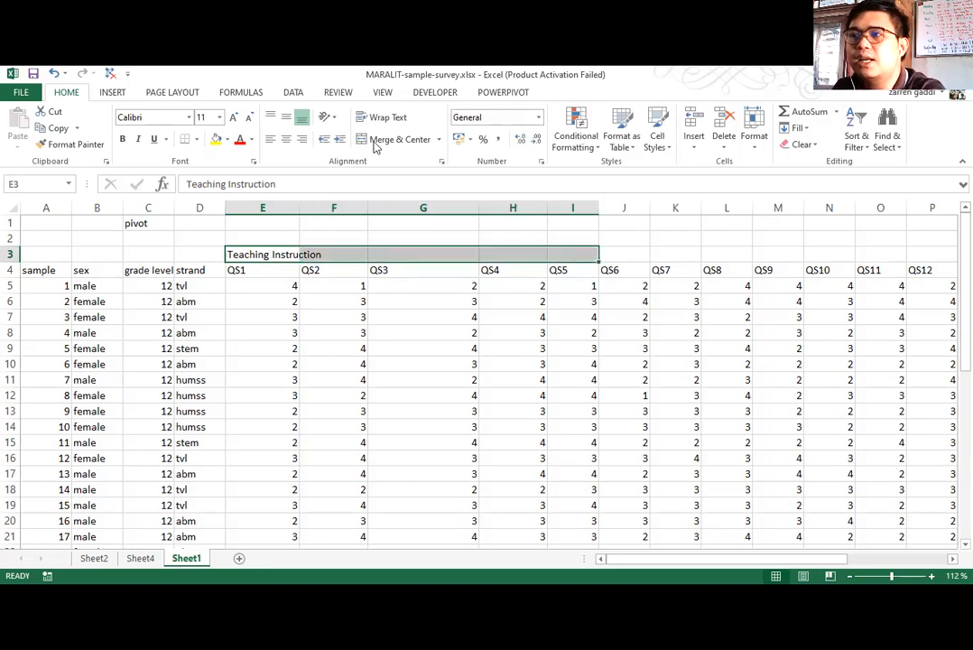
click(359, 135)
click(543, 314)
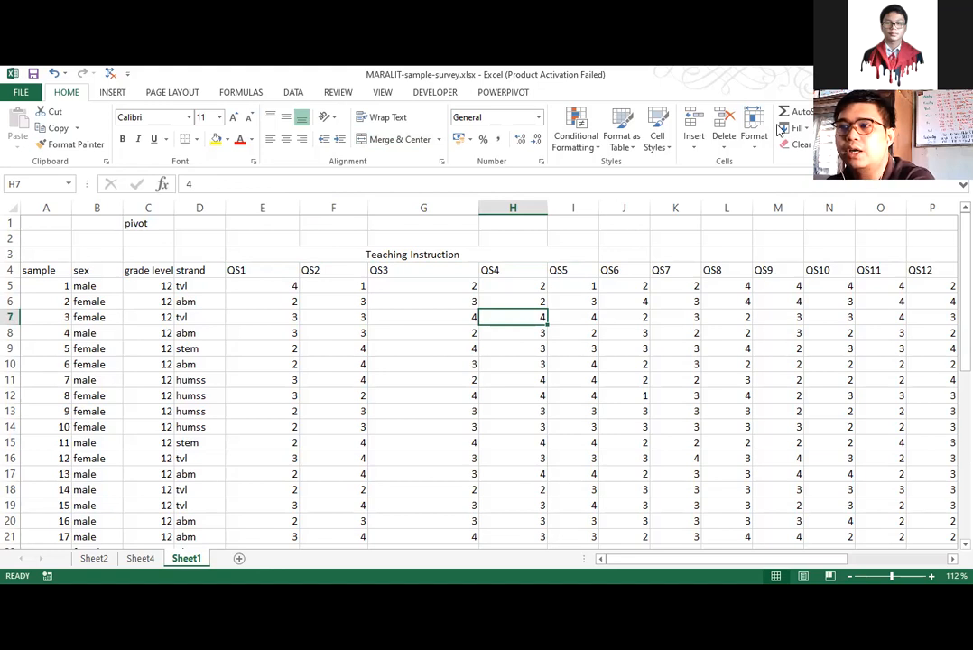
drag(271, 267, 558, 263)
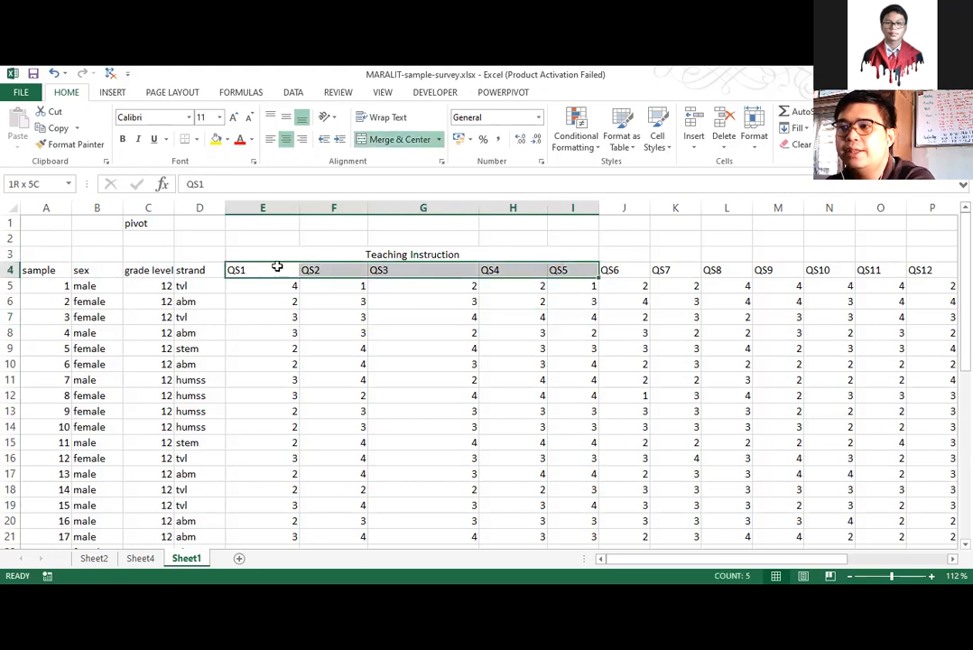
click(465, 254)
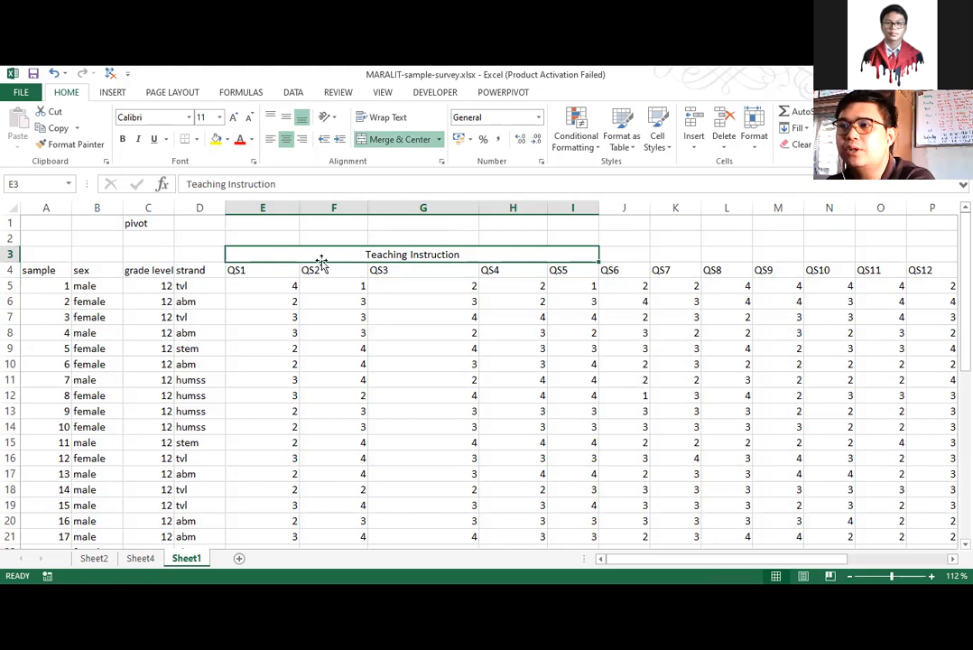
drag(258, 234, 474, 237)
drag(574, 234, 575, 234)
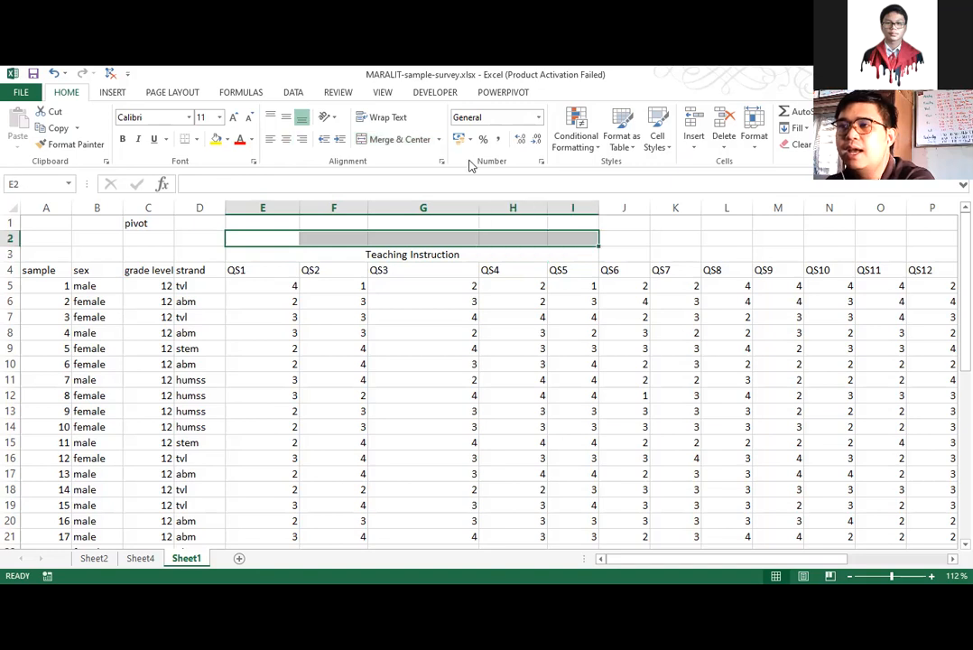
click(279, 256)
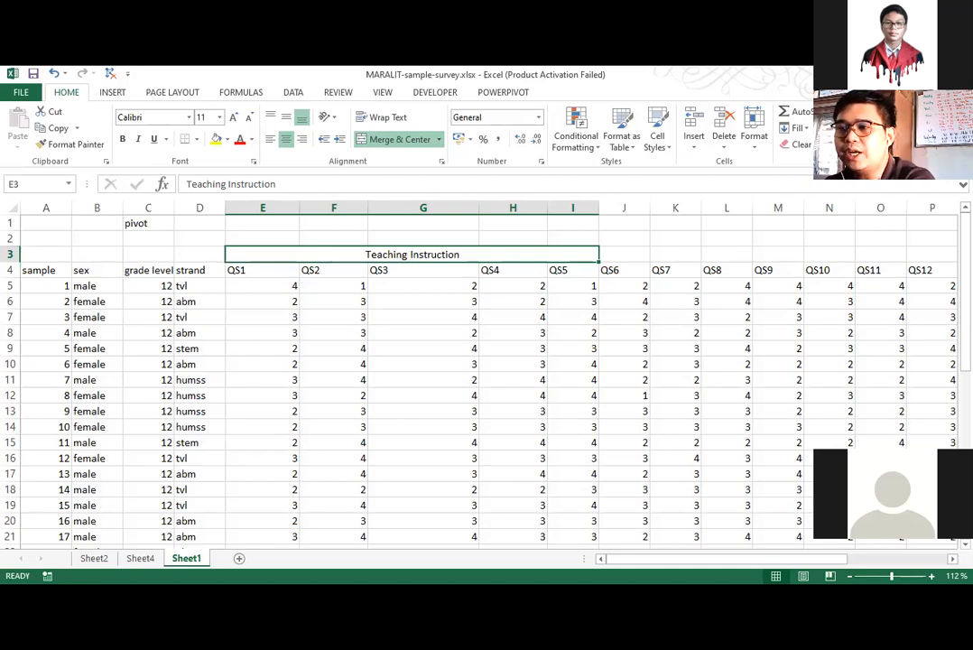
click(245, 253)
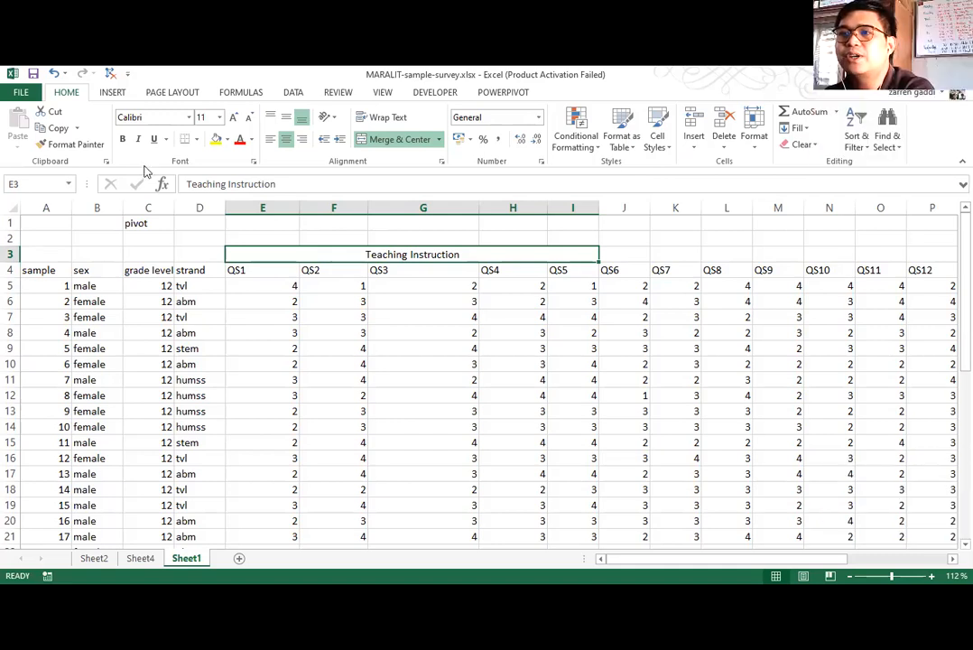
Merge and center cells J3 to N3 above the QS6 to QS10 columns.
click(618, 253)
key(shift+Right)
key(shift+Right)
key(shift+Right)
key(shift+Right)
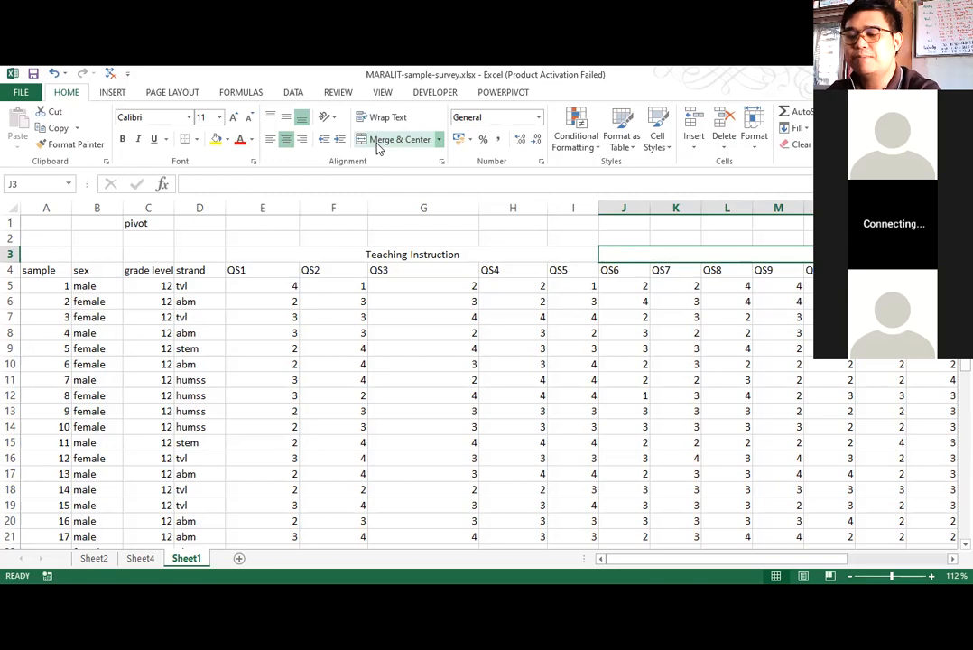
Enter the heading "Teaching Motivation" in the merged cell above QS6 to QS10.
text(Te)
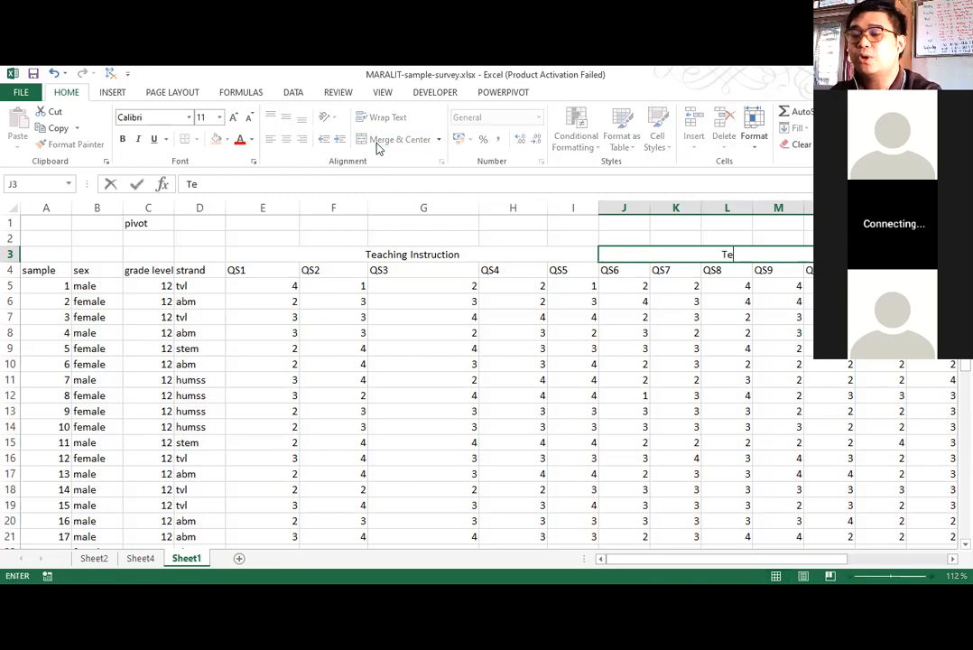
text(aching Motiv)
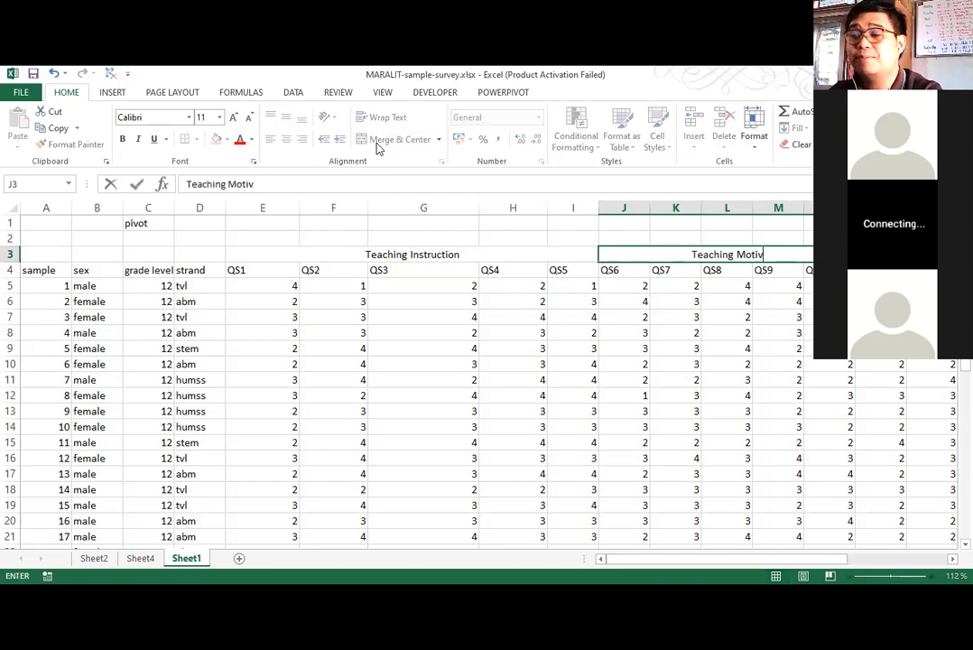
text(ation)
key(Return)
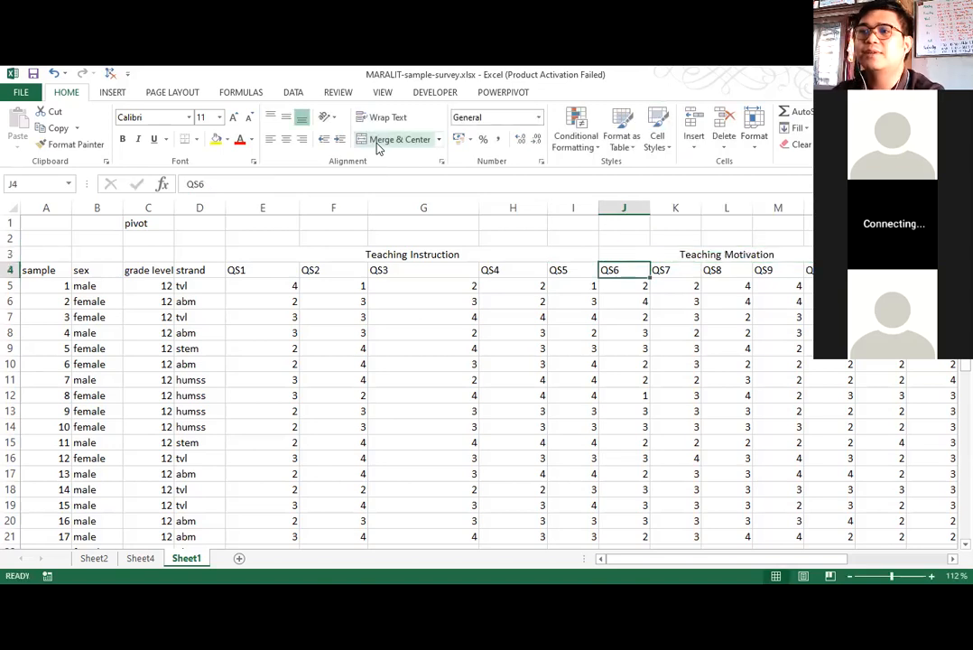
Apply outside borders to the Teaching Instruction and Teaching Motivation headings in row 3.
click(438, 253)
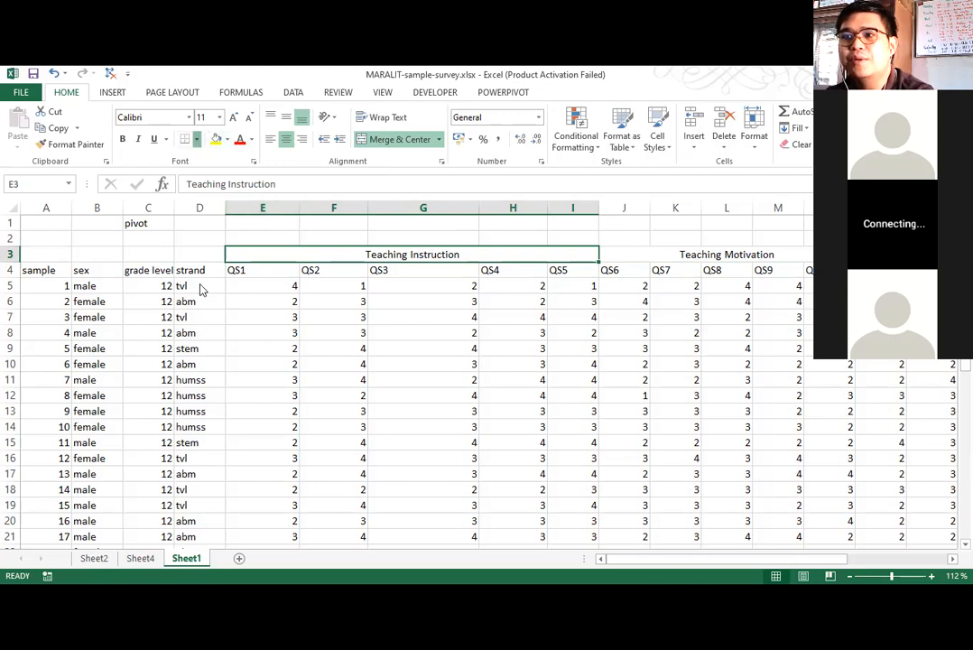
click(193, 139)
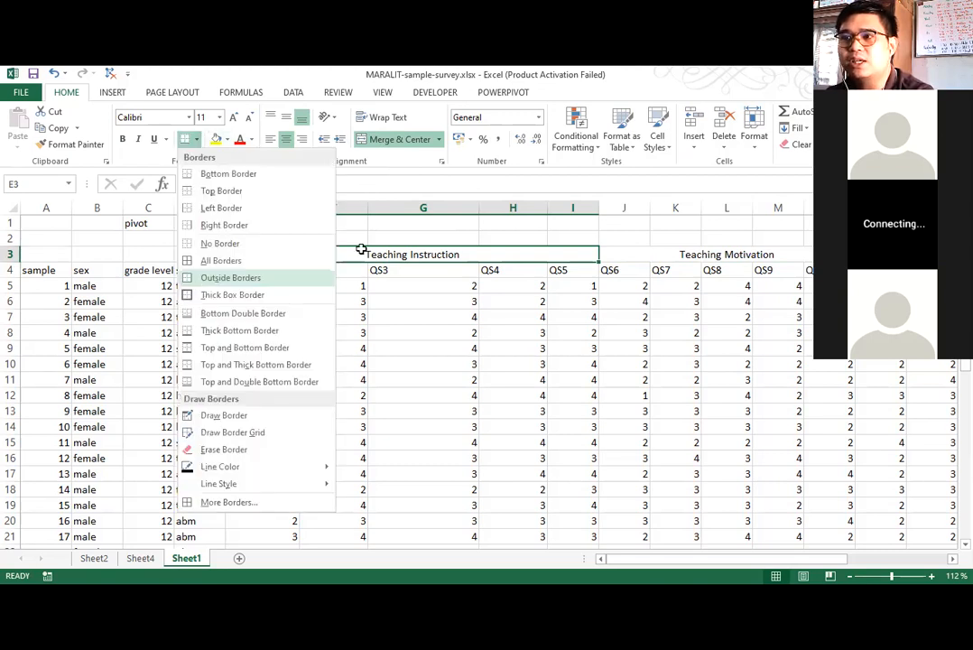
key(Escape)
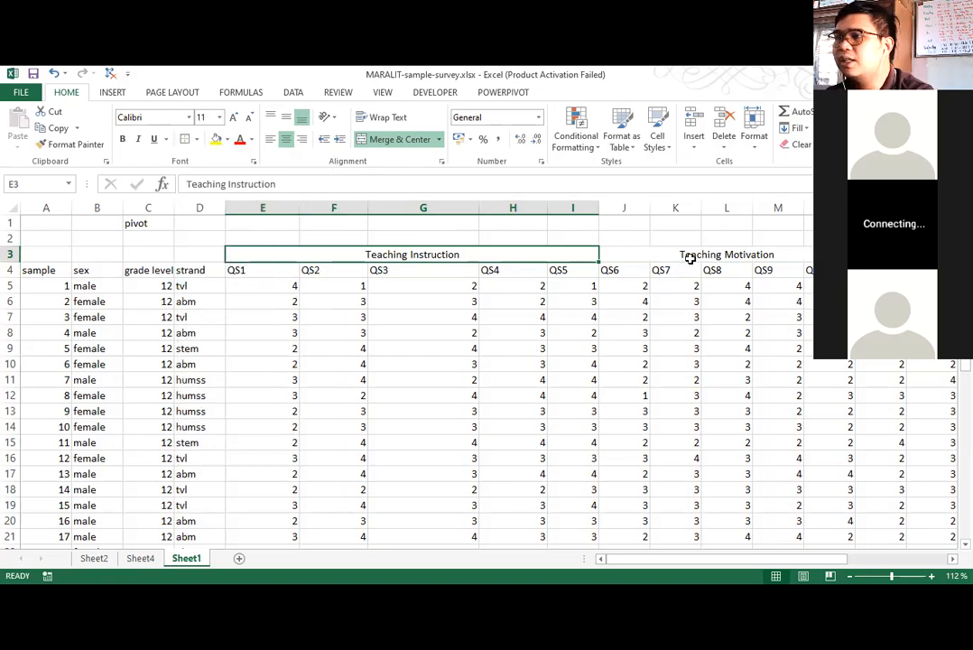
key(Right)
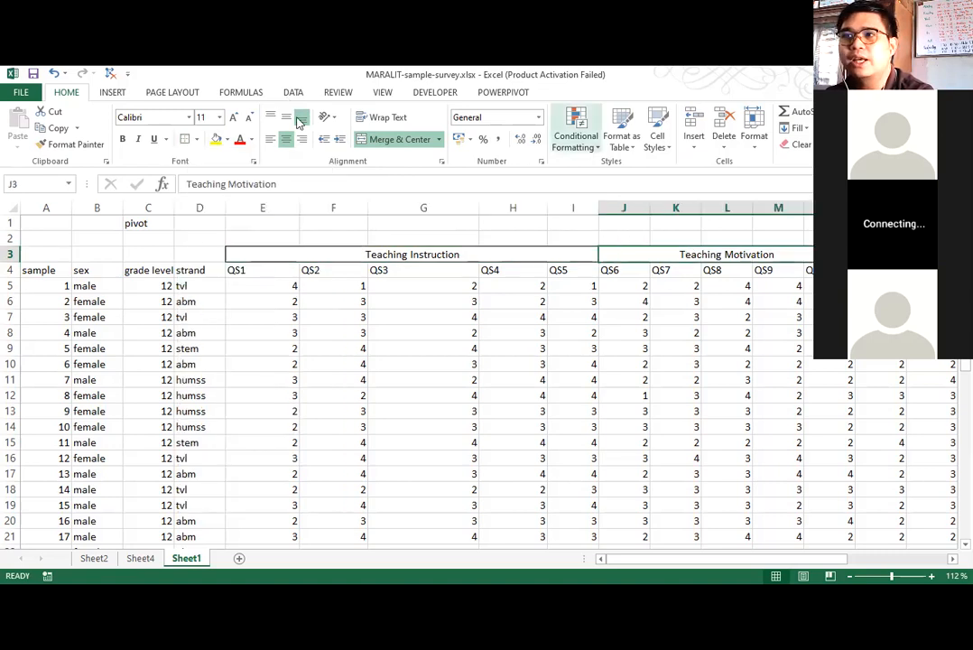
click(675, 380)
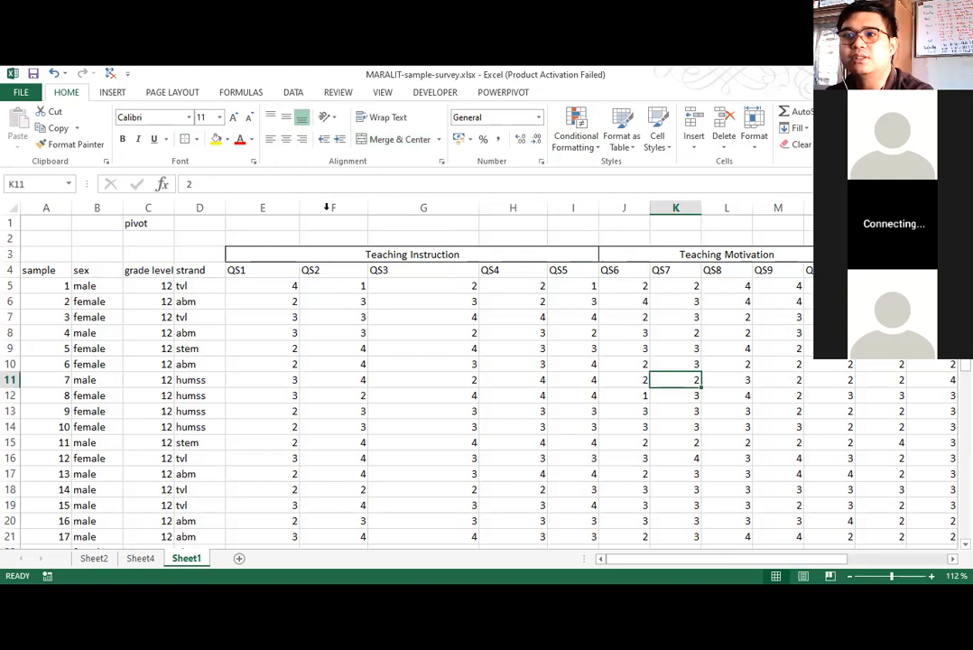
Merge and center cells O3 to S3 above the QS11 to QS15 columns.
drag(630, 558, 719, 542)
drag(532, 255, 738, 255)
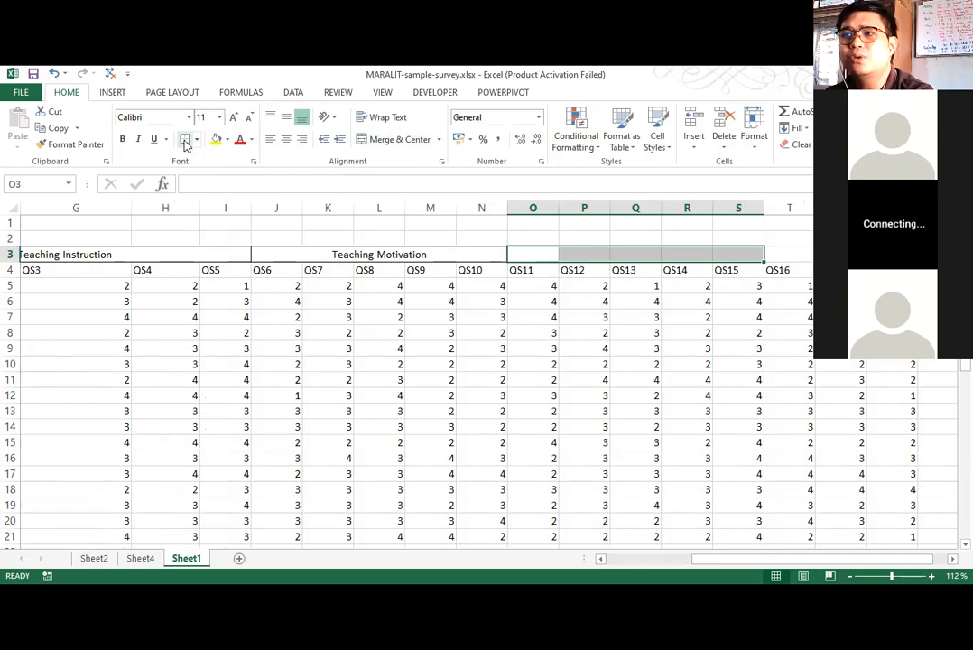
click(393, 143)
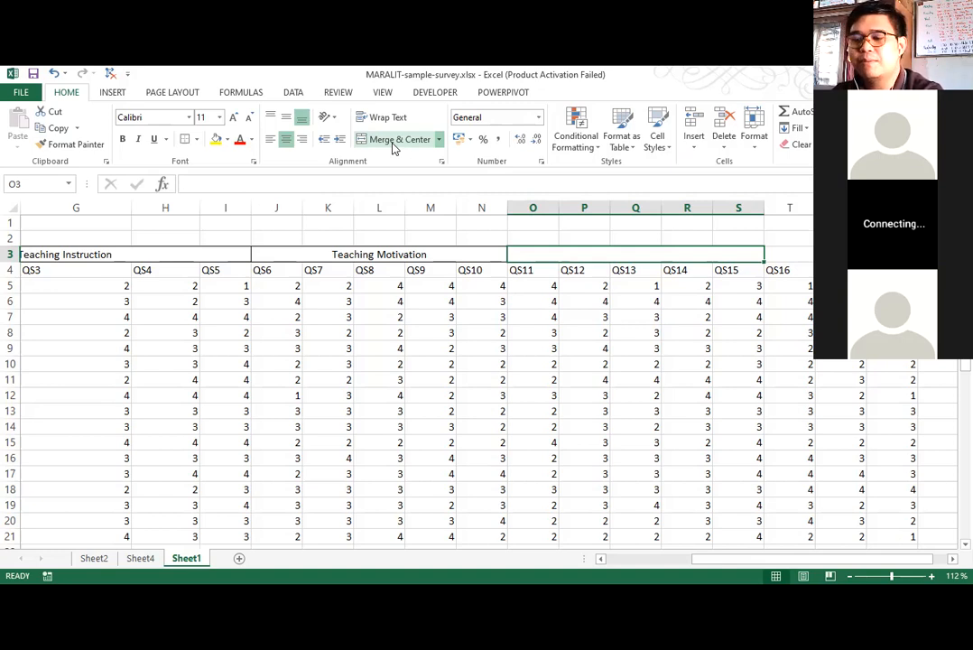
Enter the heading "Classroom Routine" in the merged cell above QS11 to QS15.
text(Classro)
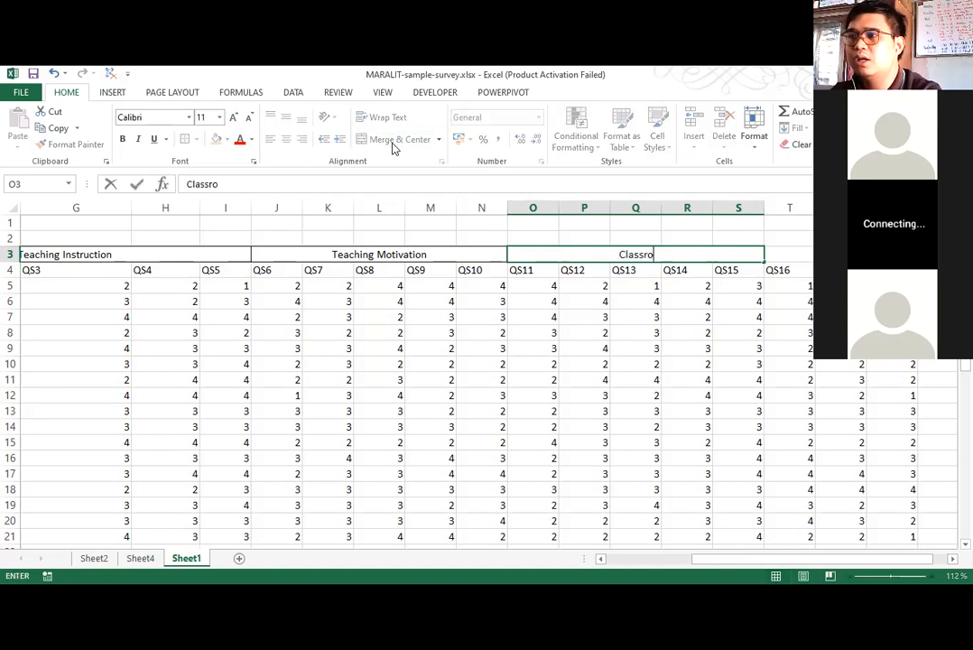
text(om Routine)
key(Return)
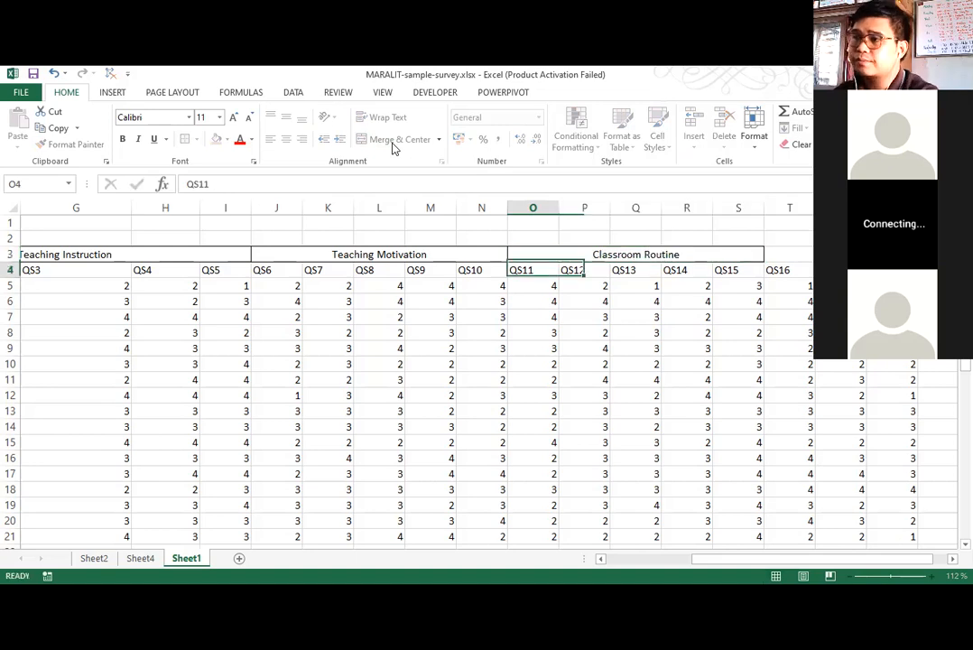
Merge and center cells T3 to X3 above the QS16 to QS20 columns and enter the heading "Assessment".
drag(785, 255, 807, 257)
click(395, 143)
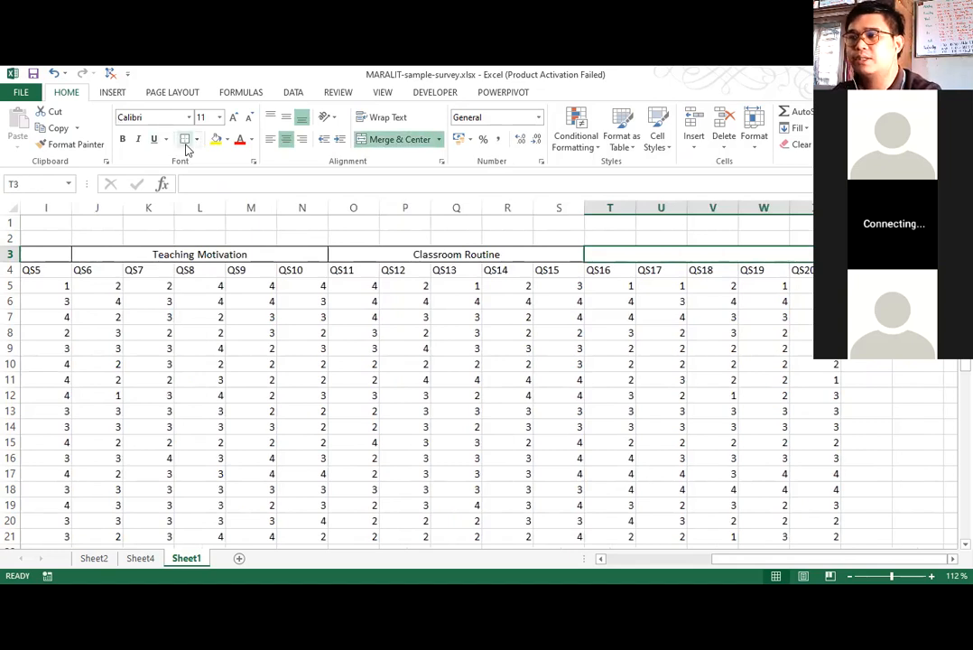
text(Assessment)
key(Return)
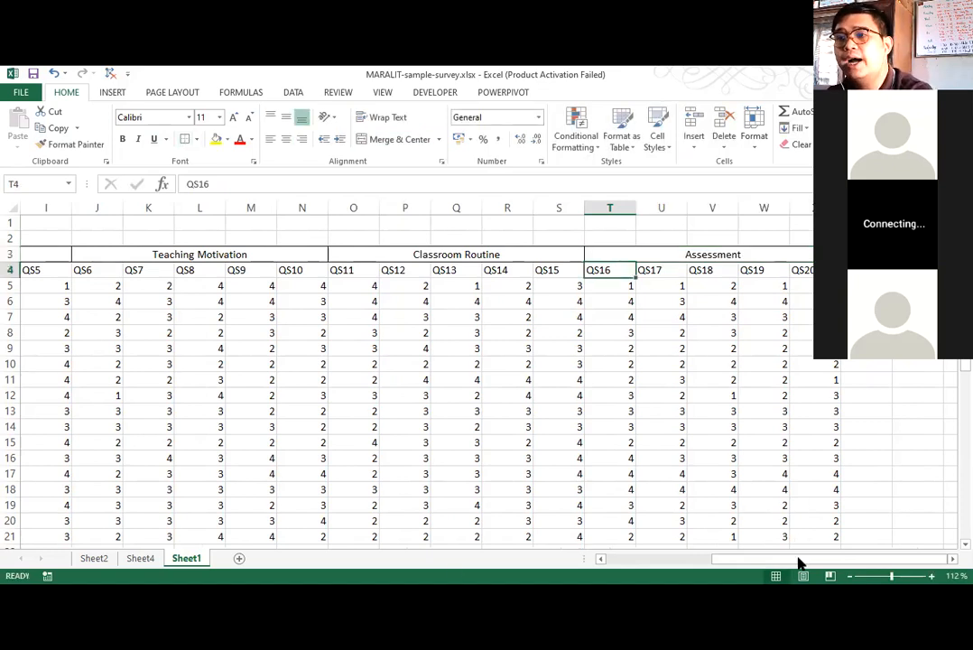
Review the four category headings in row 3 and the QS1 to QS5 questions grouped under Teaching Instruction.
scroll(365, 258, left, 3)
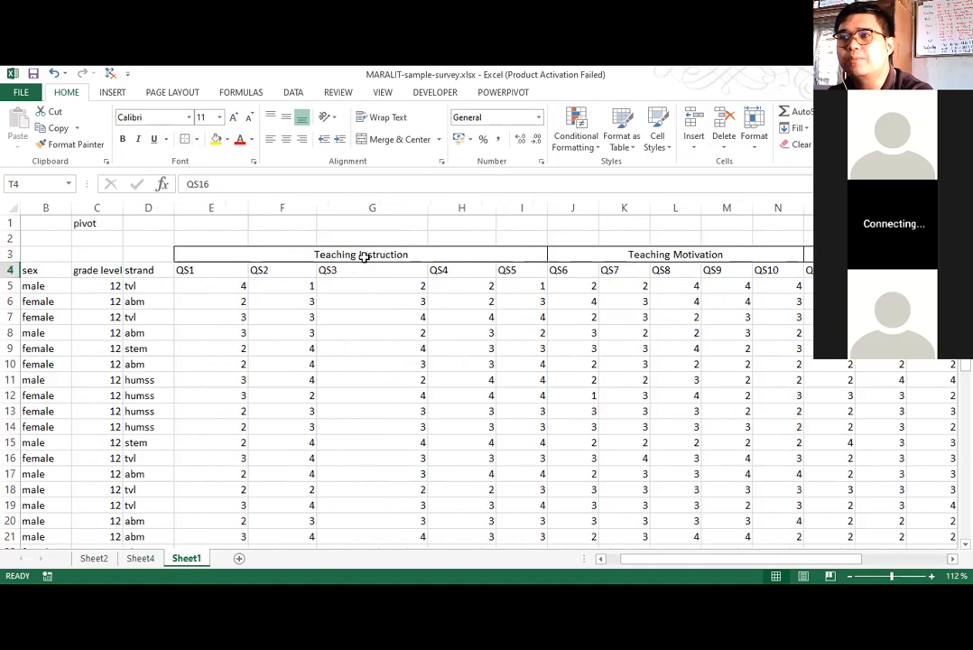
click(365, 257)
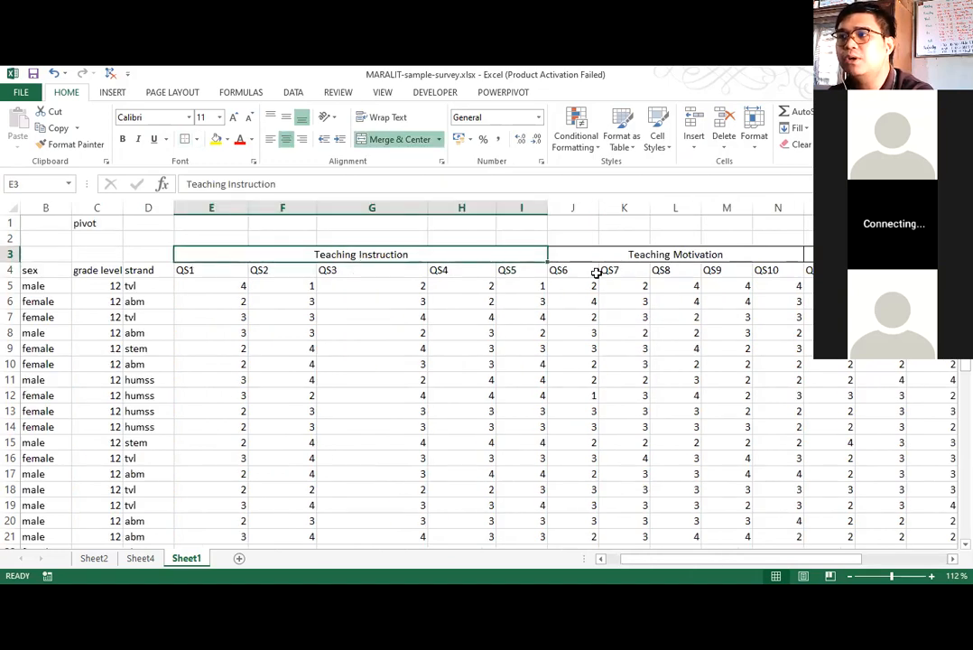
click(675, 254)
key(Right)
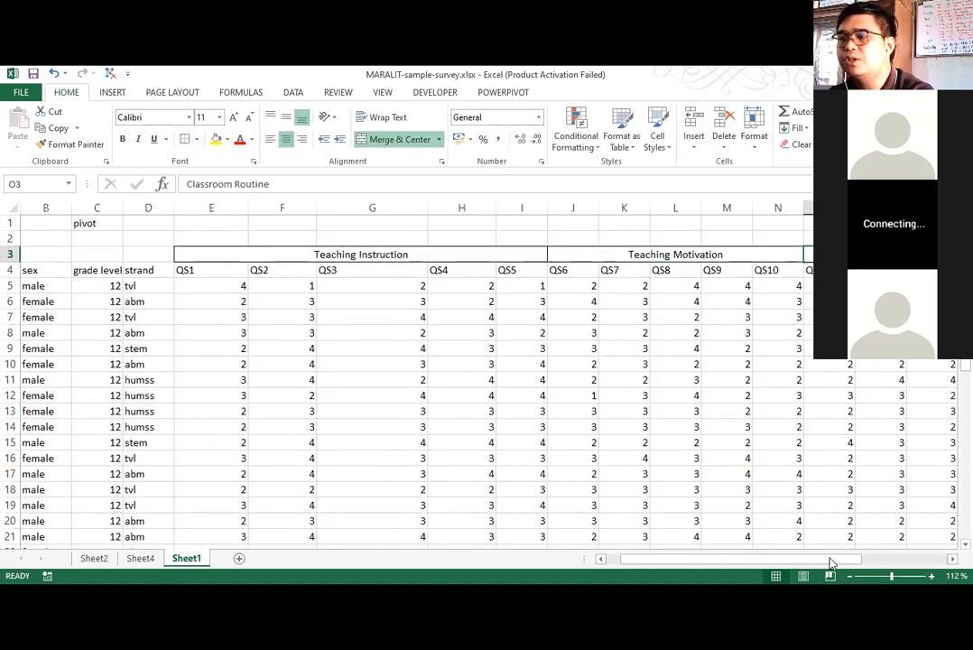
scroll(487, 388, right, 5)
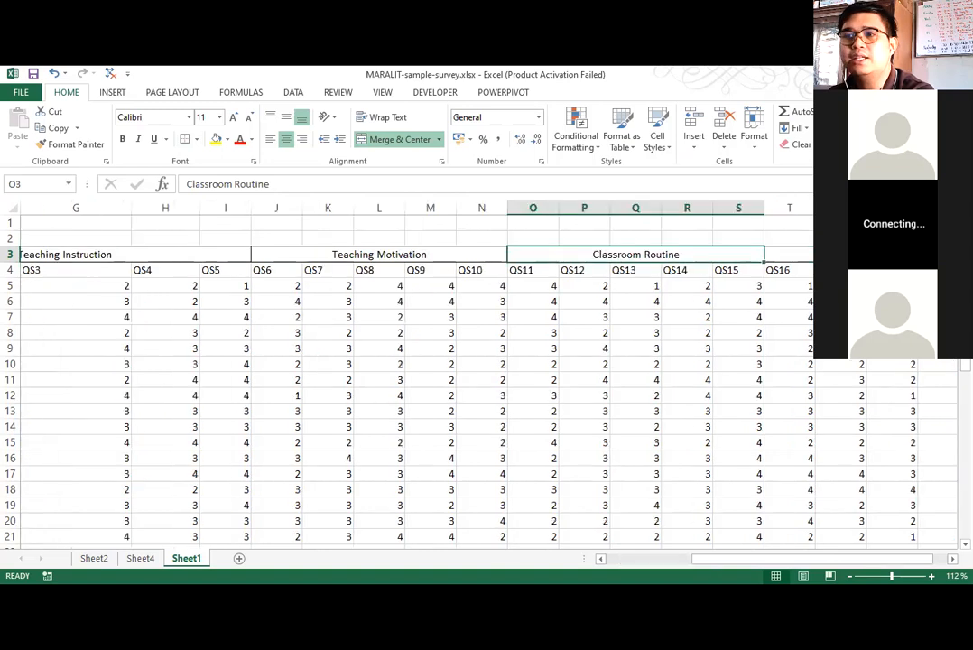
click(794, 255)
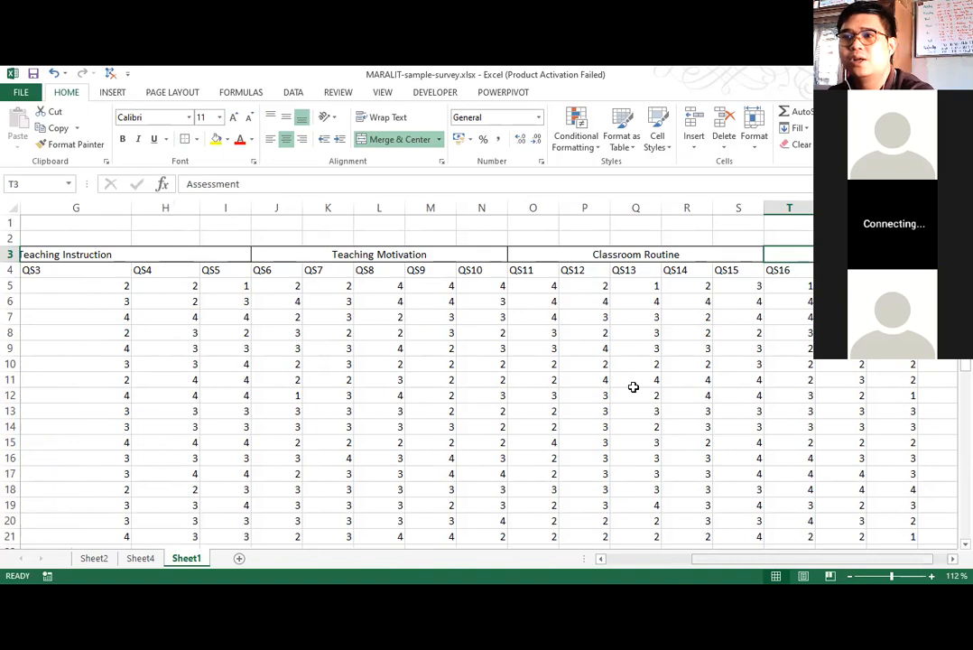
scroll(633, 386, left, 3)
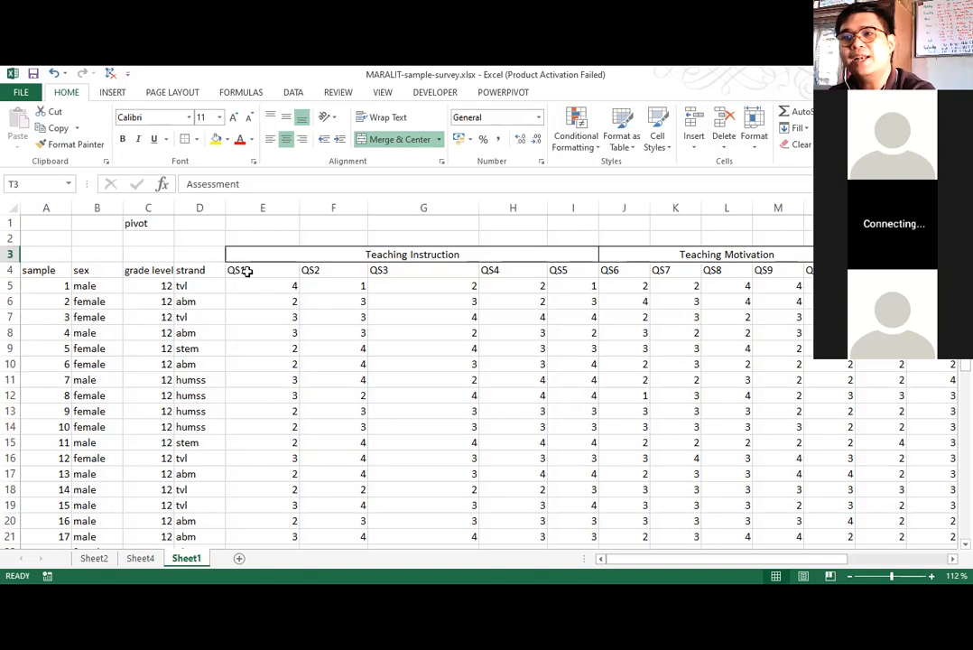
drag(248, 270, 568, 269)
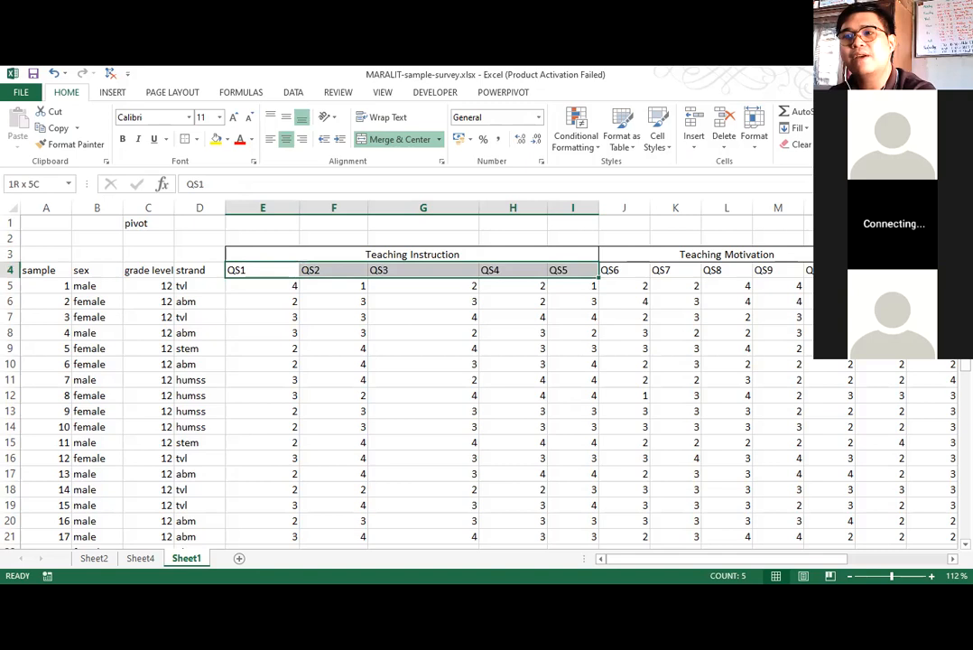
click(389, 411)
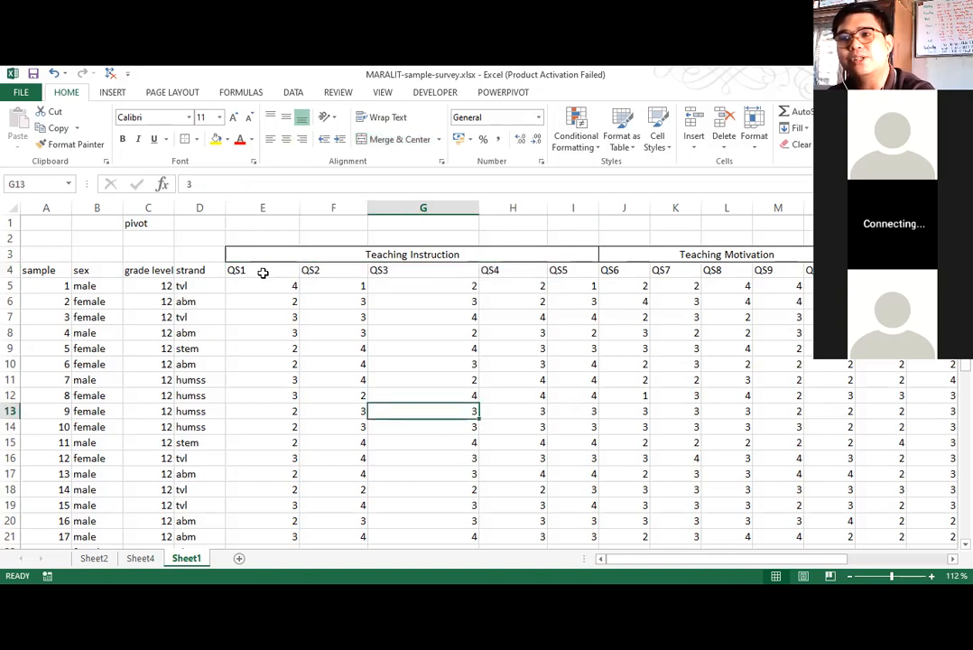
drag(263, 273, 560, 266)
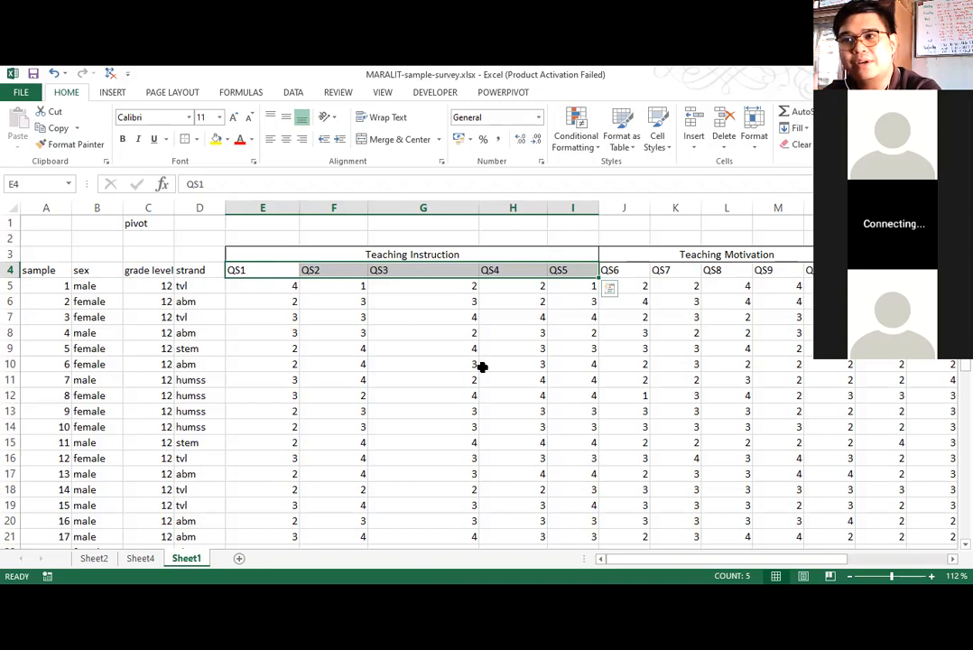
Insert blank rows at row 26, between the last survey record and the DATA ANALYSIS section.
scroll(487, 361, down, 2)
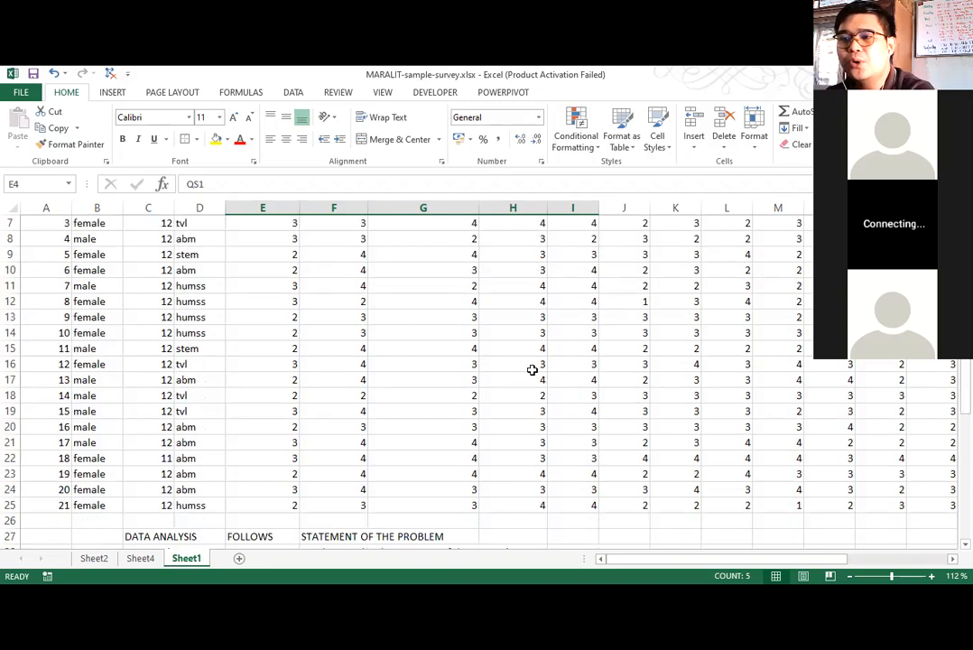
scroll(315, 486, down, 1)
scroll(304, 476, down, 2)
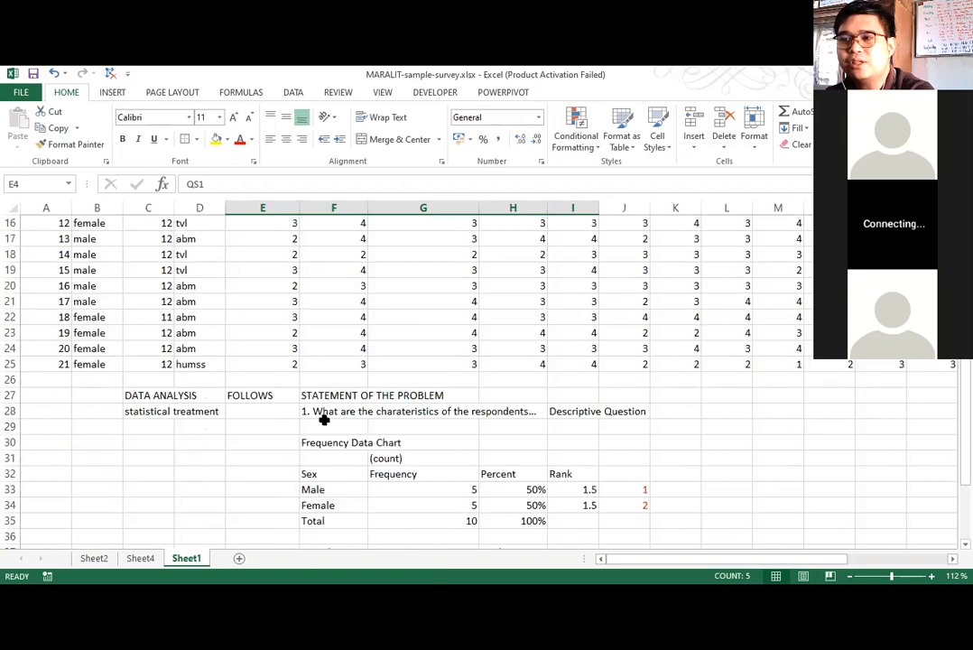
scroll(256, 424, up, 1)
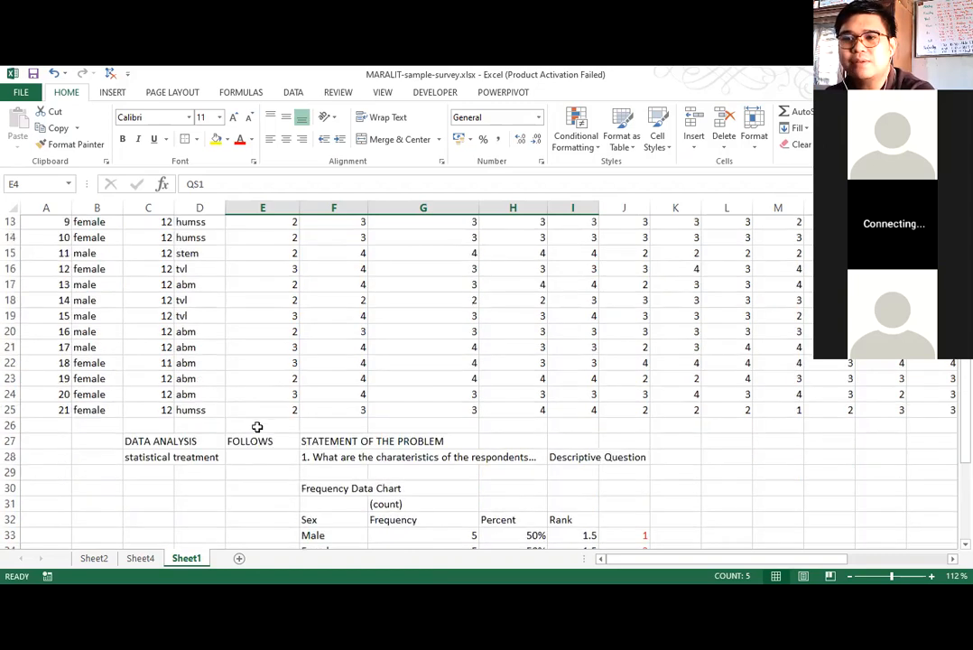
right_click(10, 425)
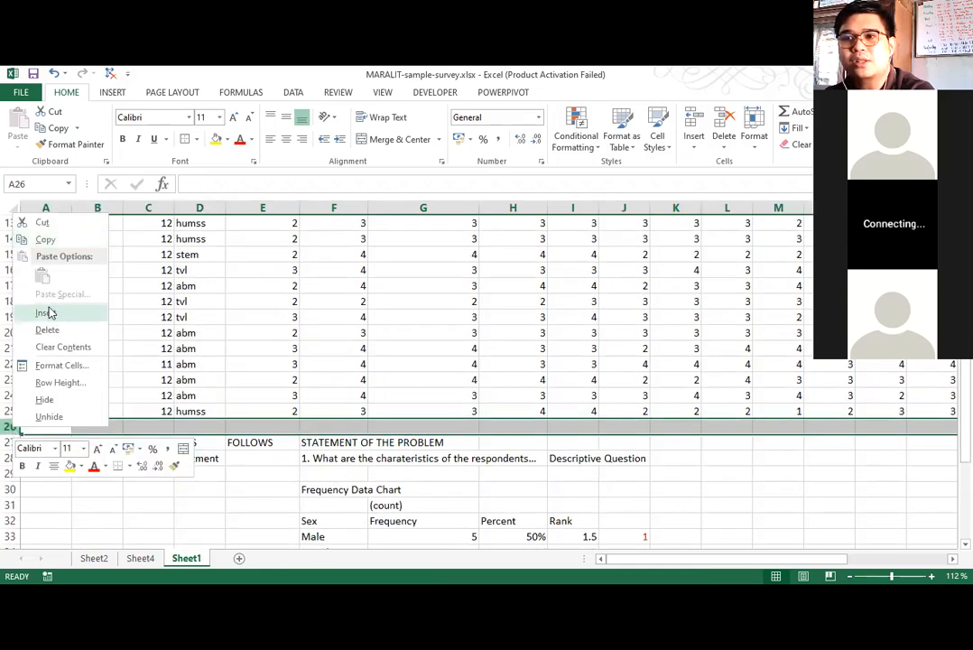
click(53, 312)
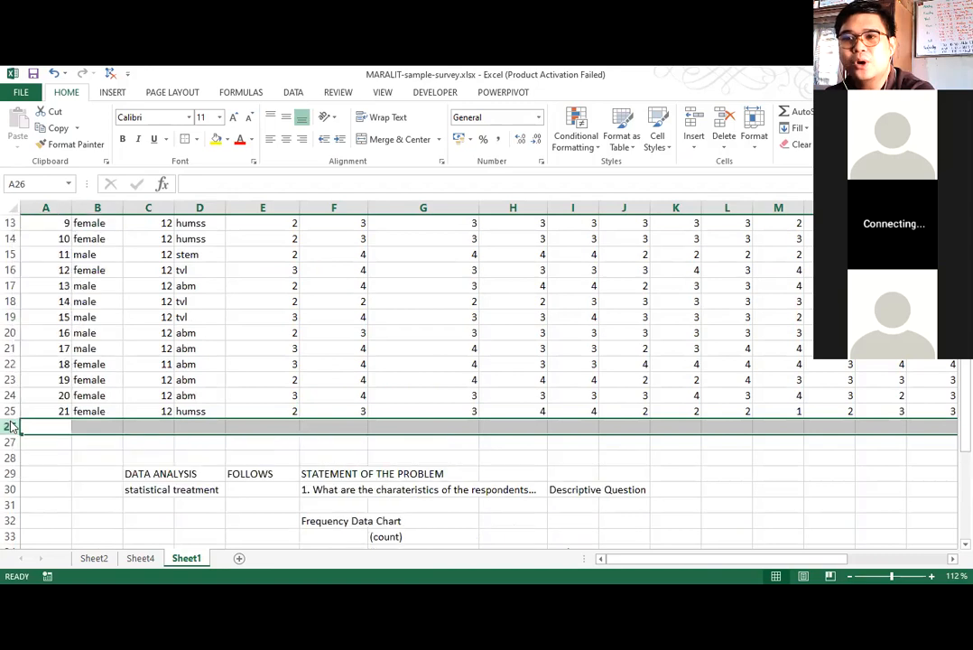
right_click(10, 412)
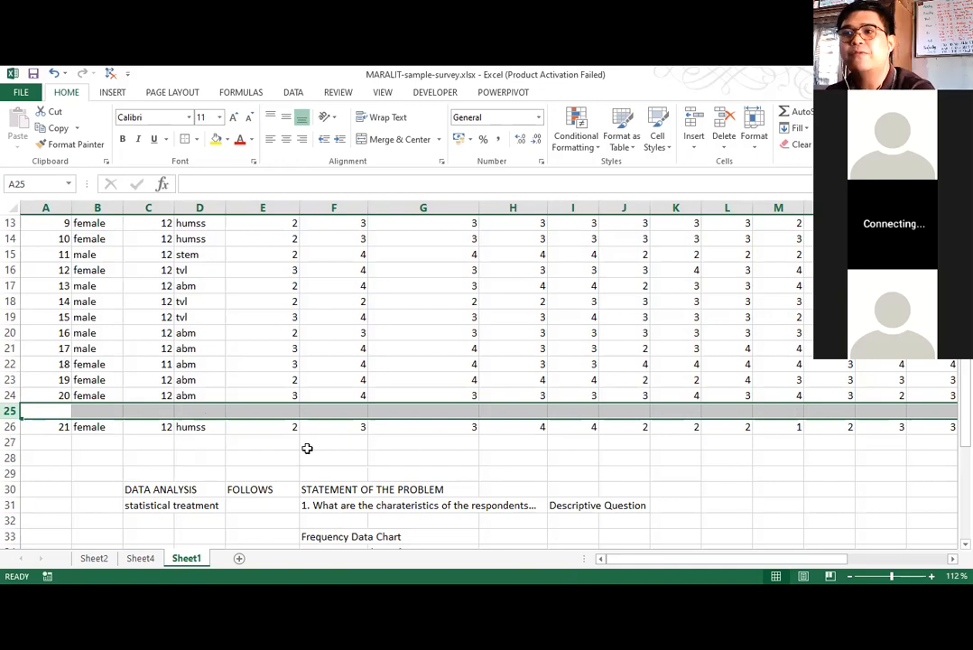
key(ctrl+z)
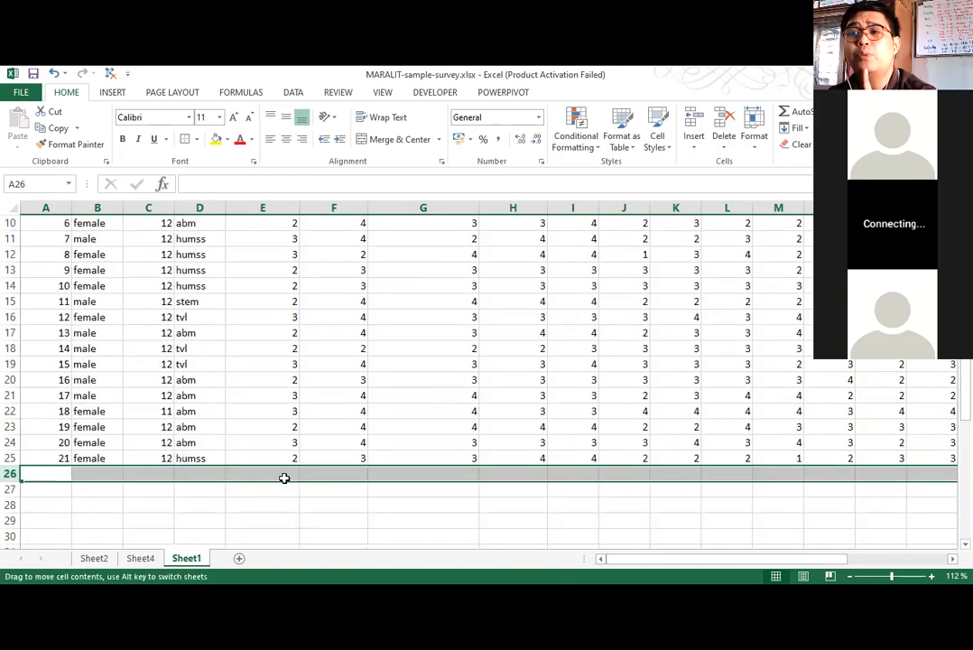
Calculate the QS1 average in cell E26 with the formula =AVERAGE(E5:E25).
click(282, 473)
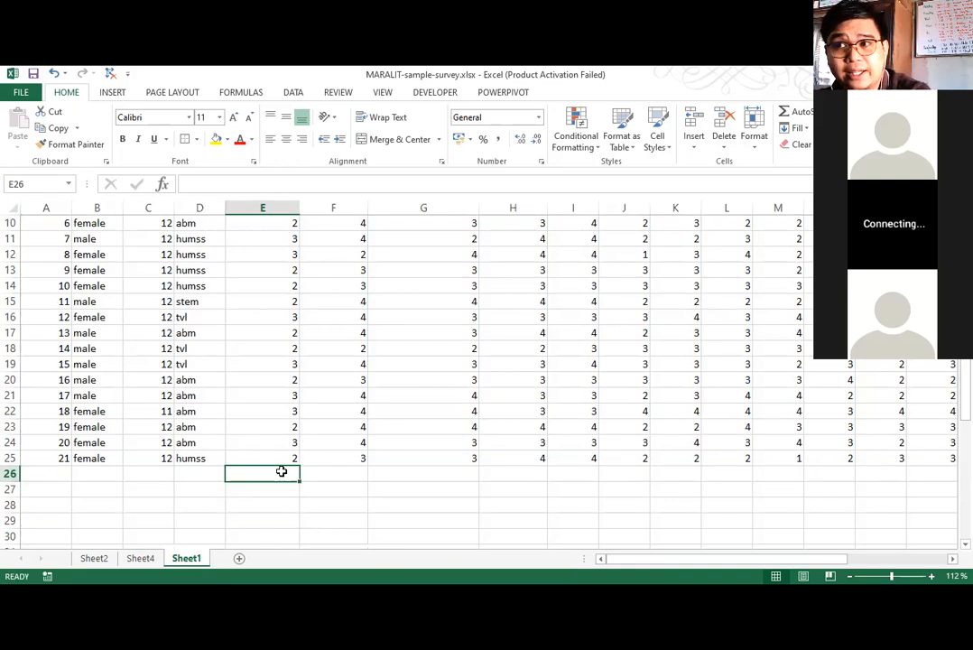
text(=)
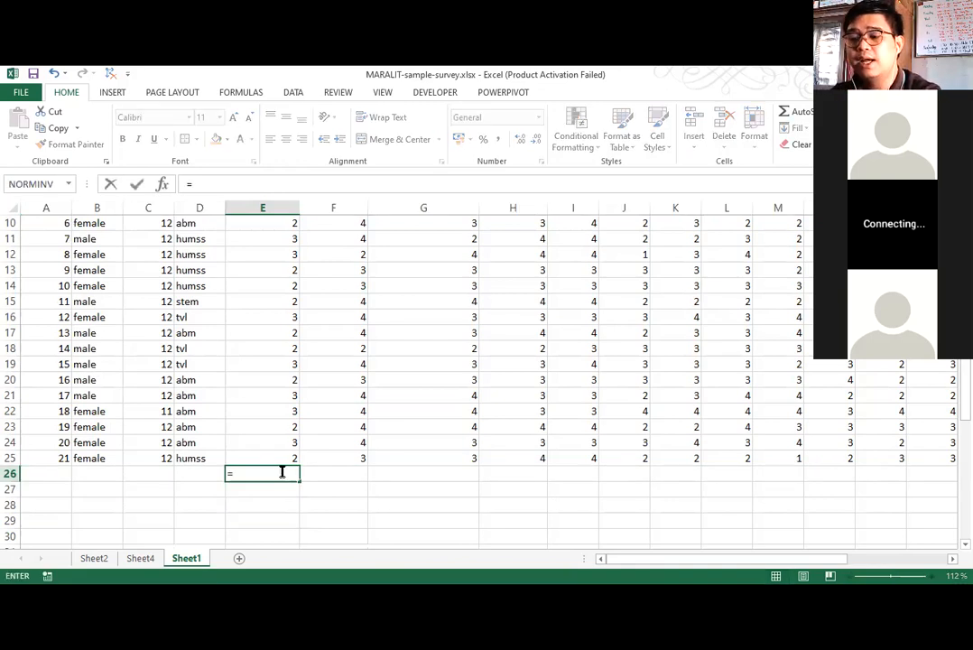
text(a)
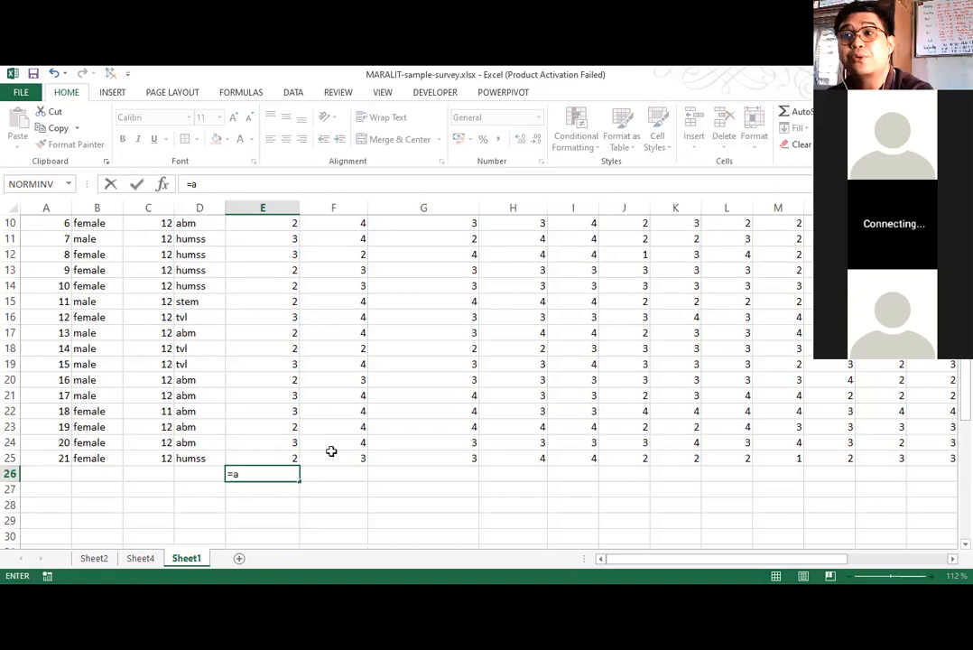
text(verage()
scroll(293, 445, up, 3)
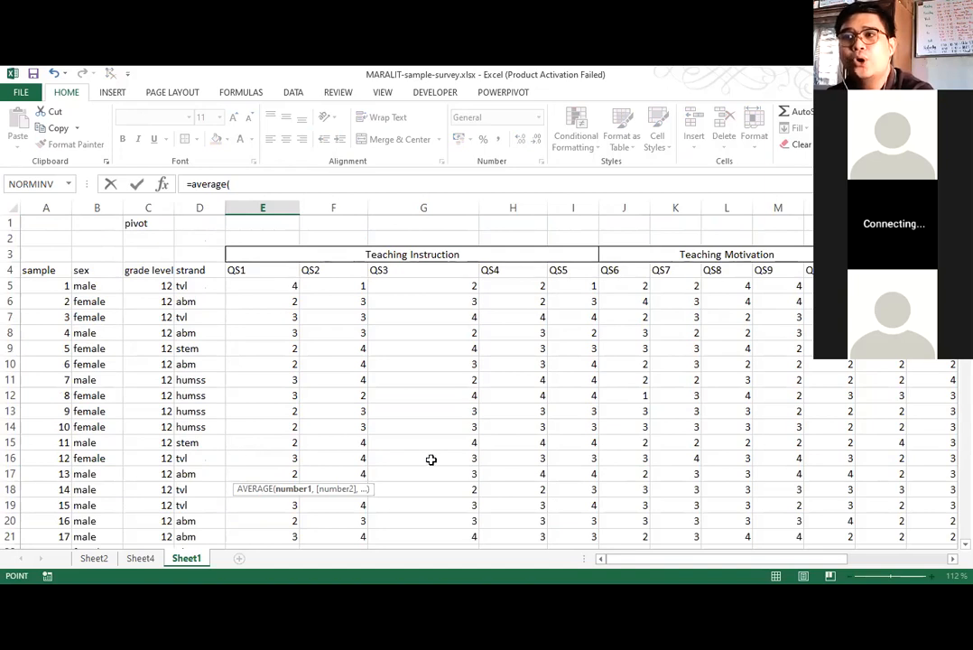
key(ctrl+shift+Down)
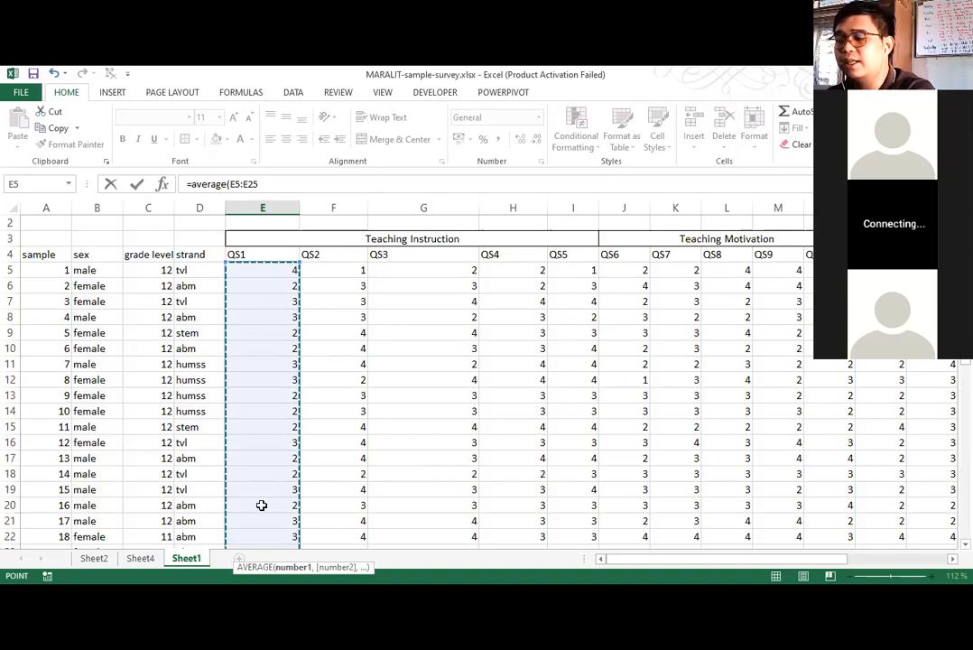
scroll(262, 505, down, 2)
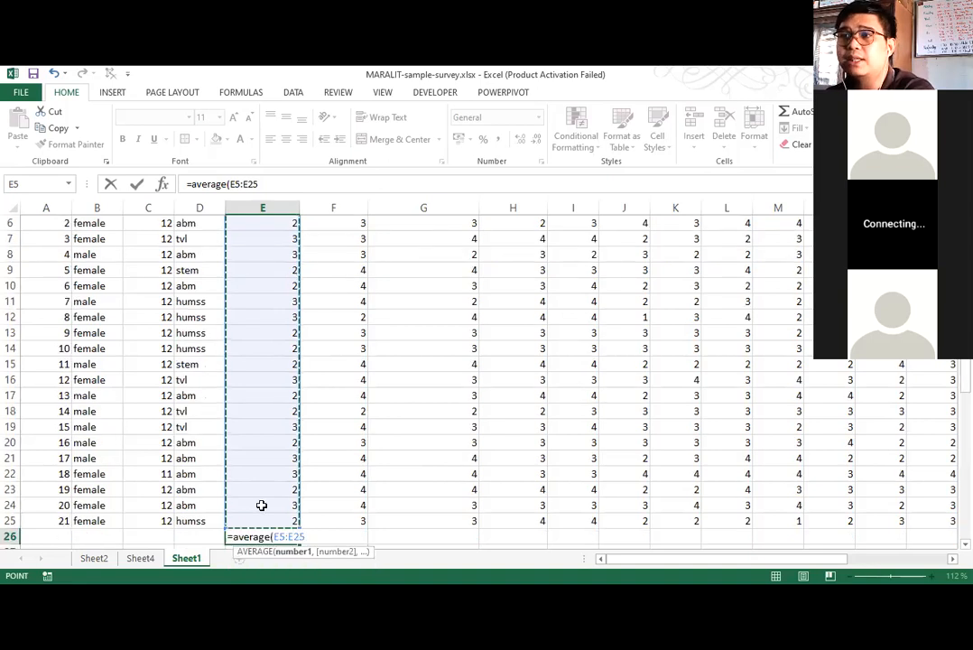
text())
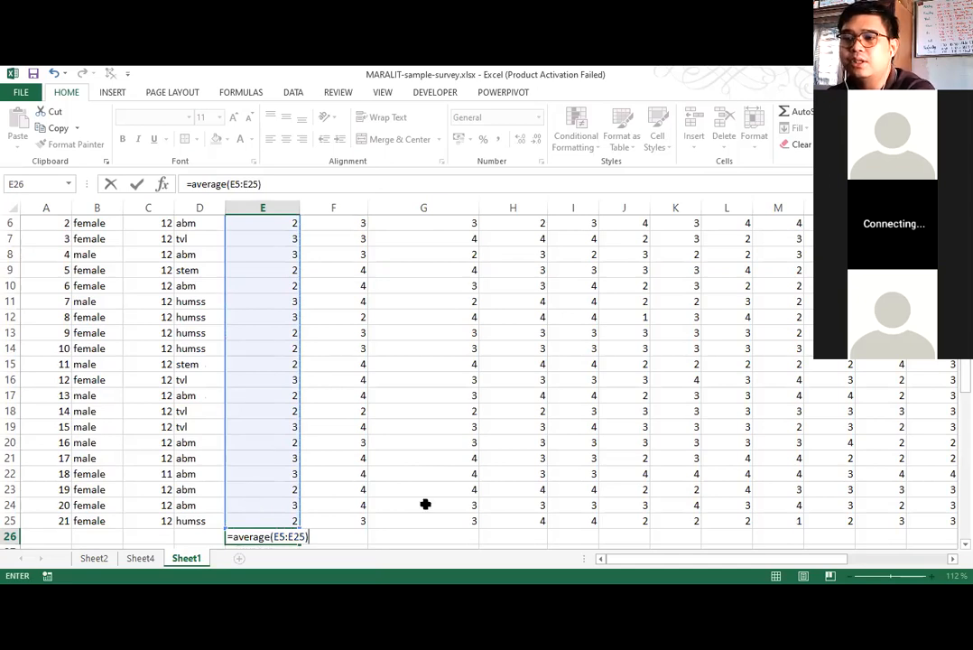
key(Return)
click(327, 487)
key(Left)
key(Down)
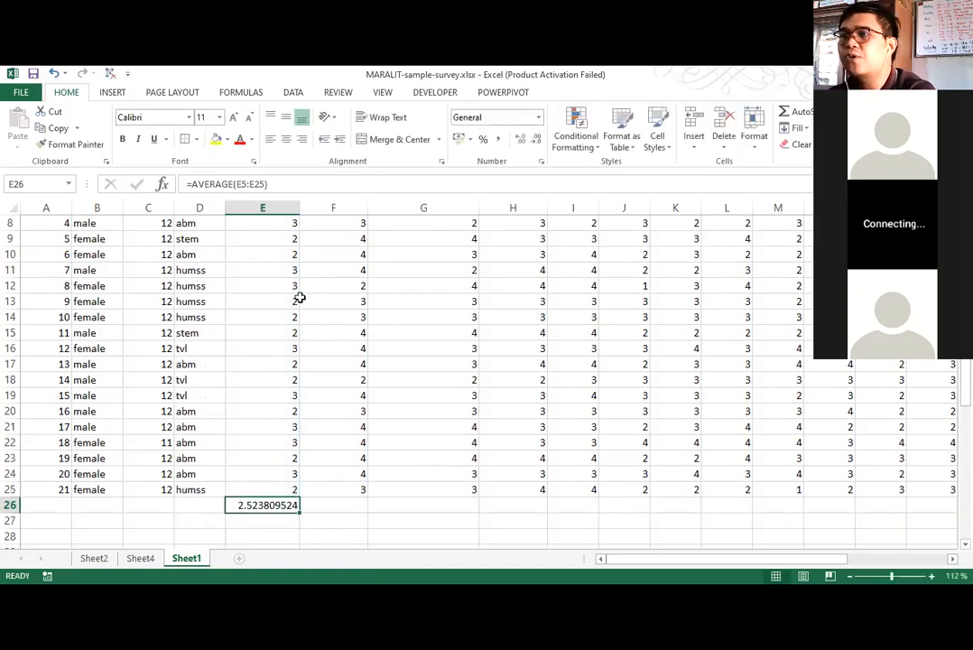
Review the QS1 scores in E5 to E25 together with their average in row 26.
scroll(279, 285, up, 3)
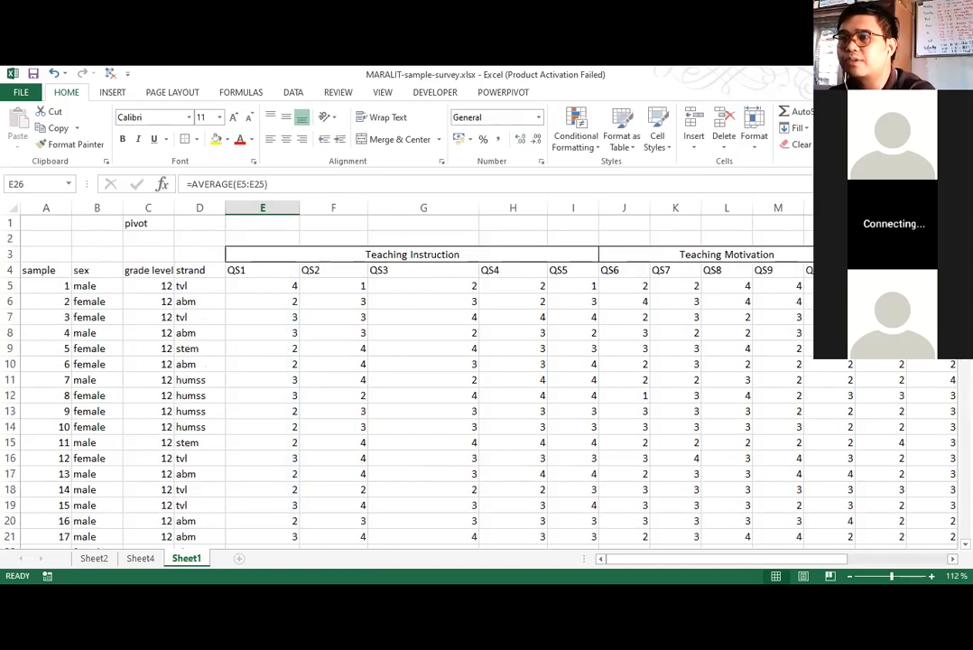
drag(261, 285, 258, 508)
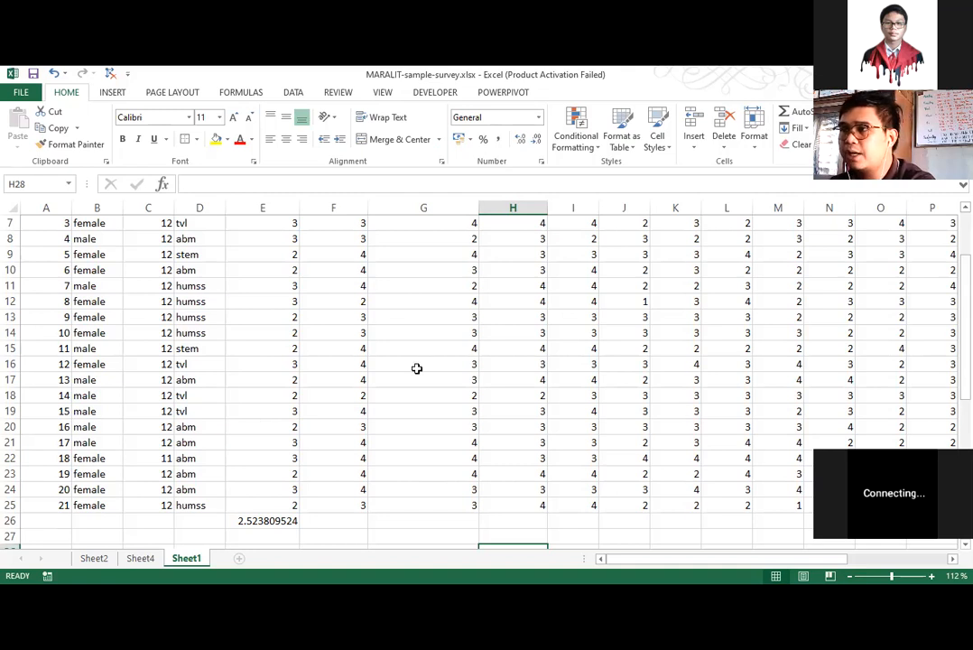
scroll(345, 295, up, 2)
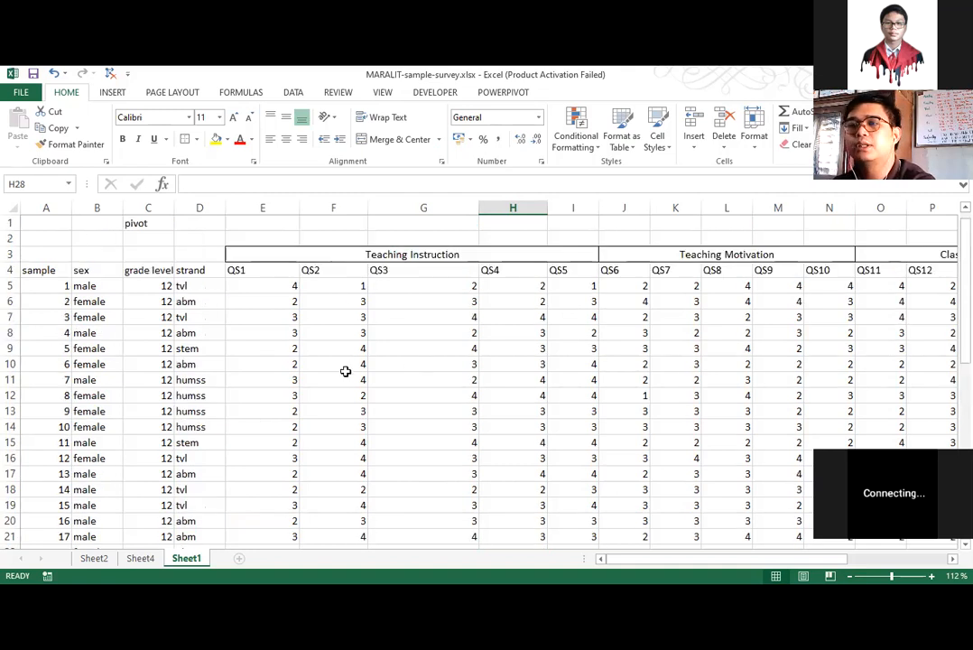
scroll(380, 380, down, 1)
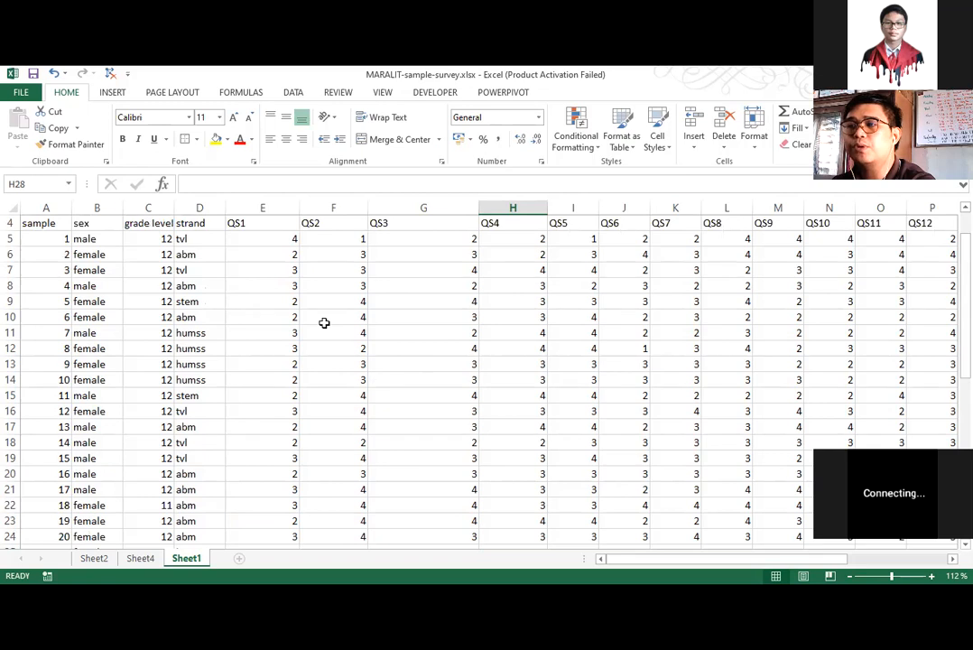
scroll(275, 289, up, 1)
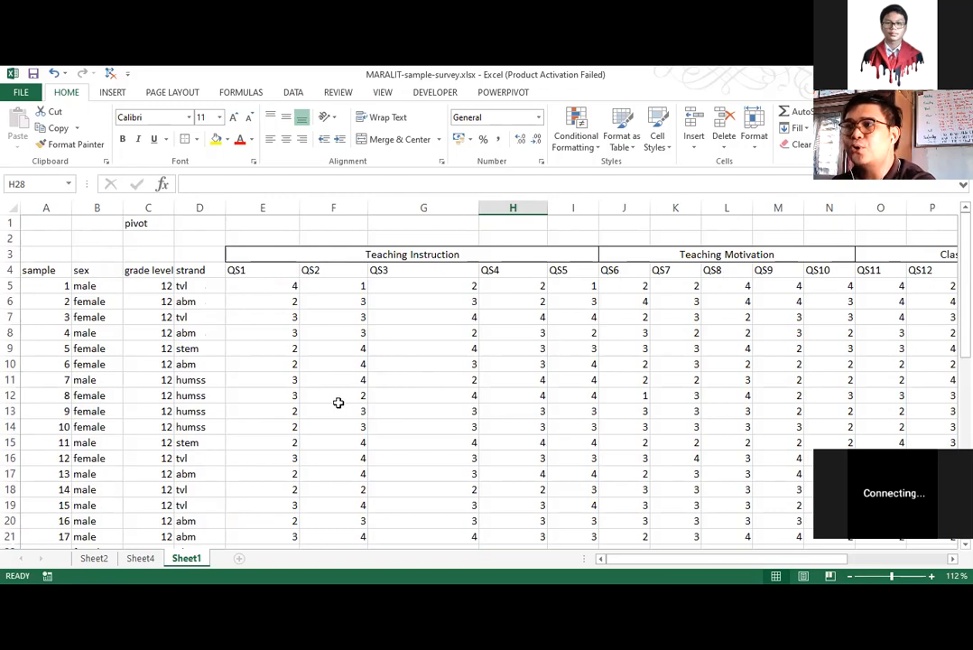
scroll(338, 403, down, 1)
scroll(130, 532, down, 2)
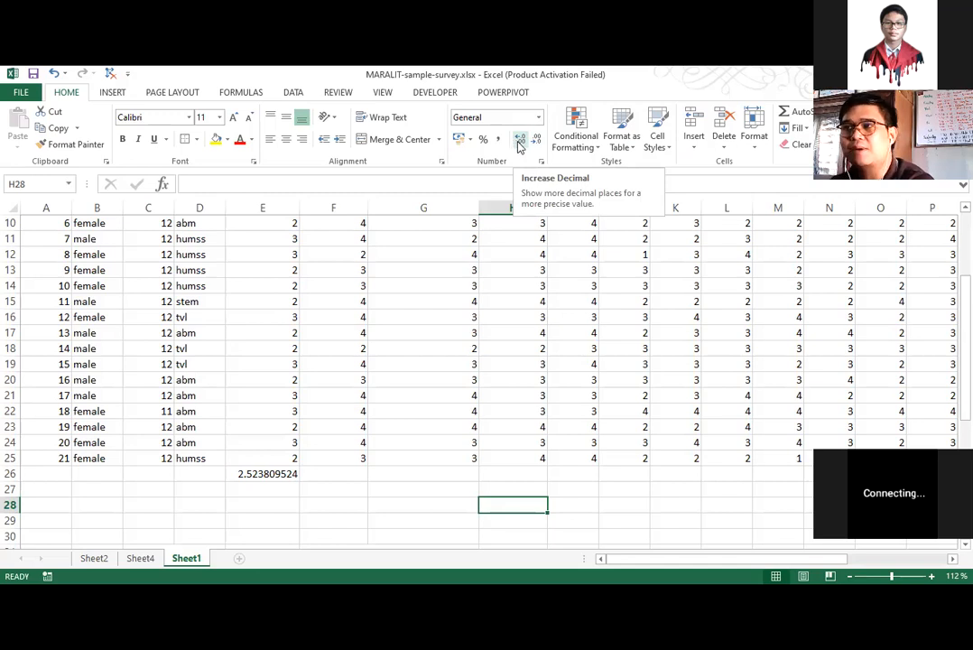
Reduce the QS1 average in cell E26 to two decimal places.
click(291, 470)
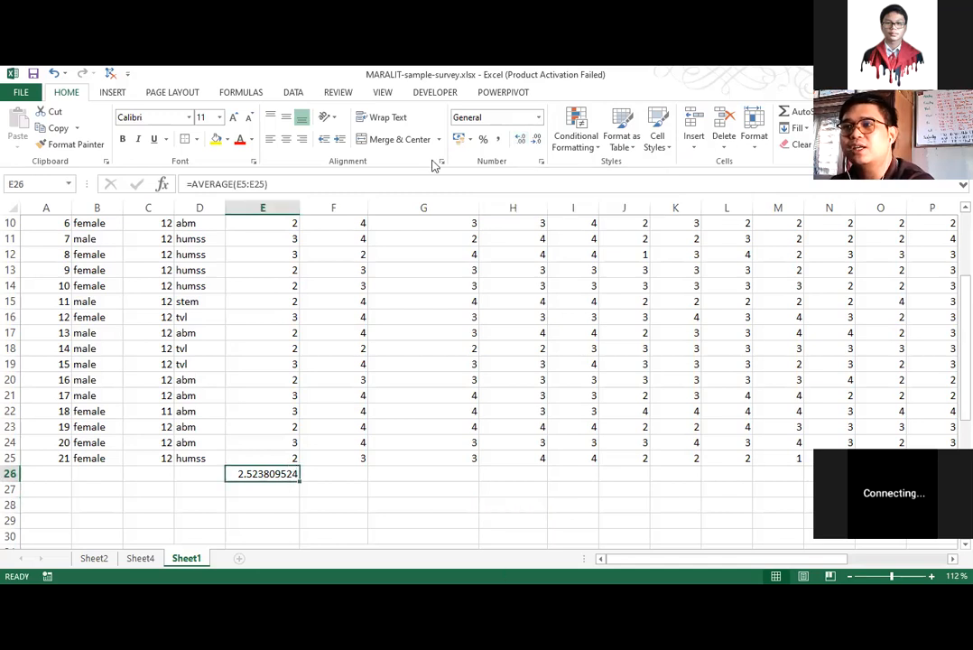
click(536, 140)
click(536, 140)
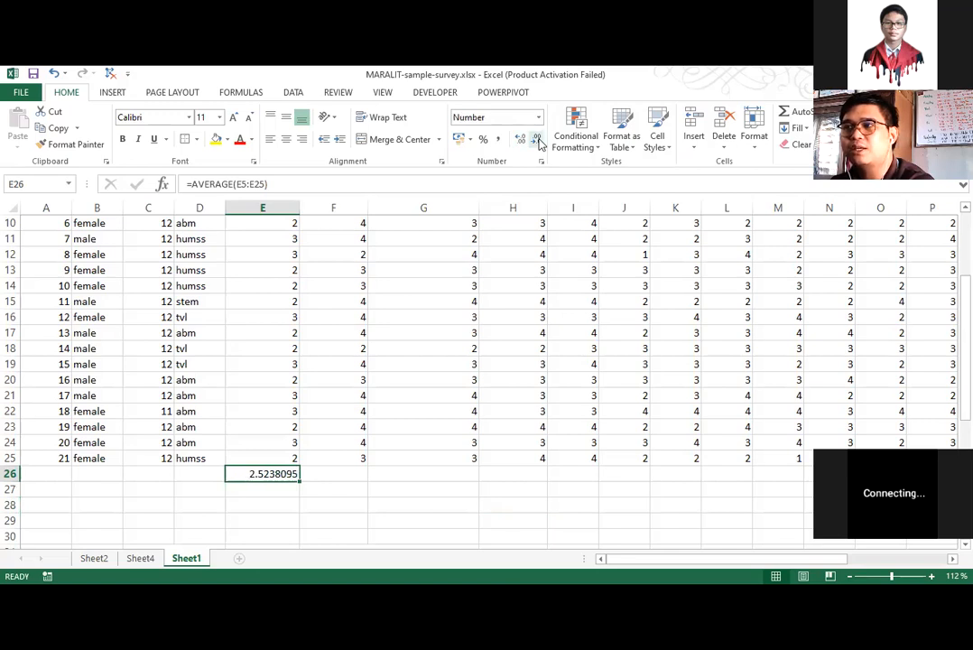
click(536, 140)
click(536, 140)
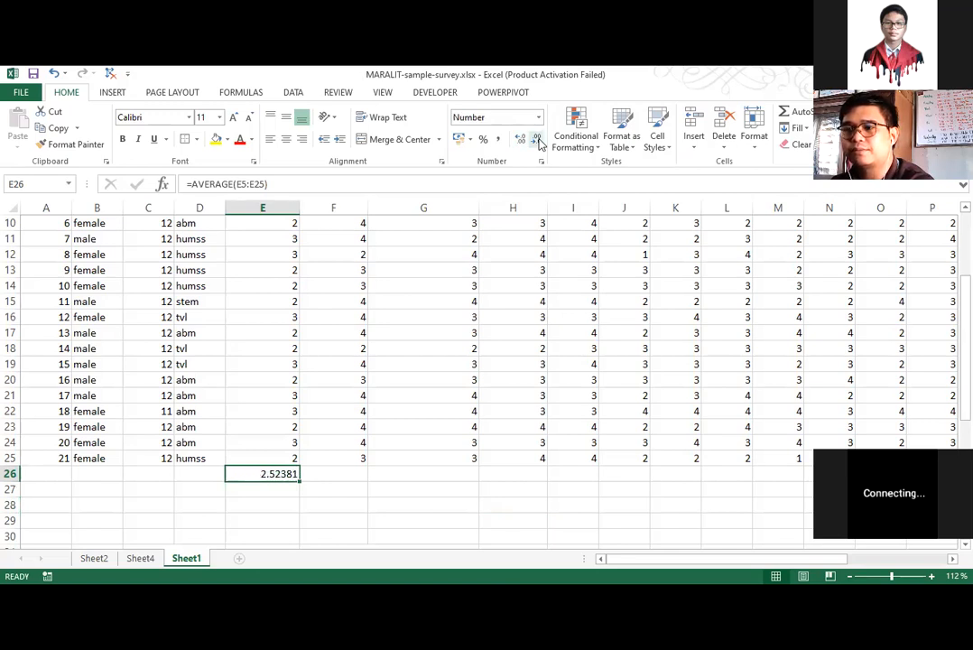
click(536, 140)
click(536, 140)
click(536, 140)
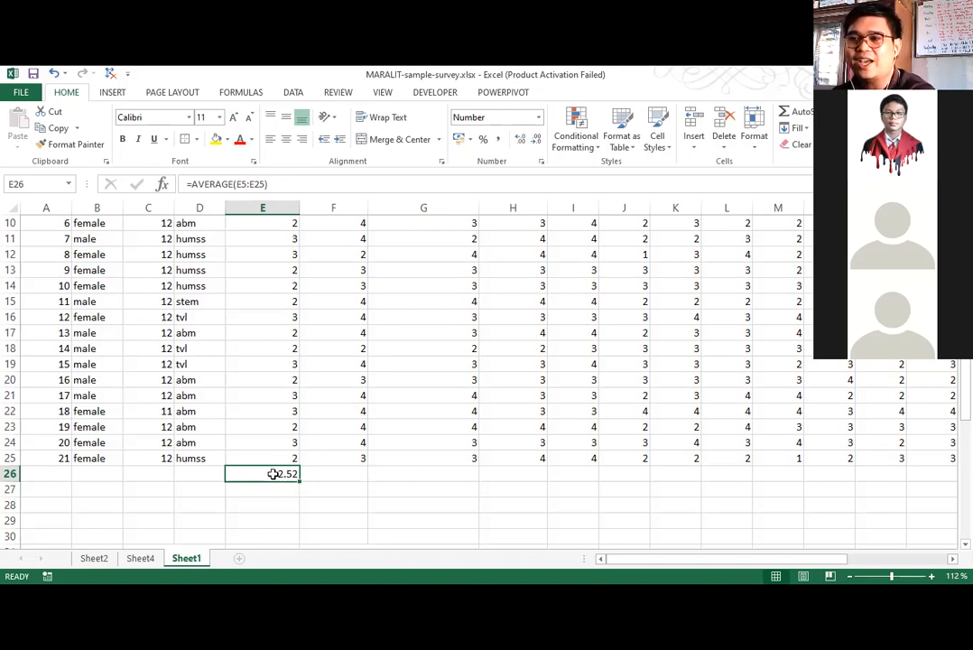
Fill the average formula from E26 across row 26 to column X for the remaining questions.
scroll(301, 459, up, 3)
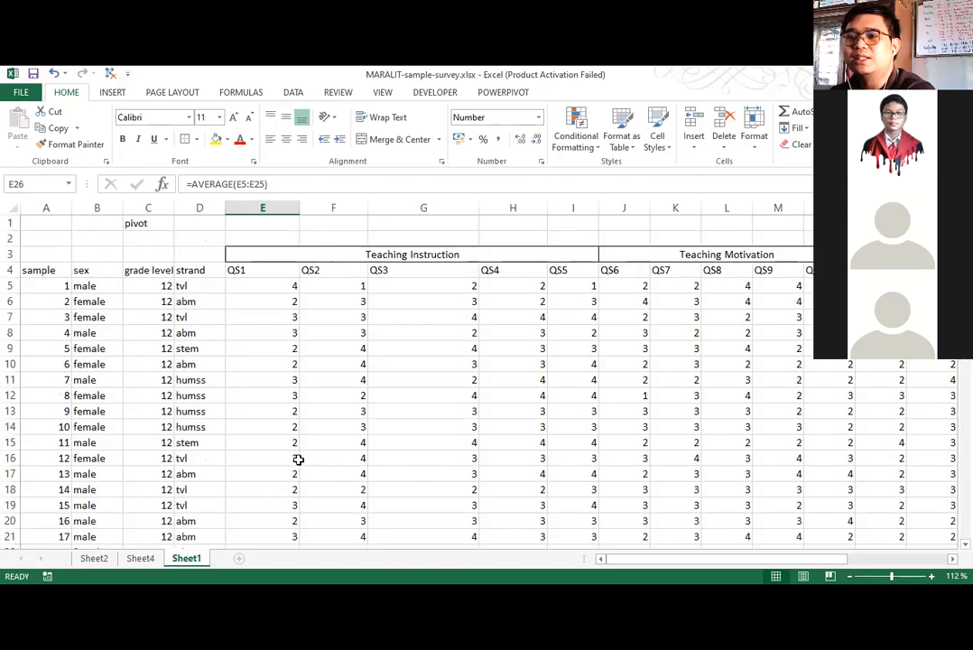
scroll(301, 437, down, 2)
scroll(307, 406, up, 1)
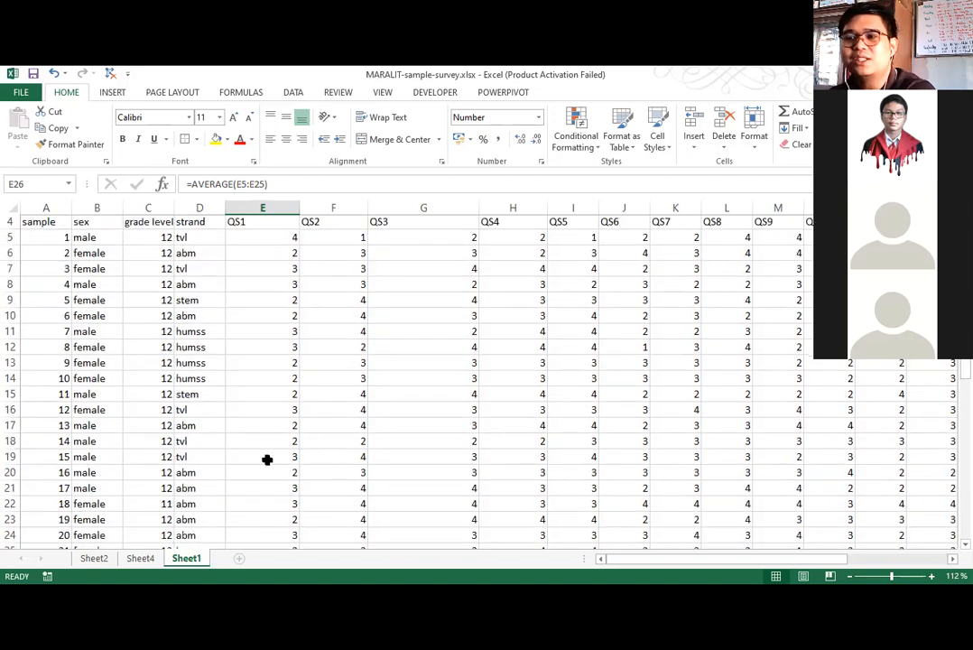
scroll(266, 465, down, 2)
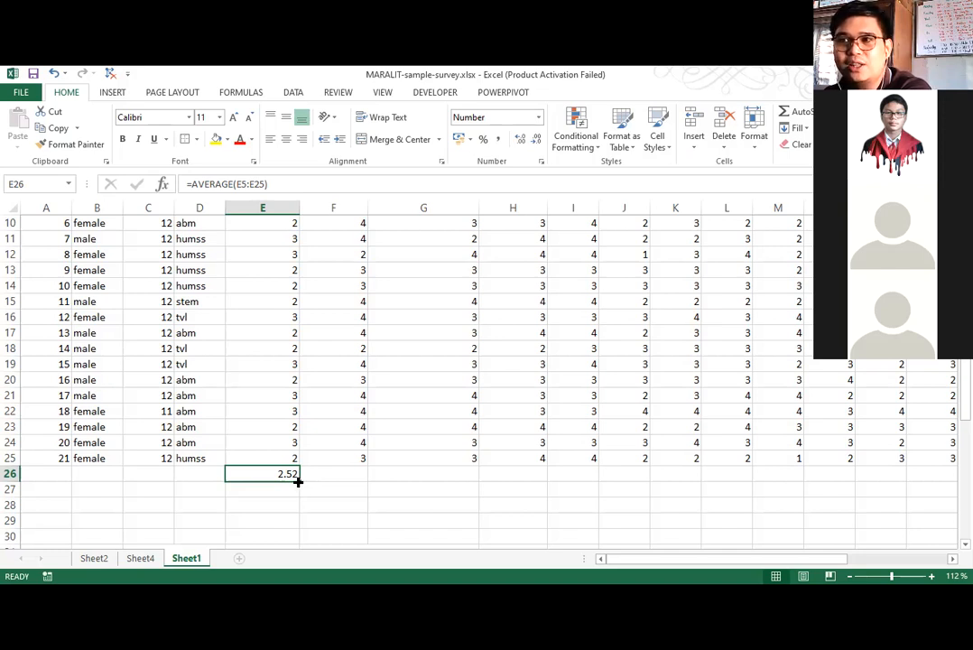
drag(302, 477, 259, 507)
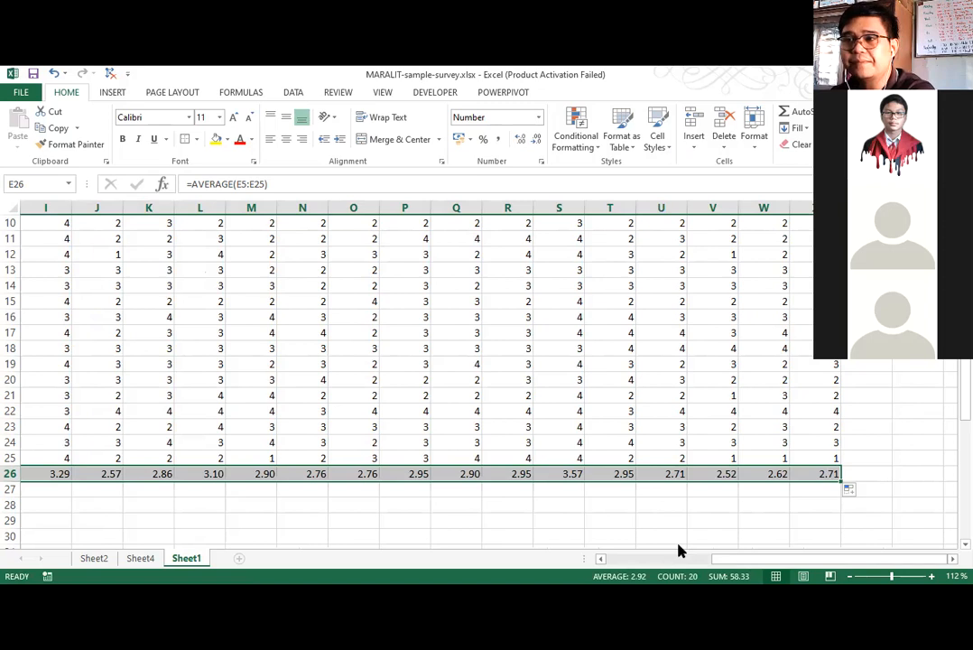
Review the averages in row 26 against the question and category headings above the survey data.
scroll(401, 492, up, 3)
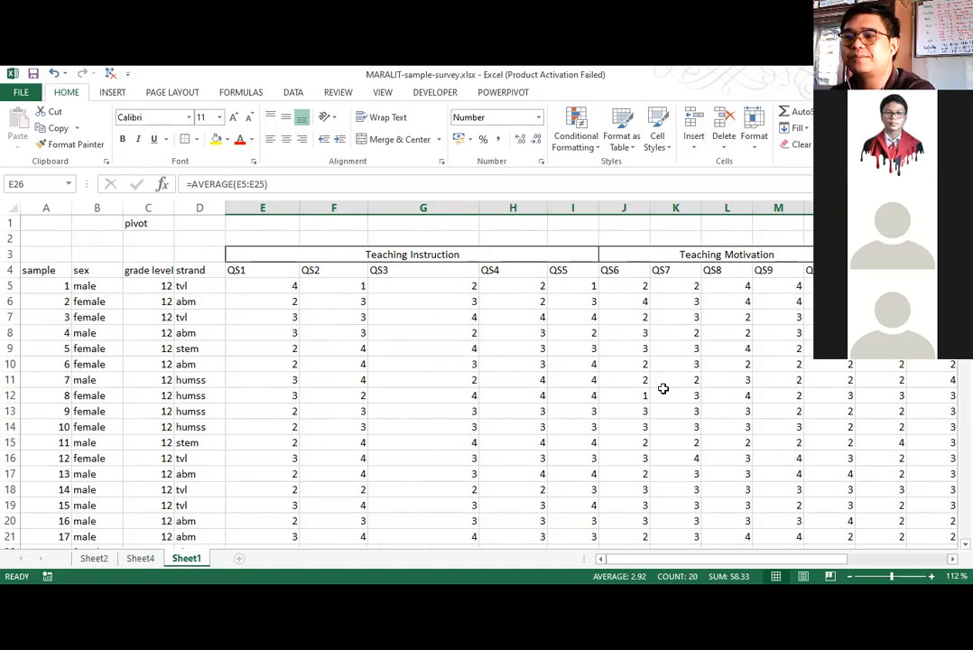
scroll(232, 331, down, 3)
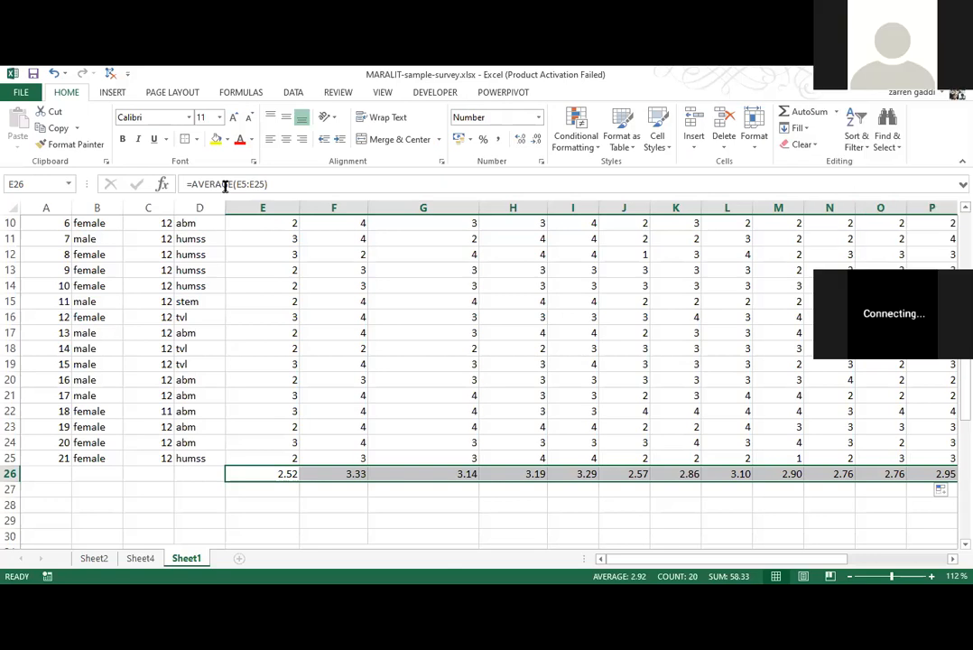
click(148, 520)
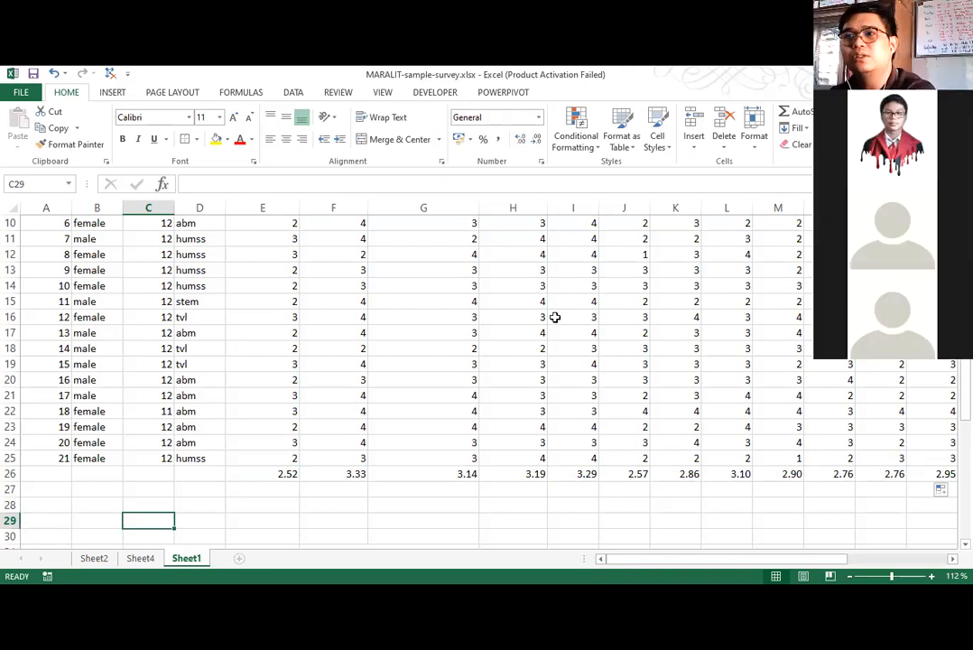
scroll(543, 258, up, 3)
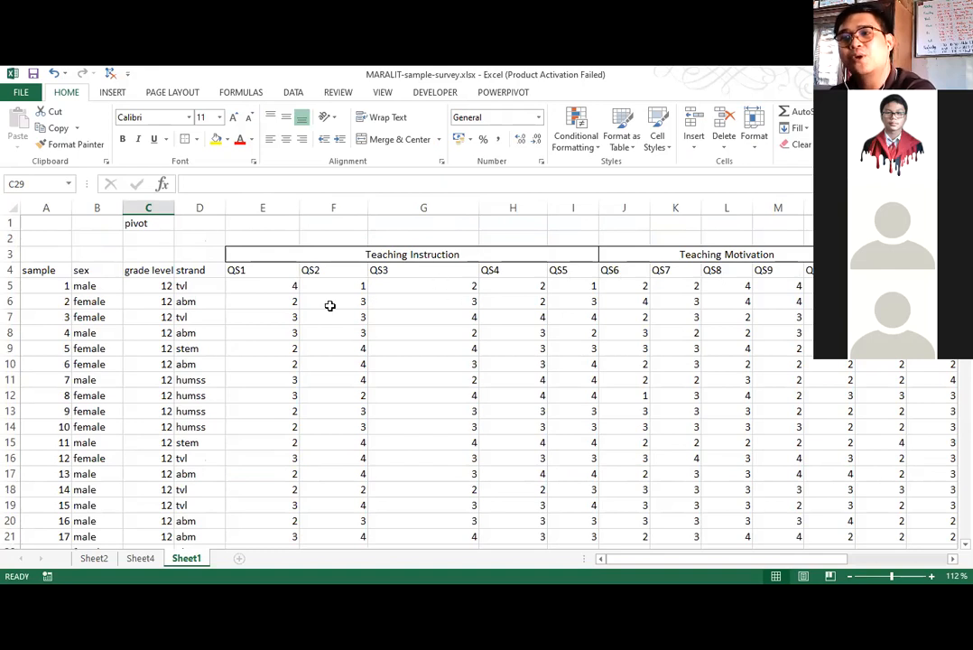
scroll(386, 441, down, 3)
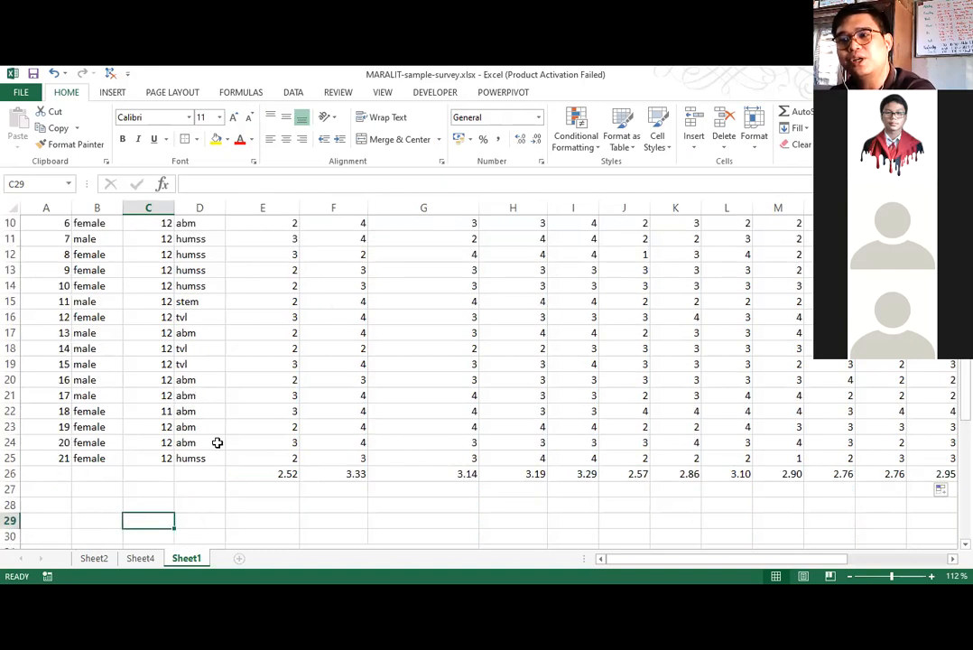
scroll(370, 443, up, 1)
scroll(370, 443, up, 3)
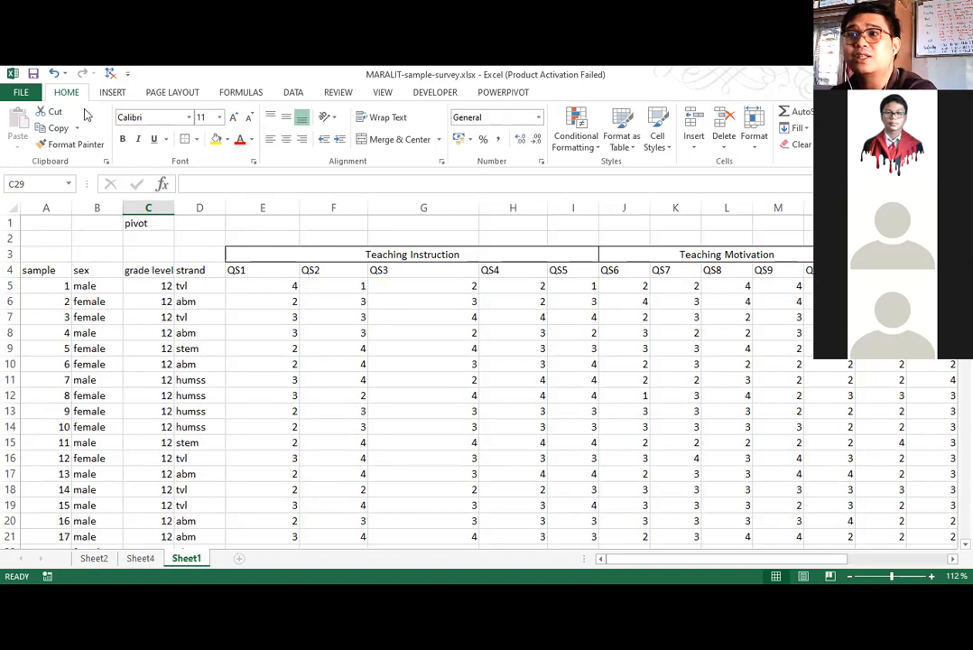
Open the Descriptive Statistics tool from the Data Analysis tools.
click(293, 93)
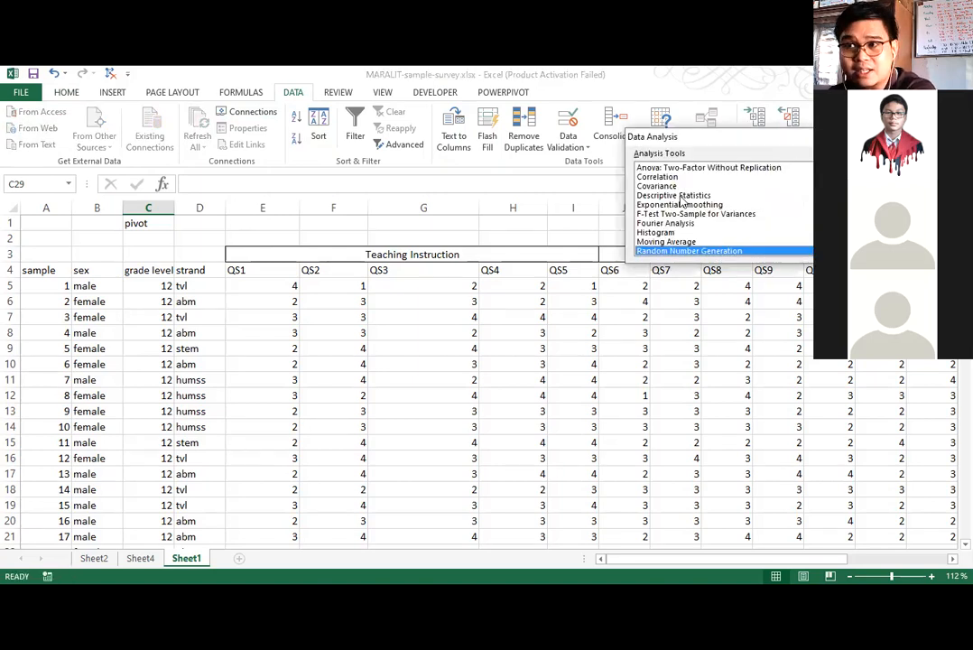
click(673, 195)
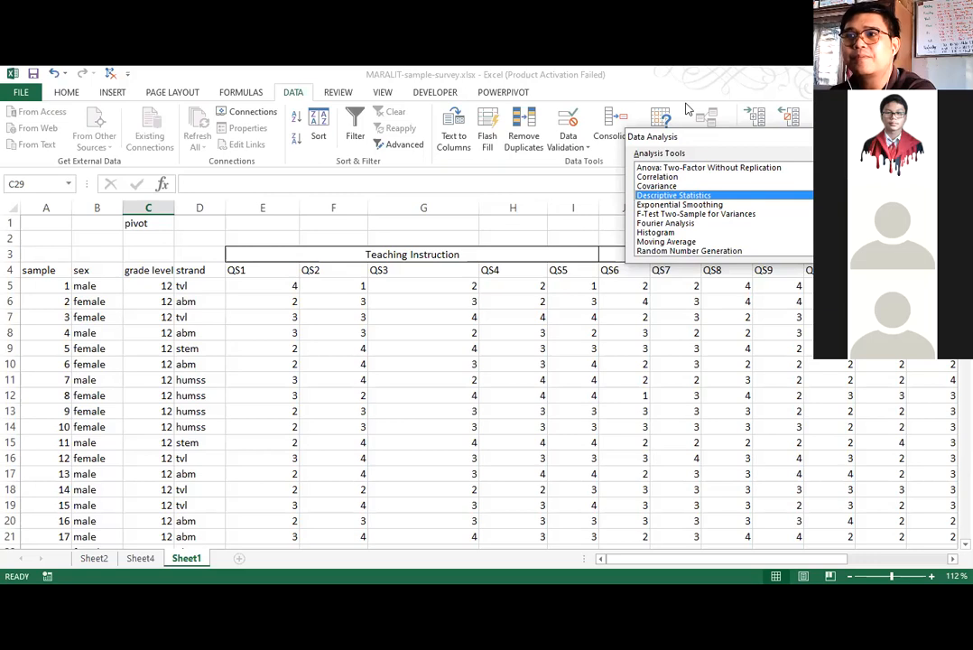
key(Return)
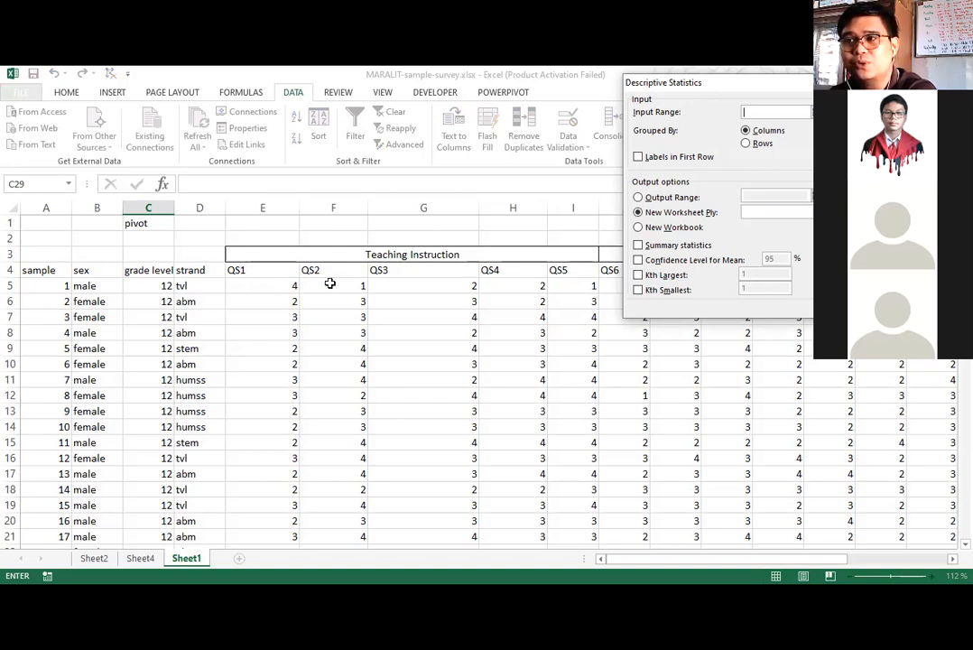
click(262, 270)
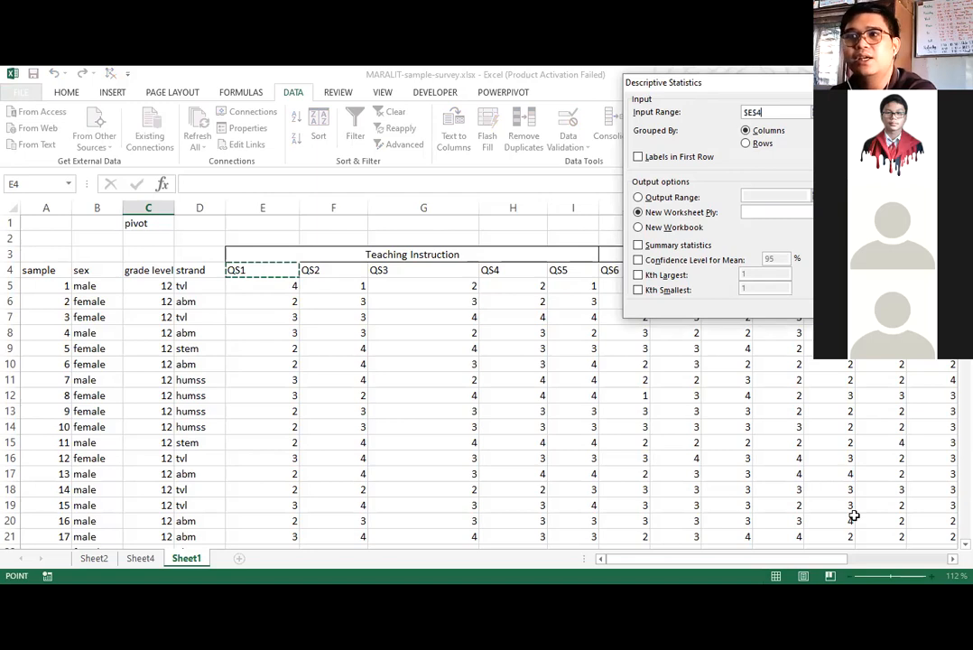
key(ctrl+shift+Right)
key(ctrl+shift+Down)
key(shift+Up)
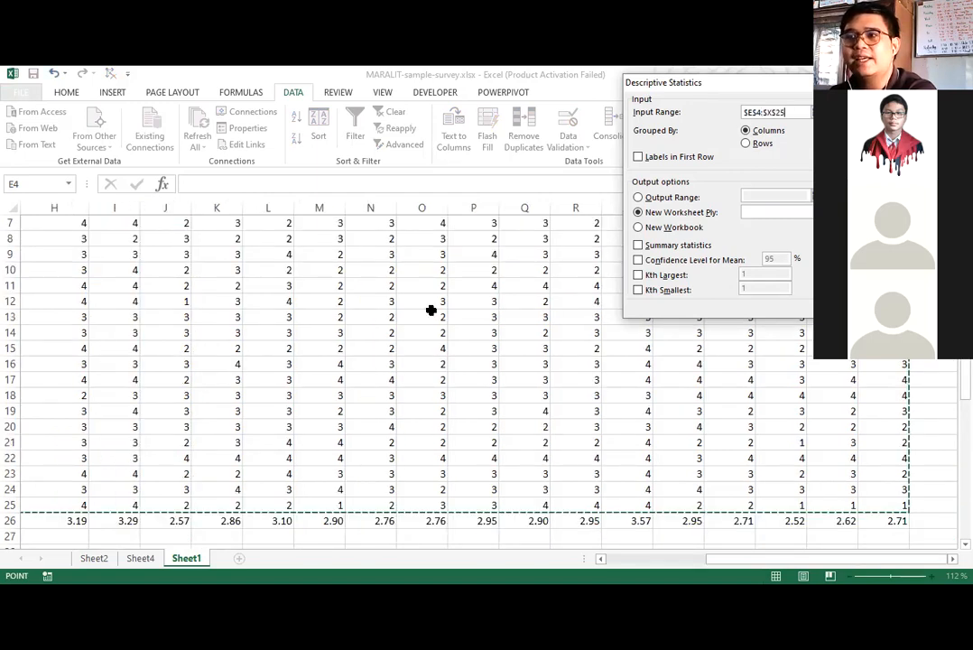
scroll(302, 268, up, 2)
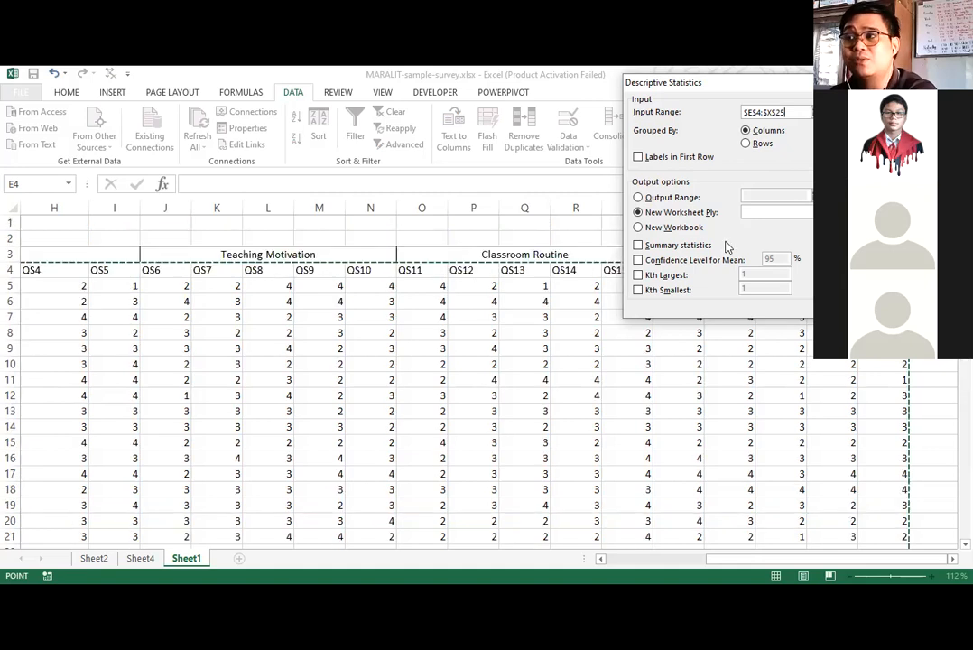
click(638, 157)
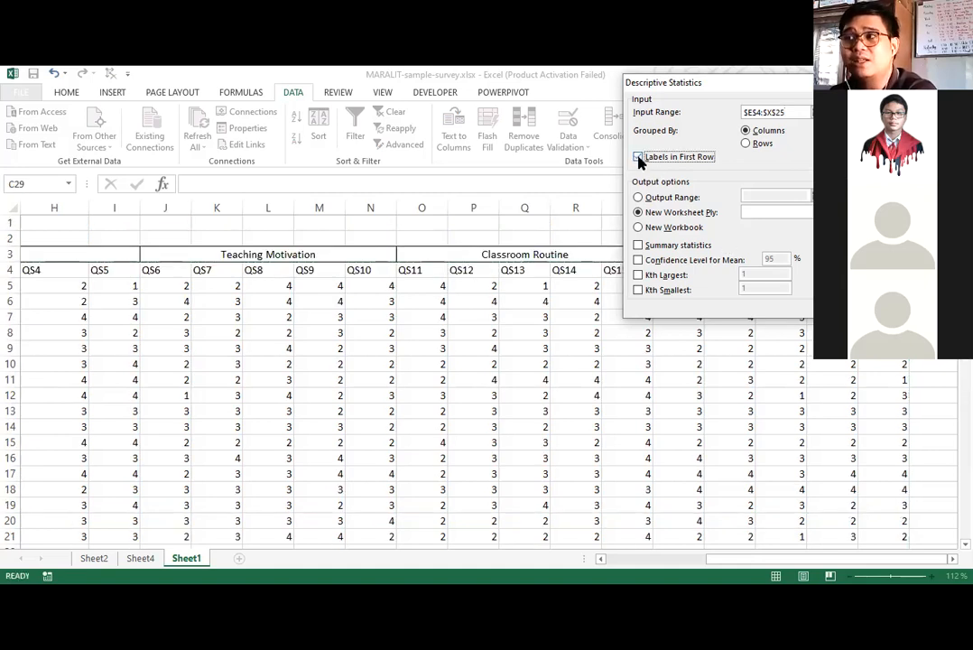
click(638, 158)
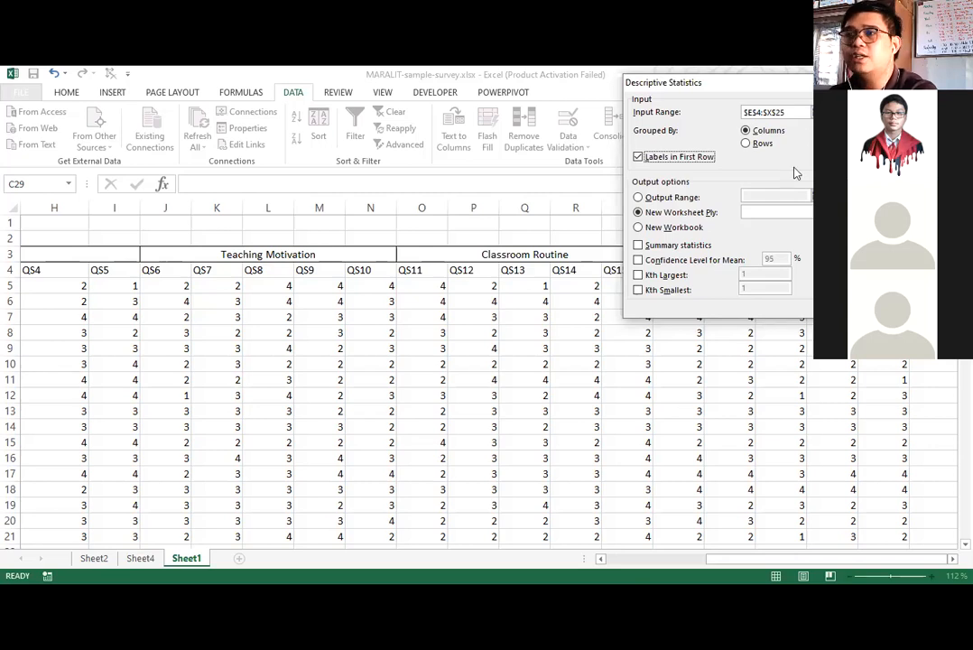
key(Escape)
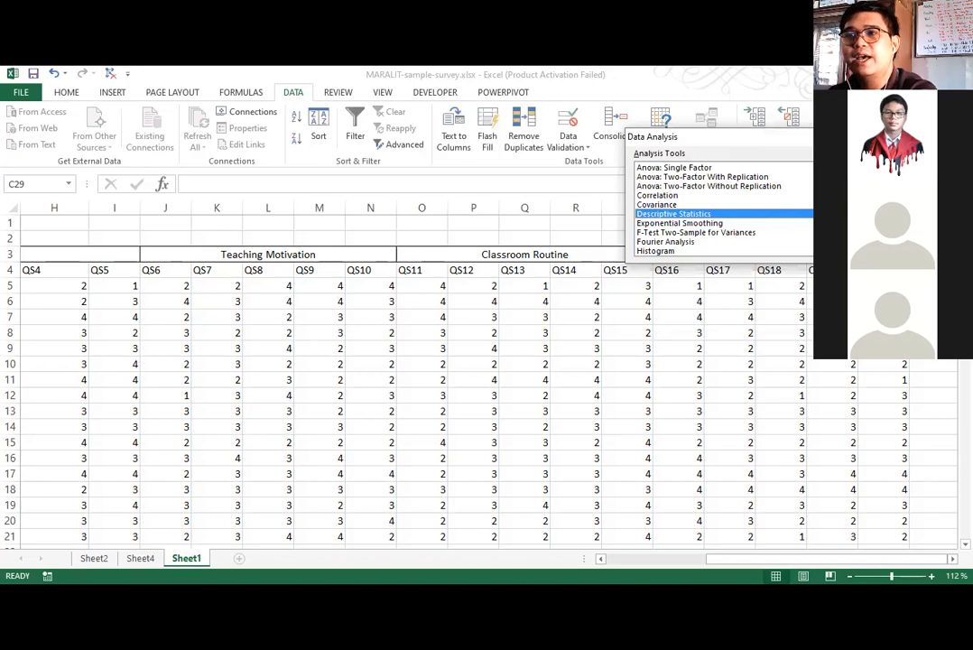
Set up Descriptive Statistics with input range $E$4:$X$25, grouped by columns, with labels in the first row.
key(Return)
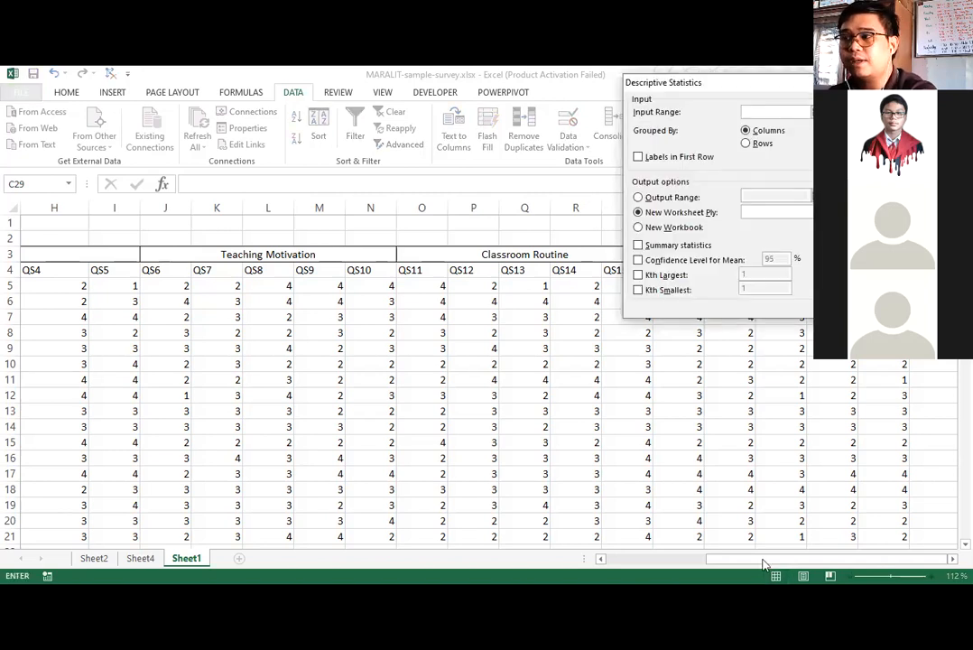
scroll(269, 269, left, 5)
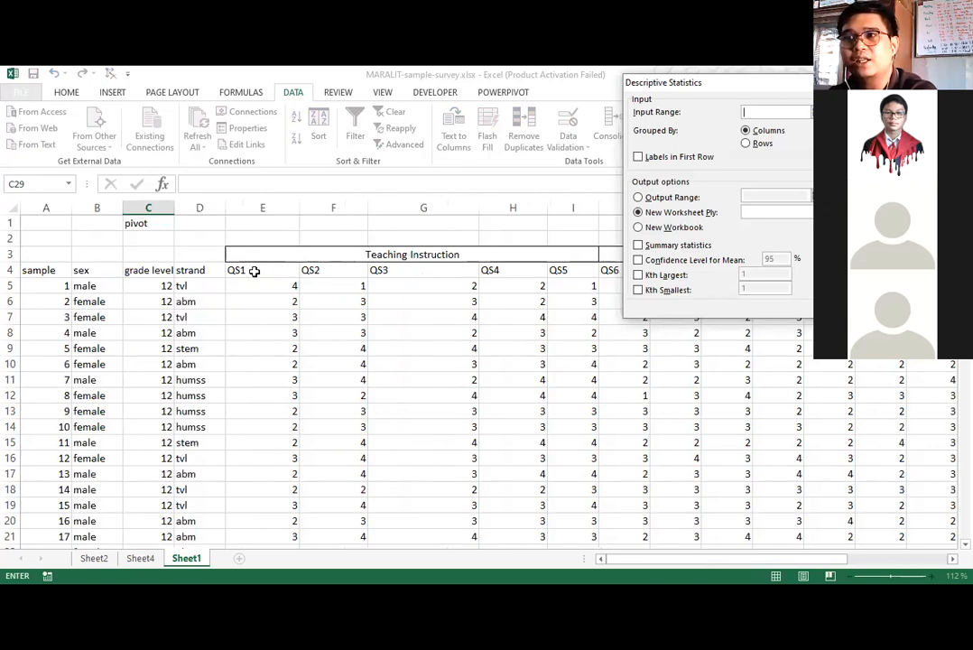
click(276, 271)
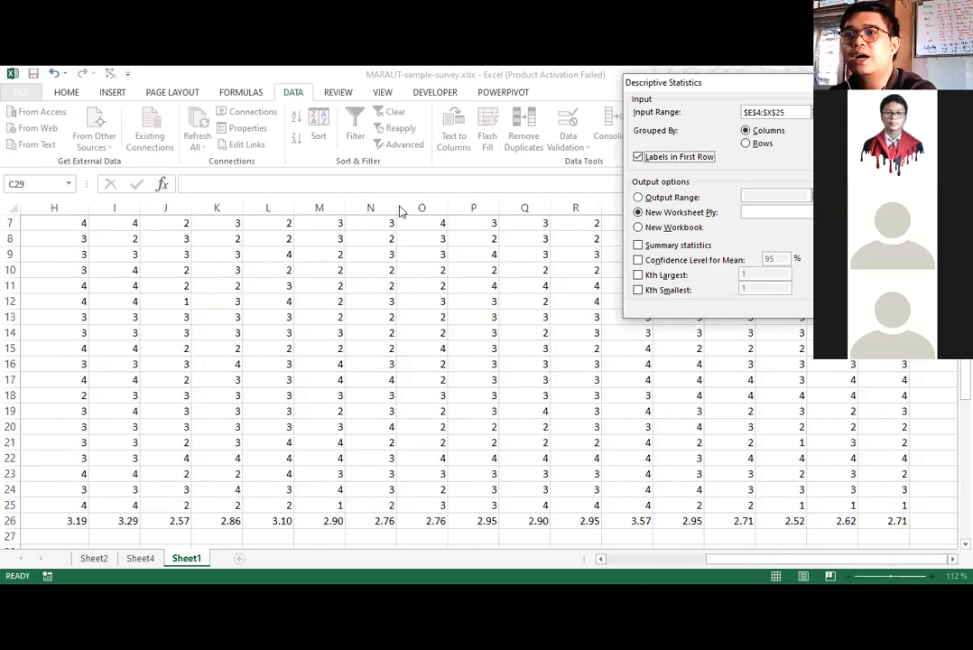
click(803, 112)
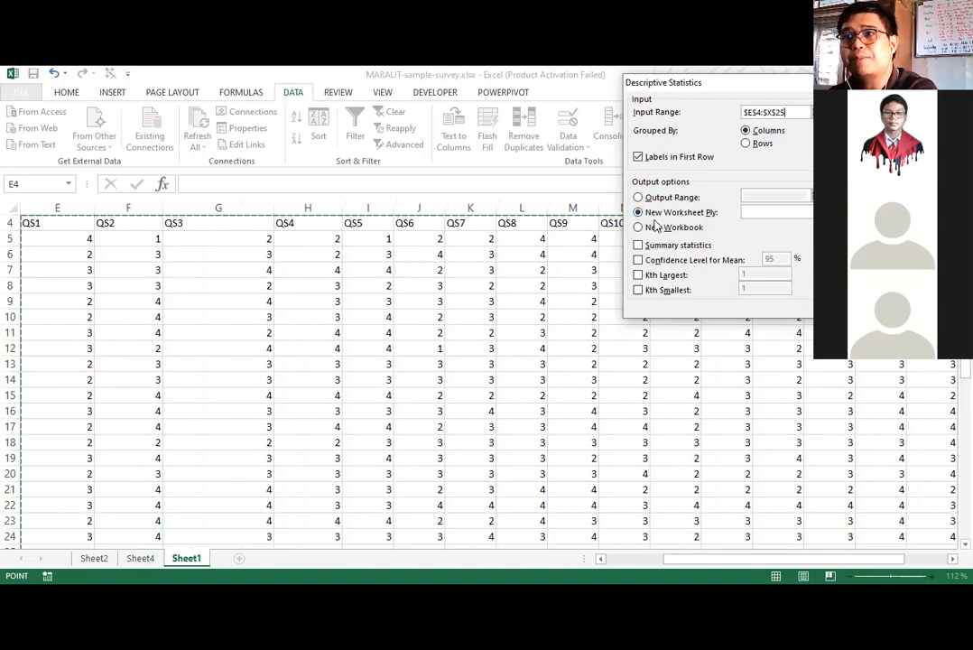
Generate the summary statistics on a new worksheet named Descriptive Stat.
click(792, 214)
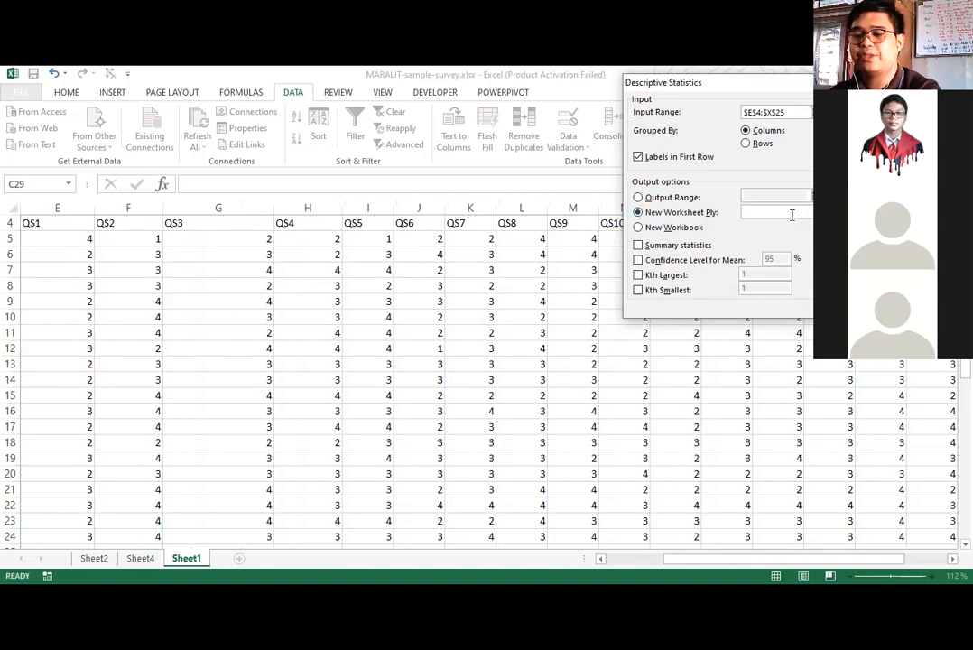
text(Descrip)
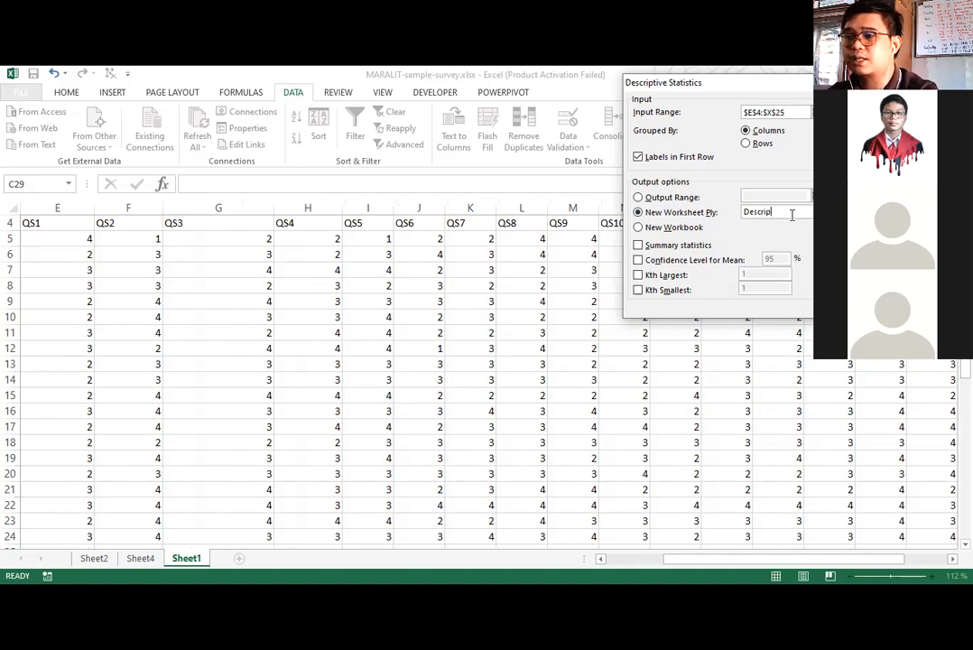
text(tive Stat)
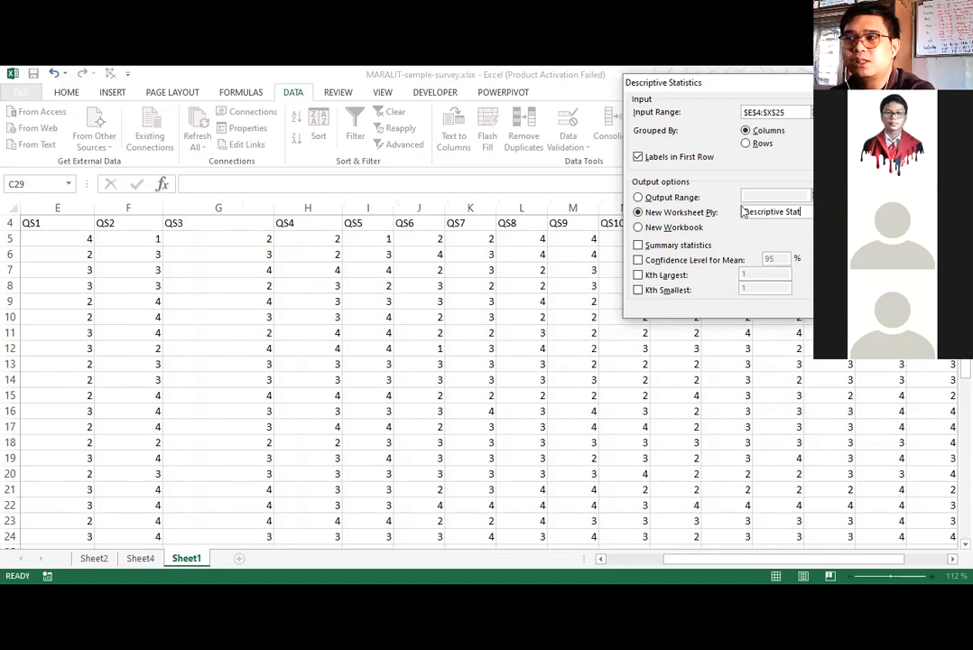
click(660, 249)
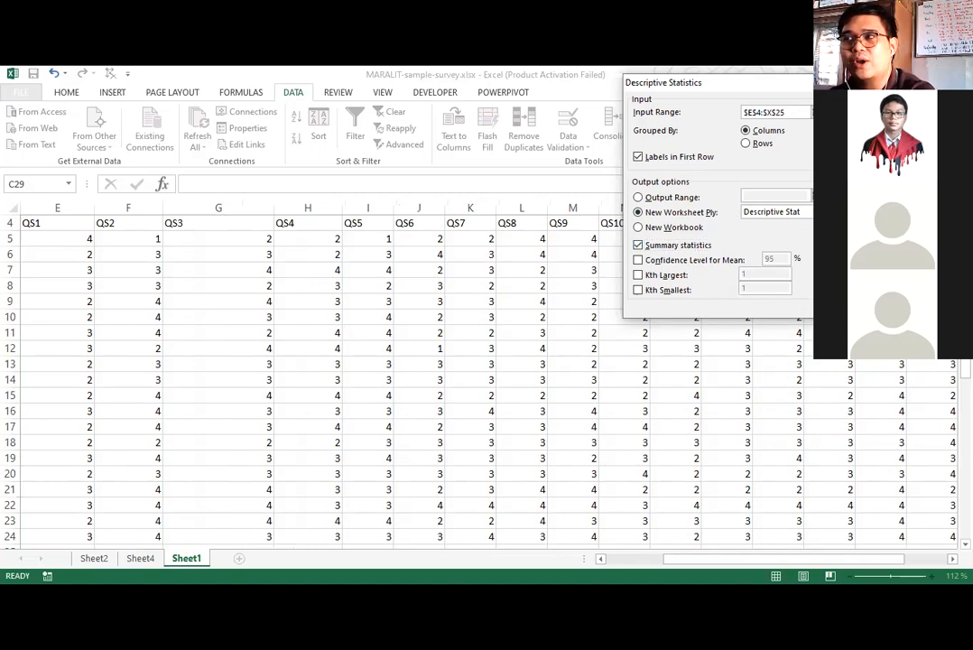
key(Return)
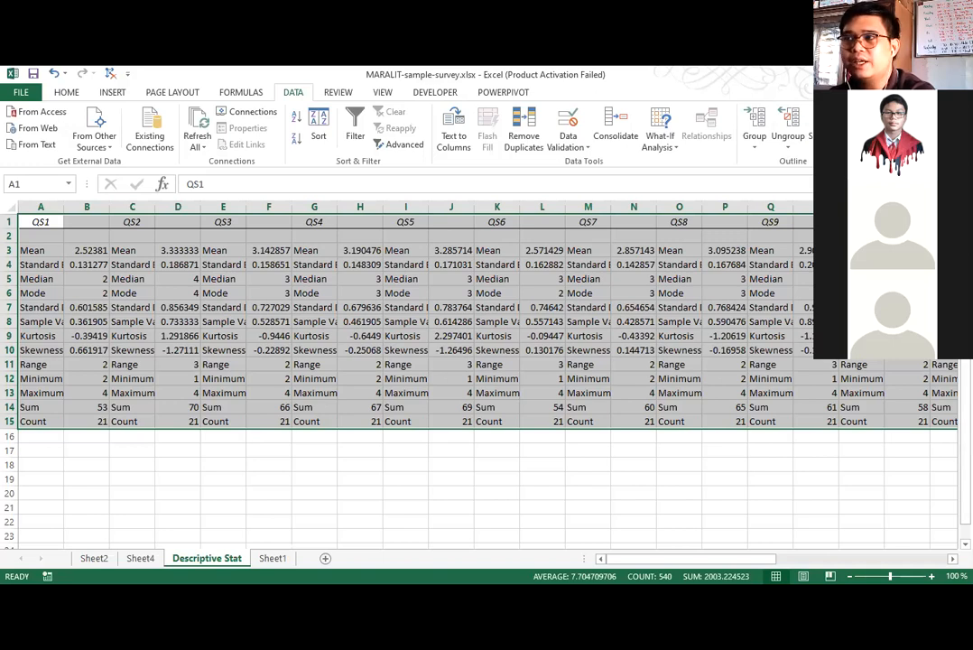
Apply an outside border to each of the QS1, QS2 and QS3 statistics blocks, rows 1 to 15, on the Descriptive Stat sheet.
key(alt+Tab)
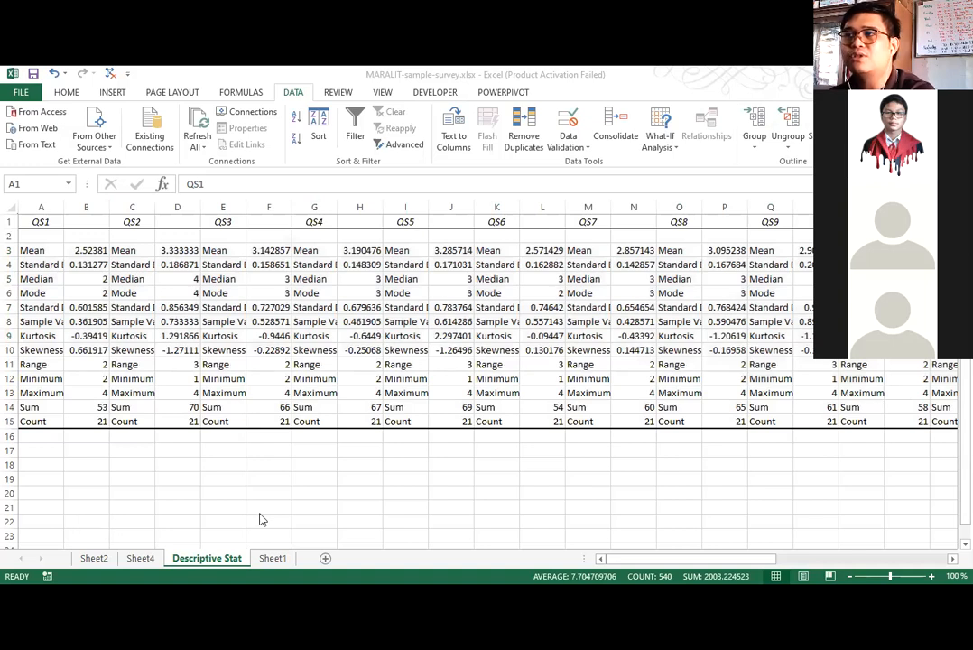
drag(61, 222, 90, 421)
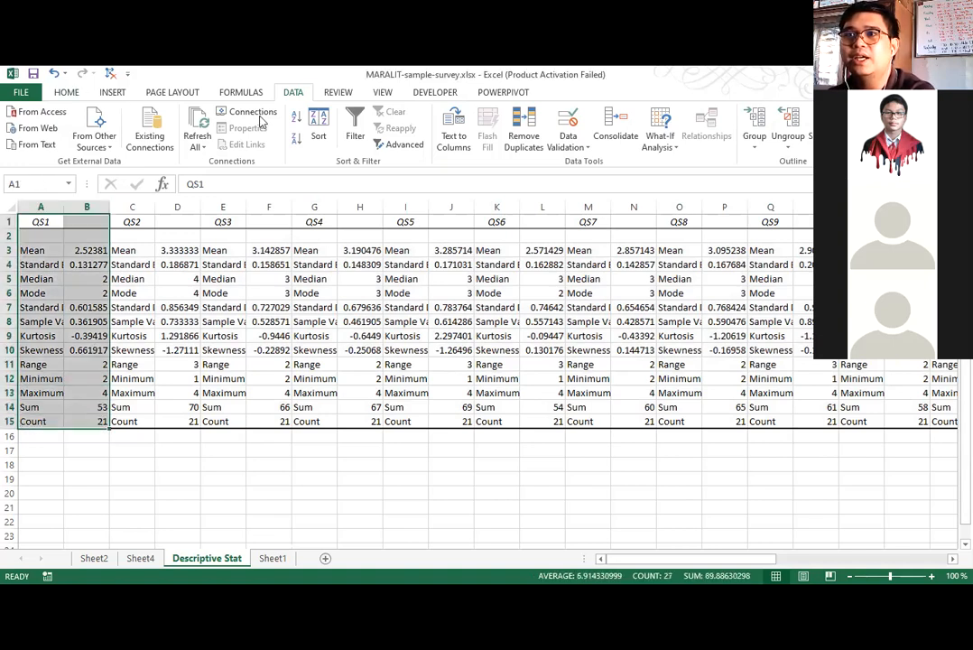
click(66, 92)
click(134, 221)
drag(183, 339, 194, 423)
drag(232, 228, 296, 407)
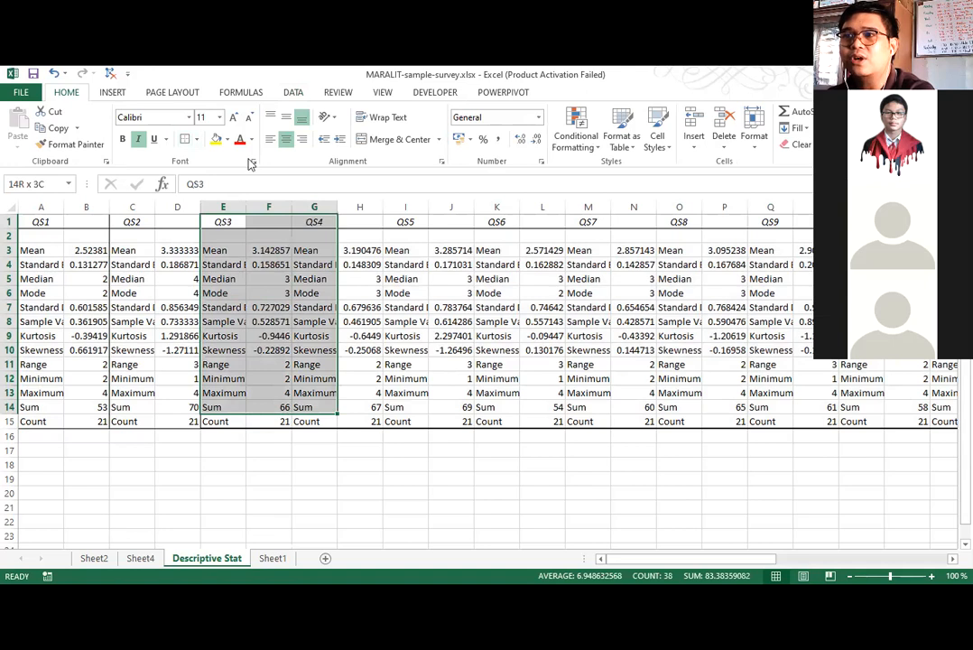
click(184, 139)
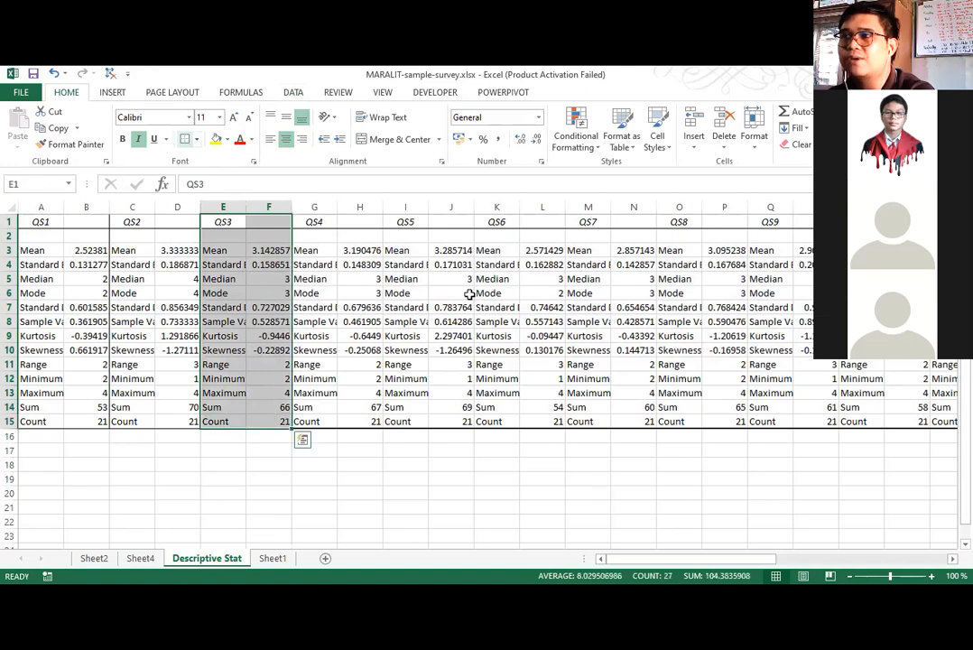
click(324, 491)
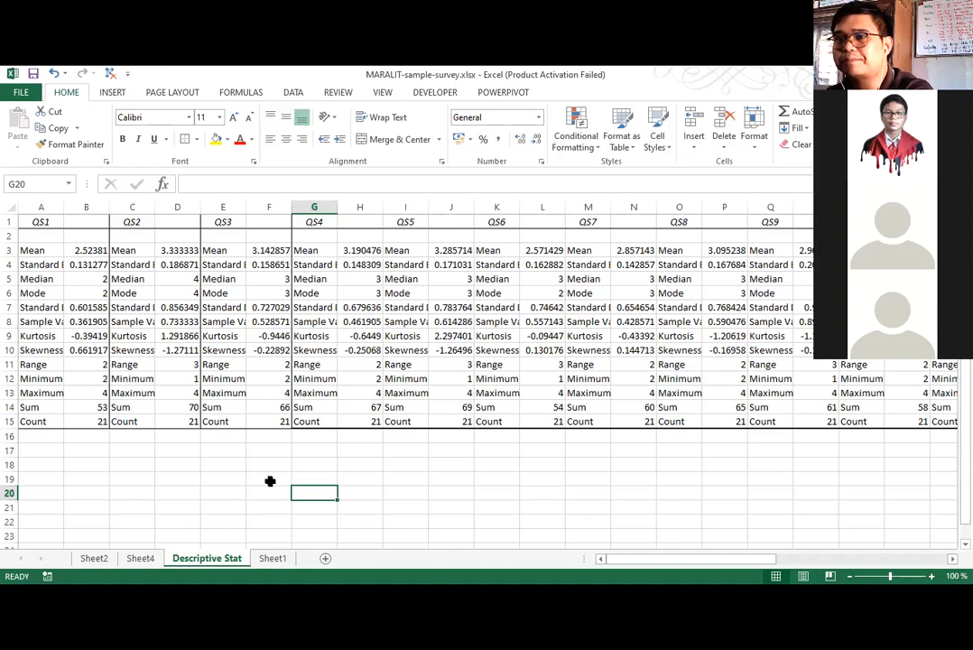
click(310, 467)
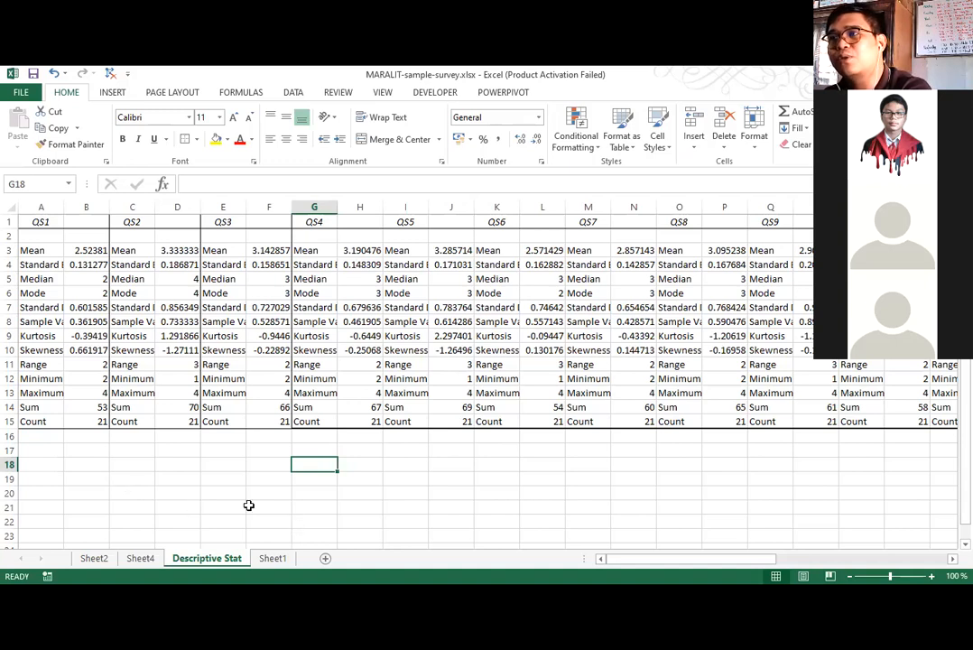
scroll(248, 506, down, 1)
scroll(241, 503, up, 1)
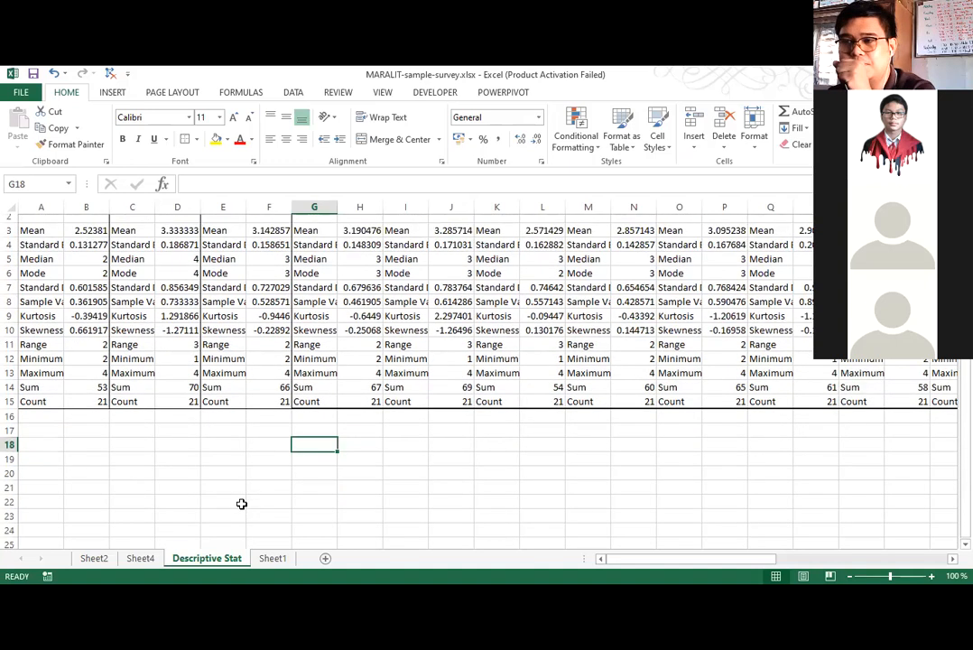
scroll(400, 445, up, 1)
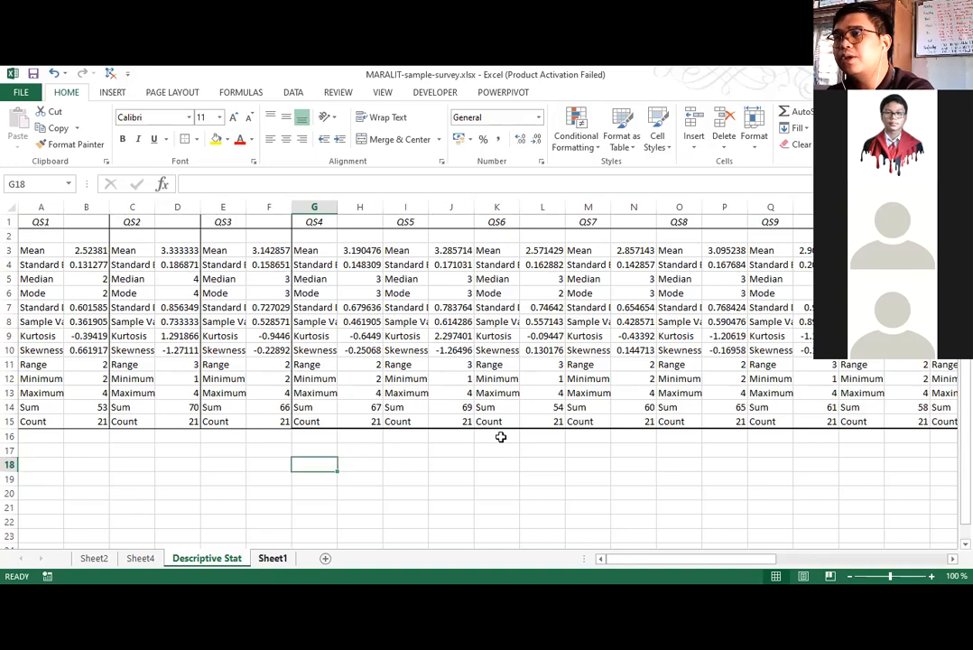
Examine the averages for QS1 to QS4 in E26:H26 of Sheet1.
key(ctrl+Page_Down)
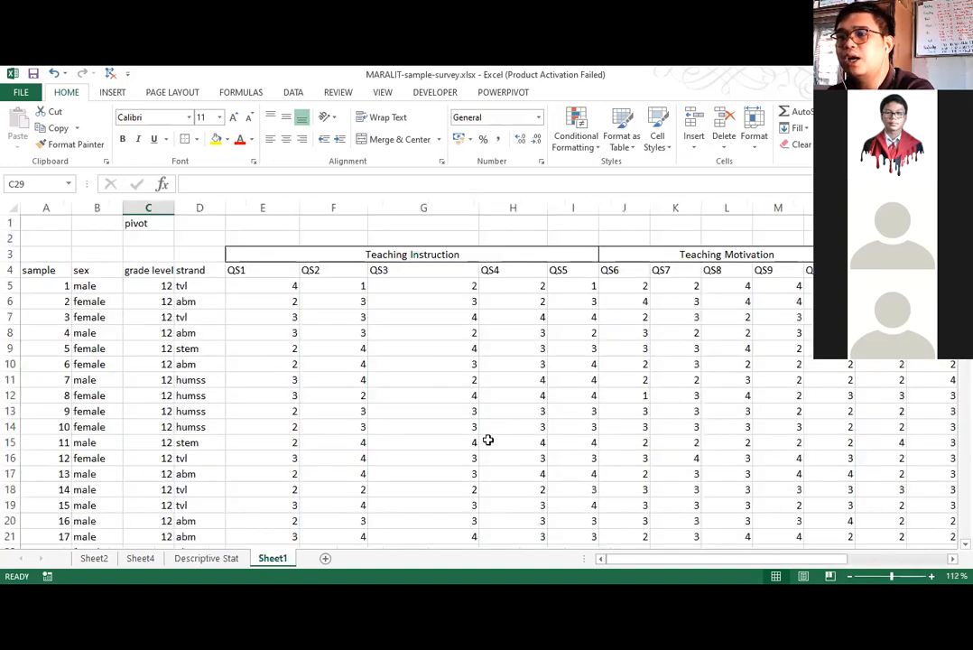
scroll(492, 475, down, 3)
drag(262, 474, 513, 474)
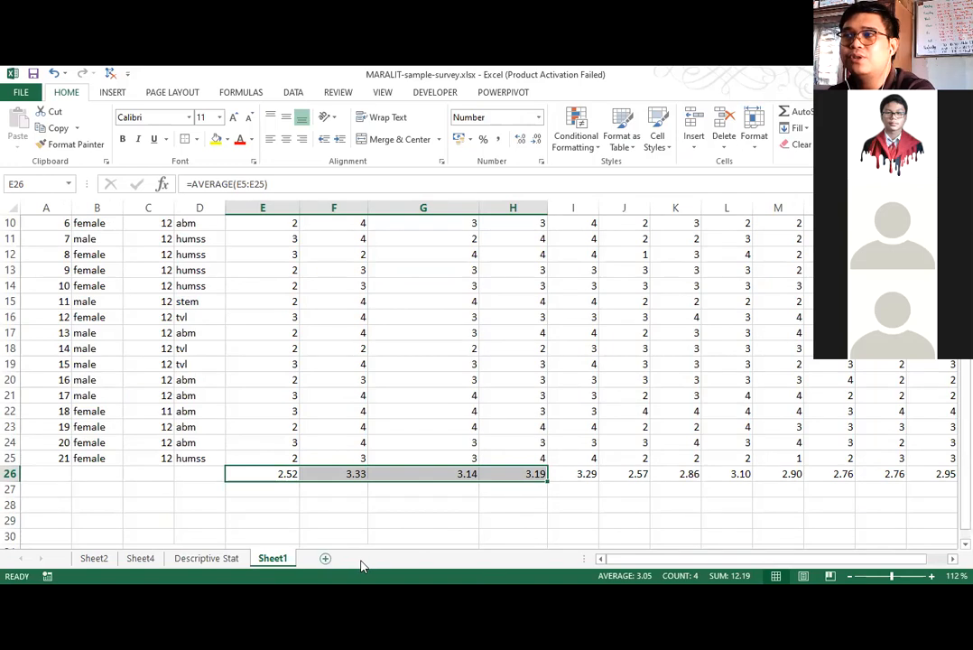
Add a new blank worksheet after Sheet1 and widen its column C to hold long statement text.
key(shift+F11)
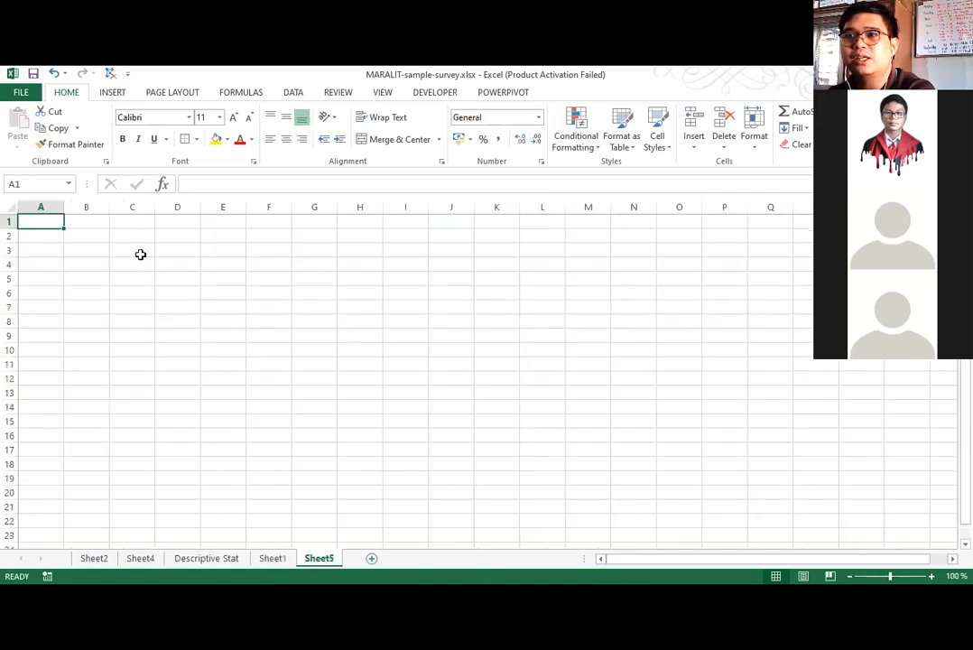
mouse_move(130, 249)
mouse_down()
mouse_move(380, 246)
mouse_move(7, 253)
mouse_move(132, 249)
mouse_up()
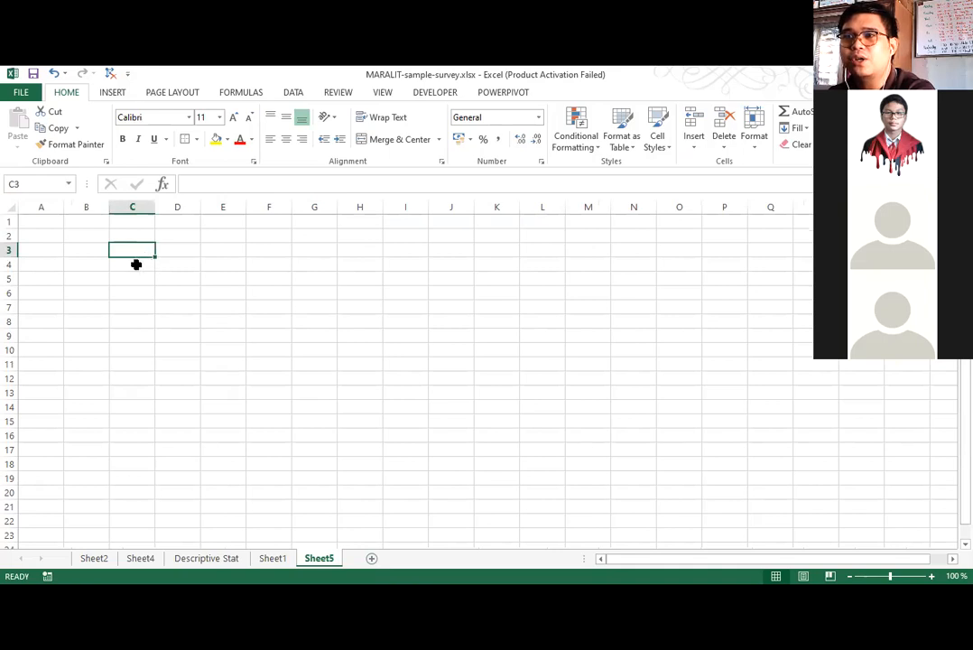
key(Return)
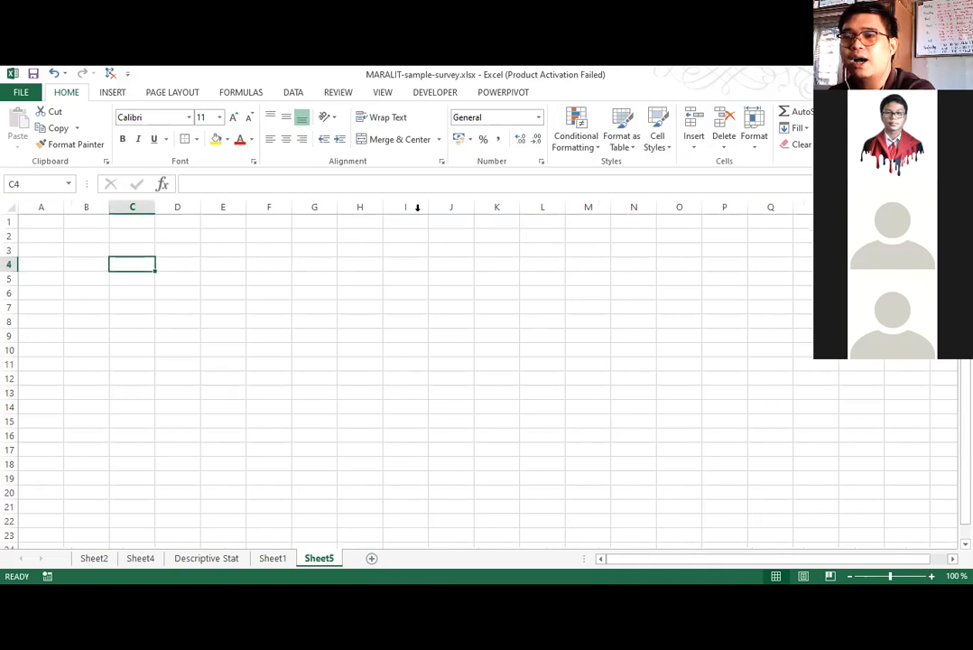
click(166, 116)
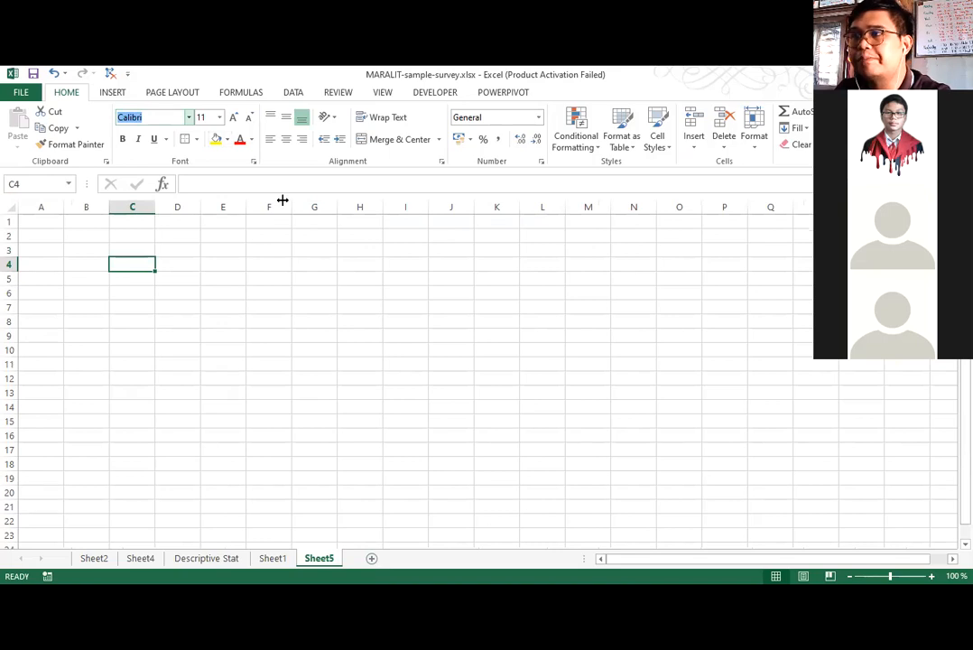
drag(327, 210, 354, 210)
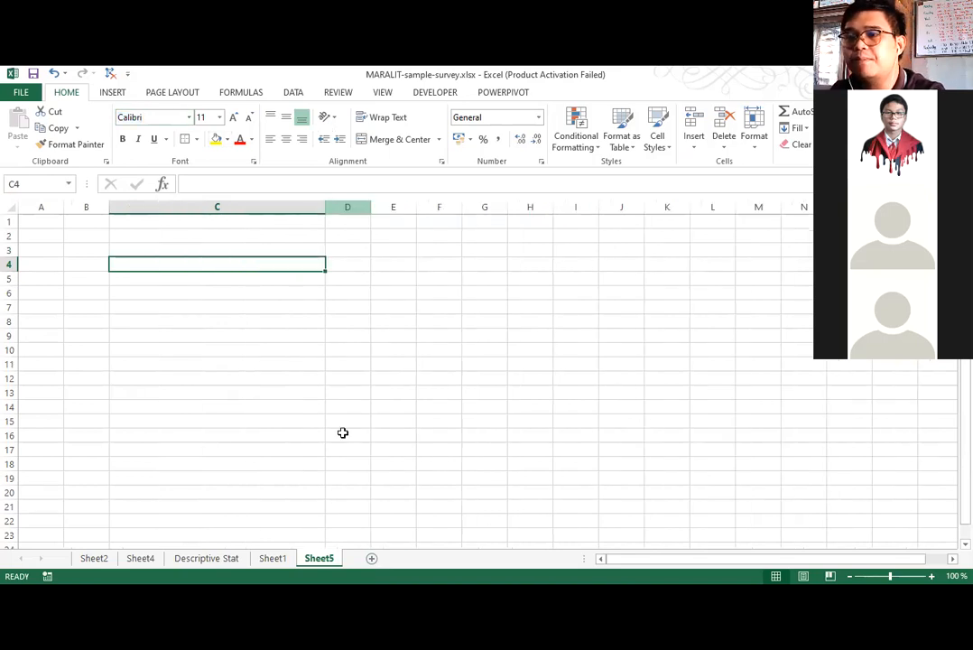
Check the category headings in Sheet1 and enter the heading "Teaching Instruction" in cell C4 of Sheet5.
click(272, 558)
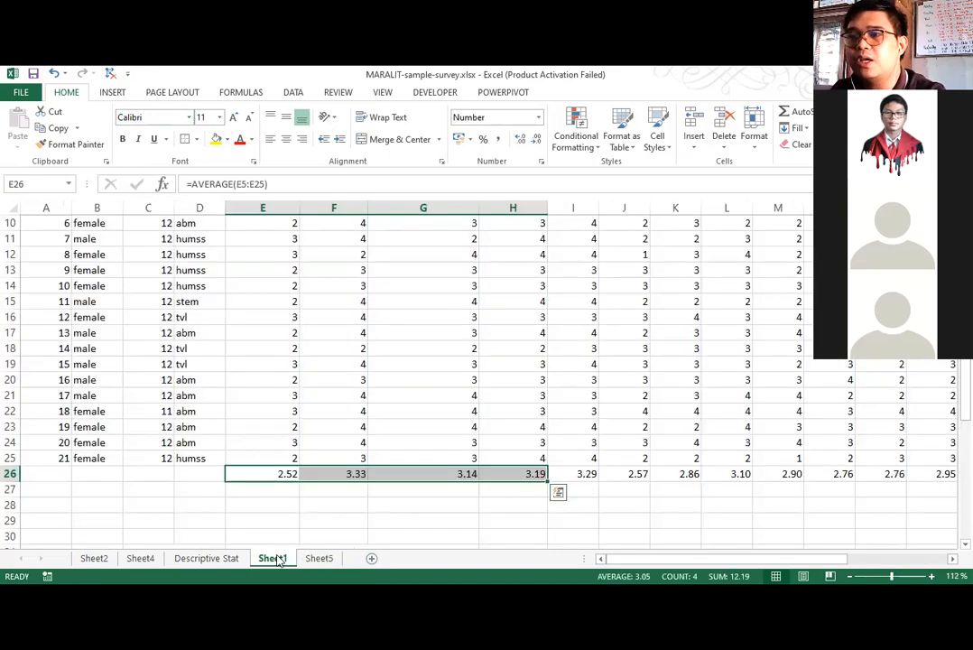
scroll(298, 271, up, 1)
scroll(289, 491, up, 3)
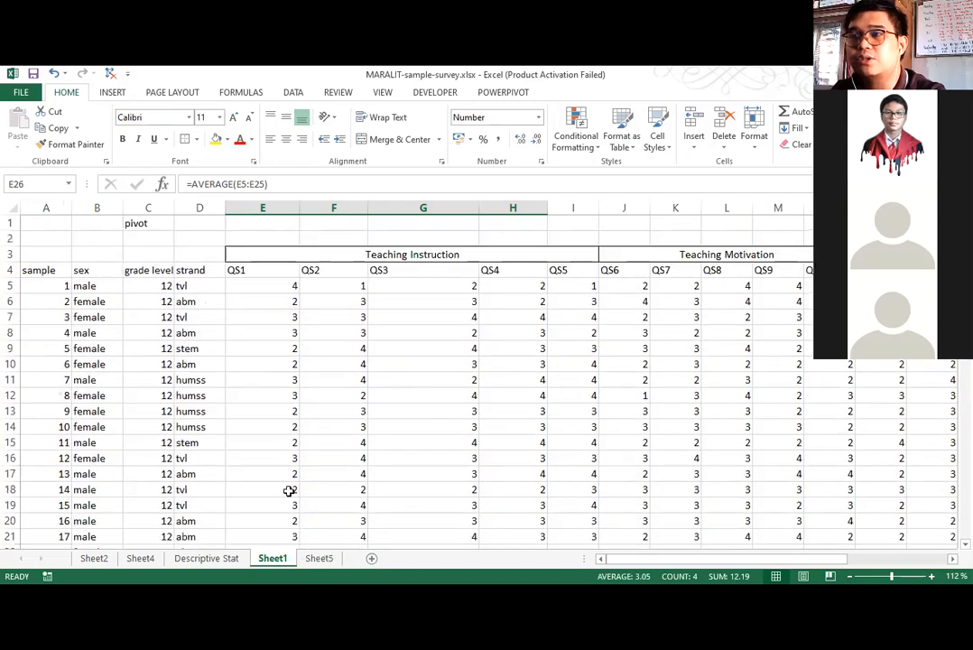
key(ctrl+Page_Down)
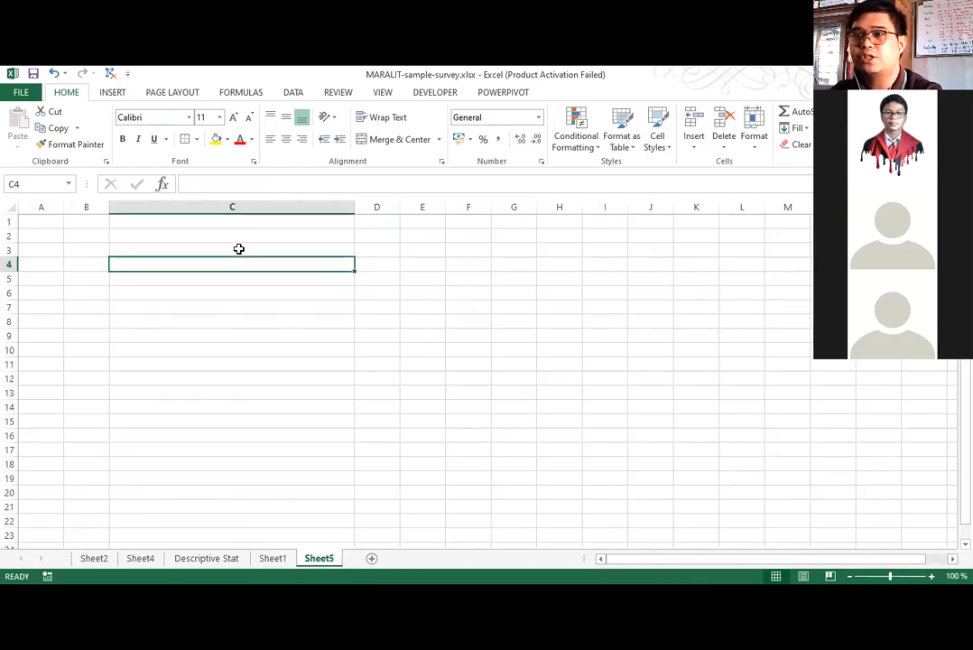
text(Teaching Instruc)
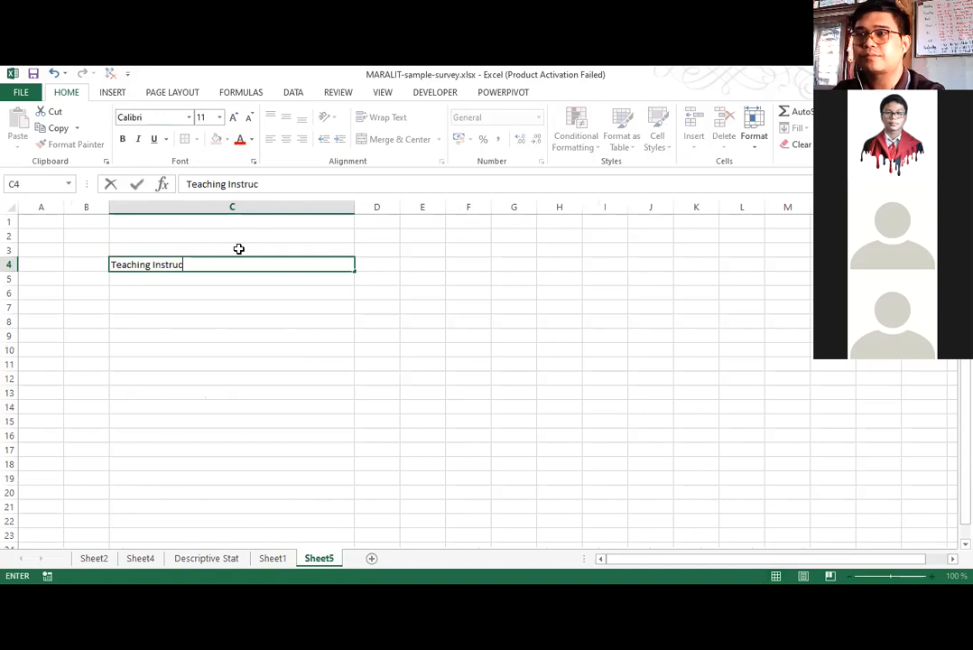
text(tion)
key(Return)
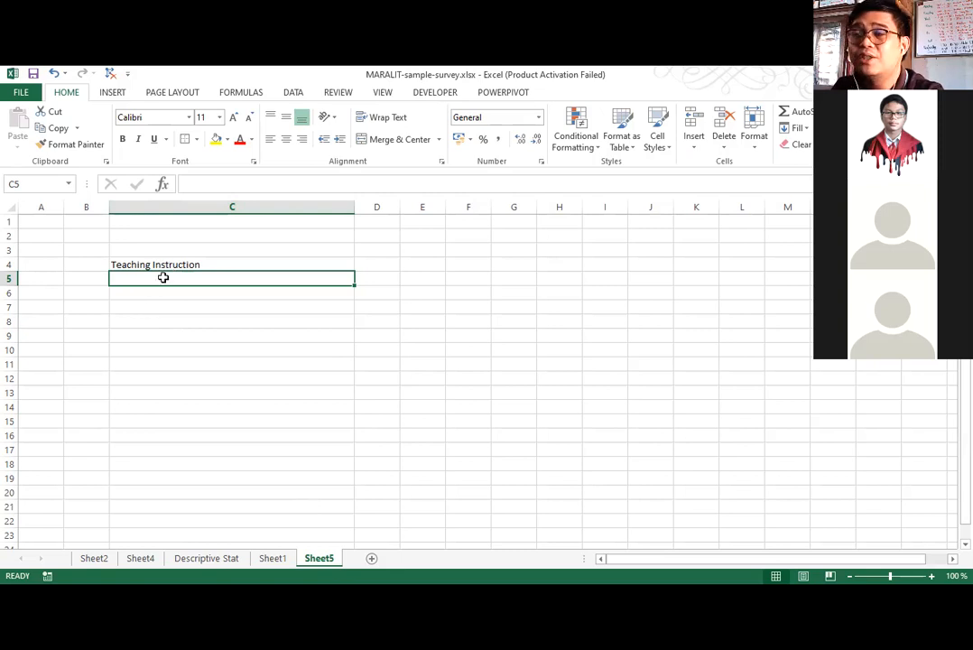
Try listing the question codes QS1 to QS7 in C5:C11 under the Teaching Instruction heading, and clear them.
drag(148, 279, 146, 341)
click(146, 345)
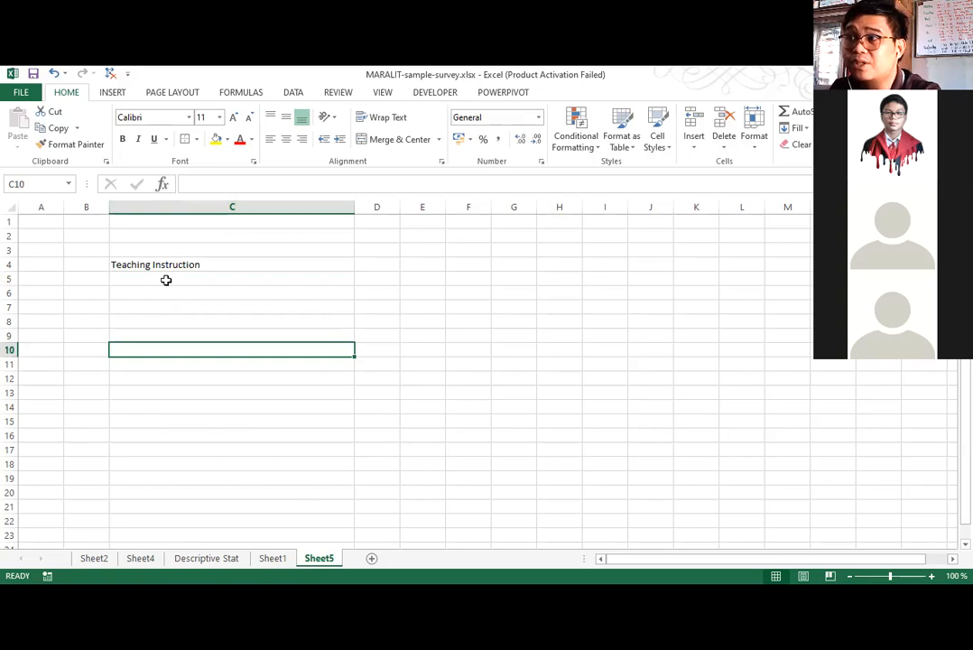
click(166, 280)
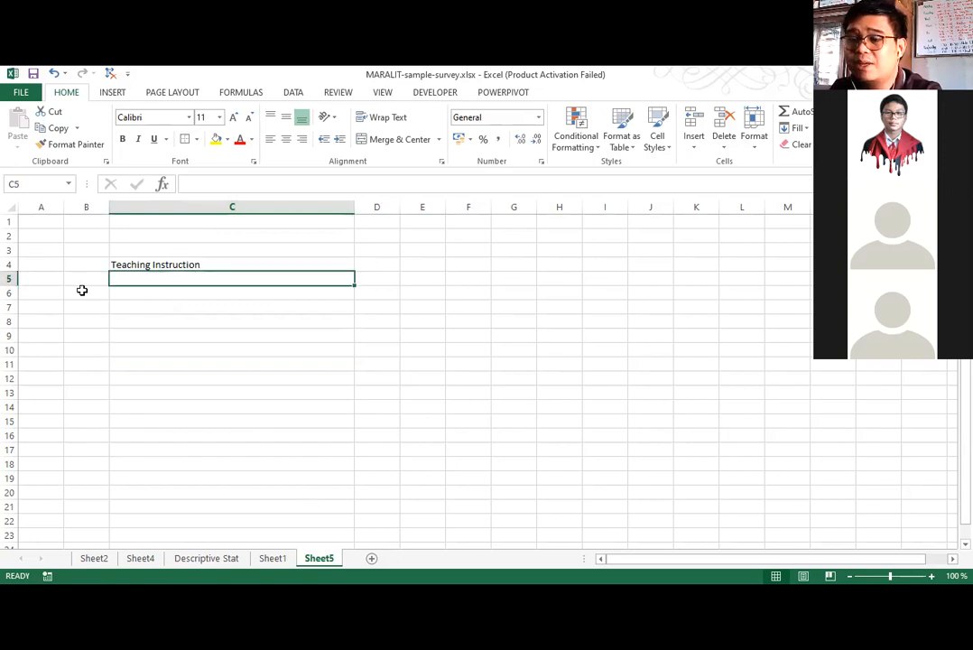
text(Q)
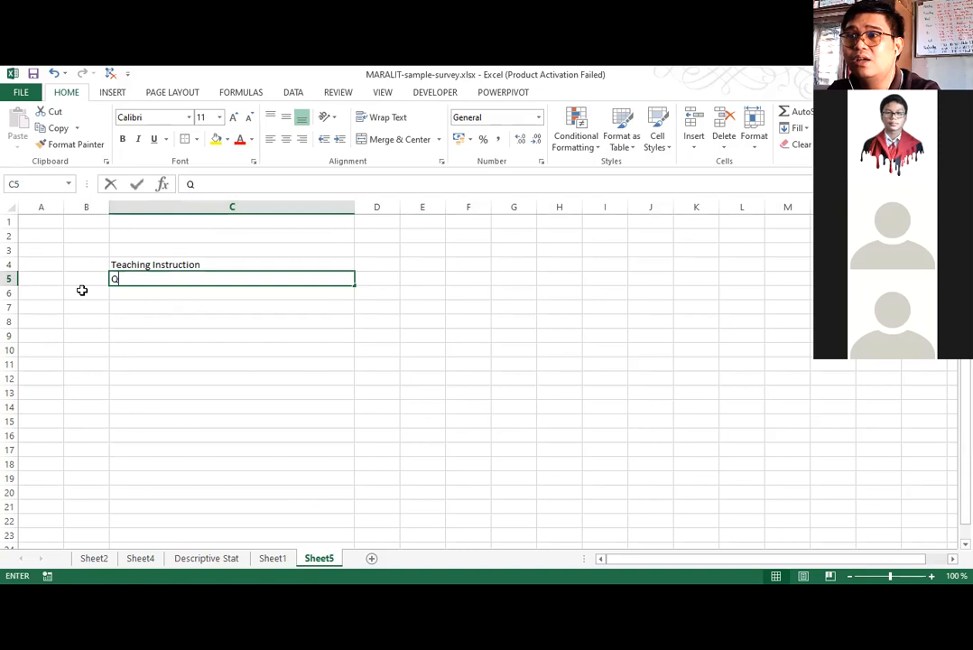
text(S1)
key(Return)
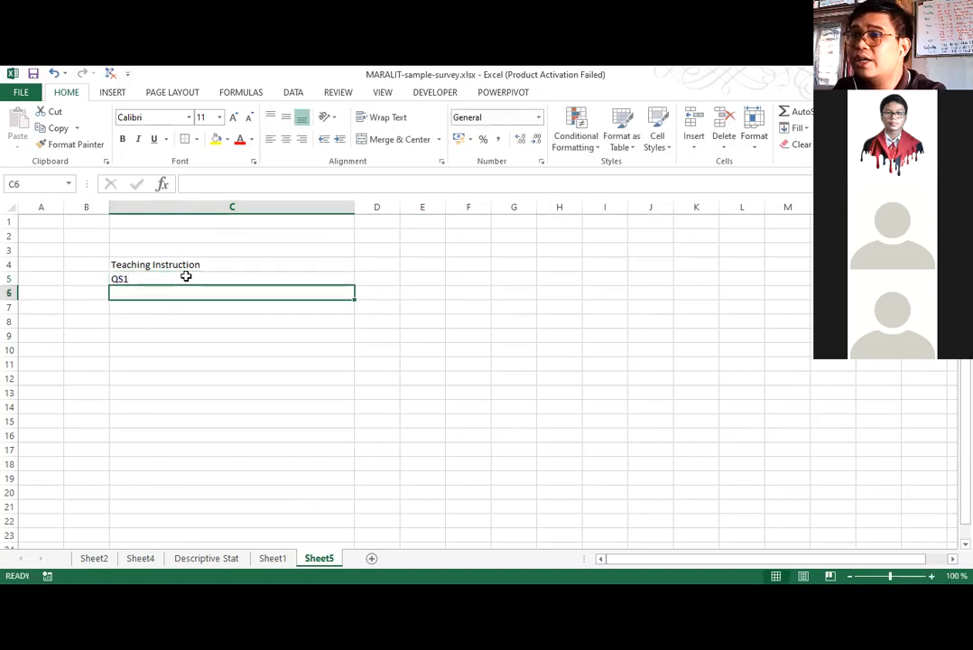
click(350, 281)
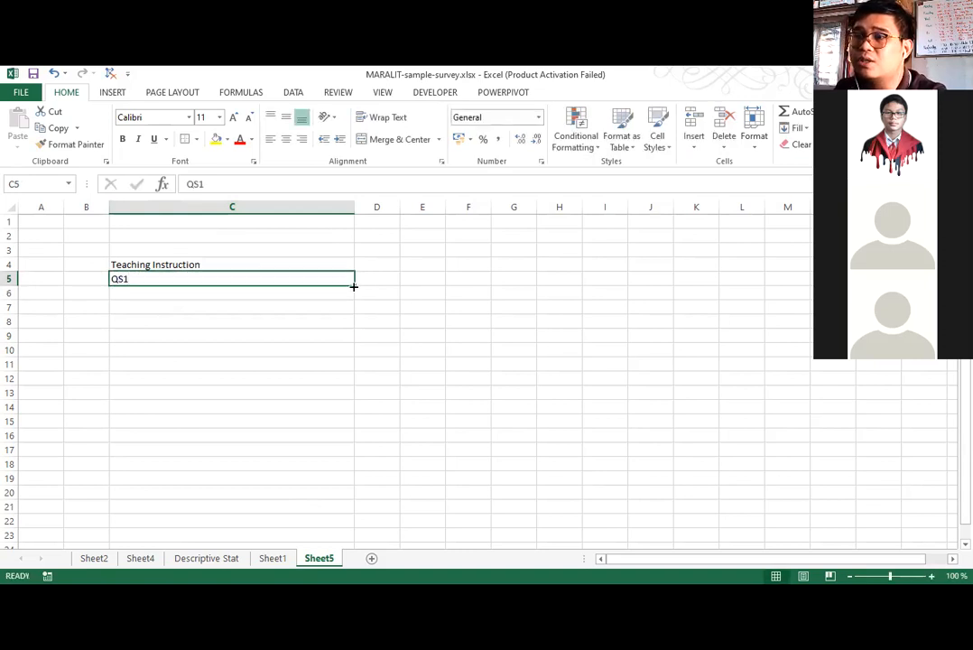
drag(335, 358, 334, 358)
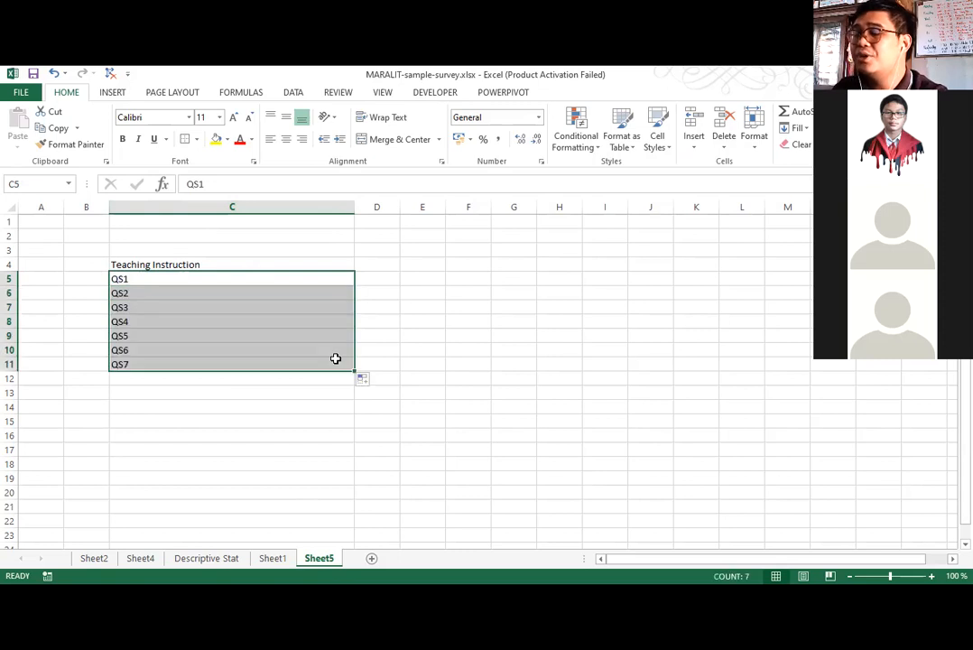
key(Delete)
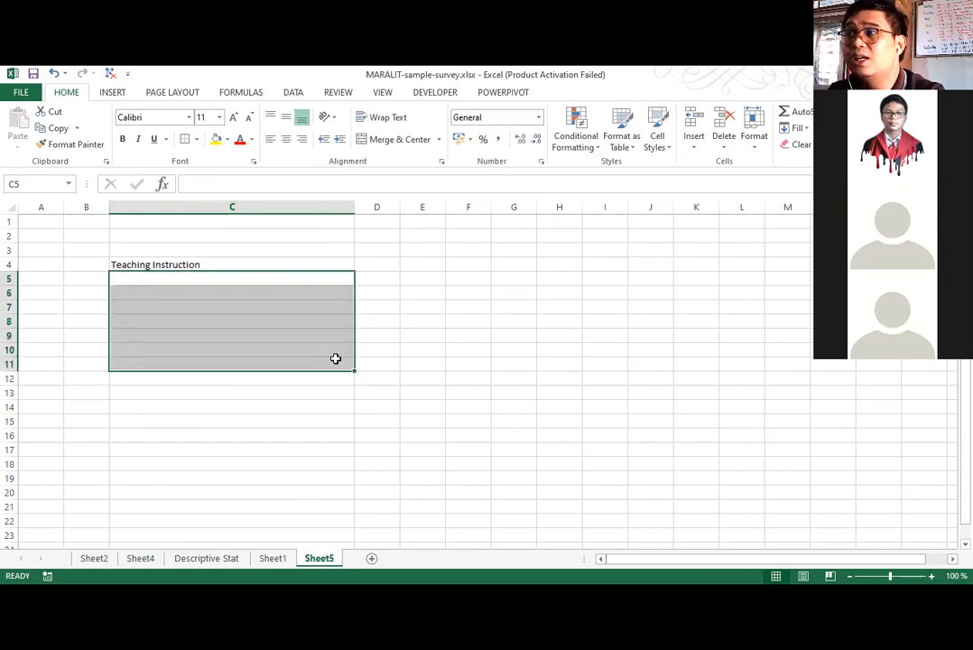
key(Up)
key(Down)
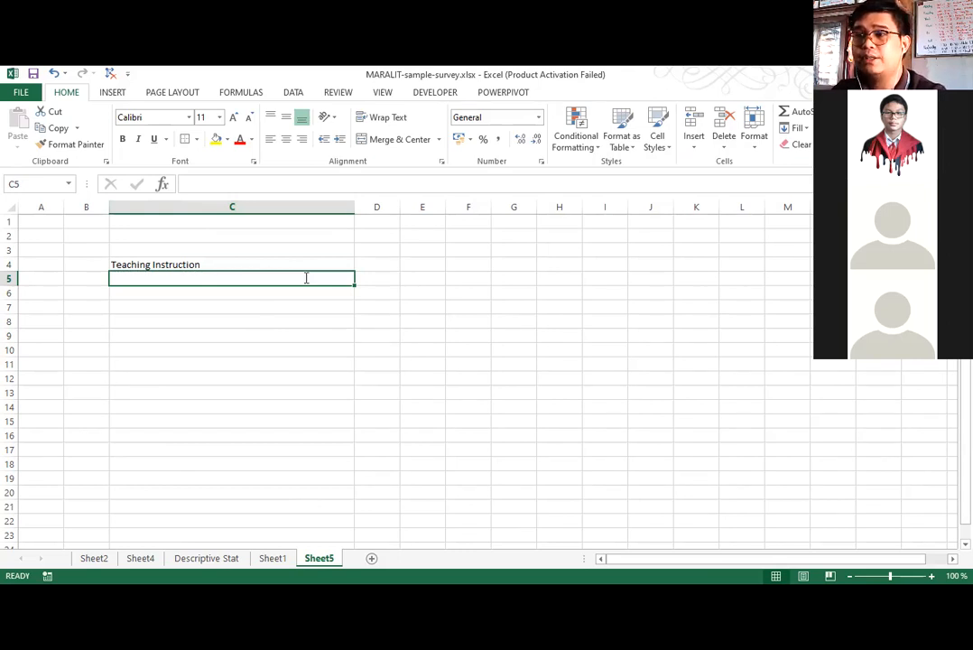
Enter the first survey statement, "I am confident in conducting online class.", in cell C5 below the Teaching Instruction heading.
text(I am confident in )
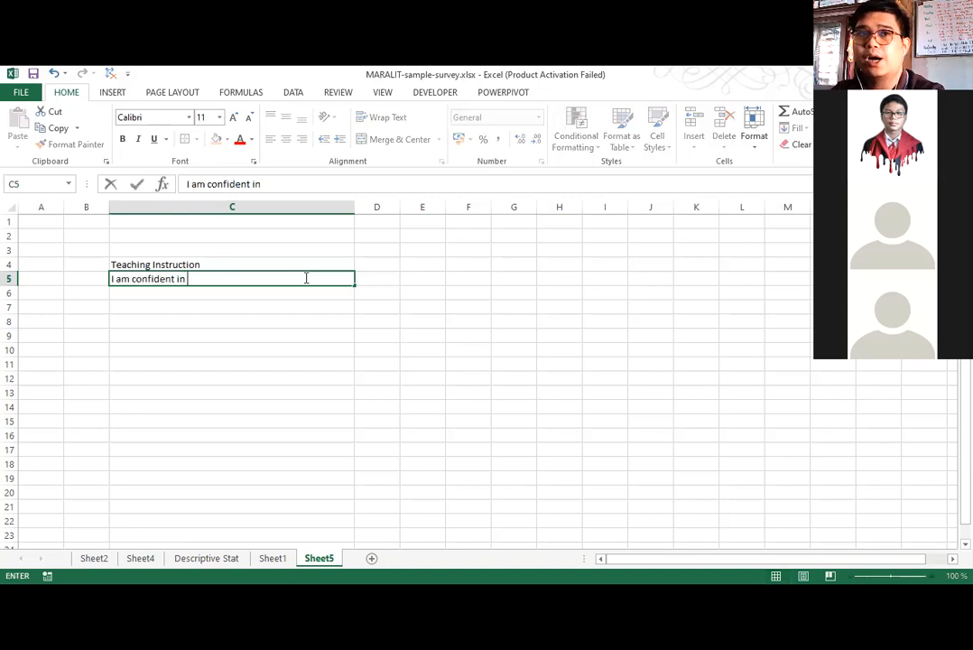
text(f)
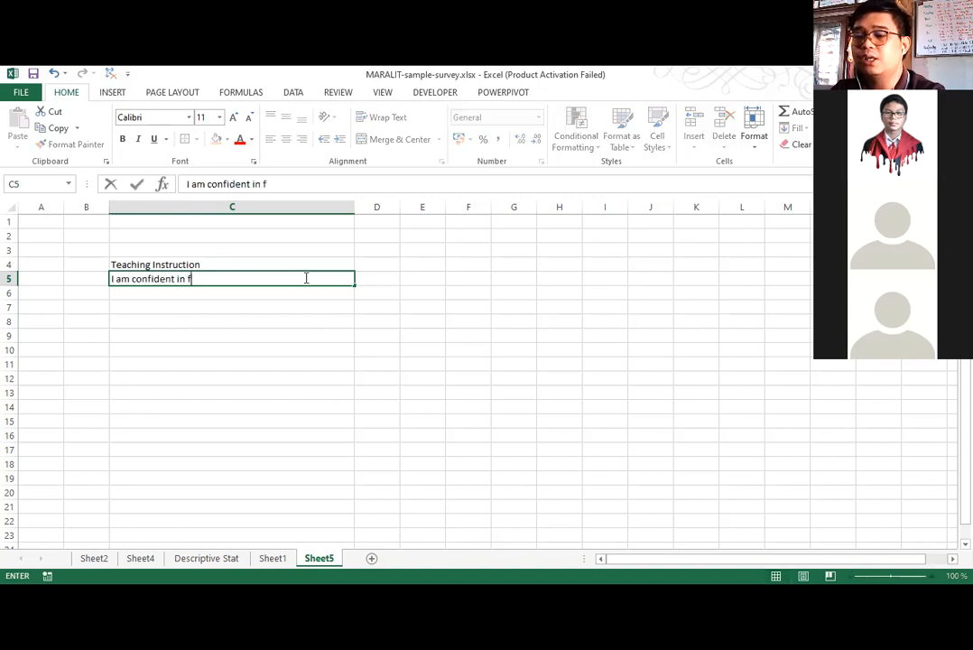
key(BackSpace)
text(co)
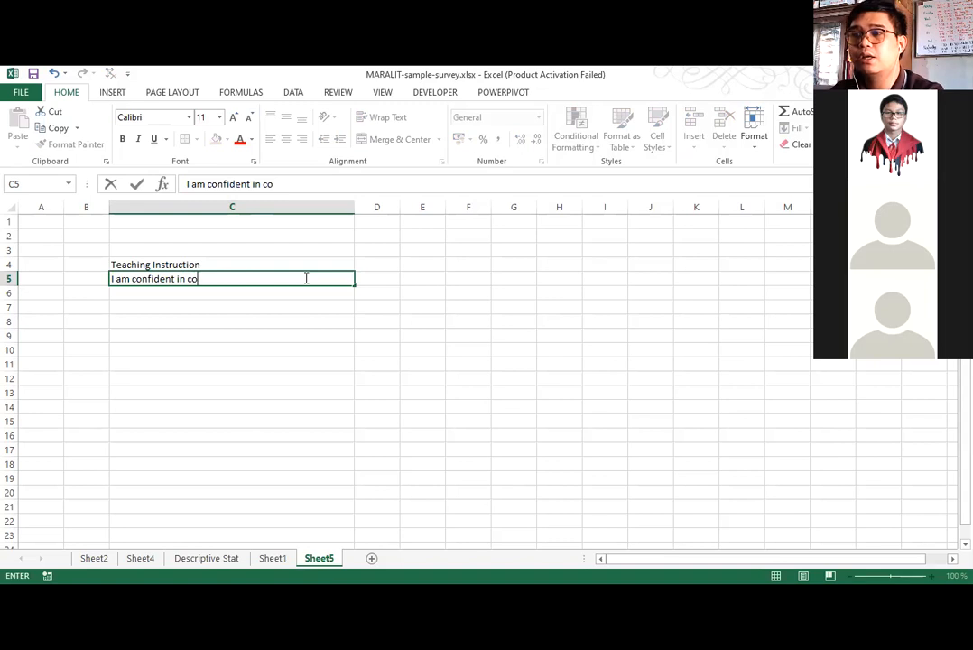
text(nduct)
text(ing onli)
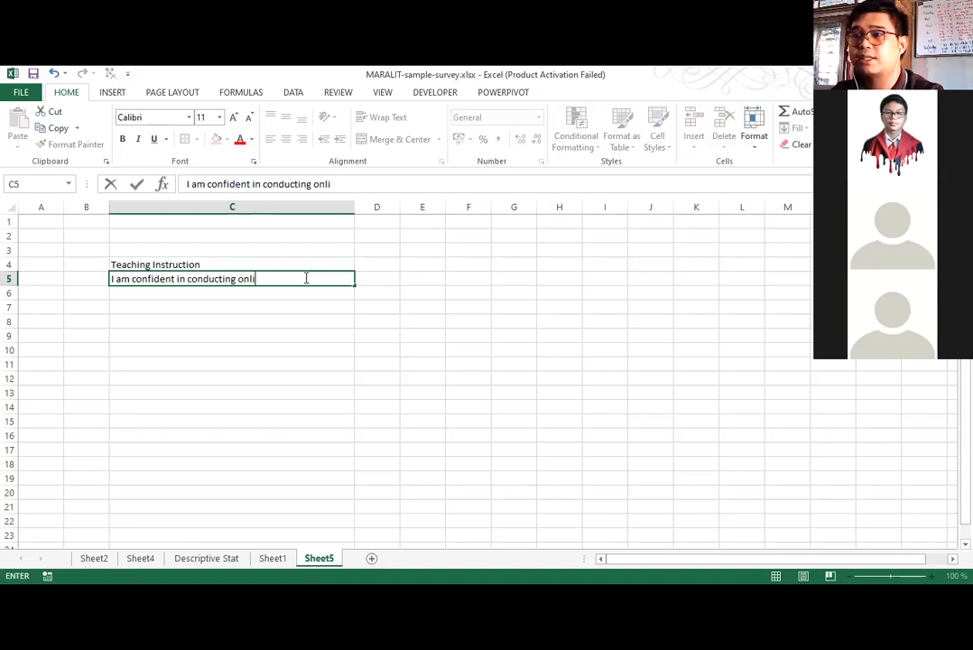
text(ne class.)
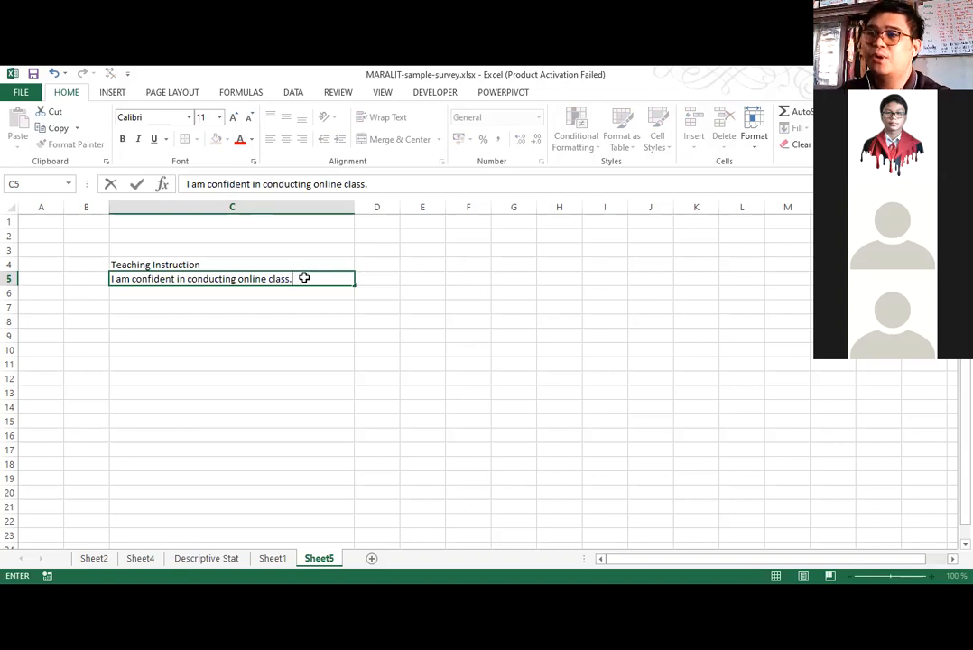
key(Return)
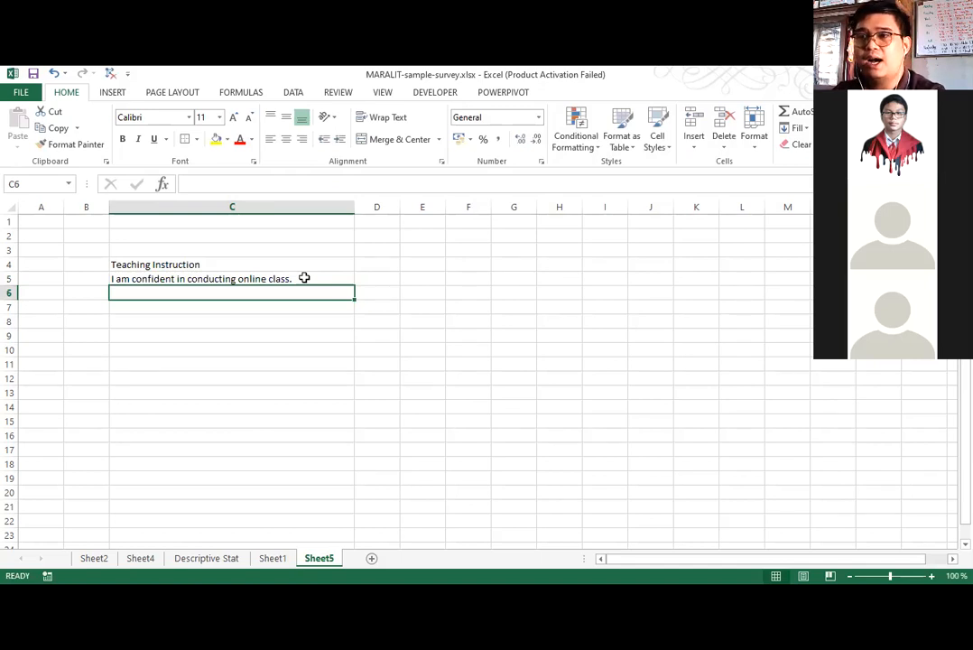
Enter the second survey statement, "I have a strong background about the technical aspects of online teaching", in cell C6.
text(I ha)
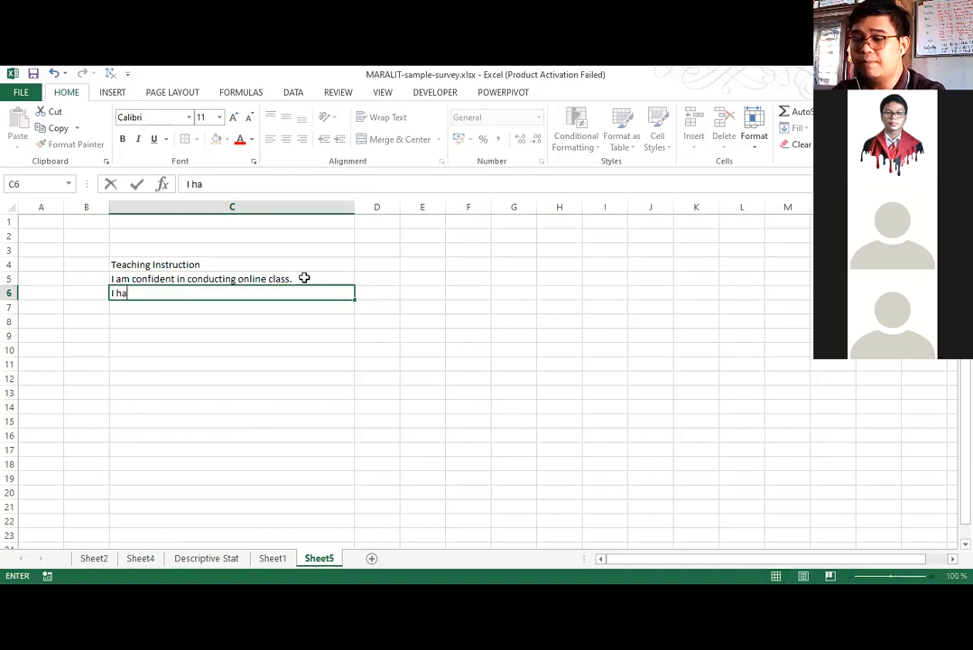
text(ve a strong b)
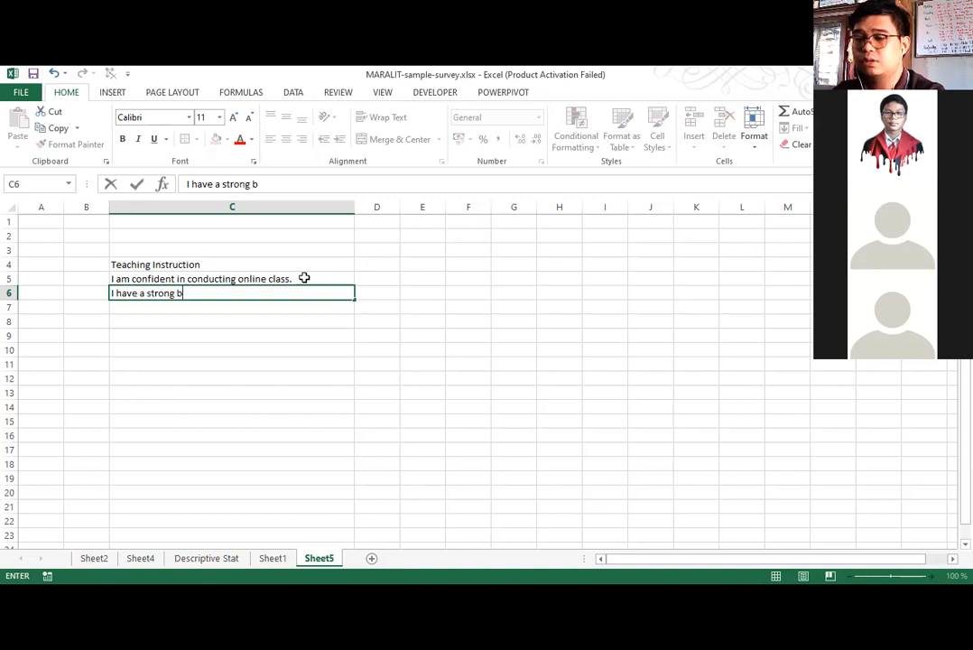
text(ackground in t)
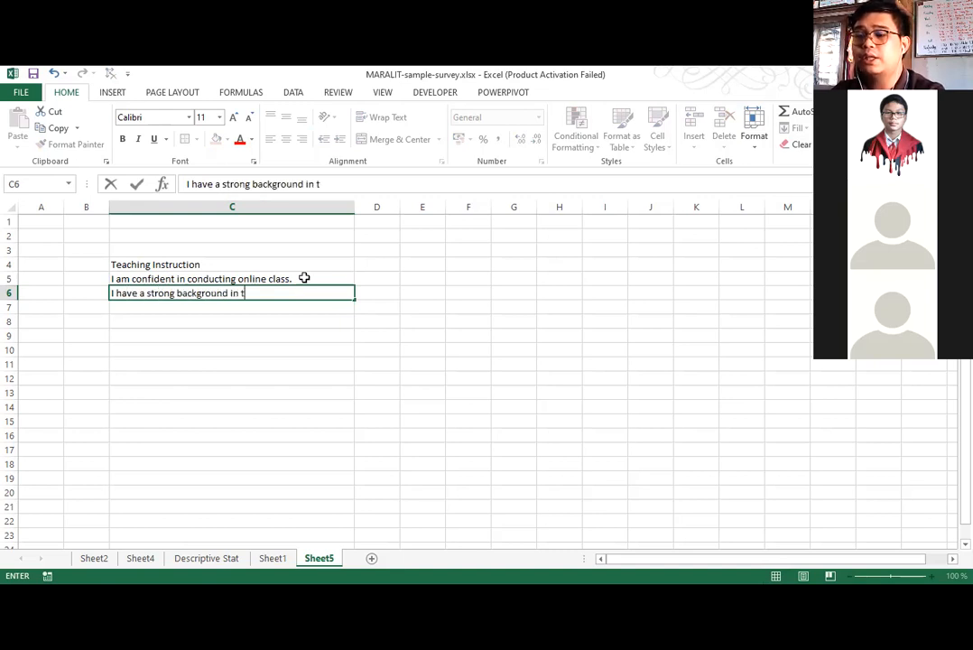
text(he)
key(BackSpace)
key(BackSpace)
key(BackSpace)
key(BackSpace)
key(BackSpace)
key(BackSpace)
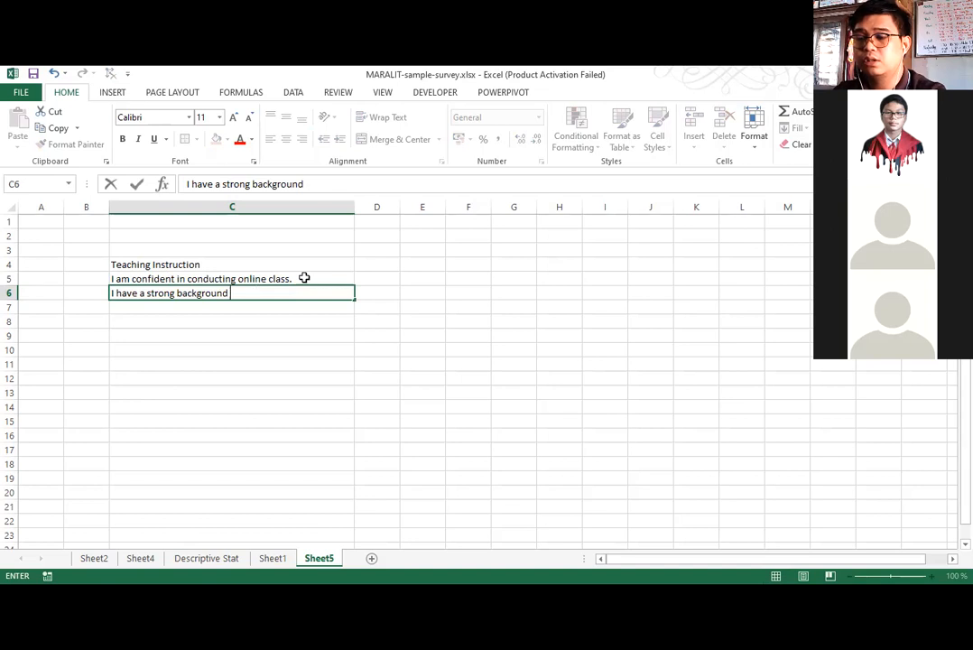
text(about the teac)
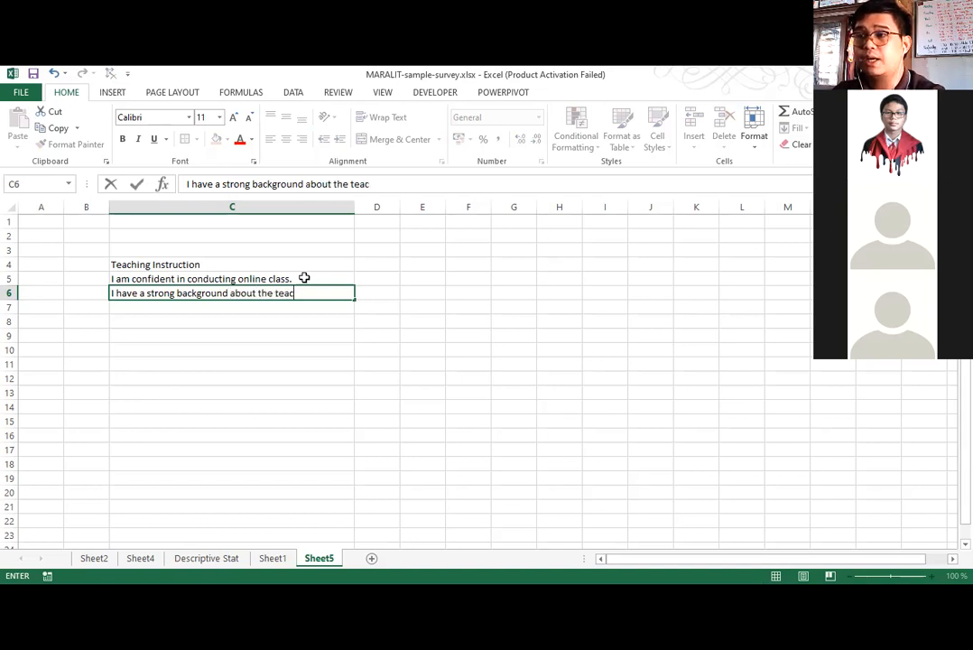
key(BackSpace)
key(BackSpace)
text(h)
key(BackSpace)
text(chnical )
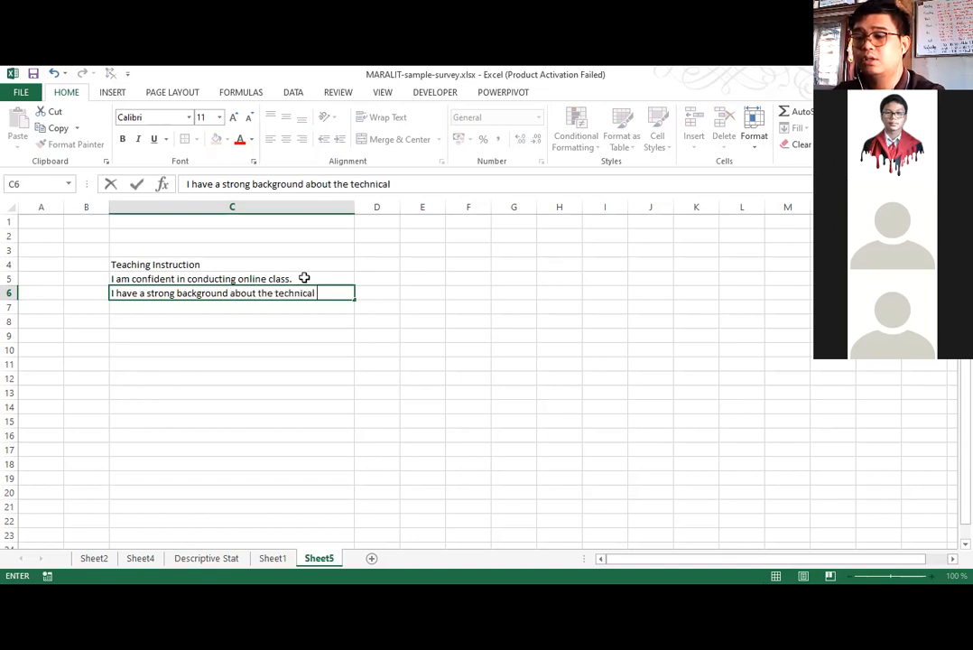
text(aspects of)
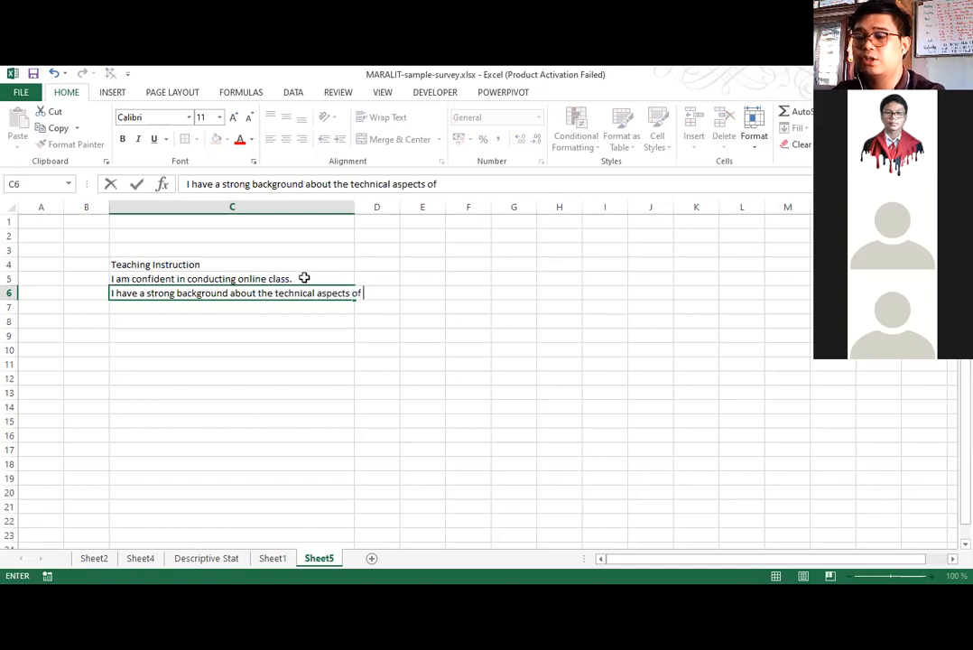
text( online tea)
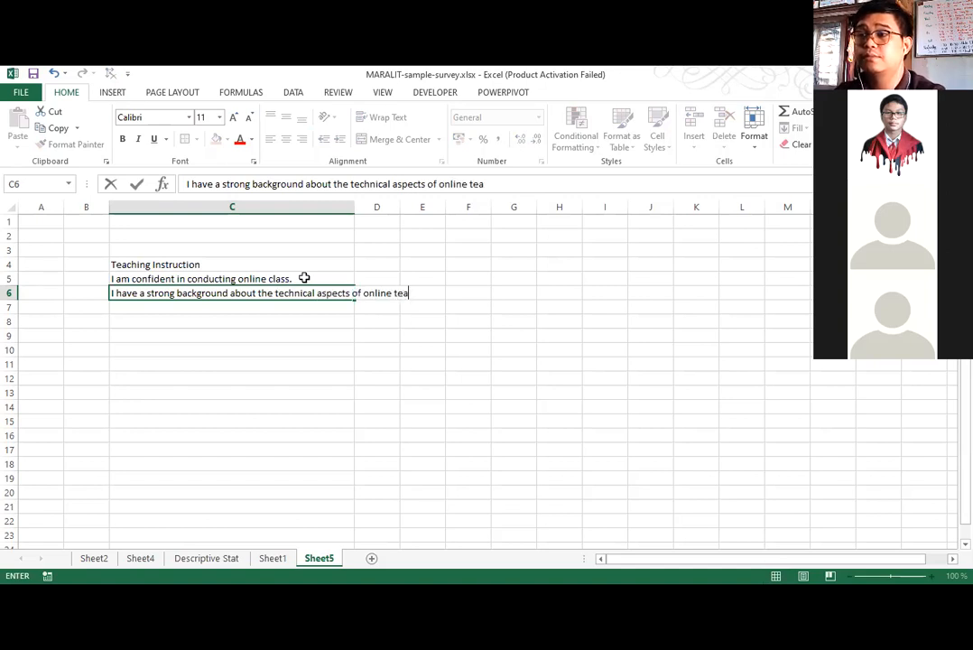
text(ching)
key(Return)
Enter the third survey statement, "I am familiar in the application of teaching strategies in an online class", in cell C7.
text(I)
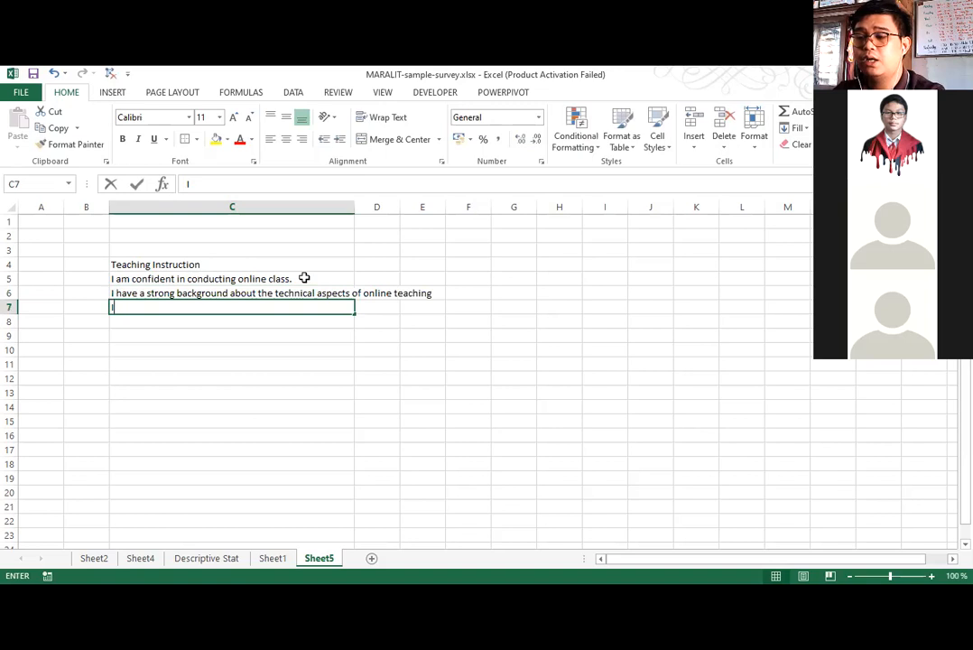
text( am familiar i)
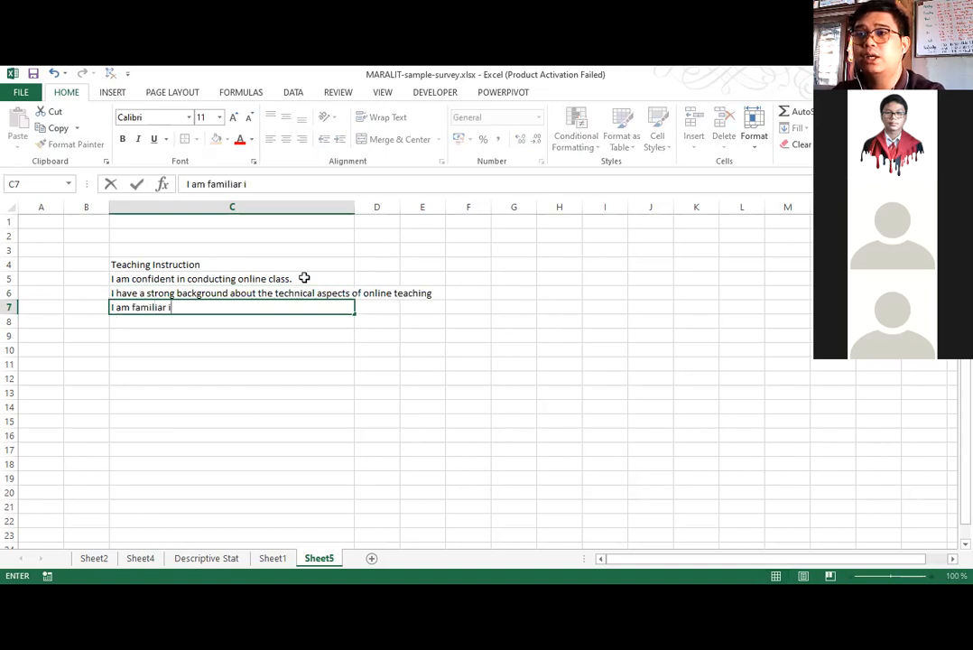
text(n th)
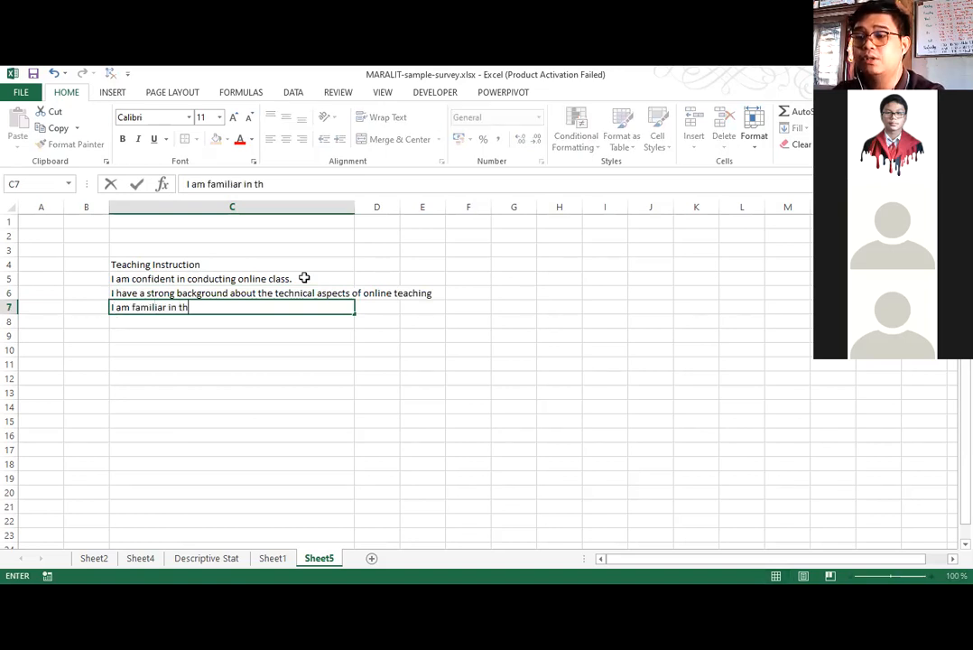
text(e application o)
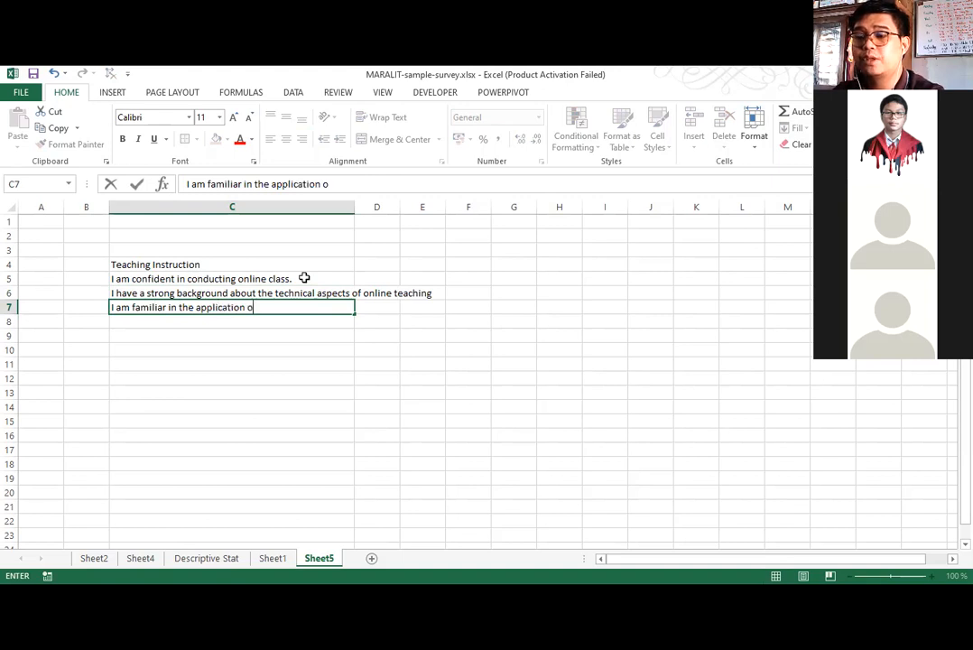
text(f class)
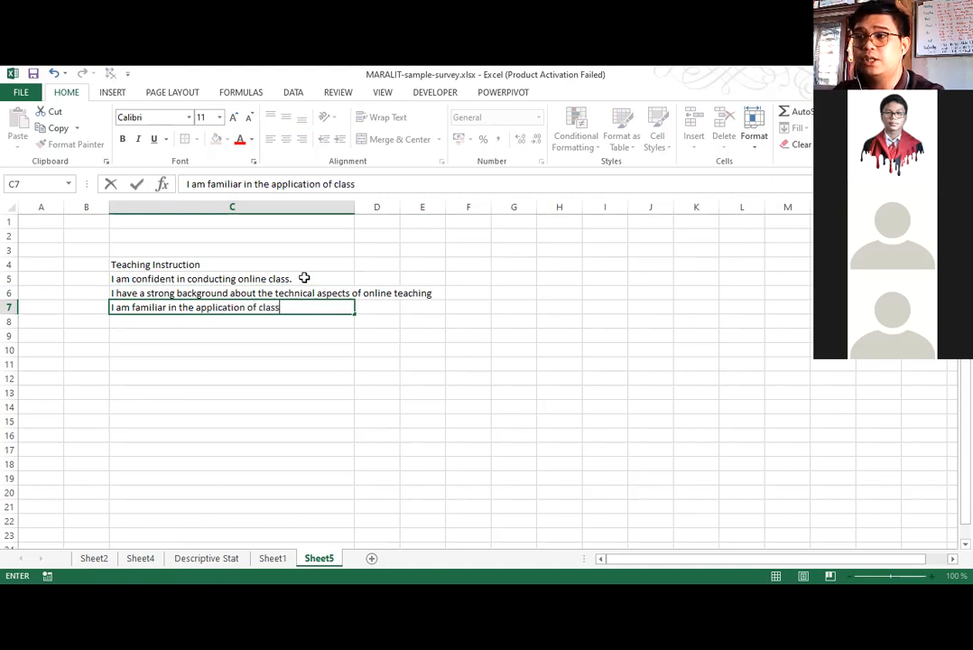
key(BackSpace)
key(BackSpace)
key(BackSpace)
key(BackSpace)
key(BackSpace)
text(tea)
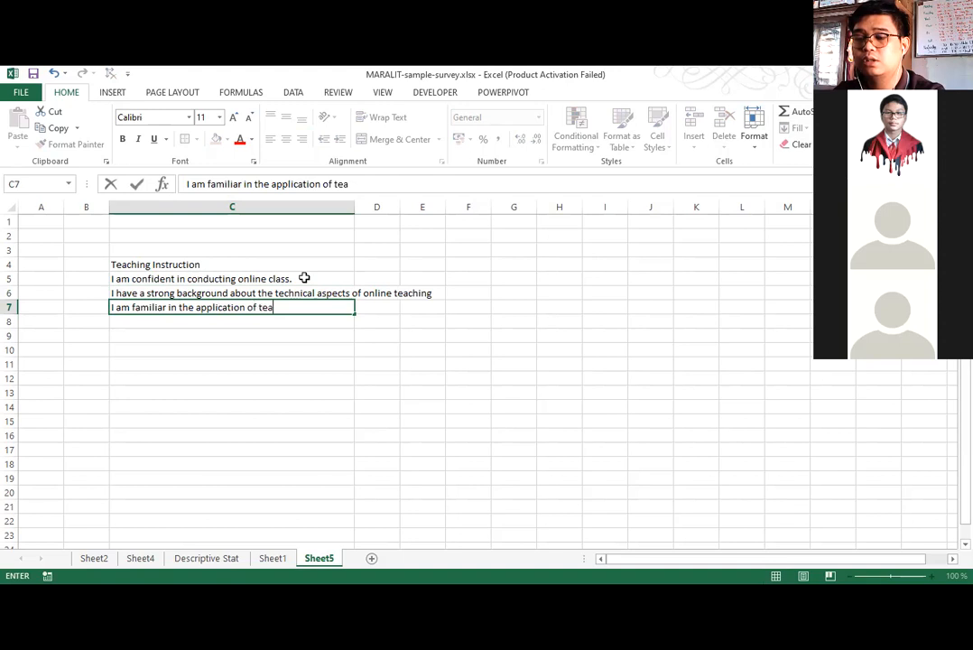
text(ching strategi)
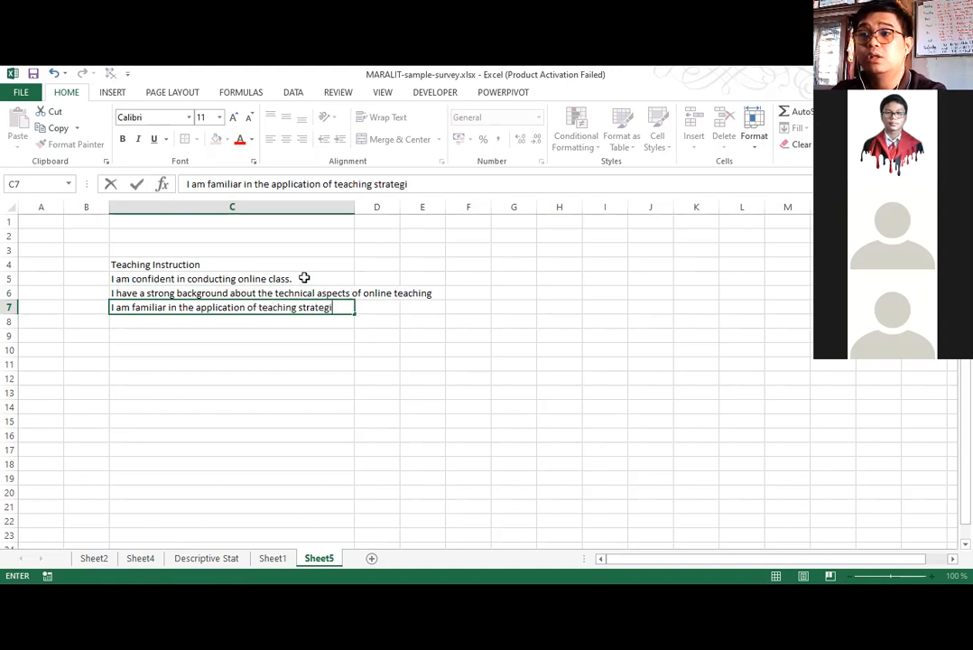
text(es ina)
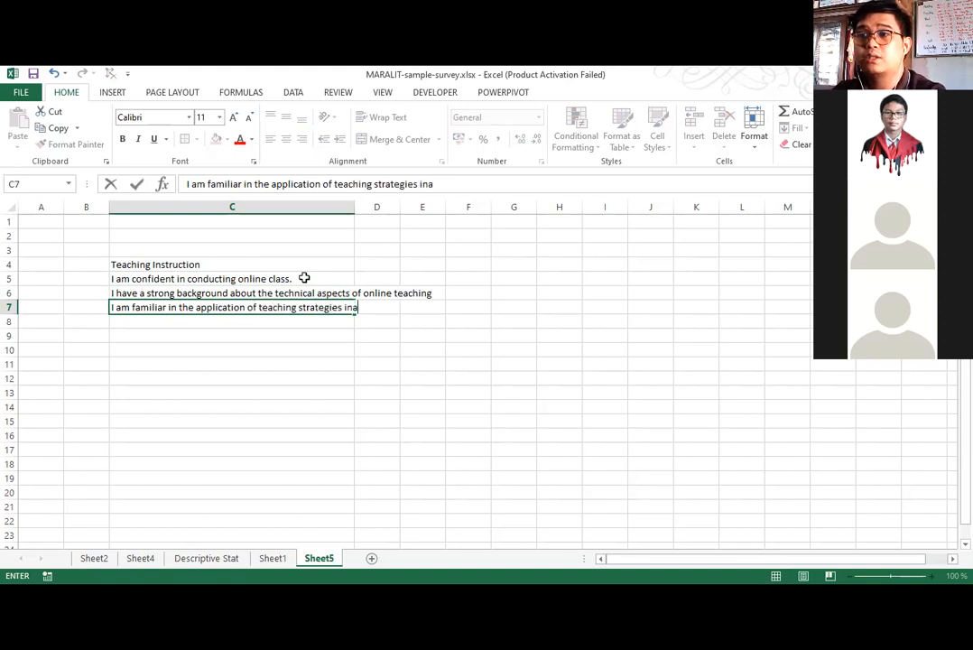
key(BackSpace)
text(an online )
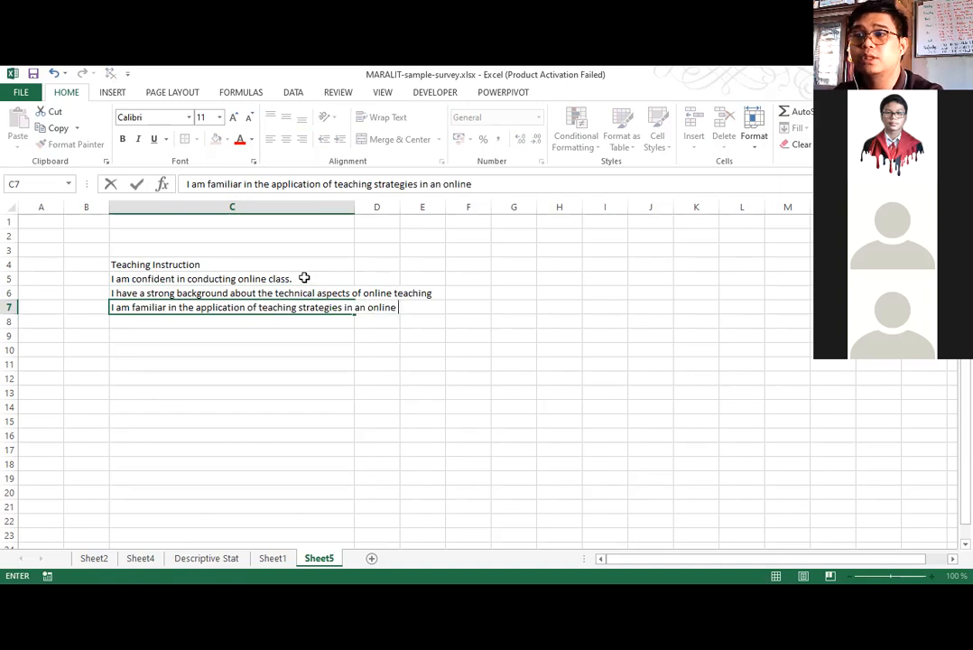
text(class)
key(Return)
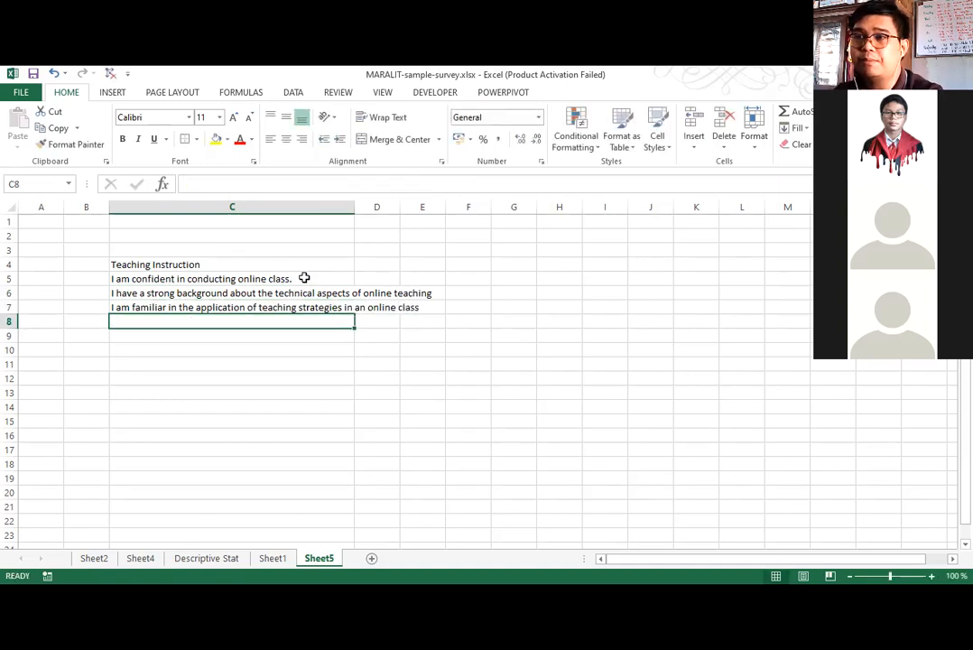
Enter the fourth survey statement, "I can vary my instruction depending on the needs of my class", in cell C8.
text(I)
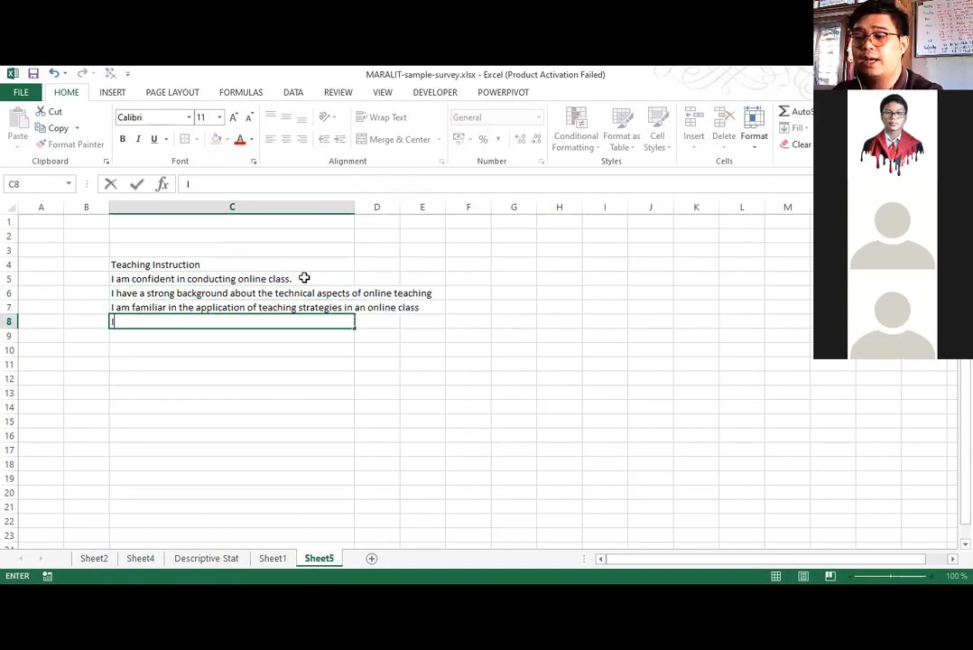
text( can )
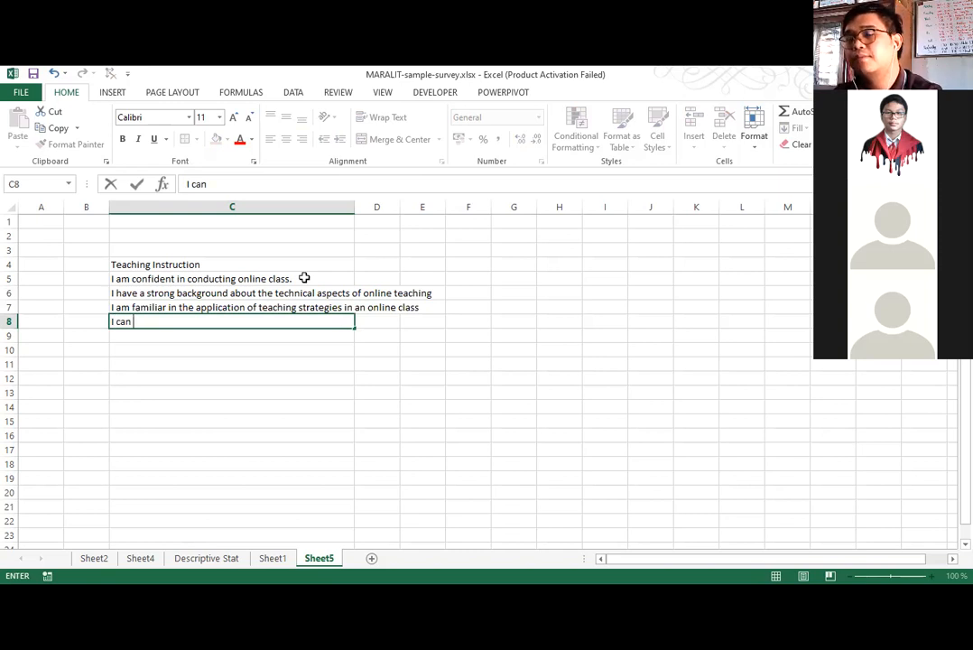
text(vary )
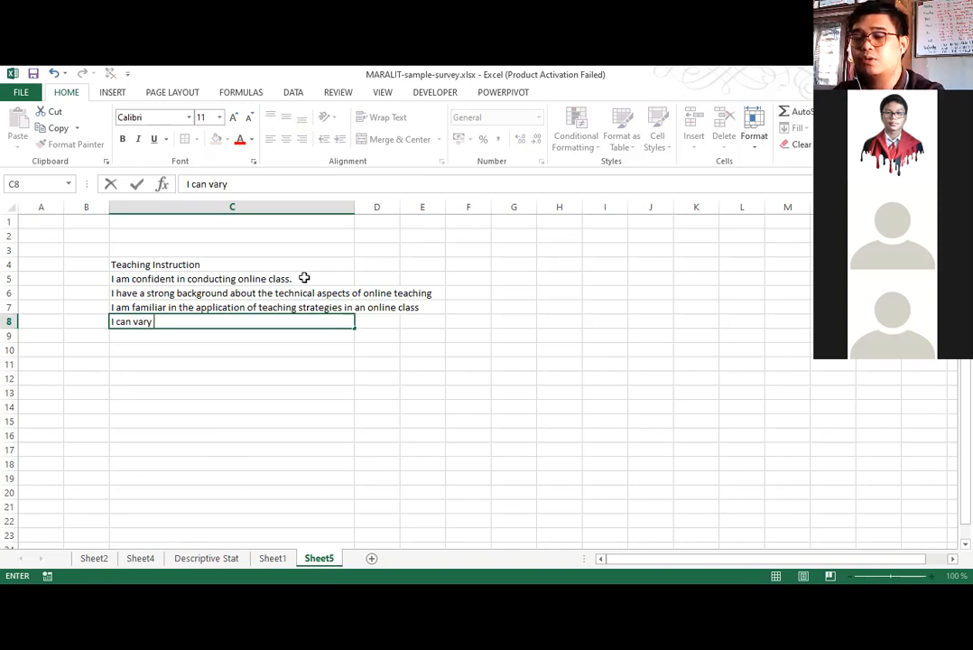
text(my instruction)
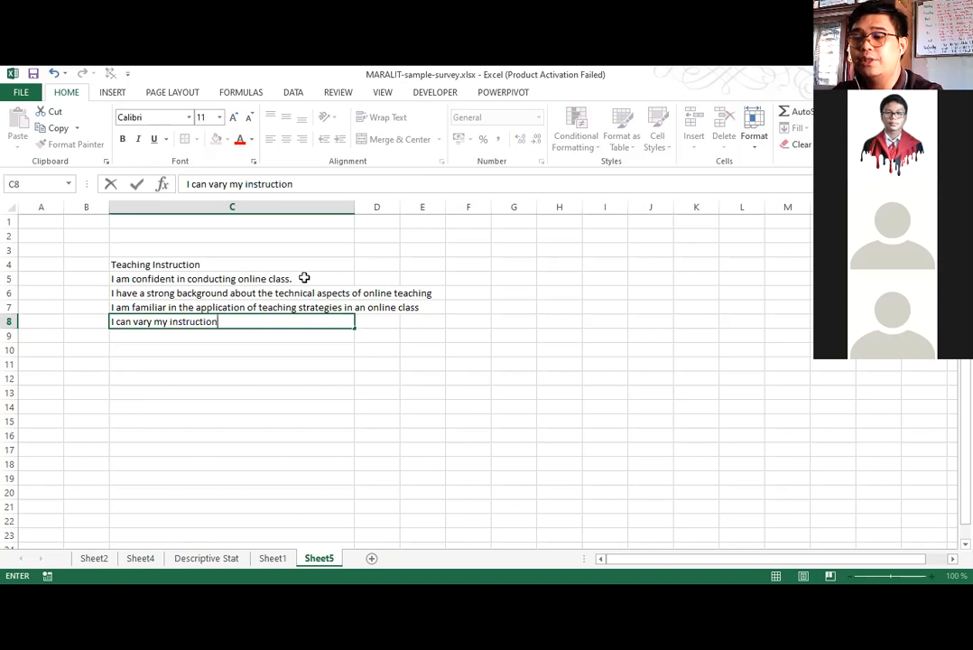
text( depending o)
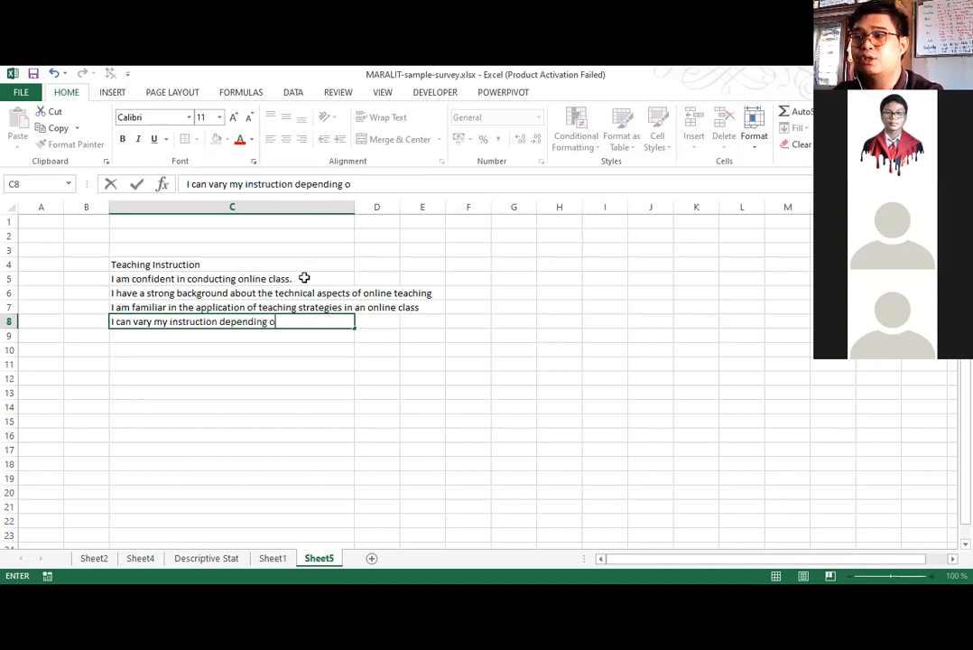
text(n the nee)
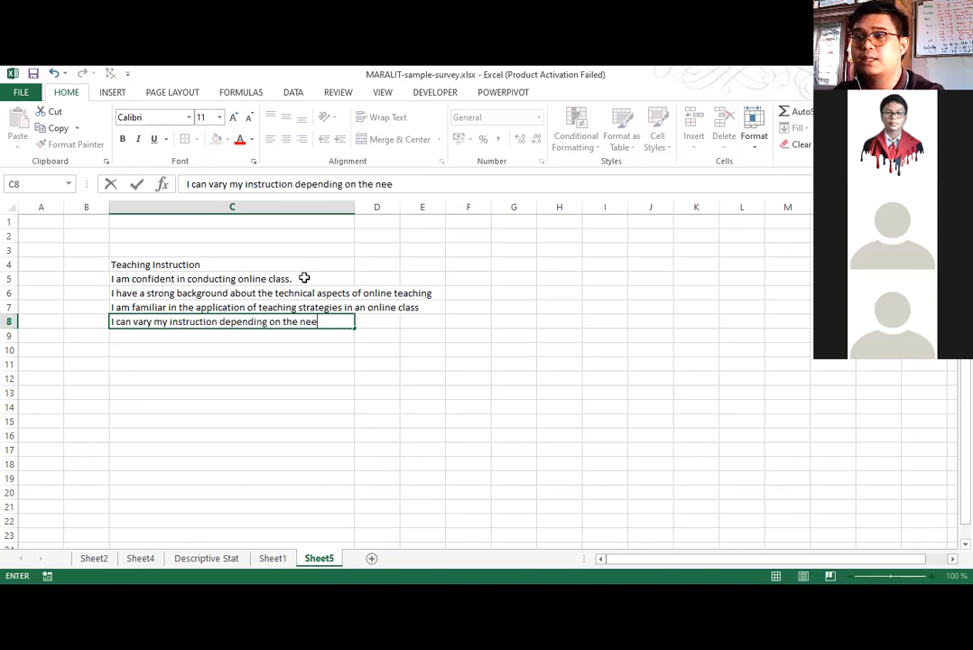
text(ds of my clas)
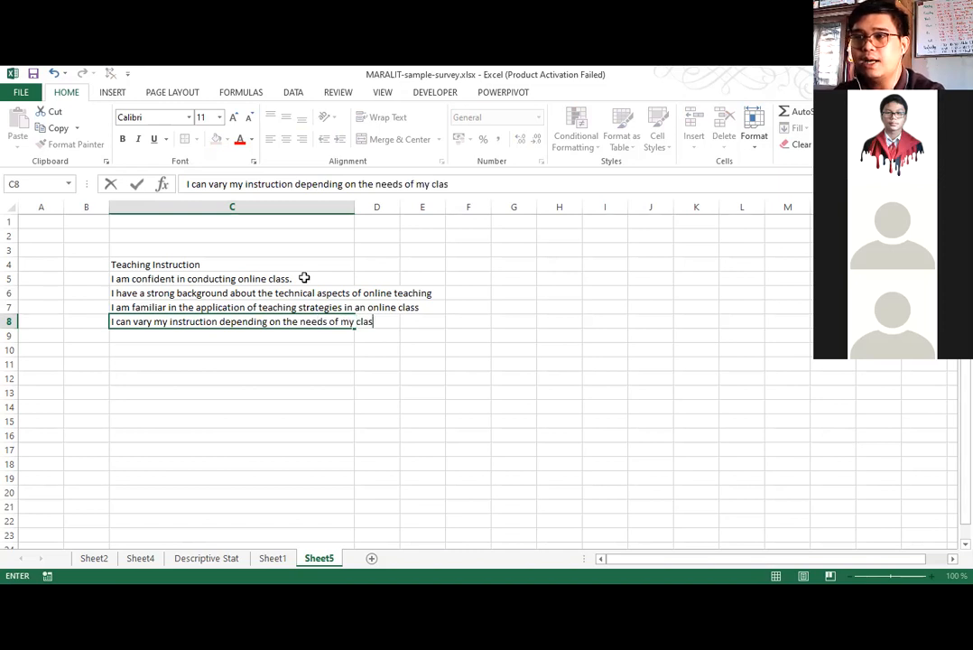
text(s)
key(Return)
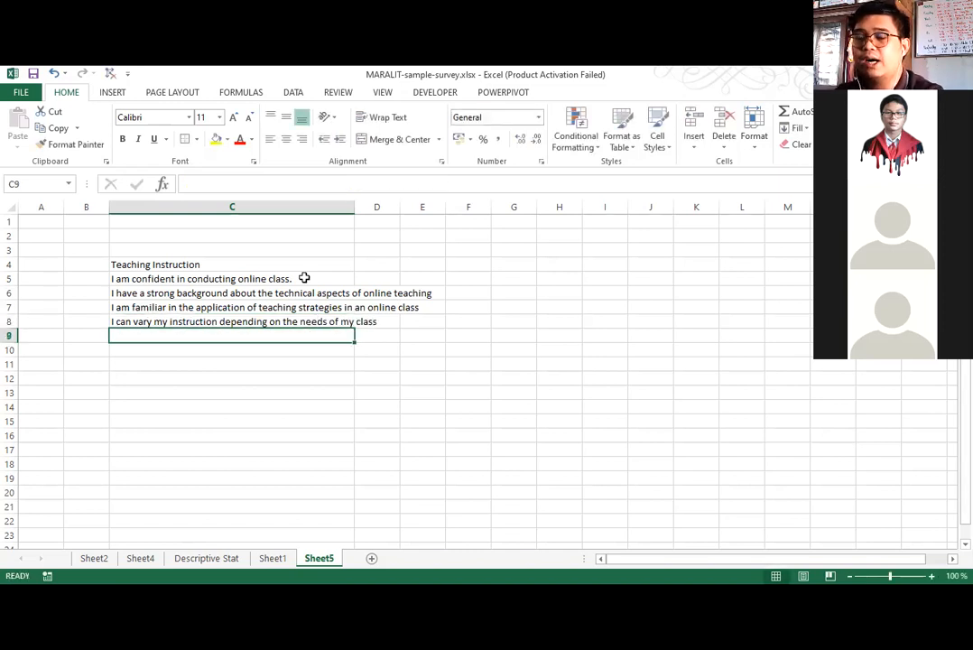
Enter the fifth survey statement, "I can sustain the motivation of my students during an online class.", in cell C9.
text(I am)
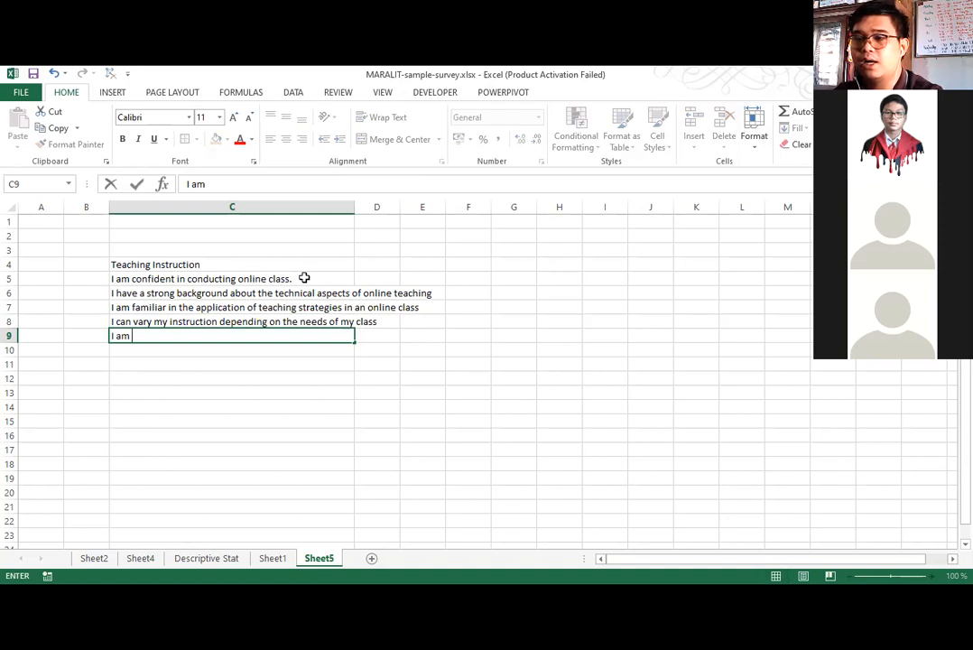
key(BackSpace)
key(BackSpace)
key(BackSpace)
text(can)
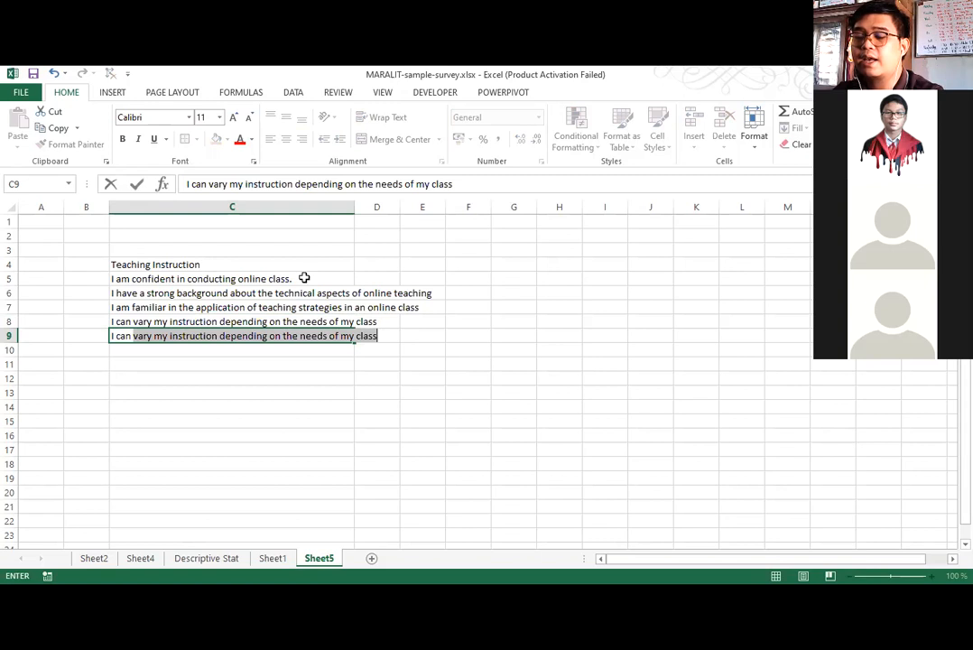
text(su)
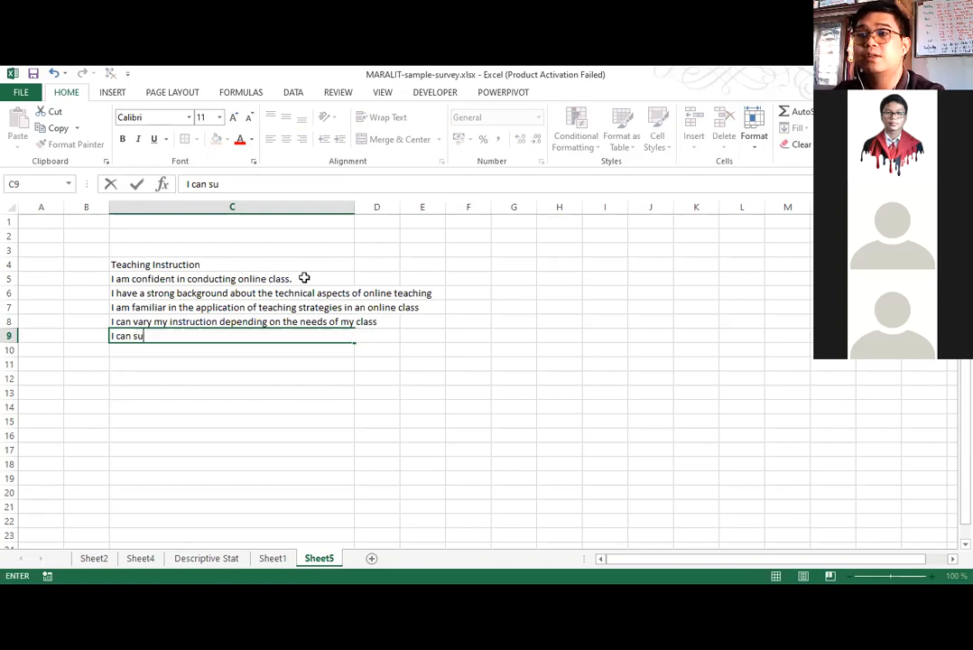
text(stain the motiva)
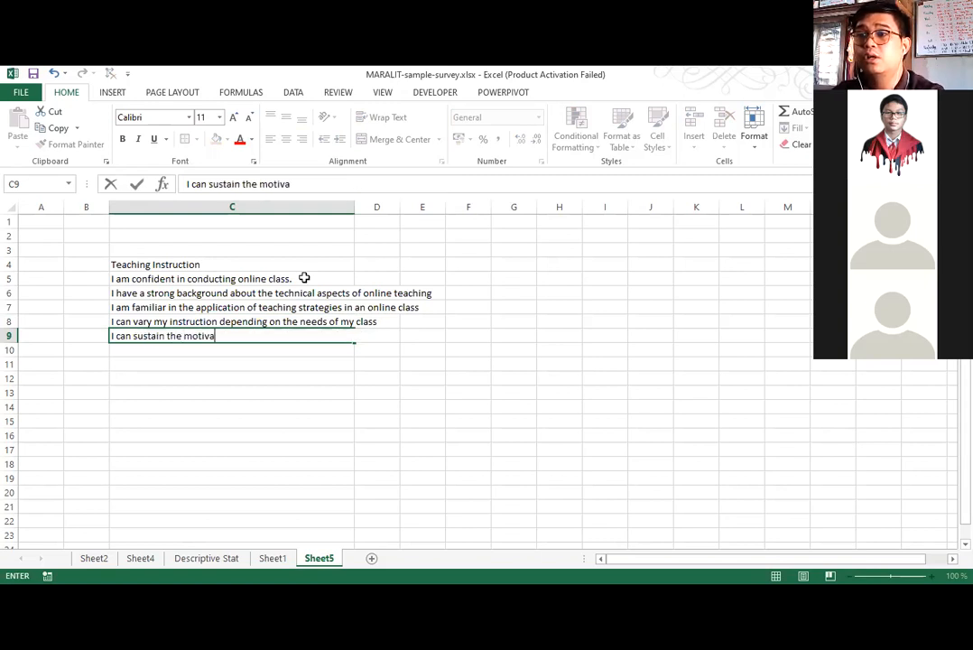
text(tion of m)
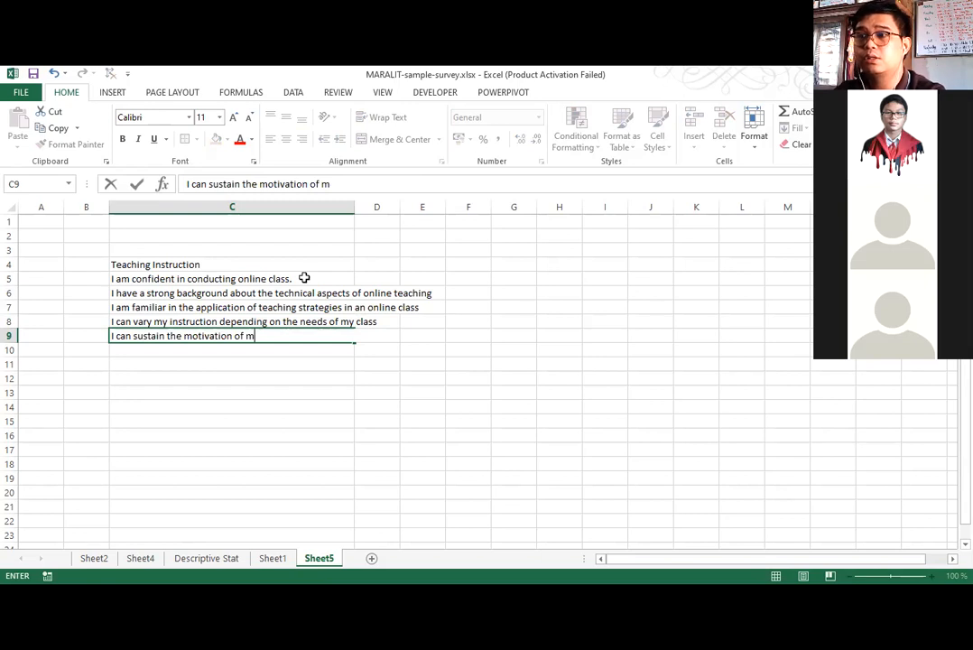
text(y stude)
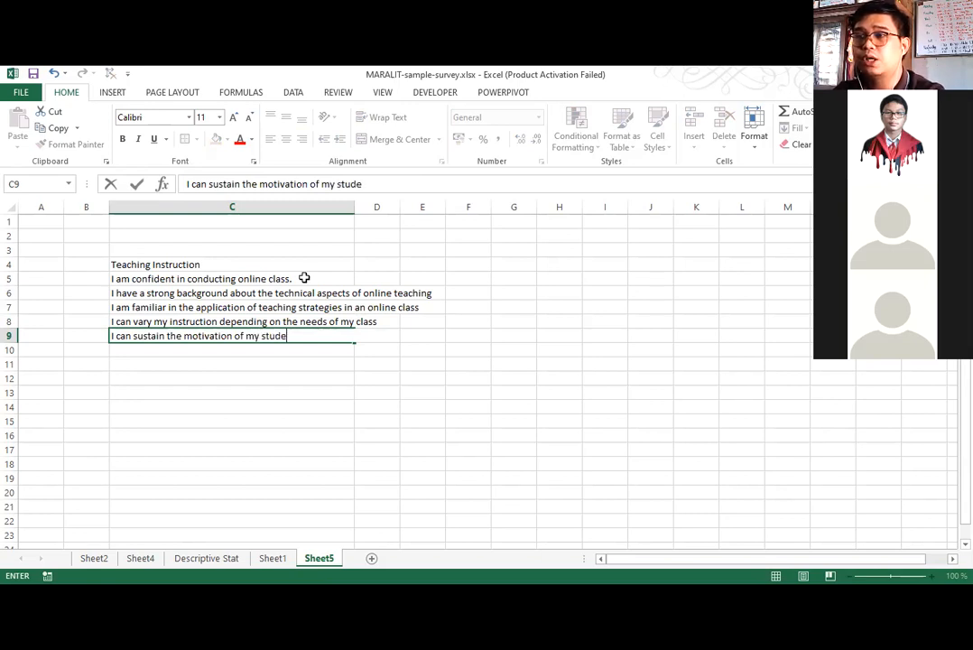
text(nts during an)
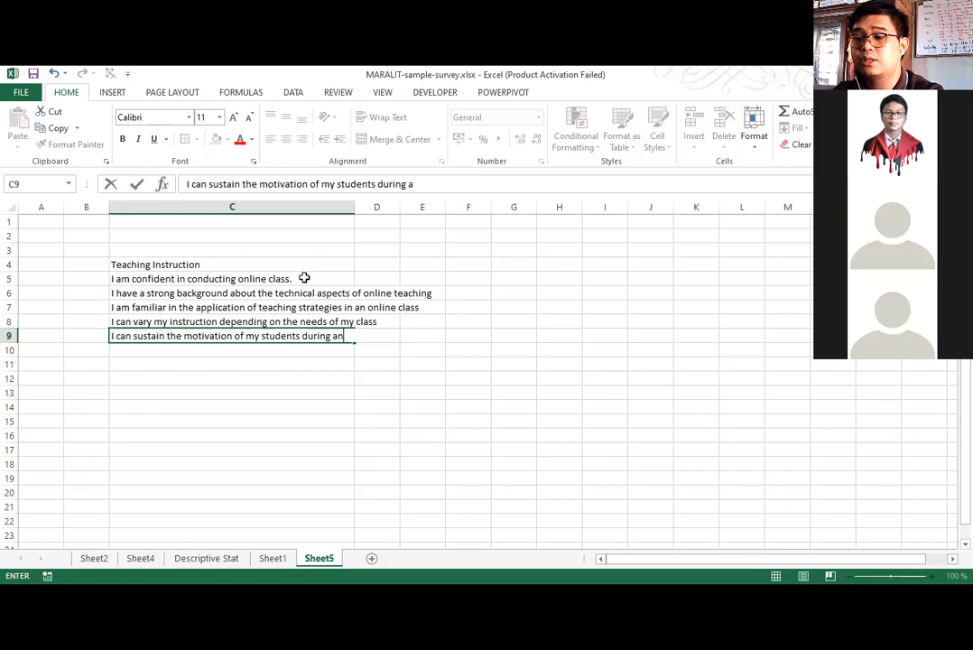
text( onlie)
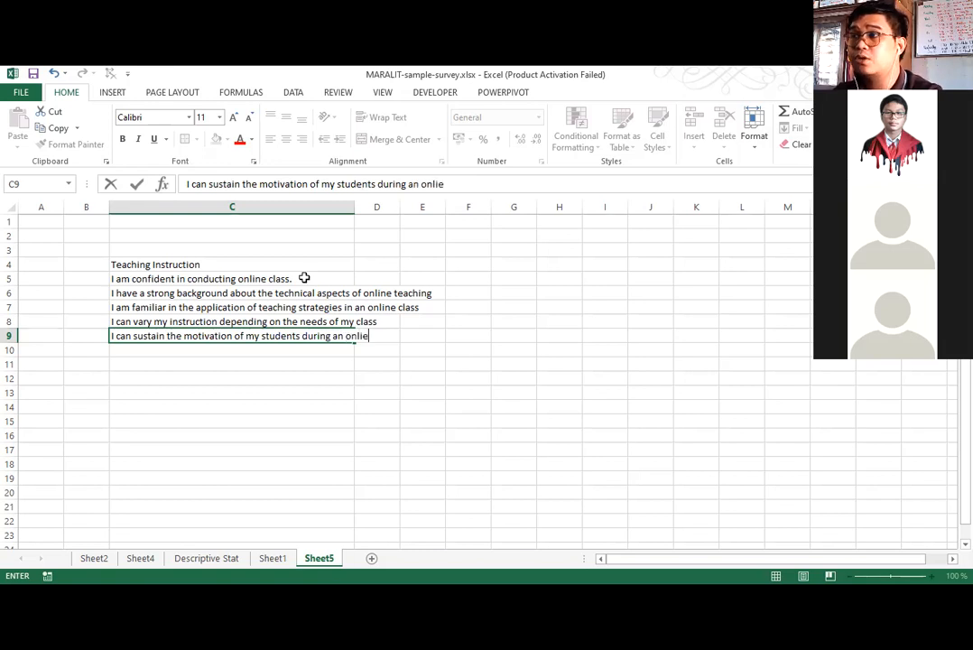
key(BackSpace)
text(ne cal)
key(BackSpace)
key(BackSpace)
text(l)
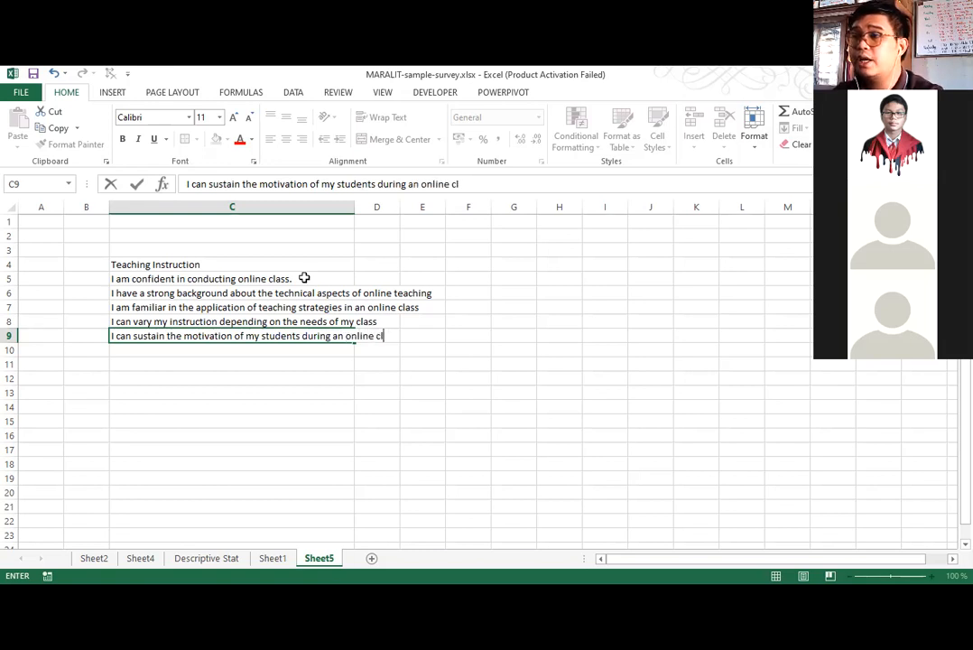
text(ass.)
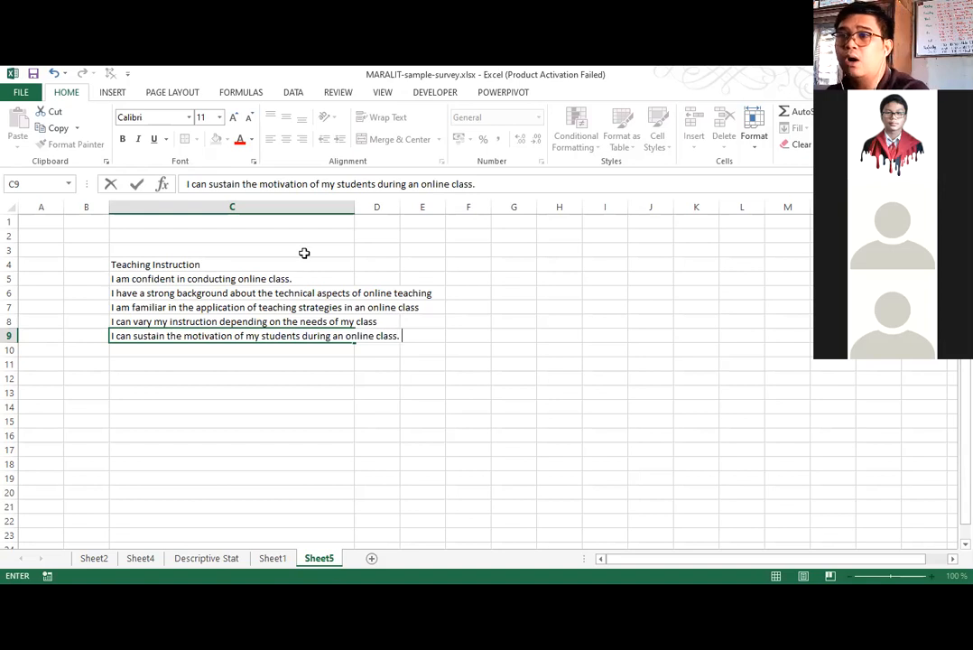
key(ctrl+Up)
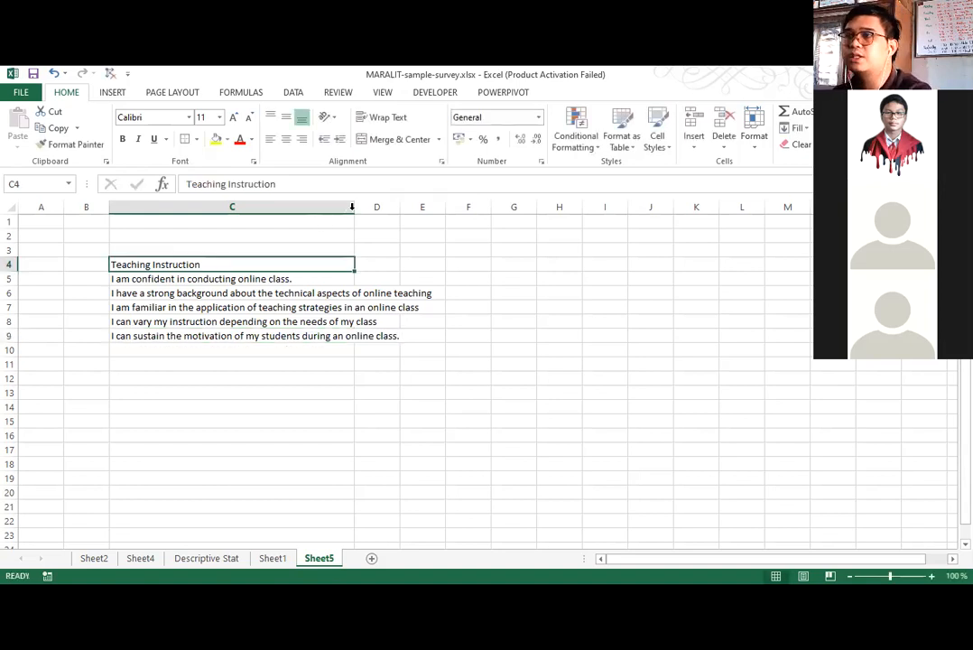
Fit column C to the width of its longest statement and widen the empty column D beside it.
double_click(352, 207)
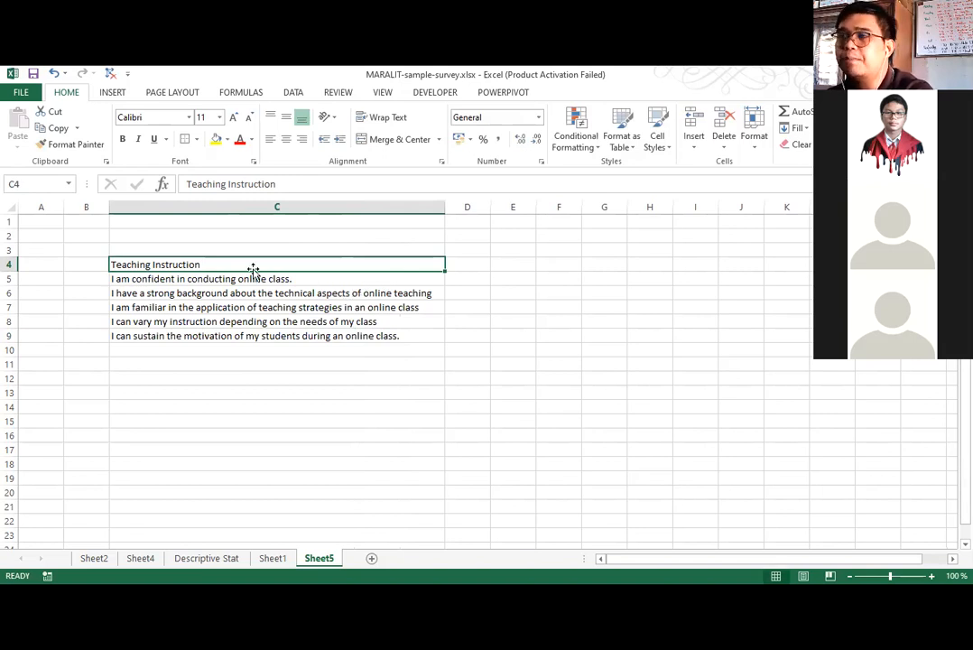
drag(239, 279, 239, 322)
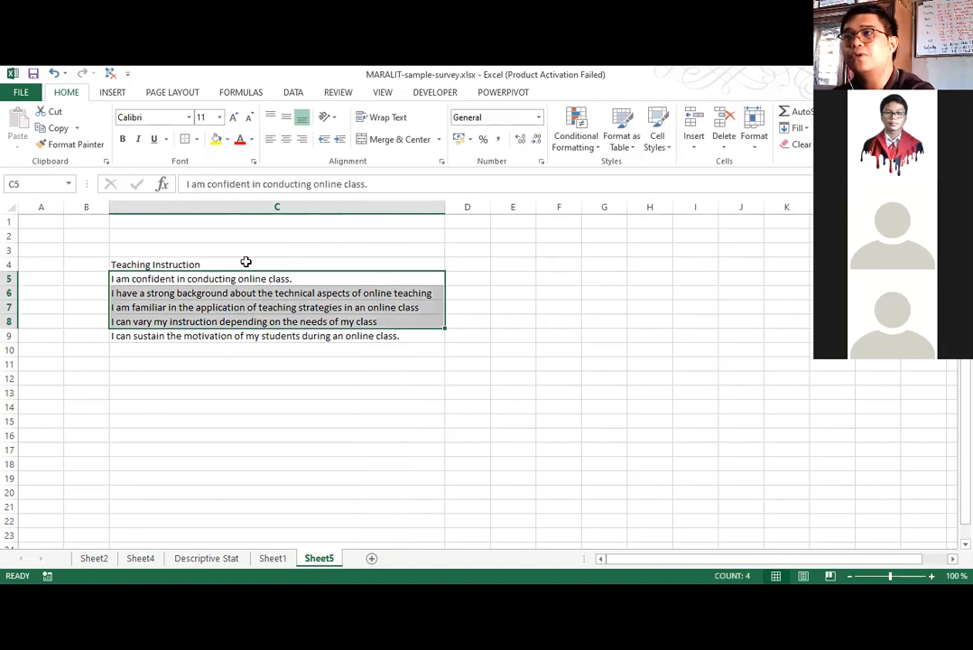
drag(239, 264, 237, 336)
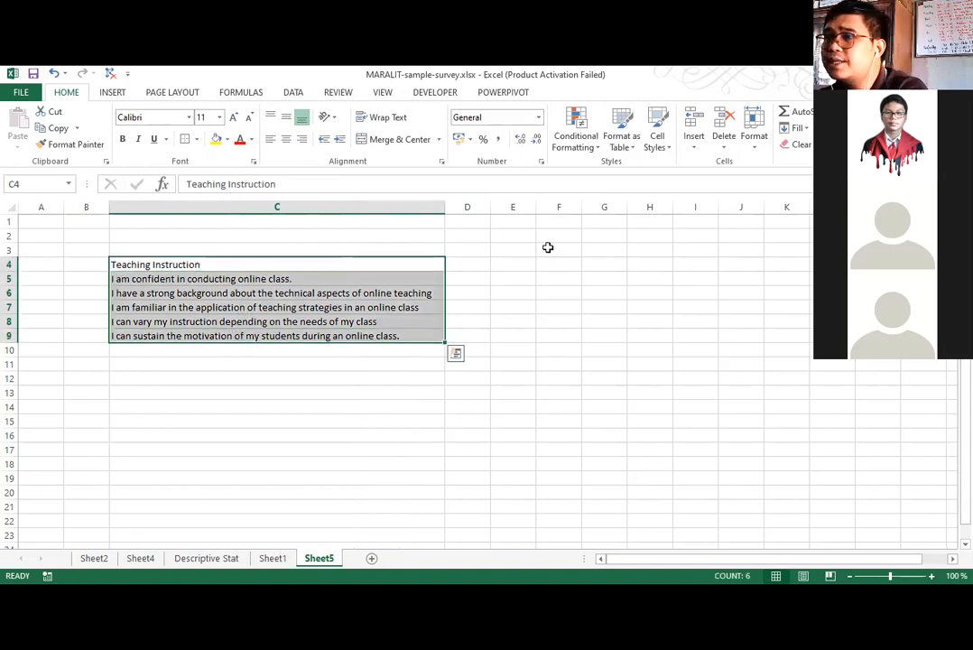
drag(495, 204, 546, 203)
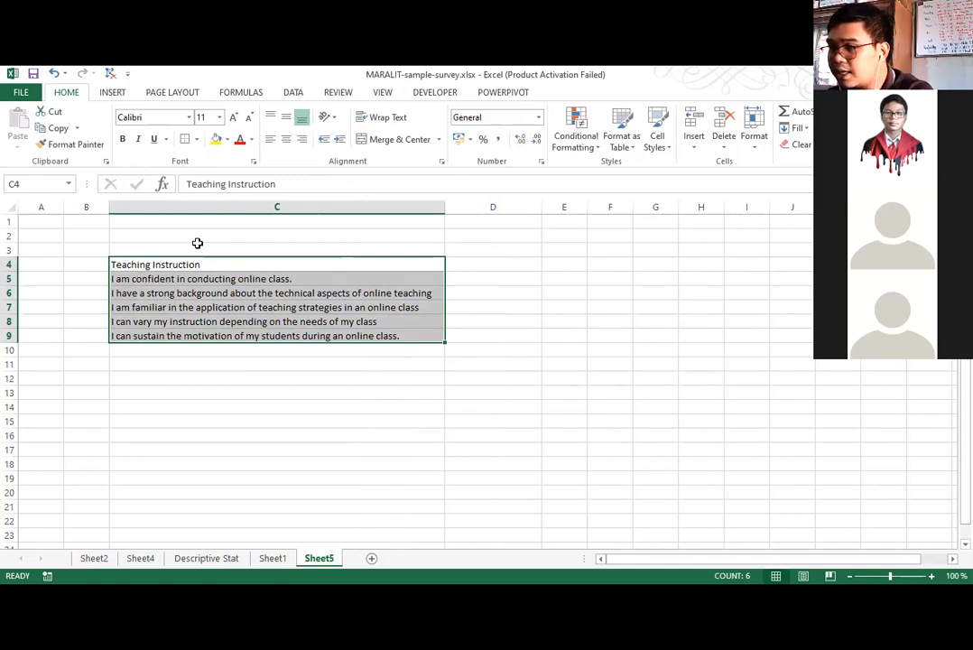
click(136, 295)
drag(115, 278, 136, 323)
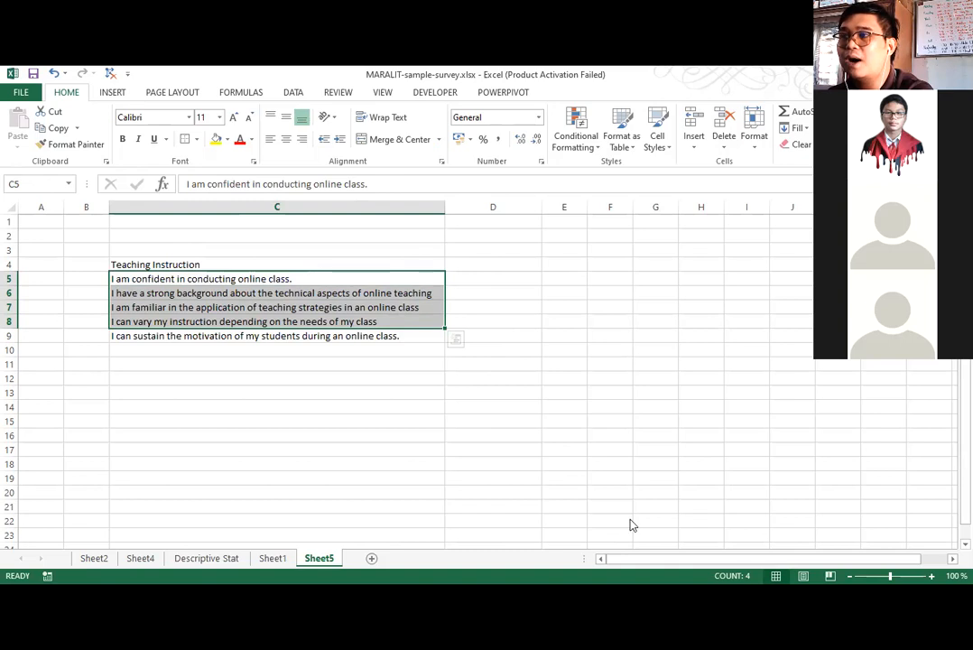
click(853, 548)
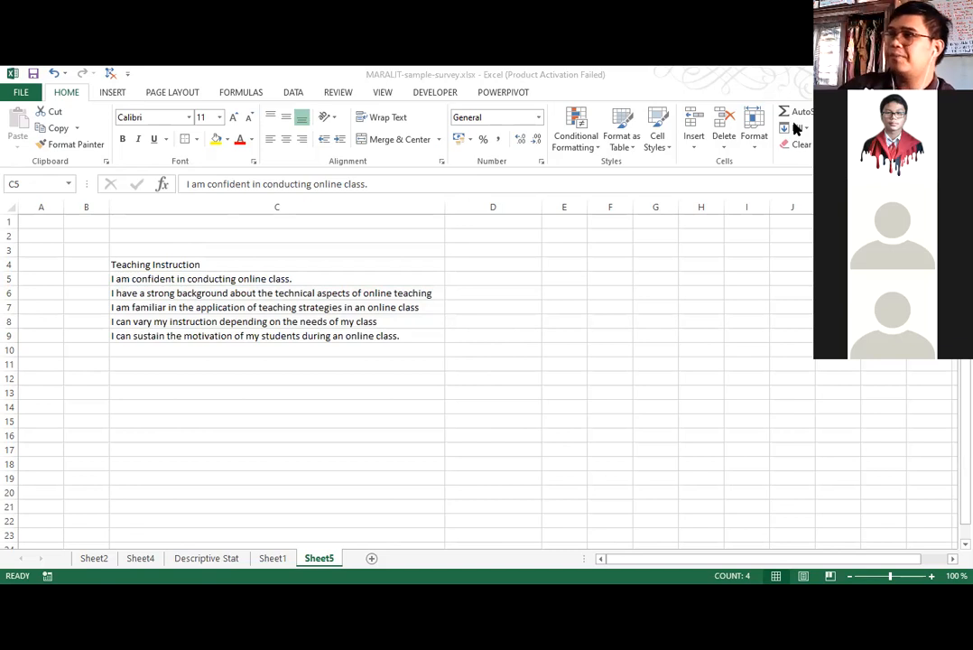
key(alt+Tab)
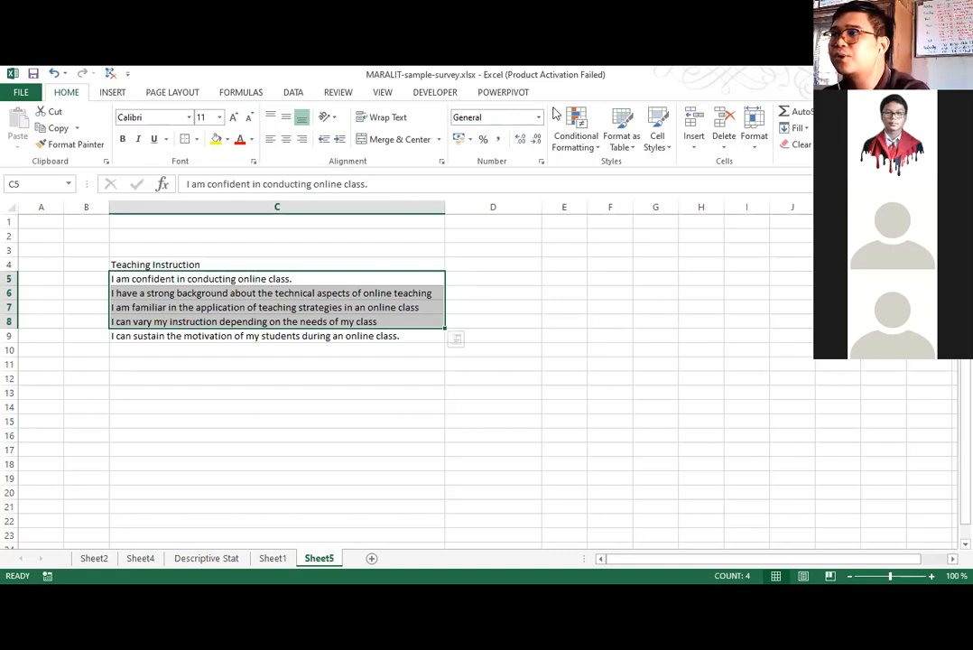
click(159, 404)
drag(159, 276, 152, 335)
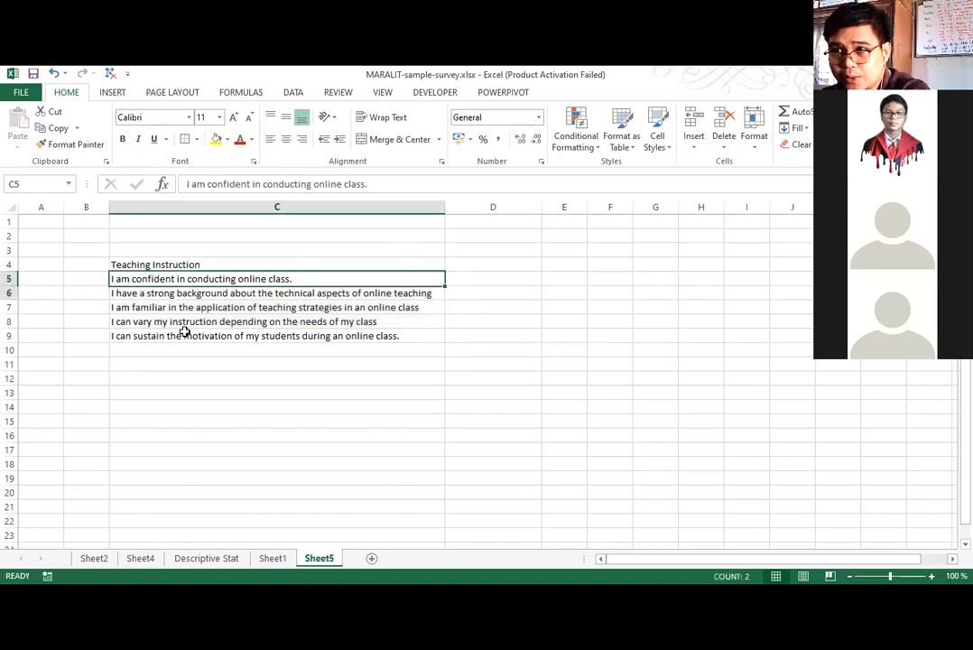
click(508, 335)
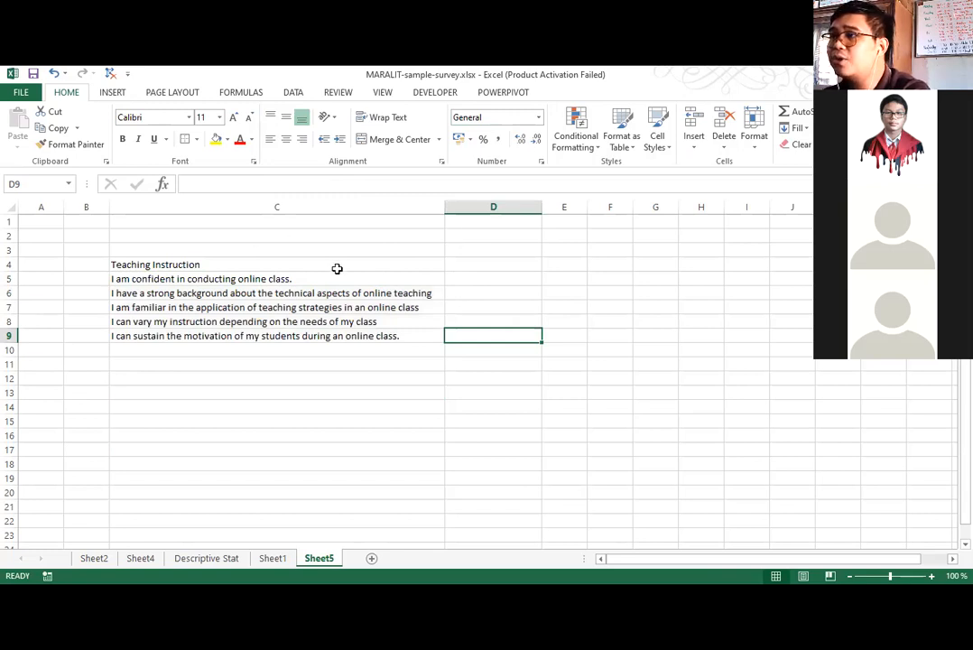
Pick out the mean values of QS1 to QS5 on the Descriptive Stat sheet.
click(207, 557)
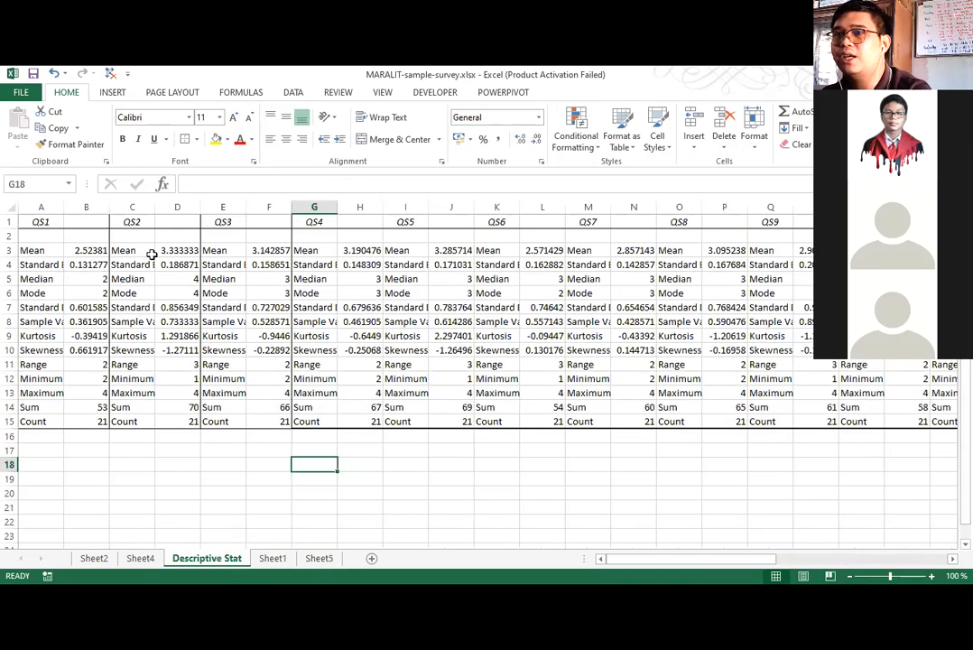
click(90, 250)
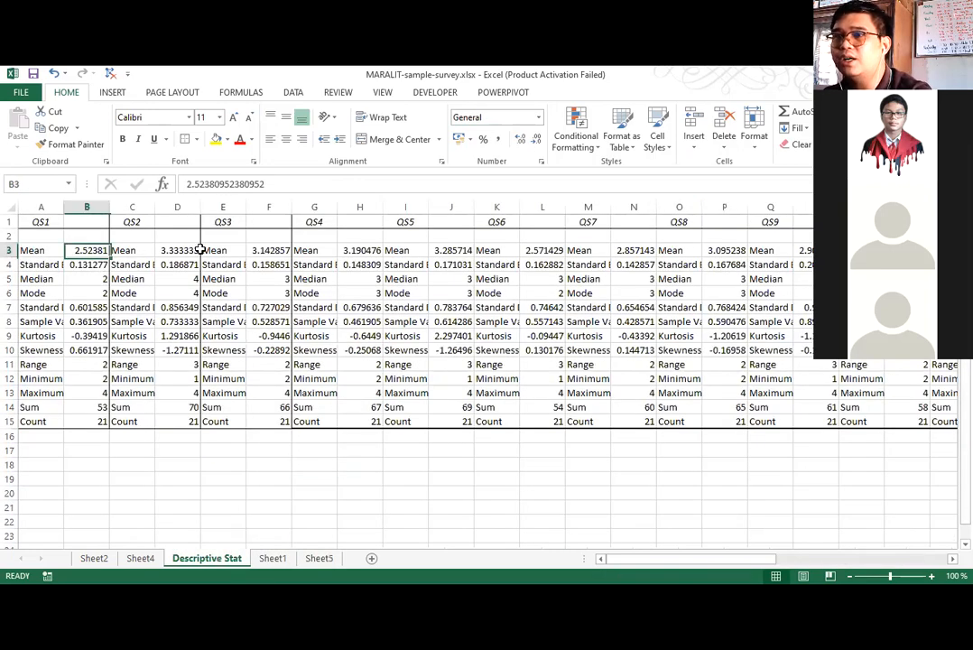
ctrl+click(177, 250)
ctrl+click(269, 250)
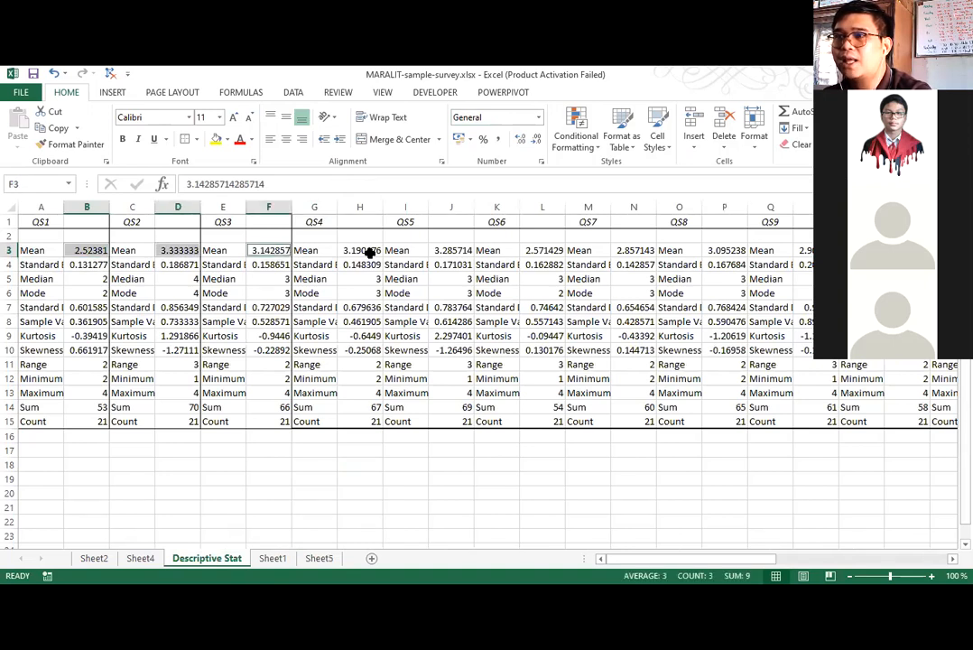
ctrl+click(359, 250)
ctrl+click(450, 250)
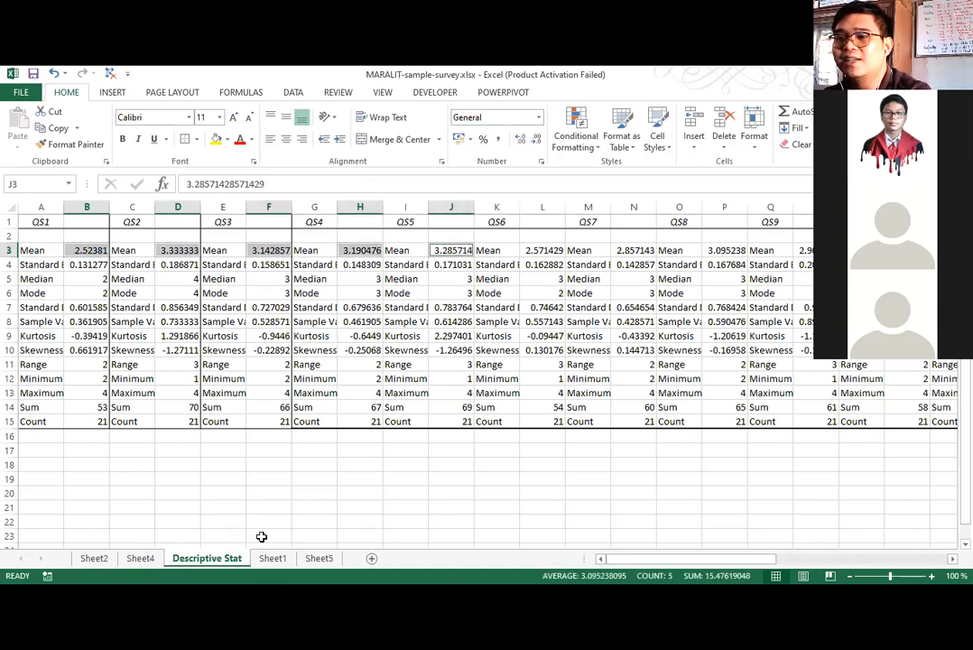
Copy the five Teaching Instruction averages for QS1 to QS5 from cells E26:I26 of Sheet1.
key(ctrl+Page_Down)
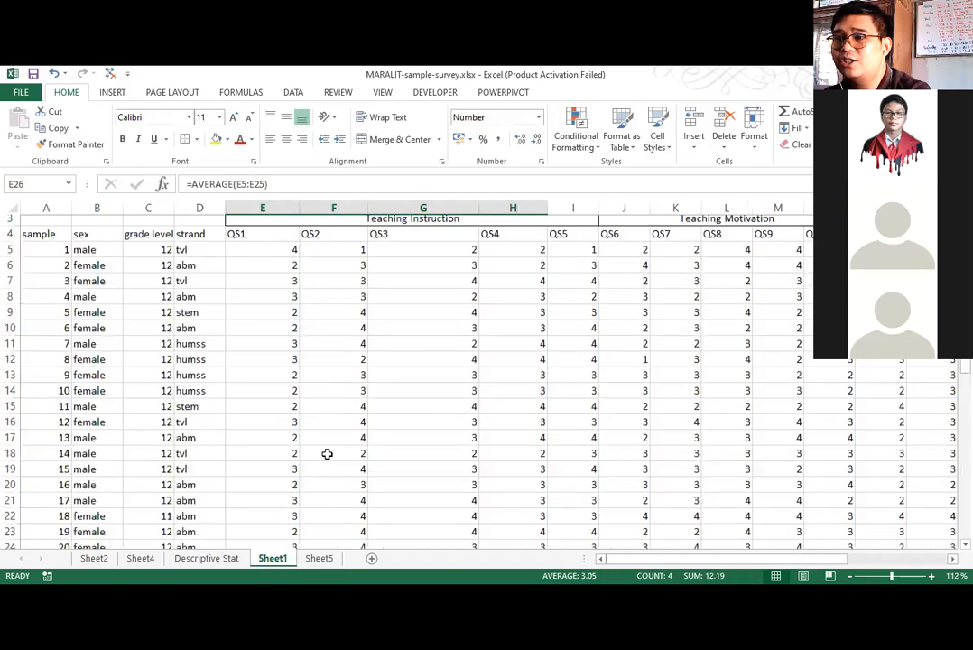
scroll(253, 334, down, 5)
drag(496, 334, 522, 334)
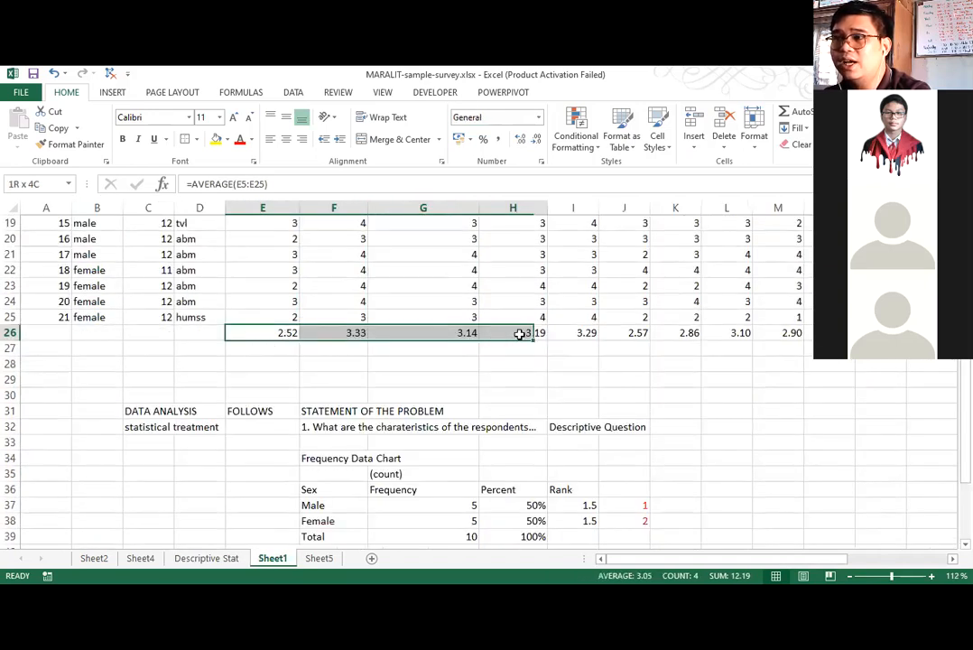
click(333, 363)
click(271, 334)
drag(481, 333, 572, 336)
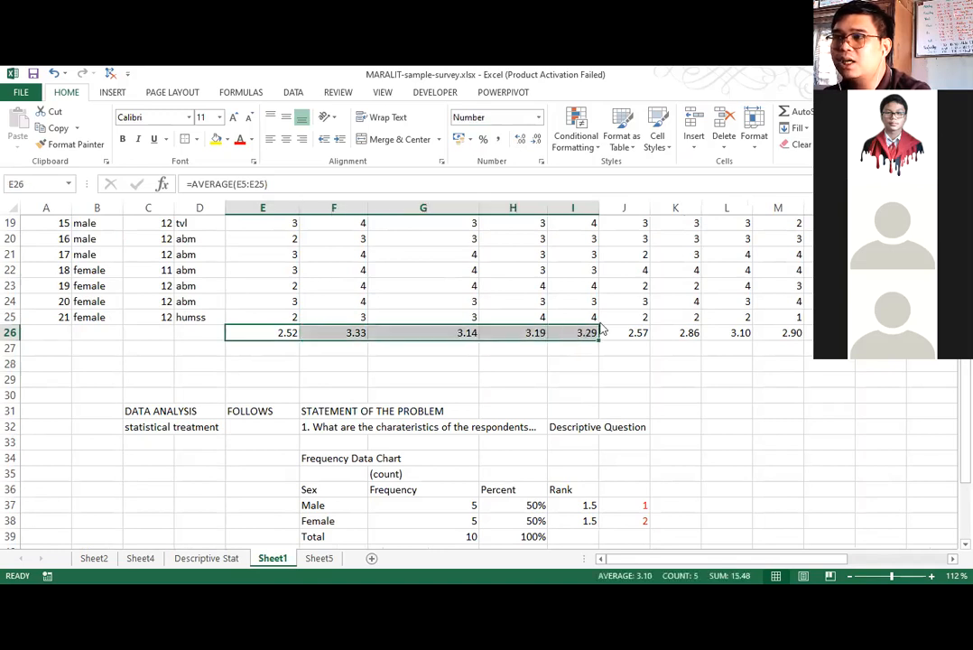
key(ctrl+c)
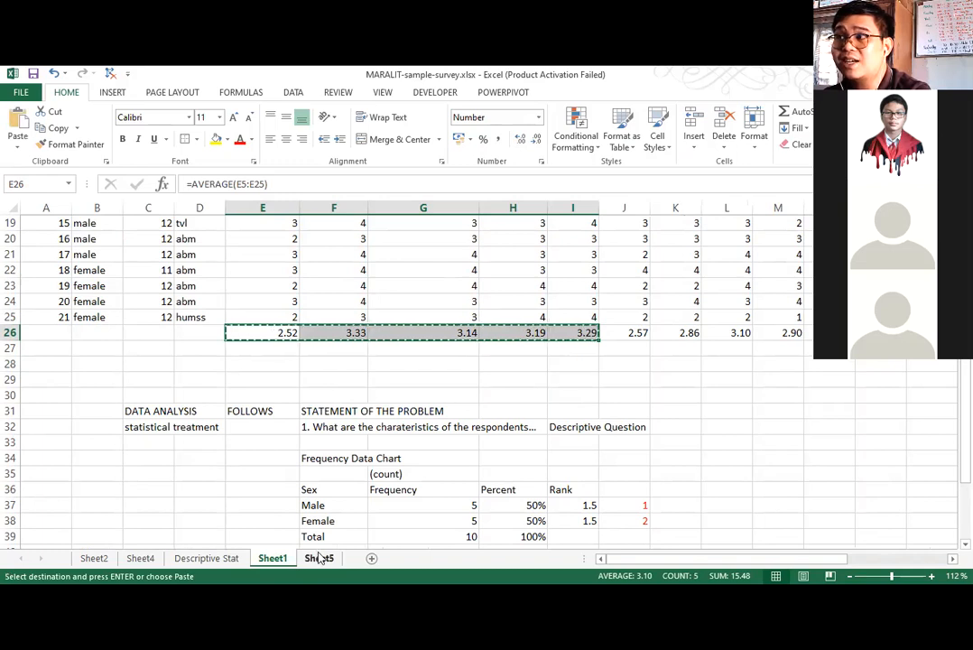
Paste the copied averages as values only into Sheet5, starting at cell D5 beside the first statement.
click(321, 558)
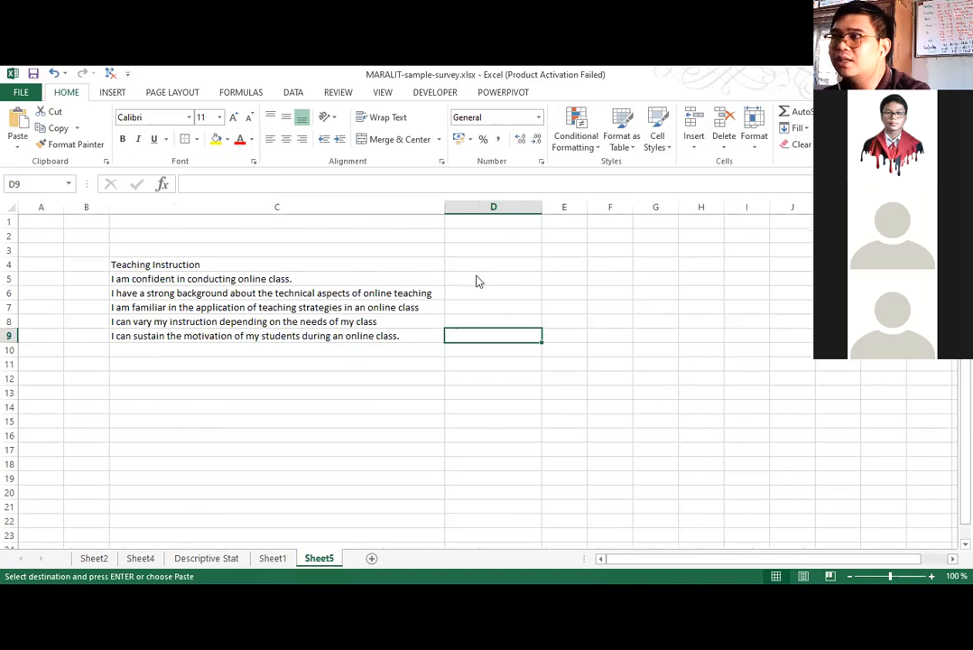
right_click(480, 281)
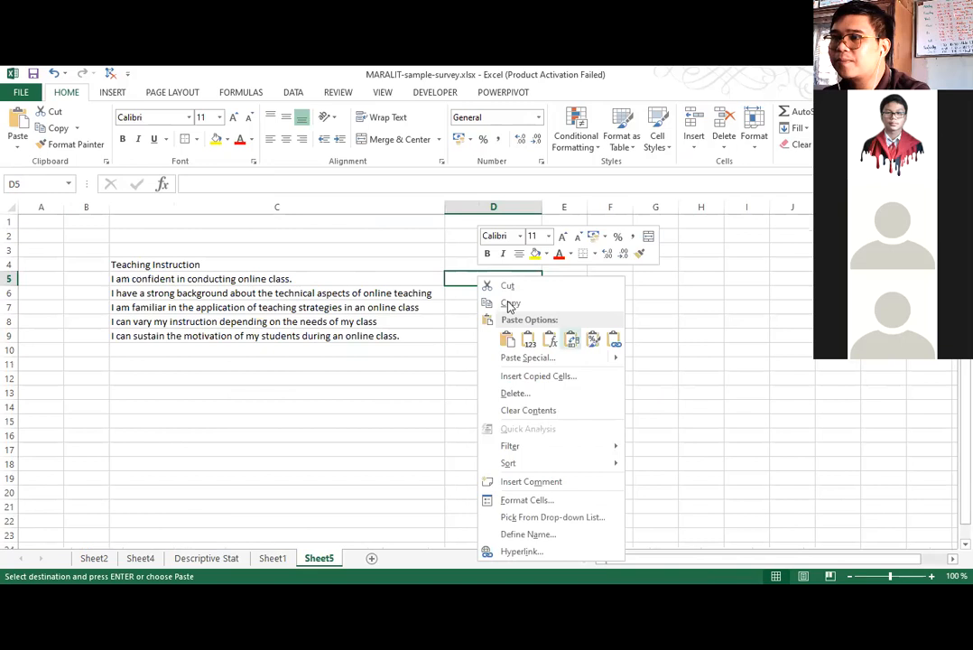
click(529, 344)
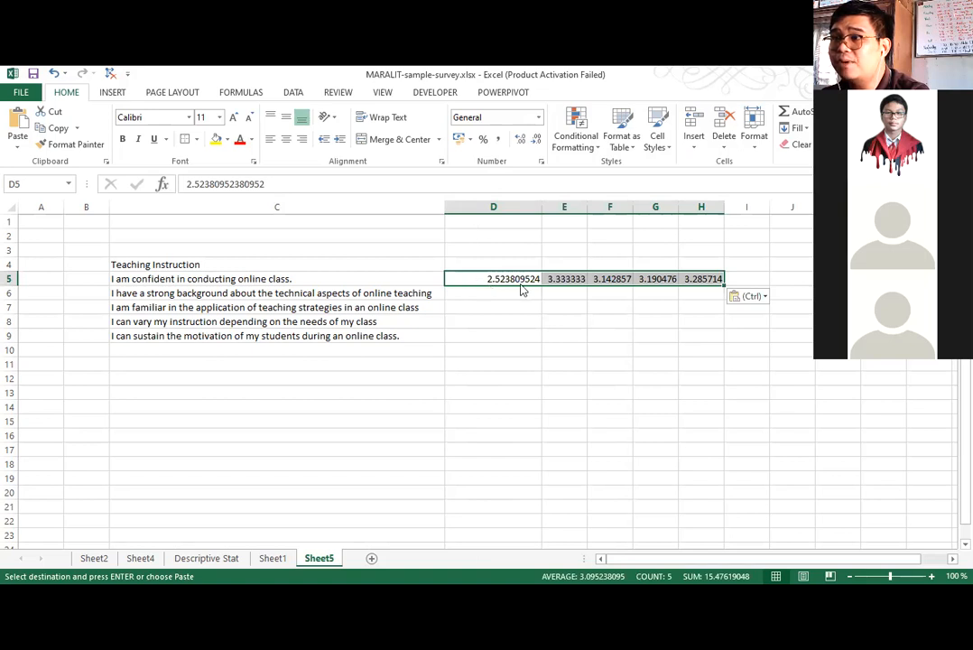
key(Escape)
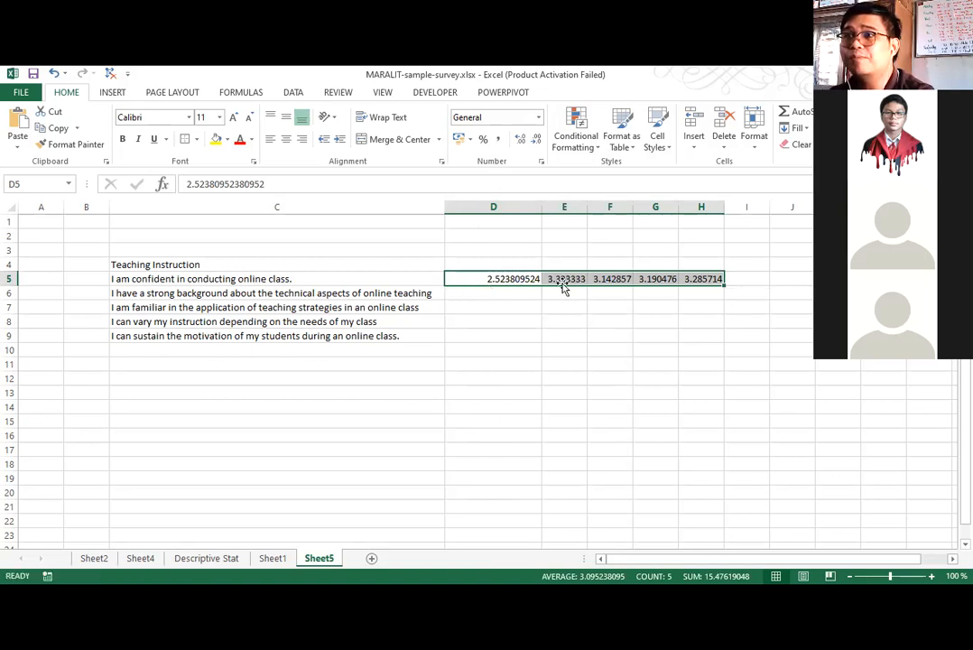
Move the row of five averages to E5:I5, transpose it into D5:D9 beside the statements, and clear the leftover row.
drag(559, 286, 564, 277)
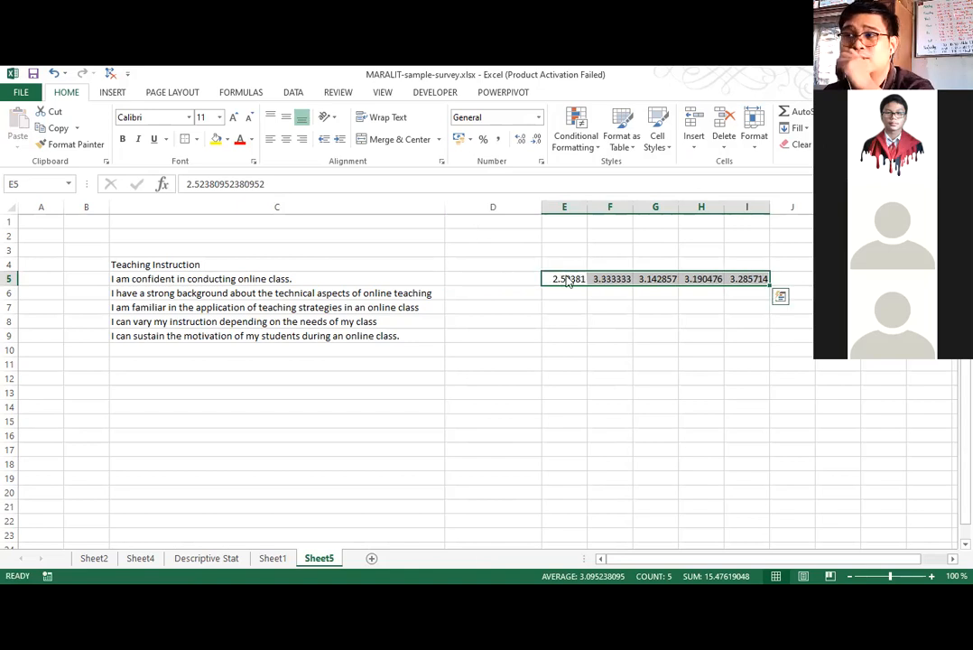
right_click(566, 282)
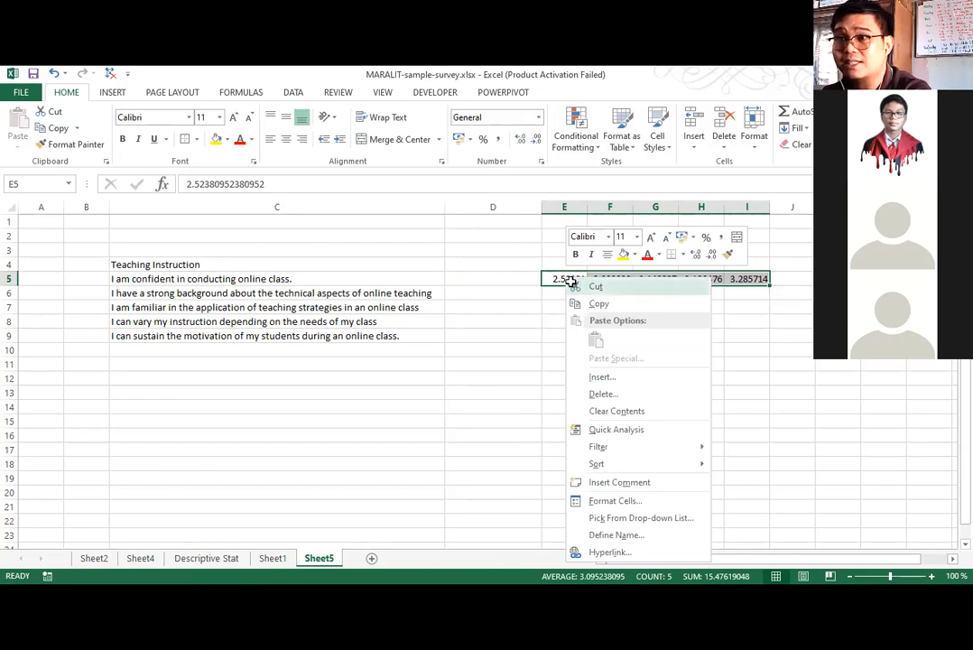
click(594, 286)
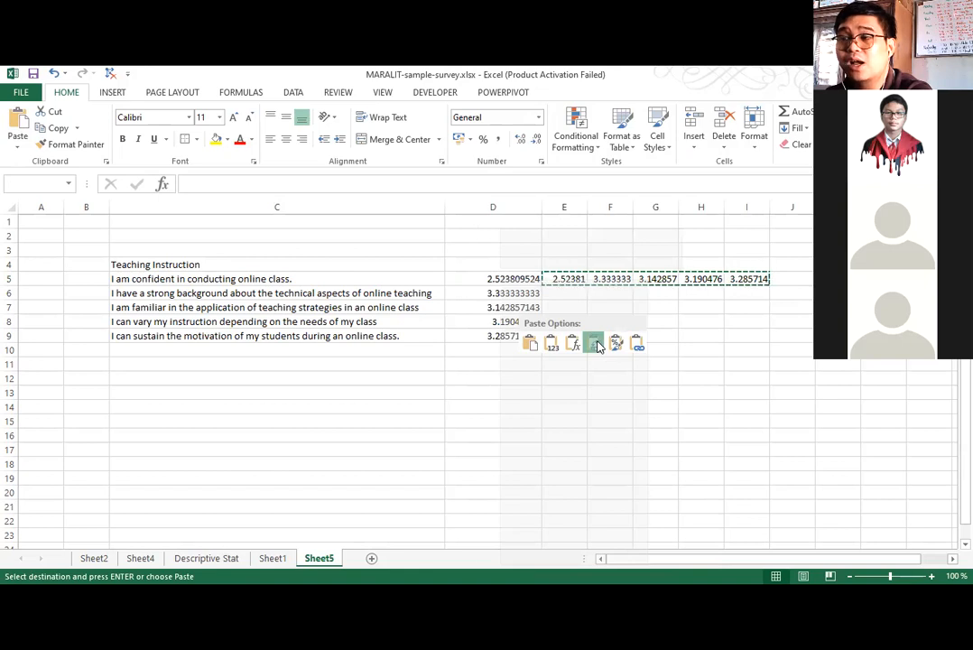
drag(552, 278, 720, 261)
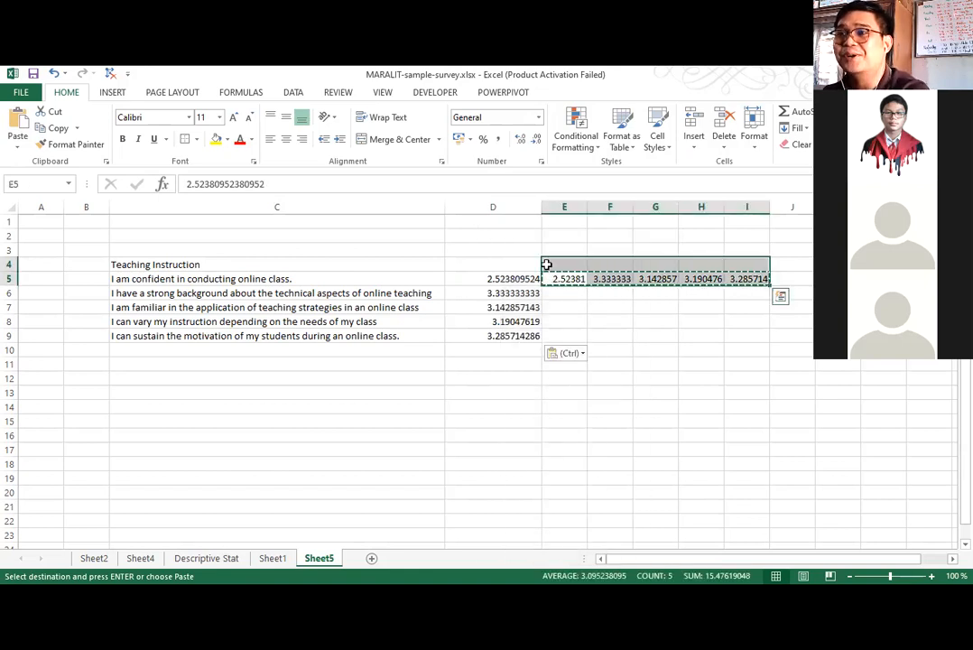
key(Delete)
Reduce the transposed averages in D5:D9 to two decimal places.
drag(523, 279, 522, 325)
click(522, 335)
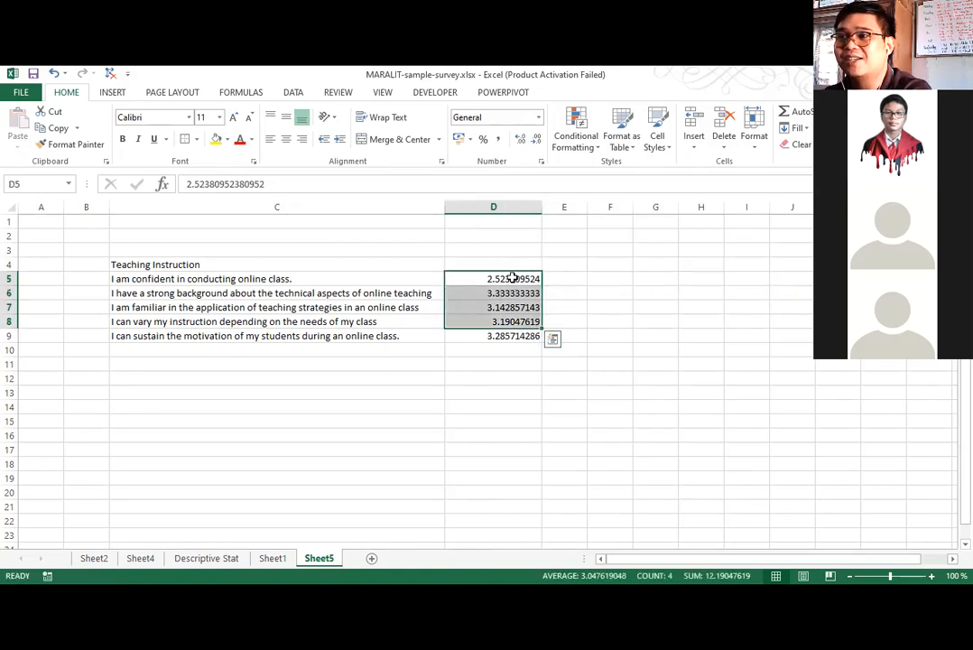
click(536, 140)
click(536, 140)
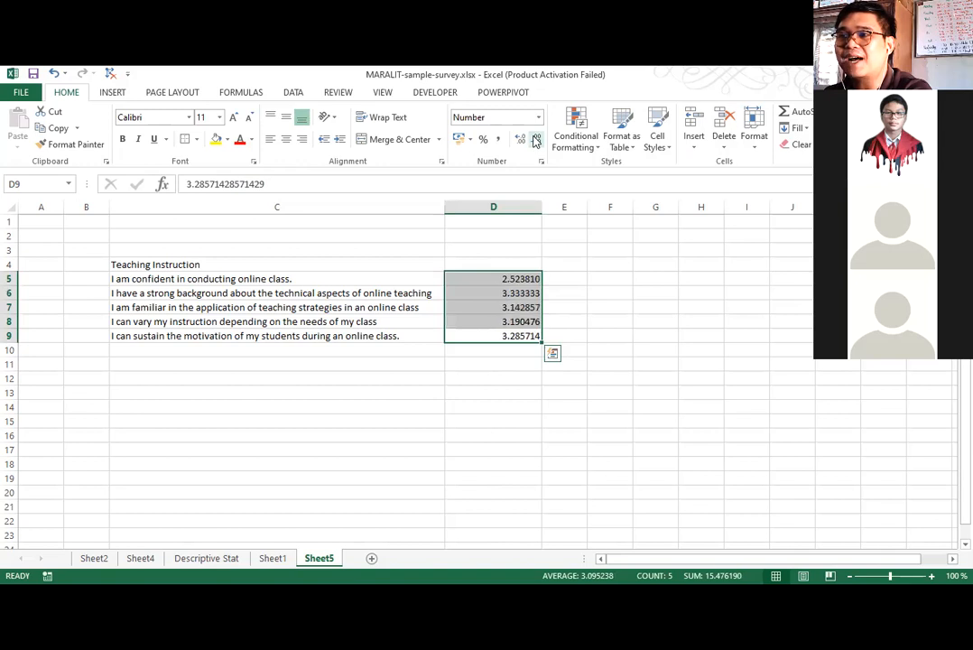
click(536, 139)
click(536, 140)
click(536, 140)
click(536, 140)
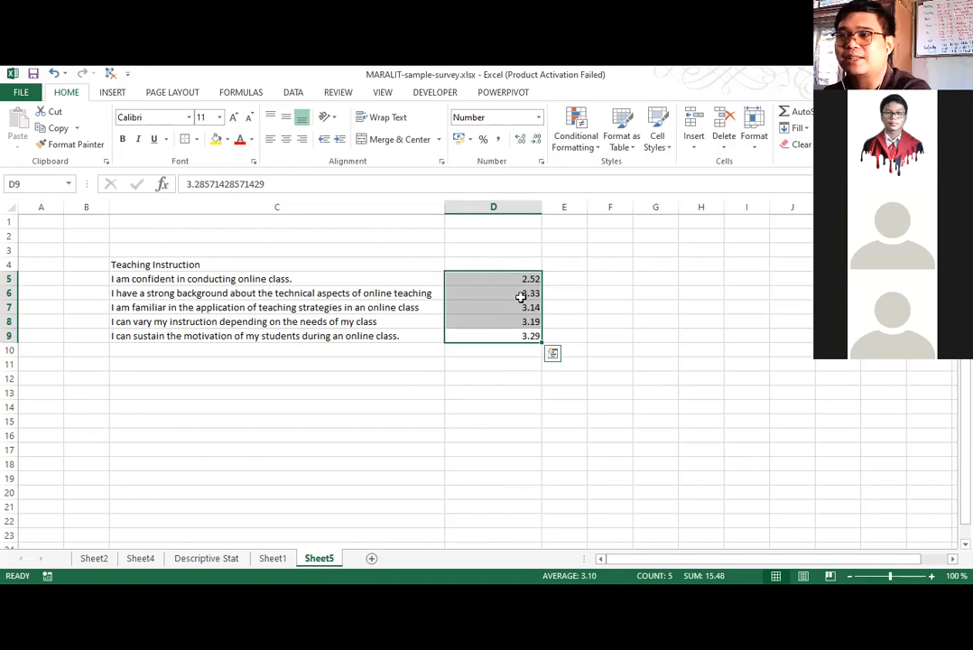
Clear the averages from D5:D11 on Sheet5 and copy the five averages in E26:I26 of Sheet1 again.
drag(518, 279, 518, 362)
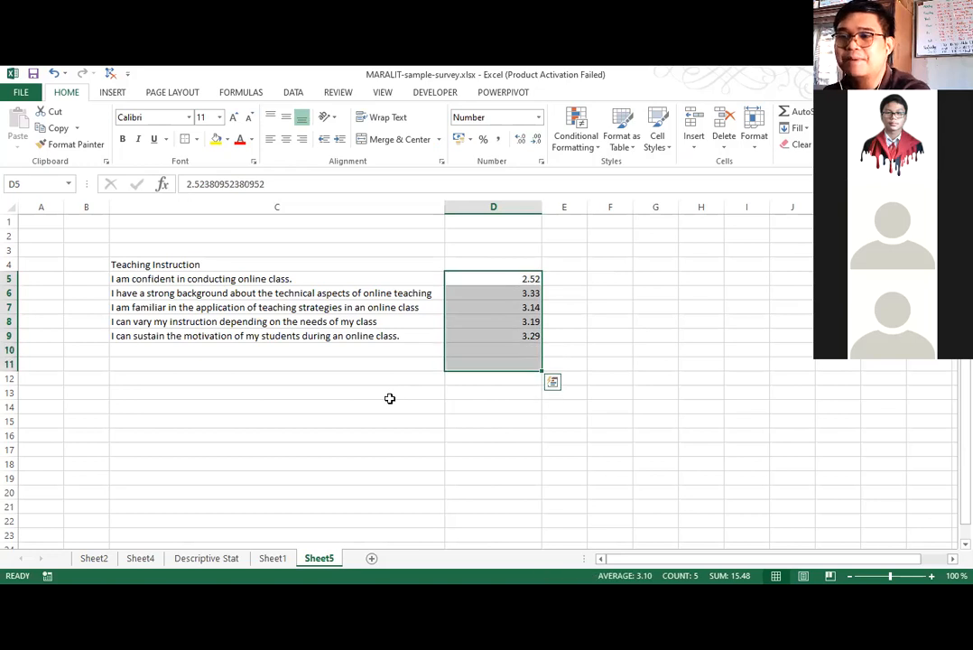
key(Delete)
key(ctrl+Page_Up)
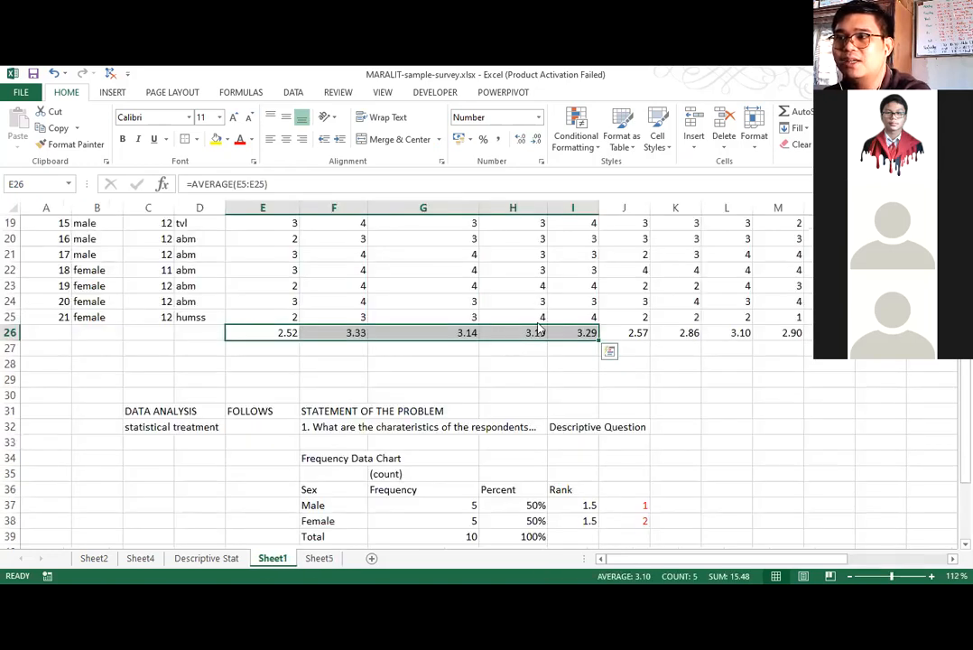
key(ctrl+c)
click(320, 557)
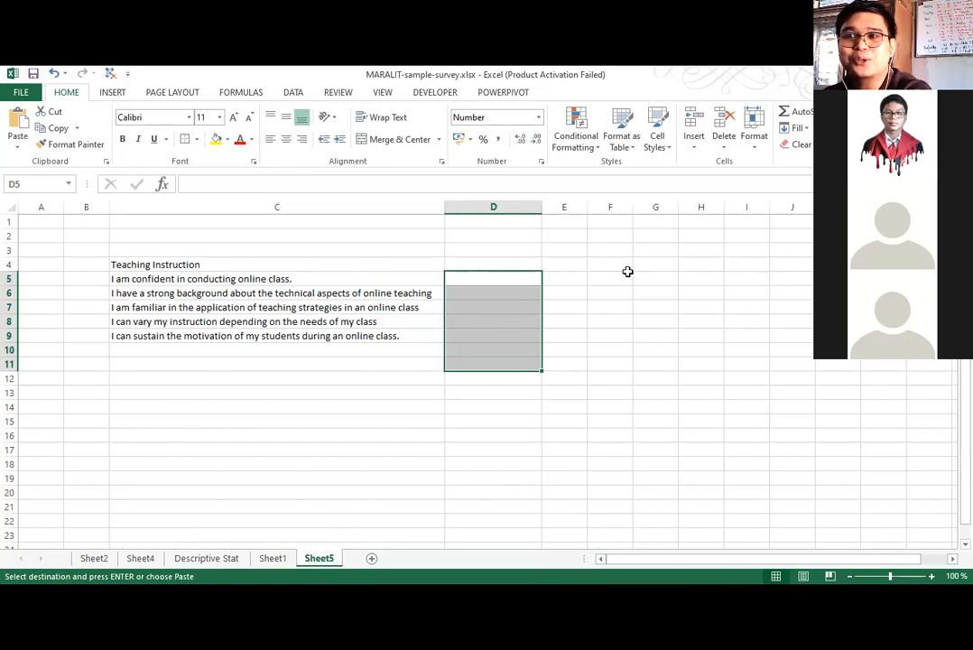
Paste the copied averages as values only into Sheet5 starting at cell G4, and copy the pasted row.
click(565, 276)
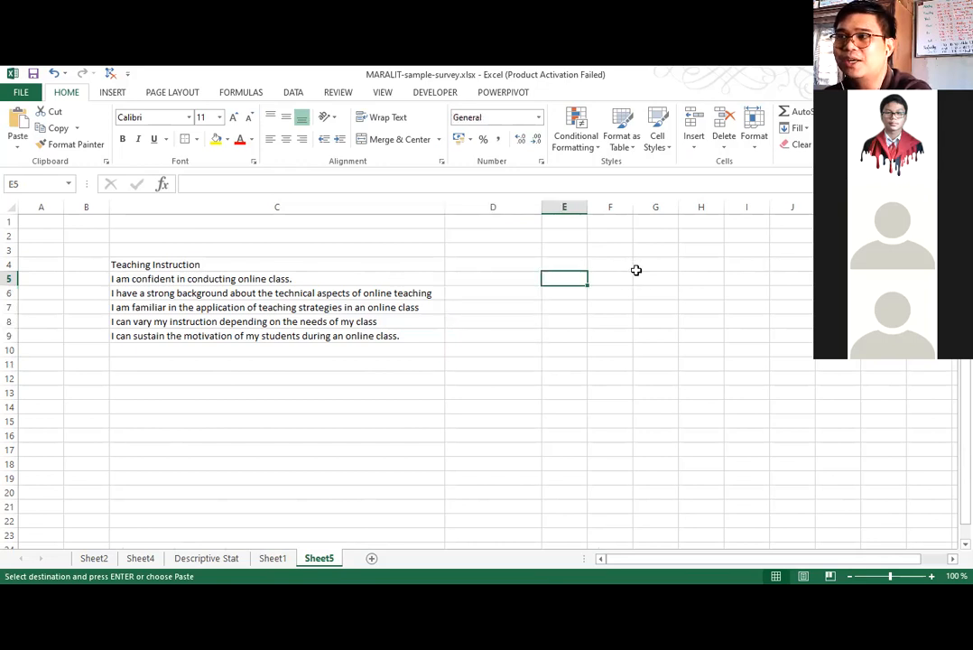
right_click(635, 268)
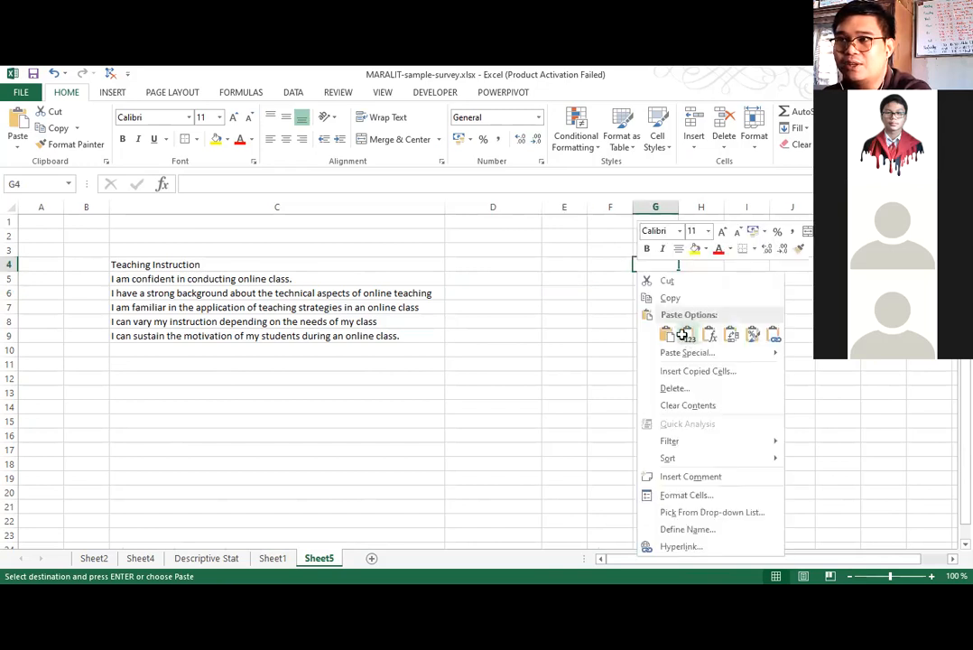
click(687, 336)
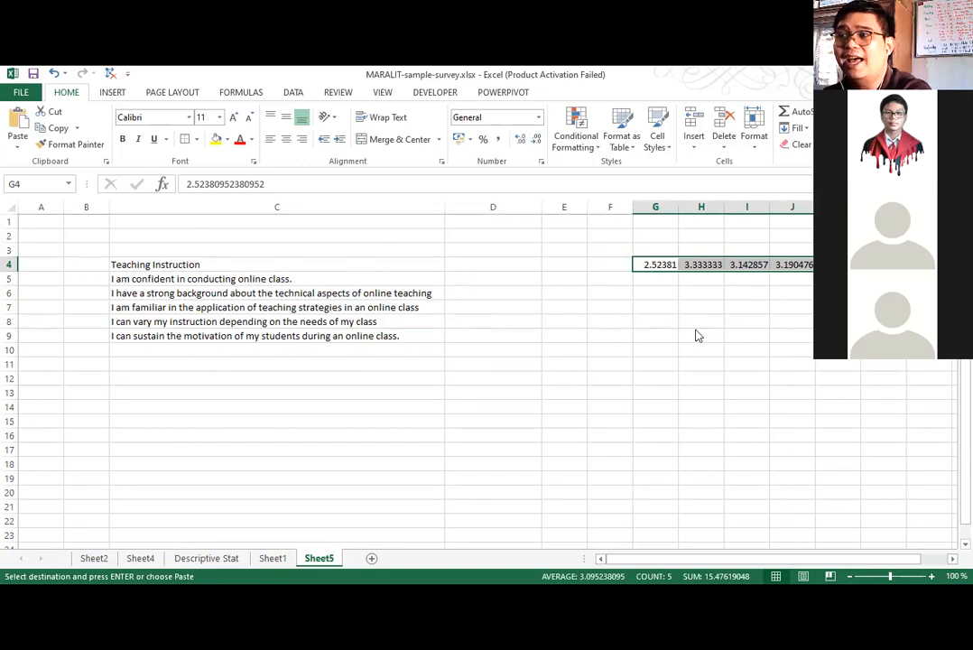
right_click(658, 264)
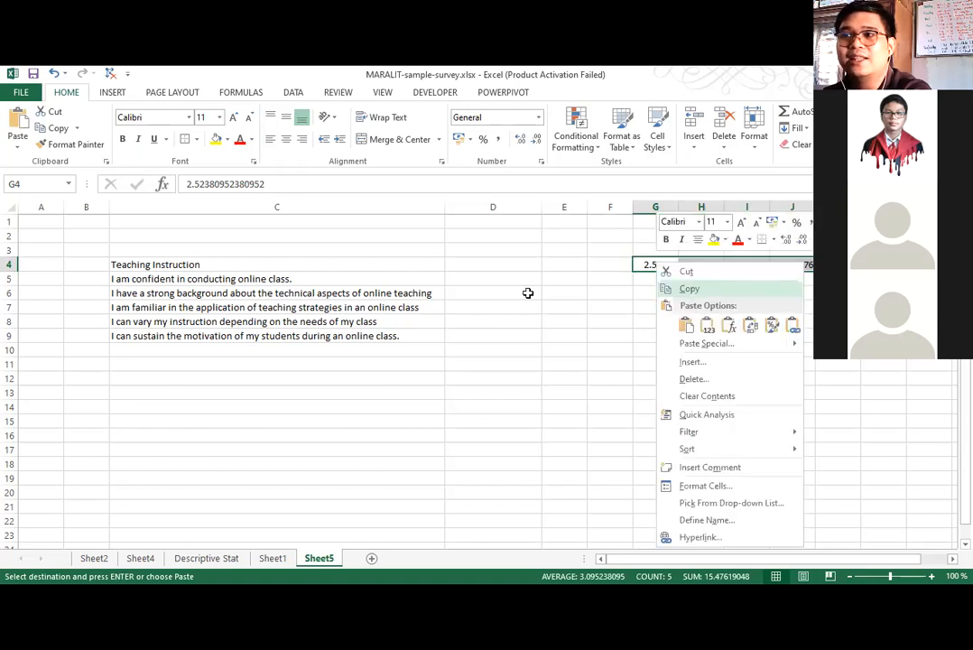
key(Escape)
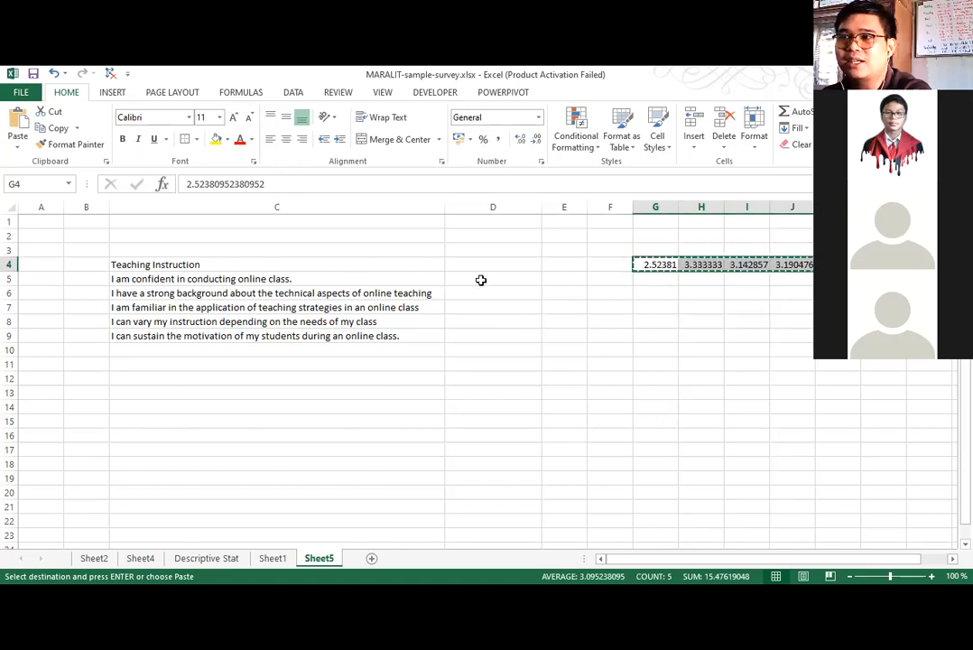
Paste the copied row transposed at D5 so each statement has its average, and clear the helper row starting at G4.
click(487, 282)
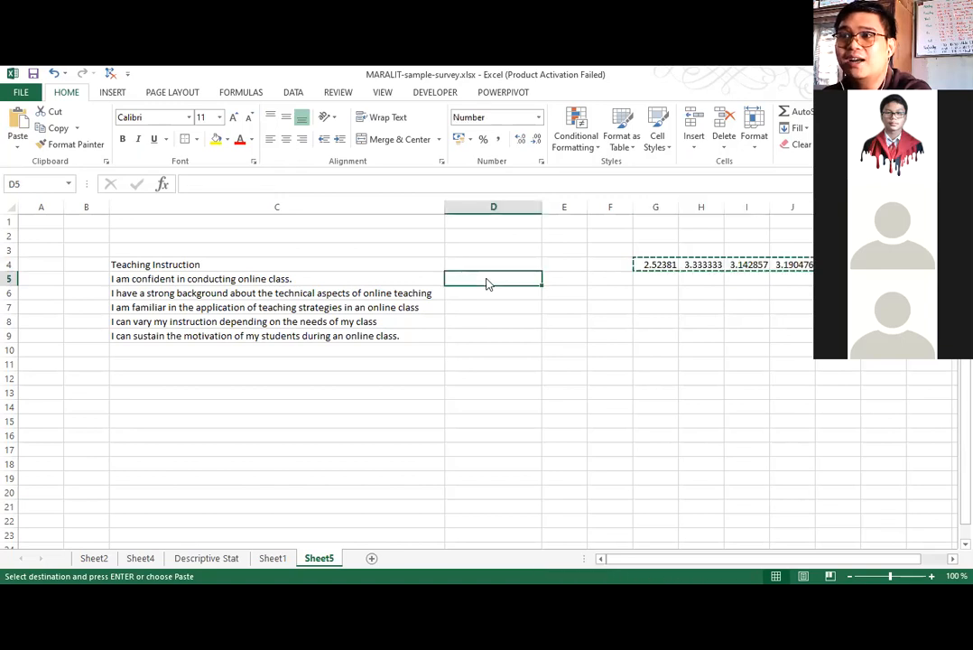
right_click(488, 283)
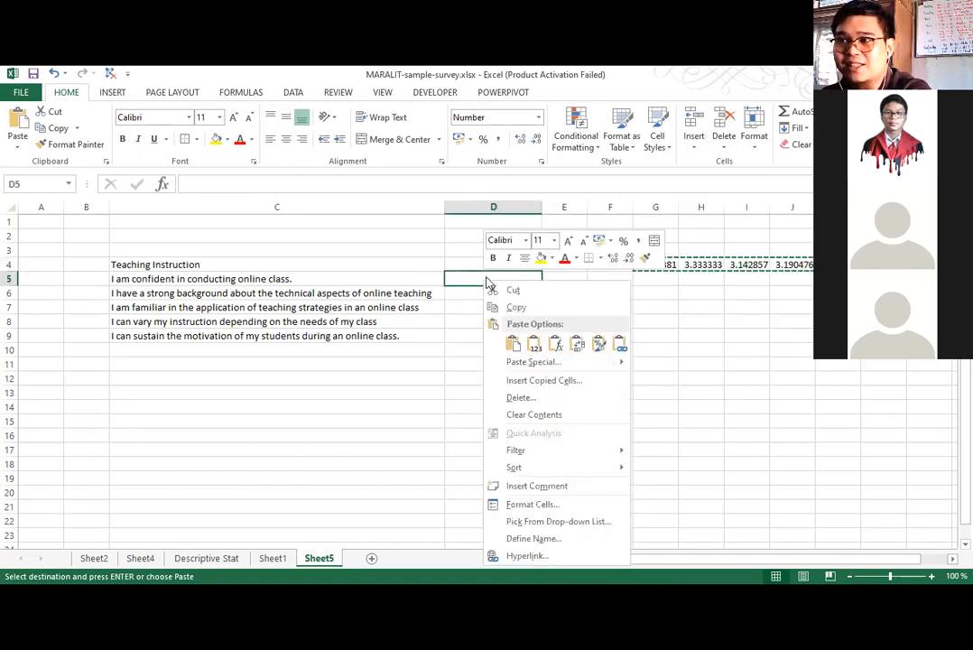
click(577, 345)
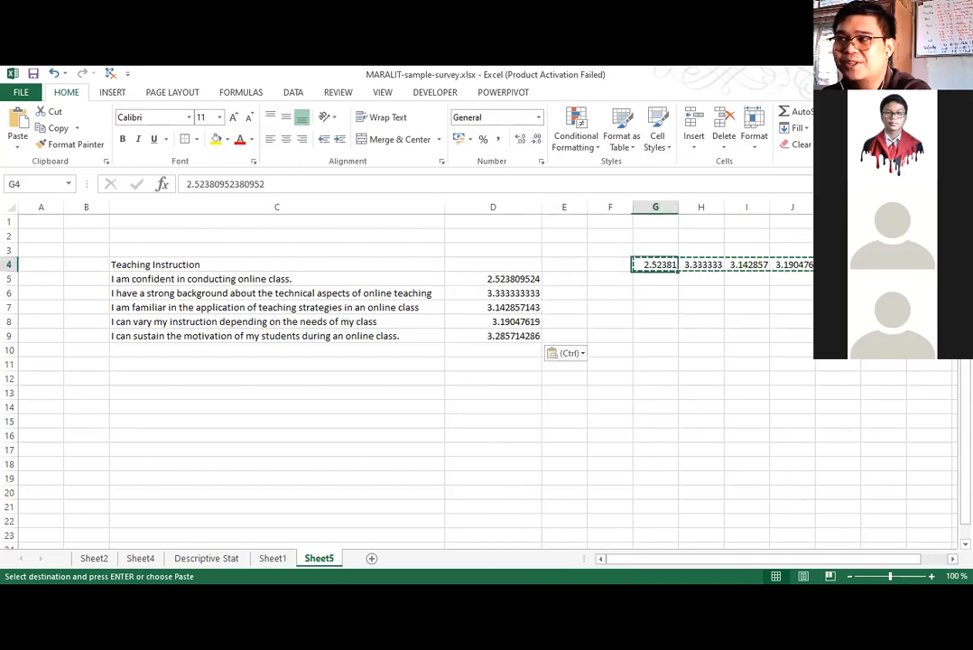
key(ctrl+shift+Right)
key(Delete)
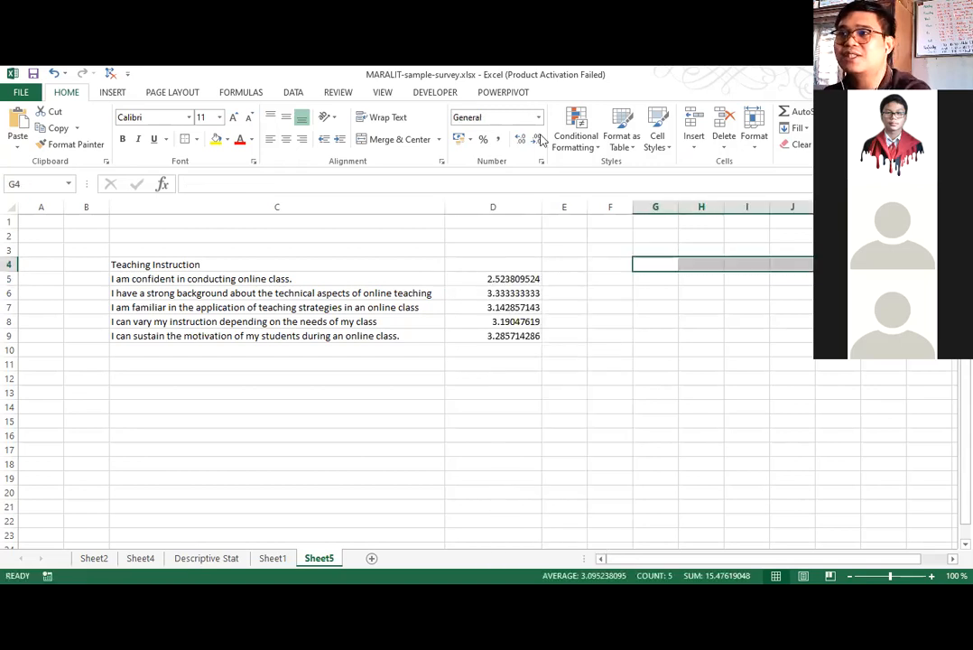
Format the Teaching Instruction averages in D5:D9 to show two decimal places.
drag(522, 278, 532, 269)
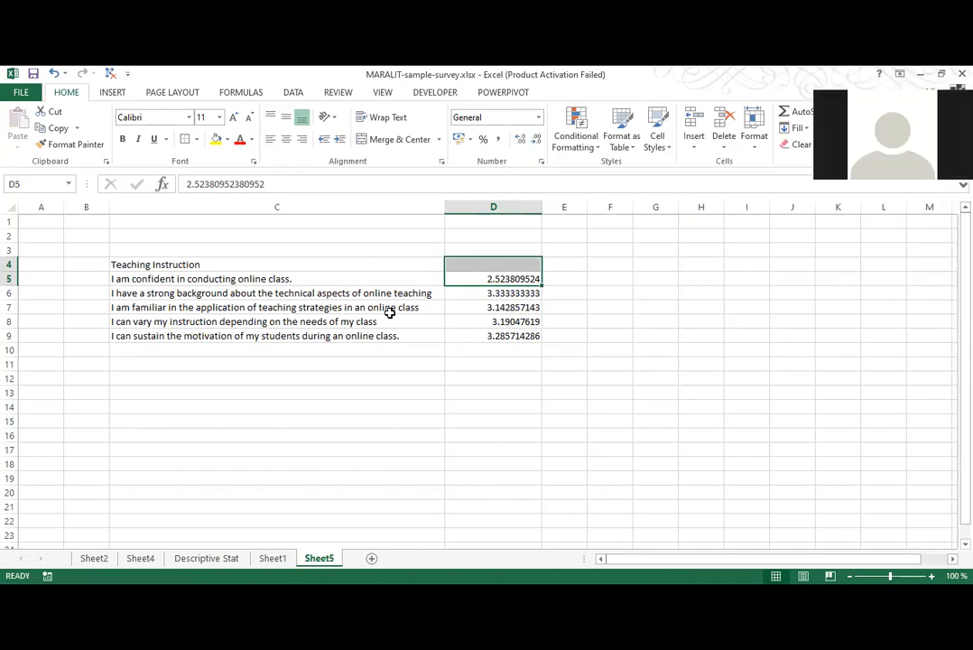
drag(507, 279, 502, 336)
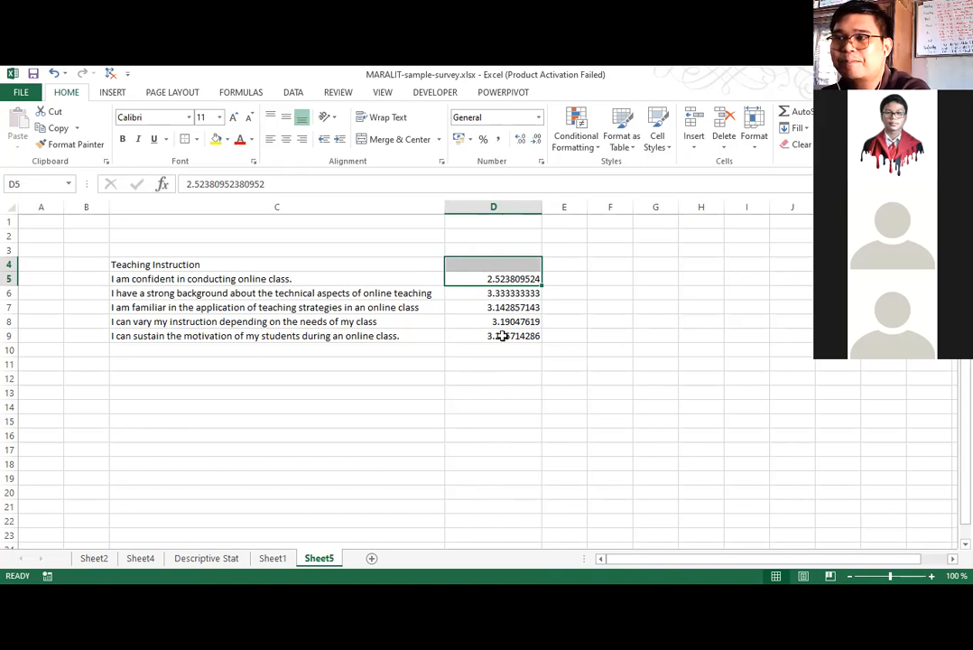
click(536, 139)
click(536, 139)
click(536, 139)
click(535, 139)
click(536, 139)
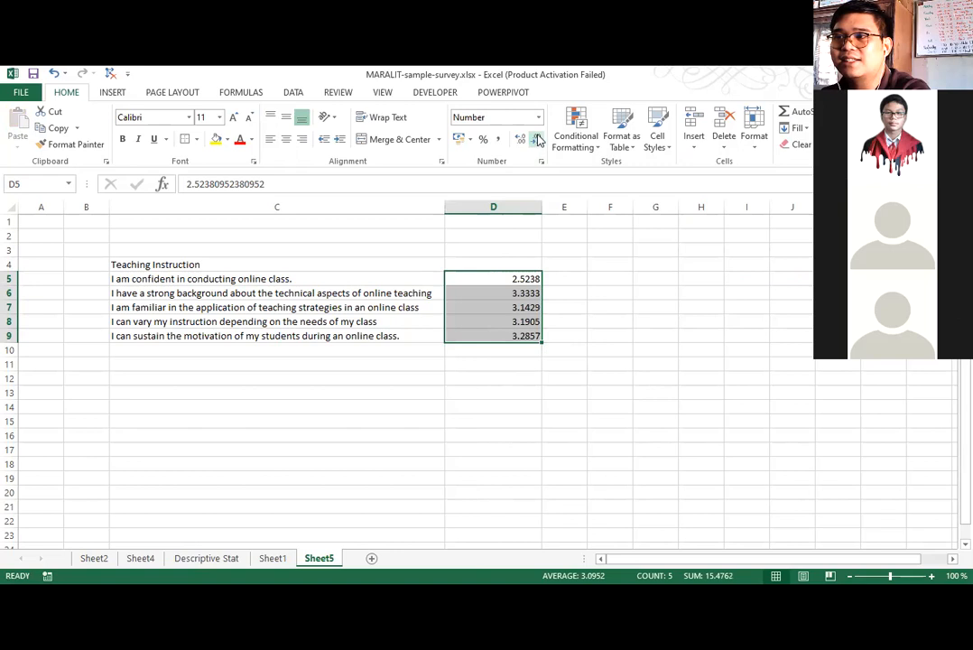
click(536, 139)
click(536, 139)
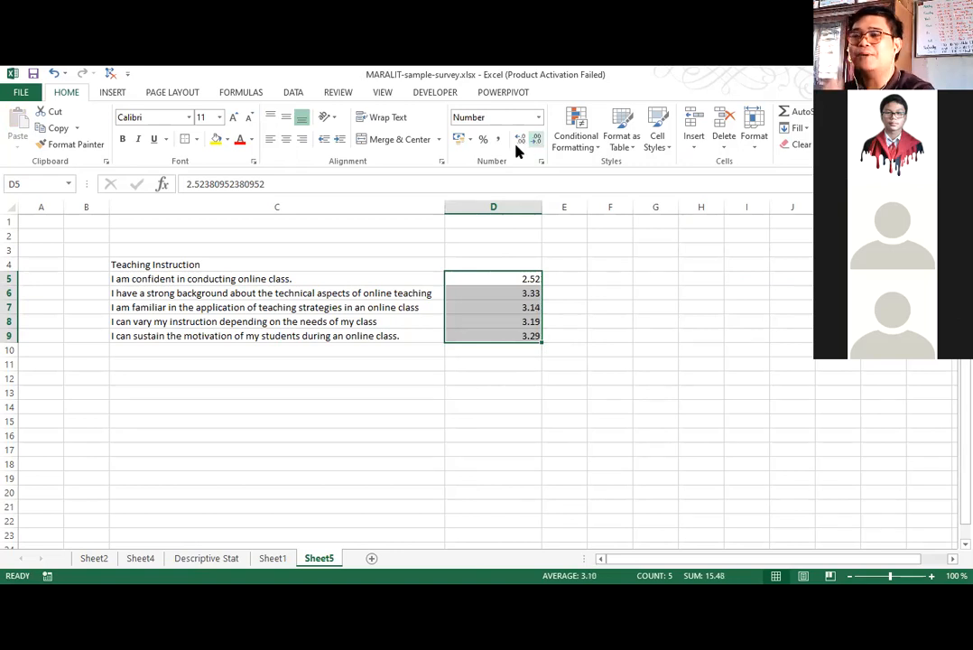
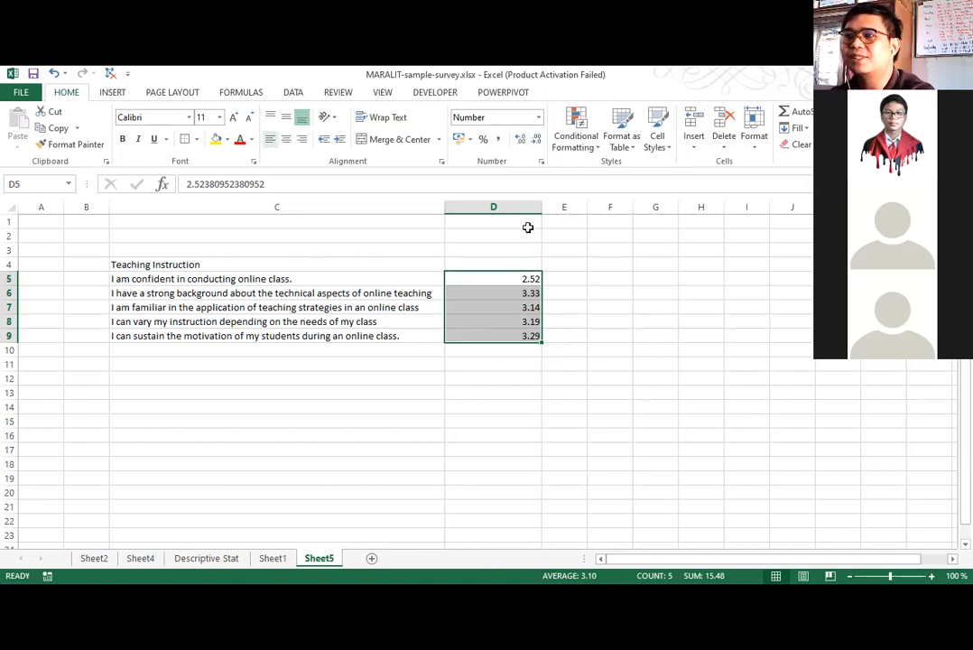
Check the next category name on Sheet1 and enter the heading "Teaching Motivation" in C11 of Sheet5.
click(177, 367)
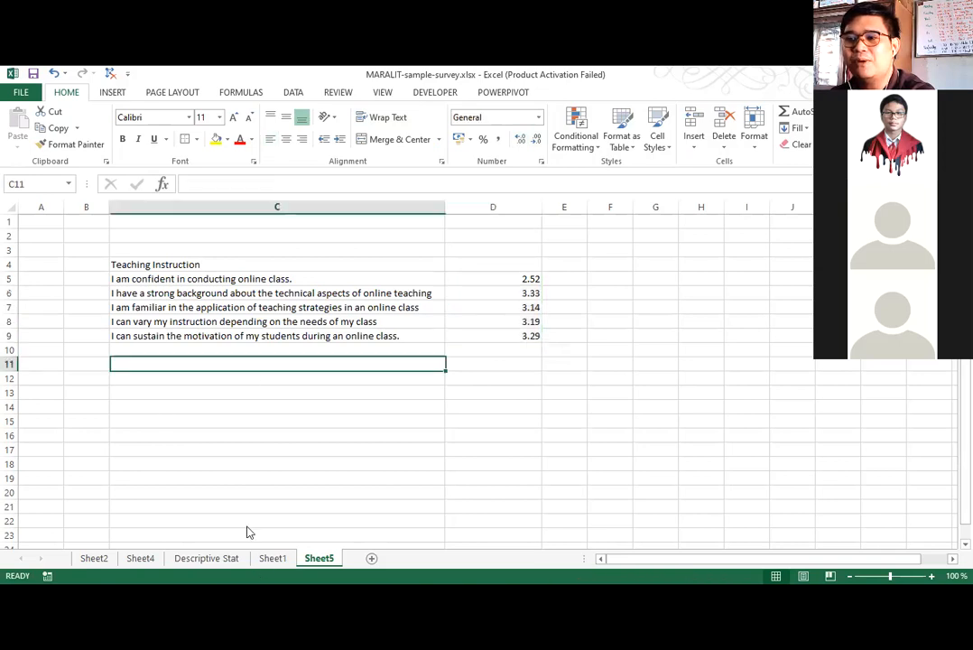
click(272, 558)
scroll(672, 252, up, 6)
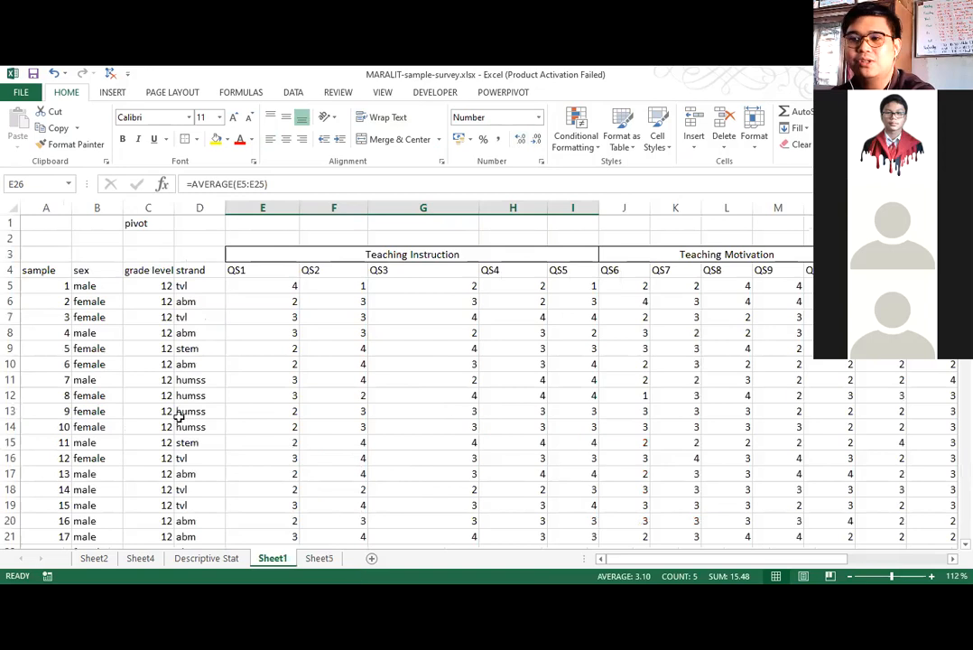
key(ctrl+Page_Down)
text(T)
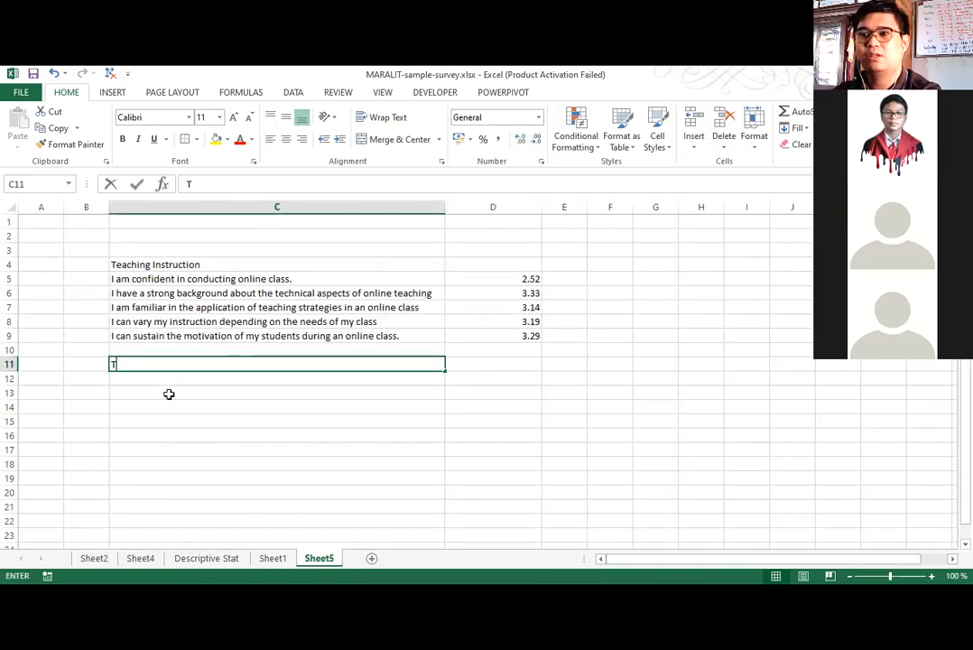
text(eaching Motivti)
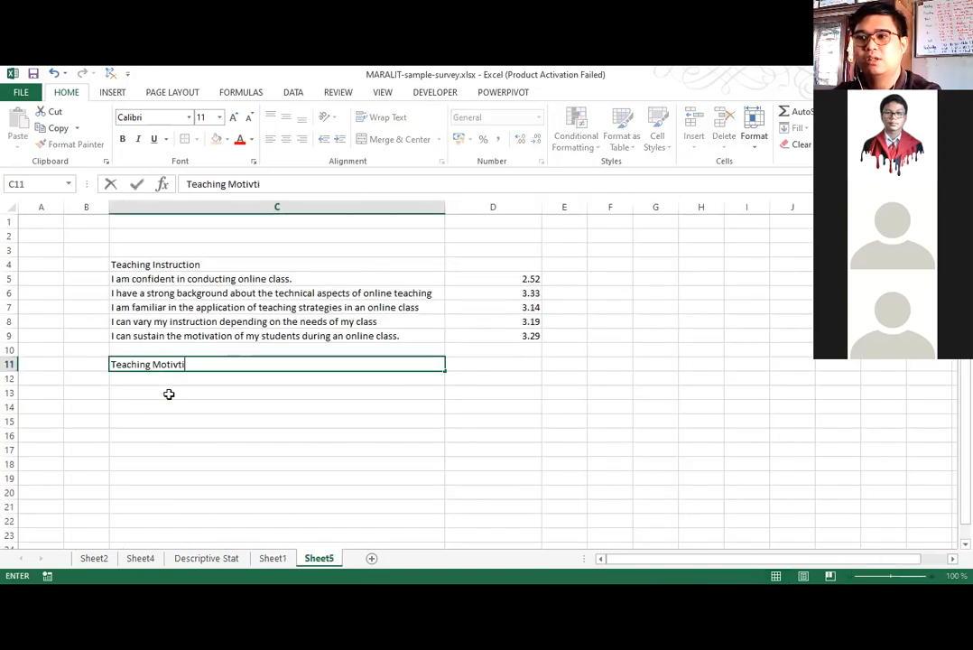
key(BackSpace)
key(BackSpace)
text(ation)
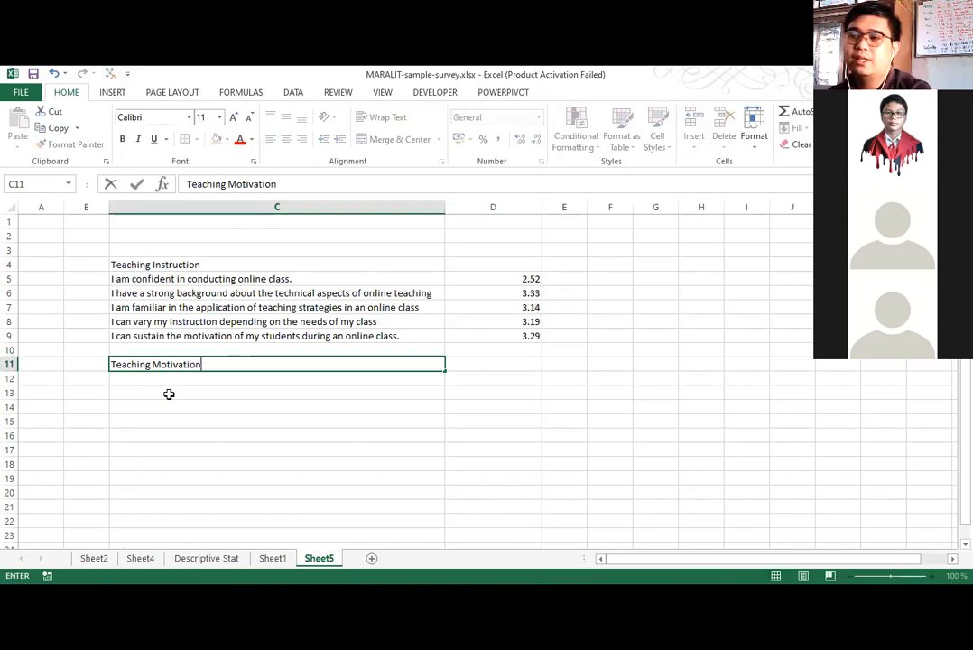
key(Return)
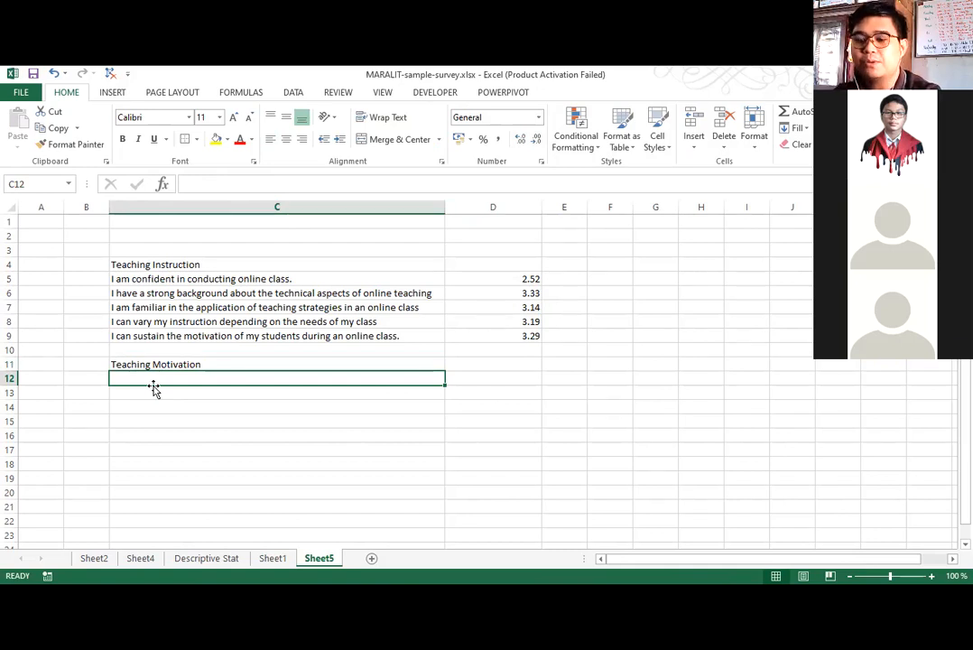
Enter QS6 in C12 and fill the series down to QS10 in C16.
key(BackSpace)
text(QS)
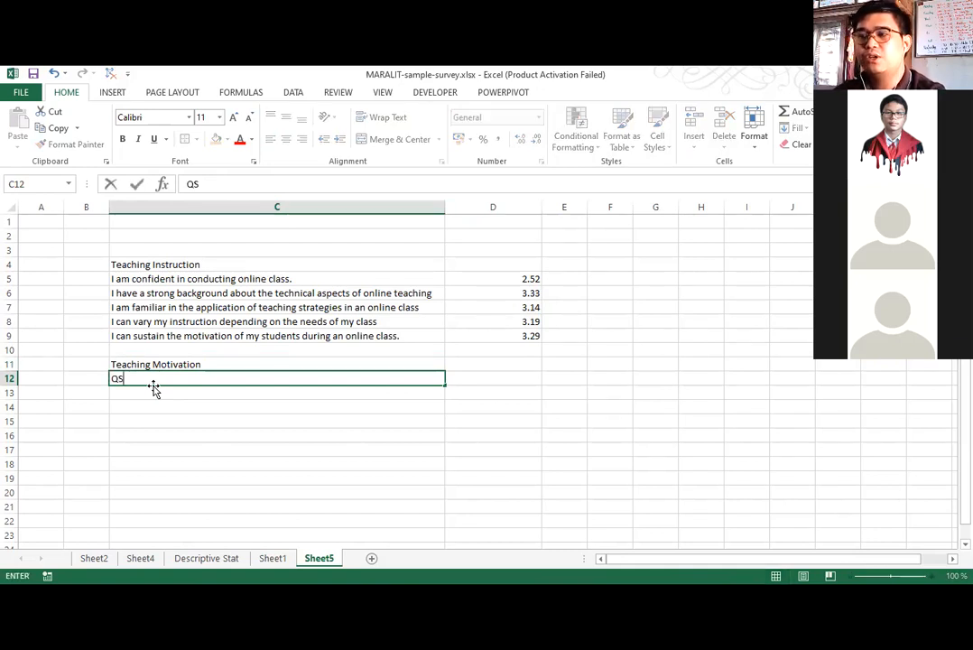
text(6)
key(Return)
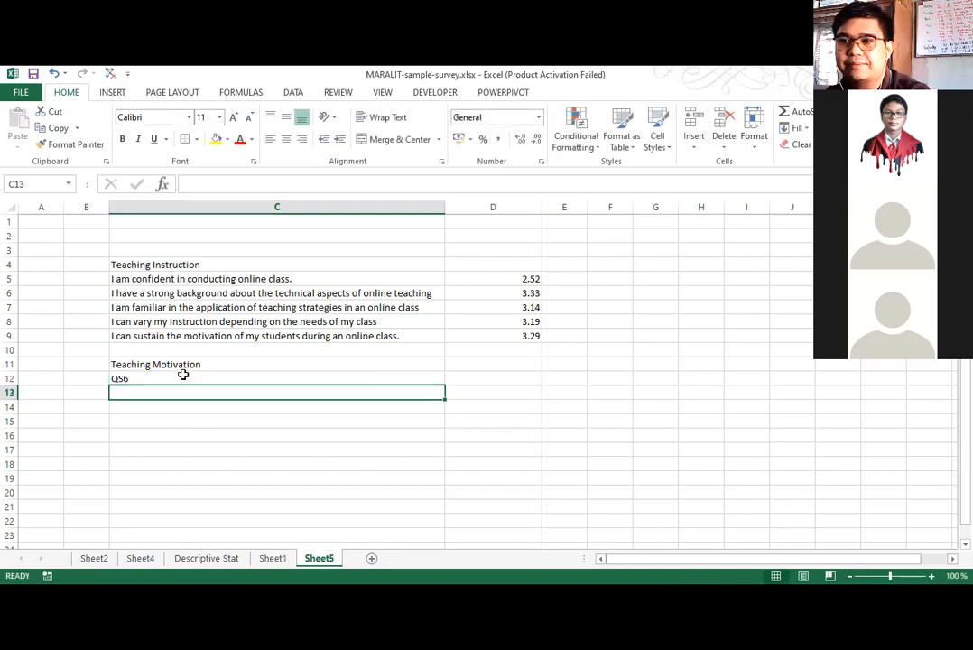
click(182, 373)
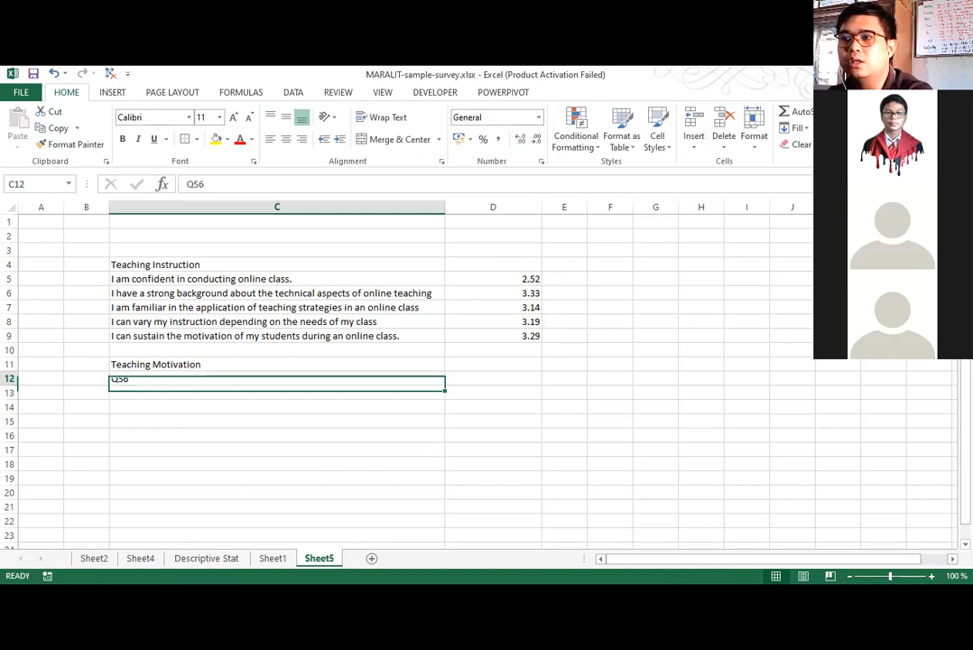
Copy the five Teaching Motivation averages in J26:N26 of Sheet1.
click(271, 558)
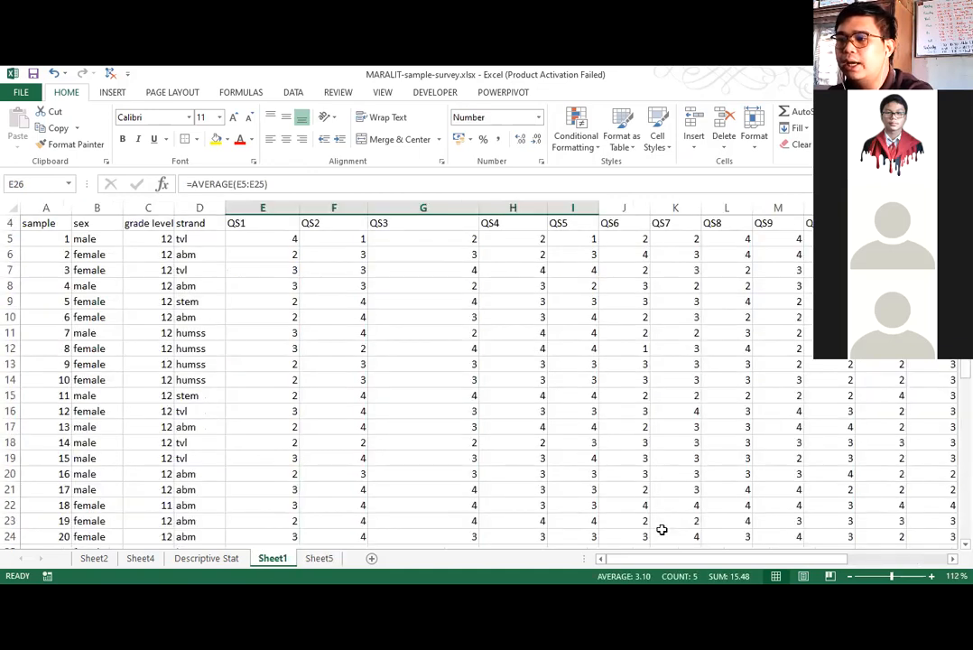
scroll(560, 442, down, 2)
drag(635, 521, 835, 528)
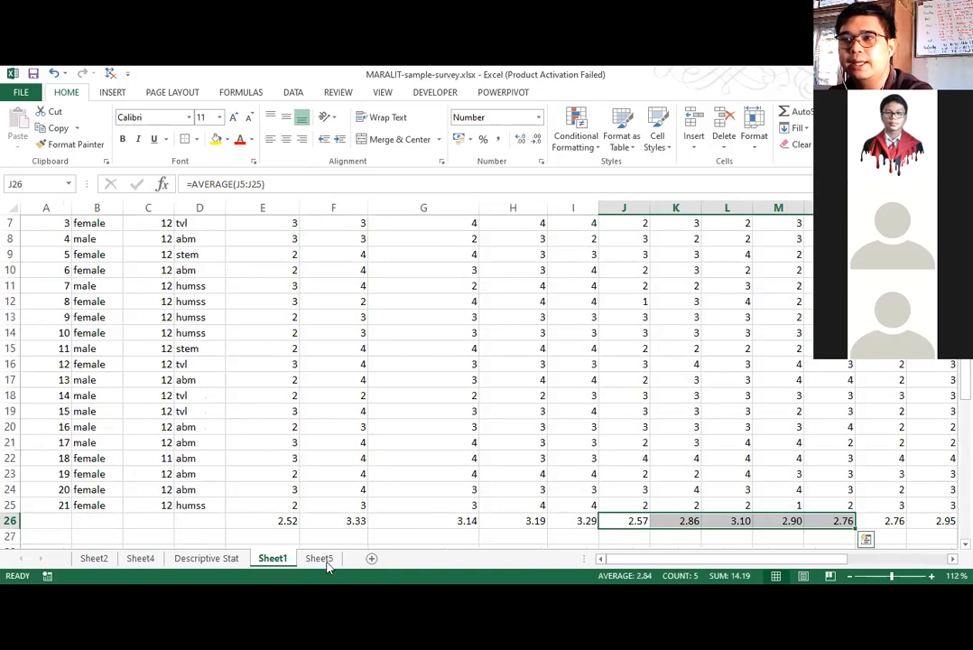
key(ctrl+c)
Paste the copied averages as values only into Sheet5 starting at I6, and paste that row transposed at D12 beside QS6 to QS10.
key(ctrl+Page_Down)
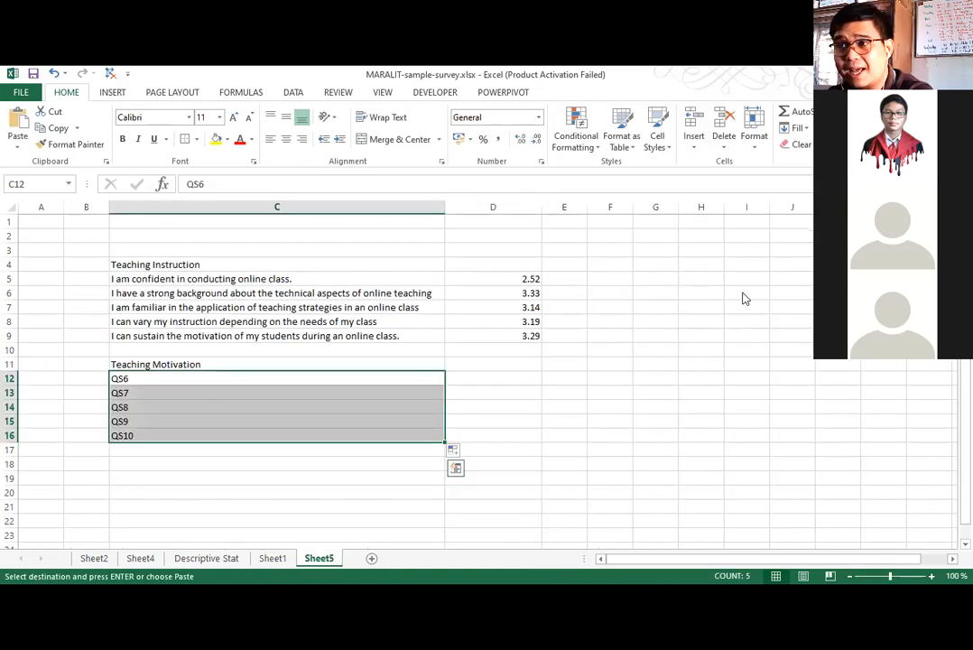
right_click(744, 298)
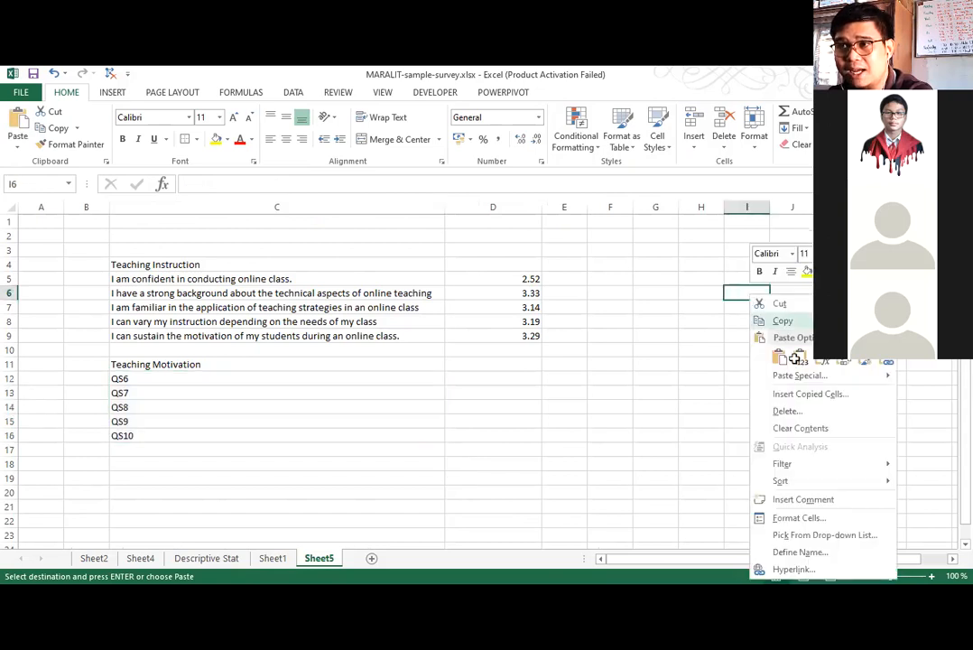
click(795, 358)
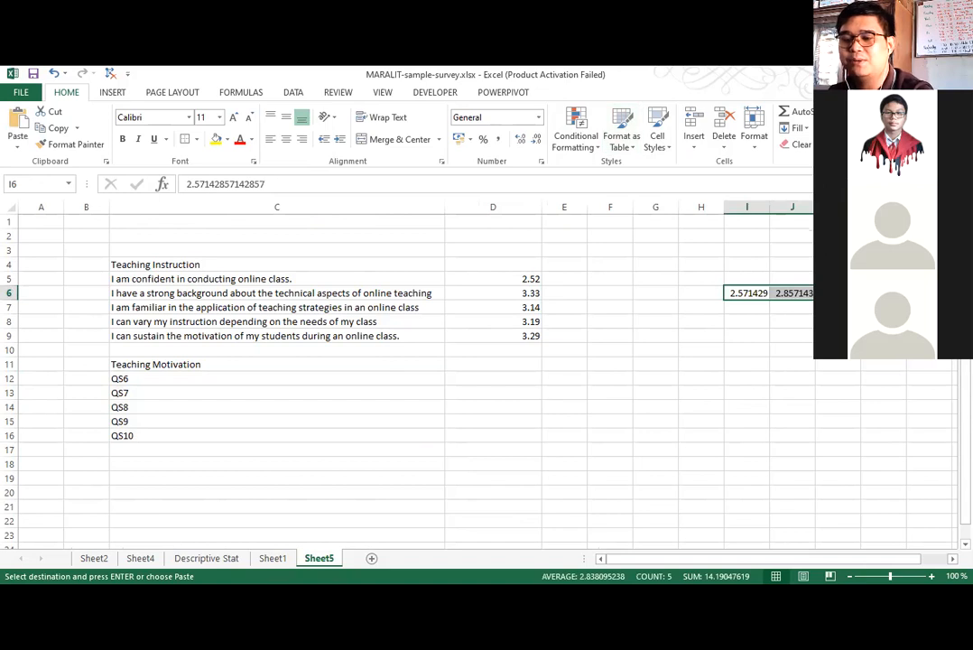
key(ctrl+c)
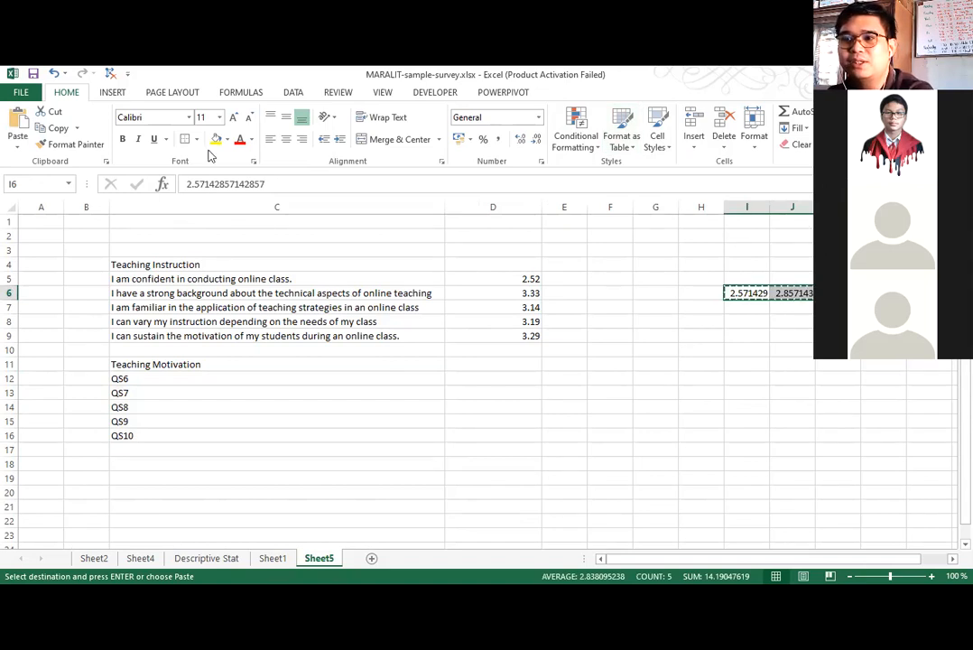
right_click(476, 378)
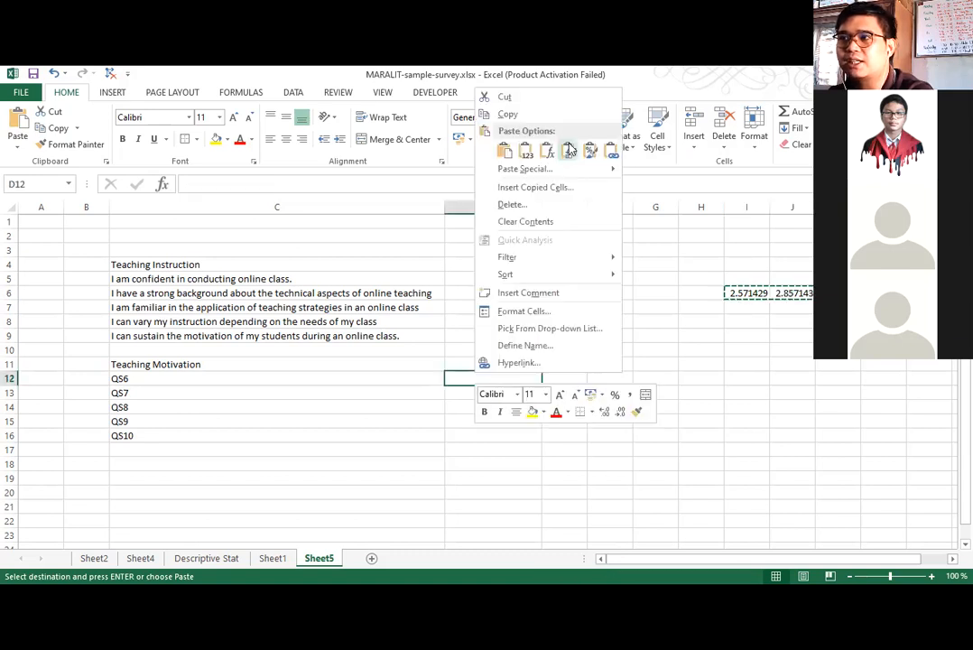
click(569, 152)
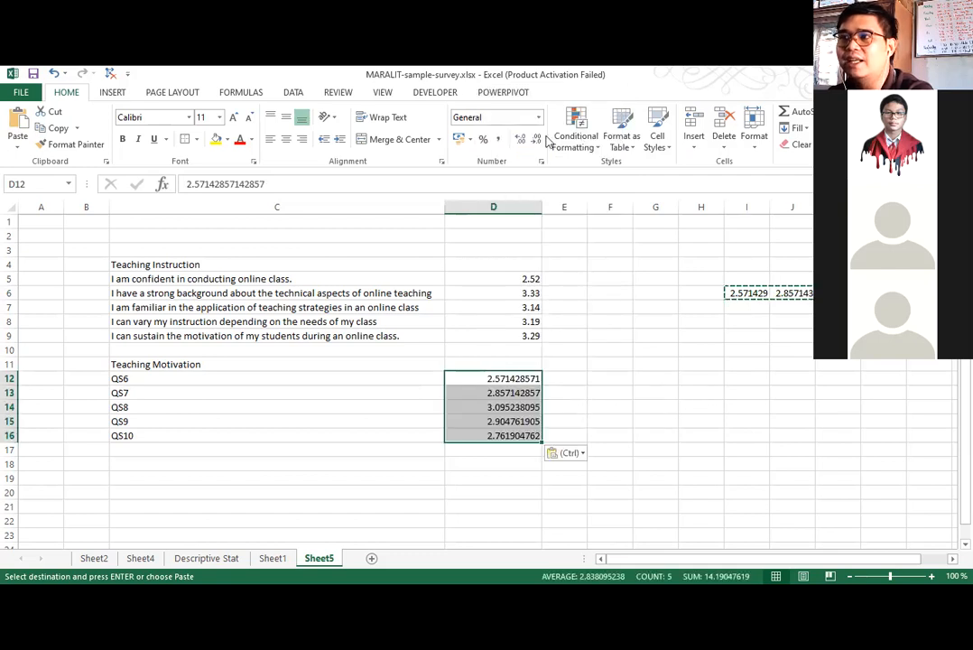
Format the Teaching Motivation averages in D12:D16 to two decimal places and clear the helper row I6:M6.
click(536, 140)
click(536, 140)
click(536, 140)
click(536, 140)
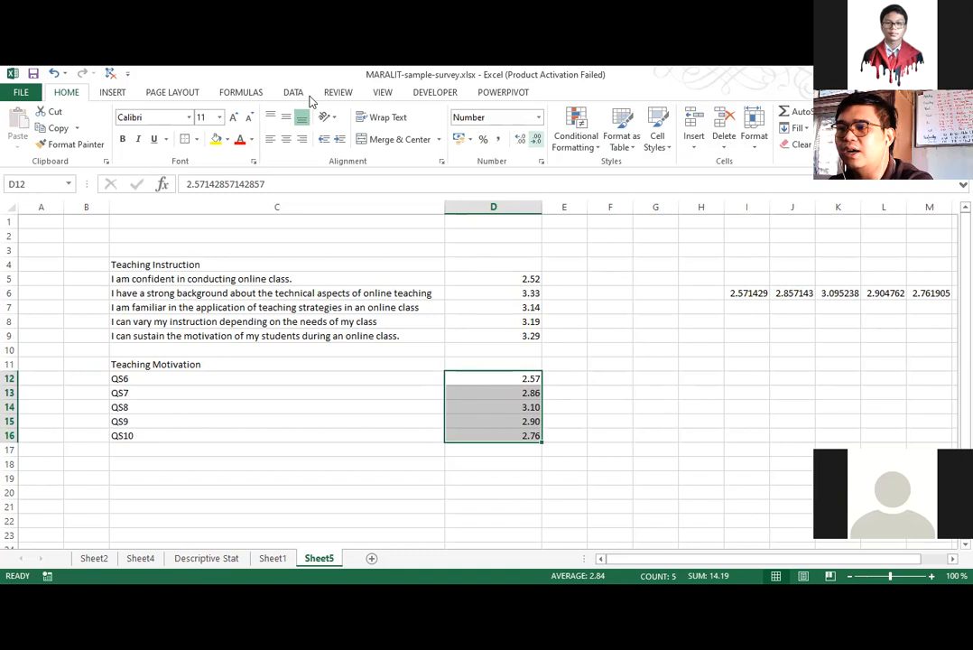
drag(747, 293, 896, 299)
key(Delete)
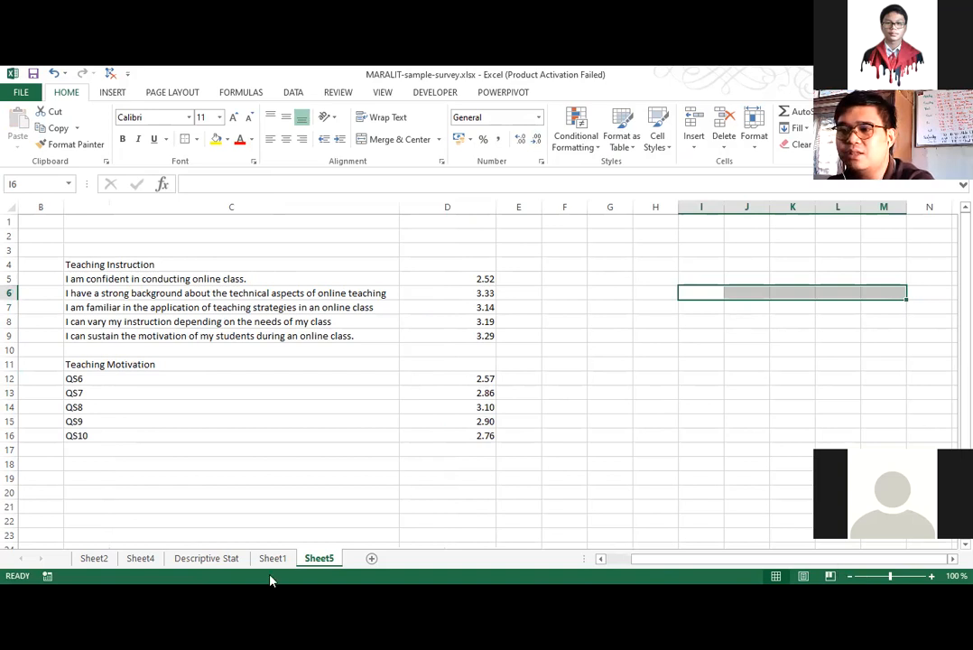
Check the third category name on Sheet1 and enter the heading "Classroom Routine" in C18 of Sheet5.
key(ctrl+Page_Up)
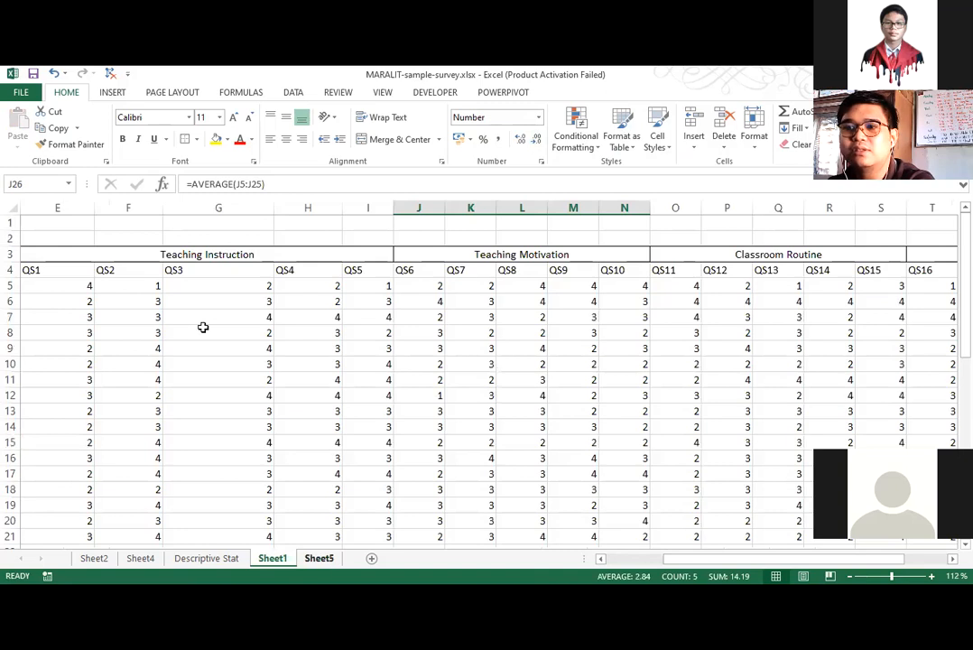
key(ctrl+Page_Down)
click(134, 465)
text(cLASS)
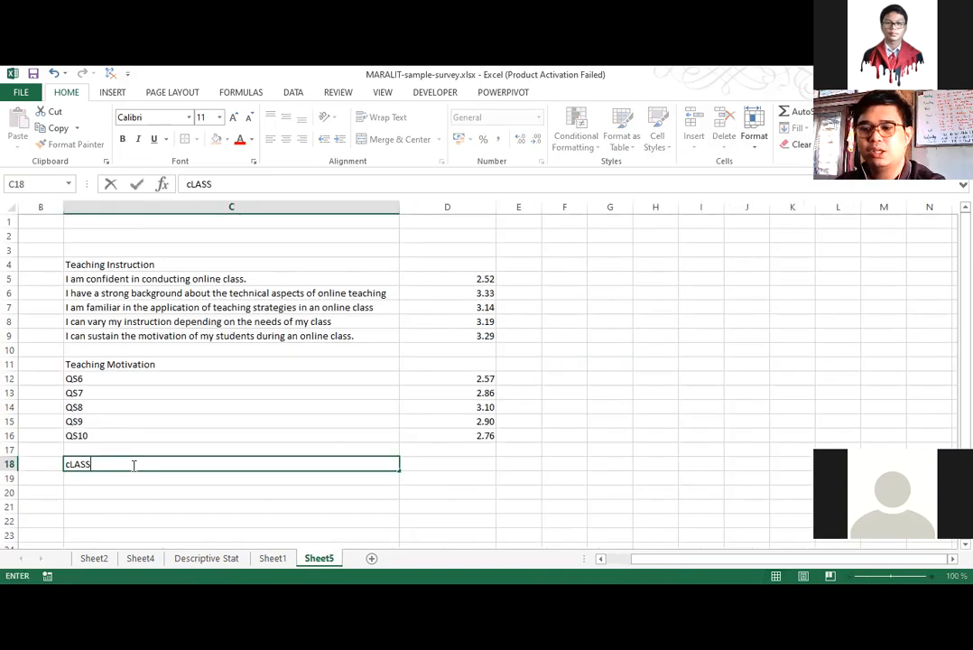
key(BackSpace)
key(BackSpace)
key(BackSpace)
key(BackSpace)
key(BackSpace)
text(Classroom Routine)
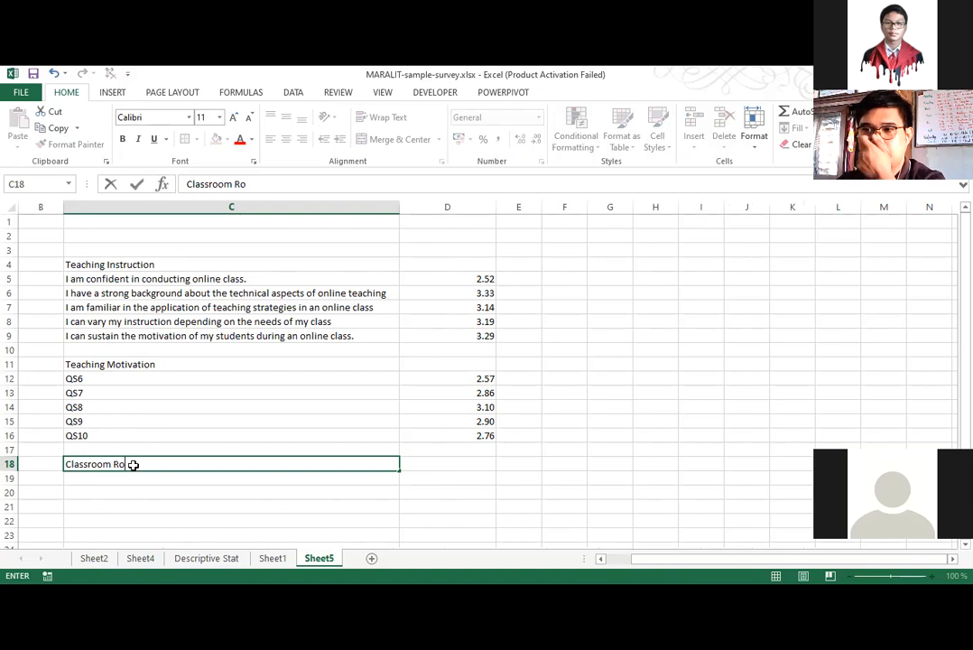
key(Return)
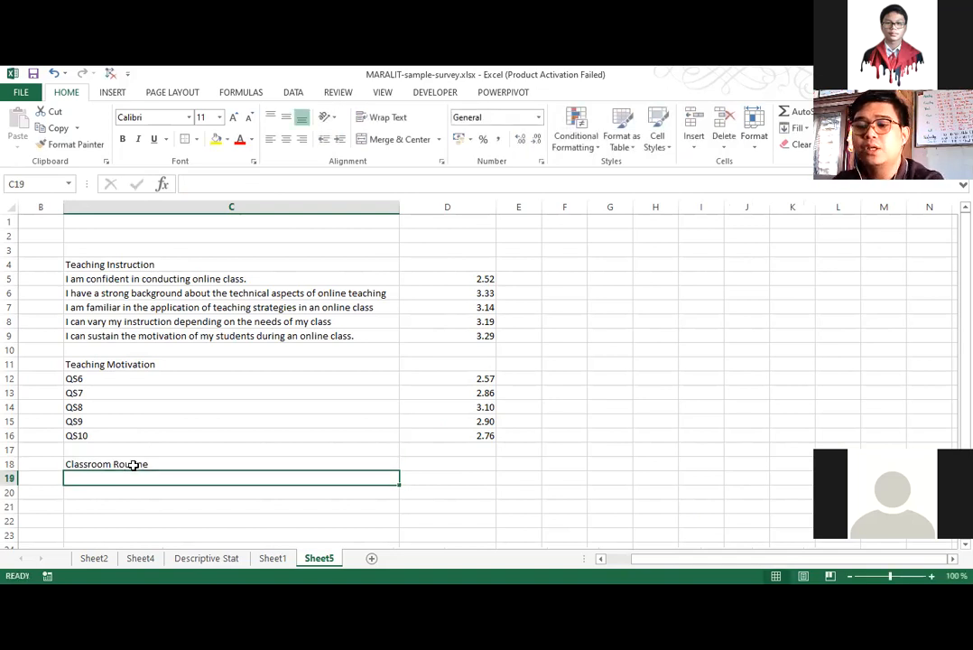
Enter QS11 in C19 and fill the series down to QS15 in C23.
text(QS)
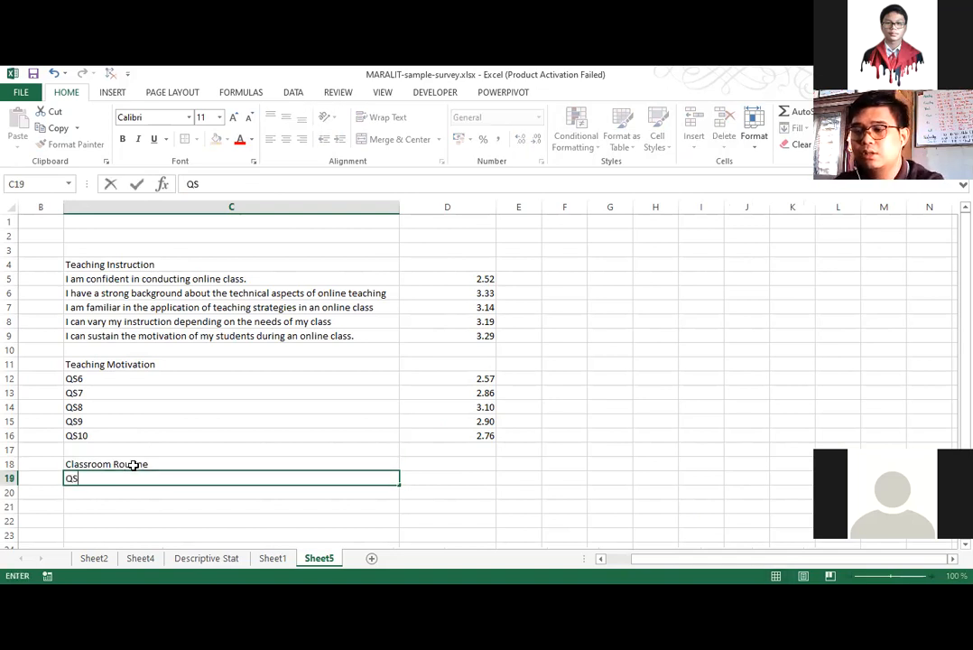
text(10)
key(Return)
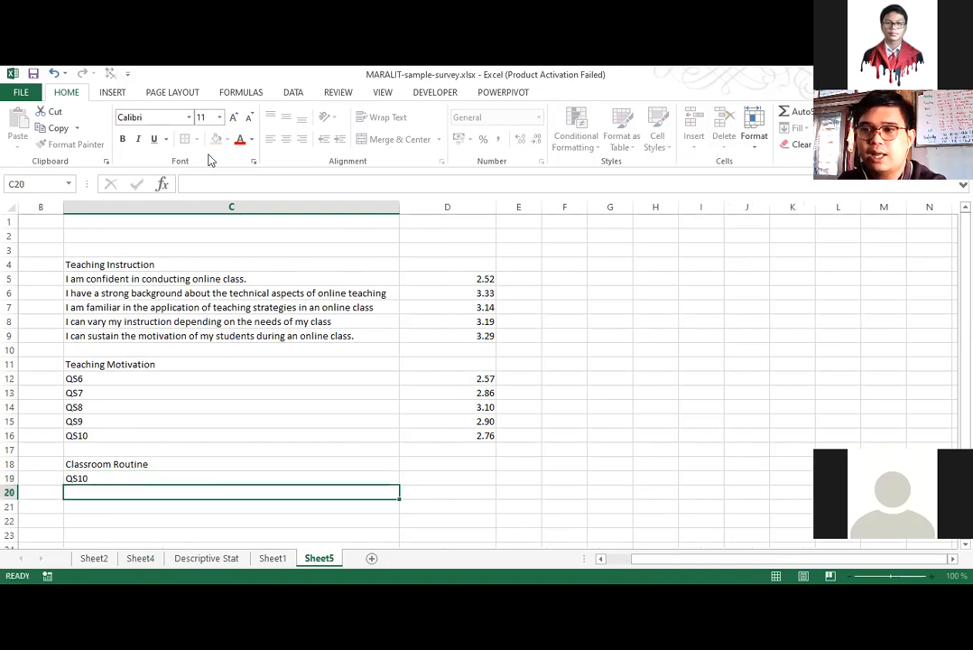
key(Up)
click(214, 184)
key(BackSpace)
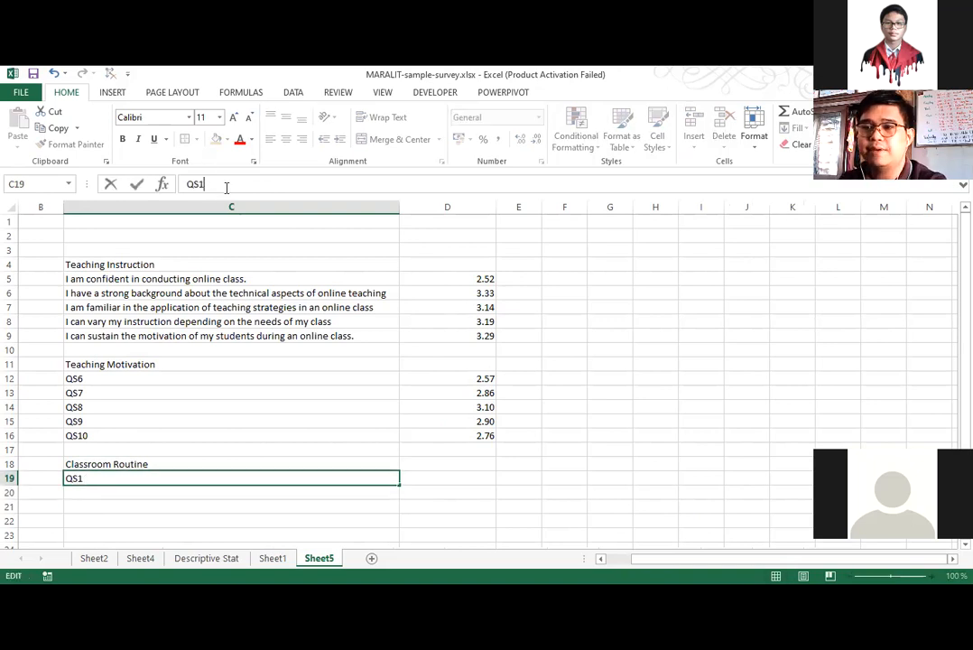
text(1)
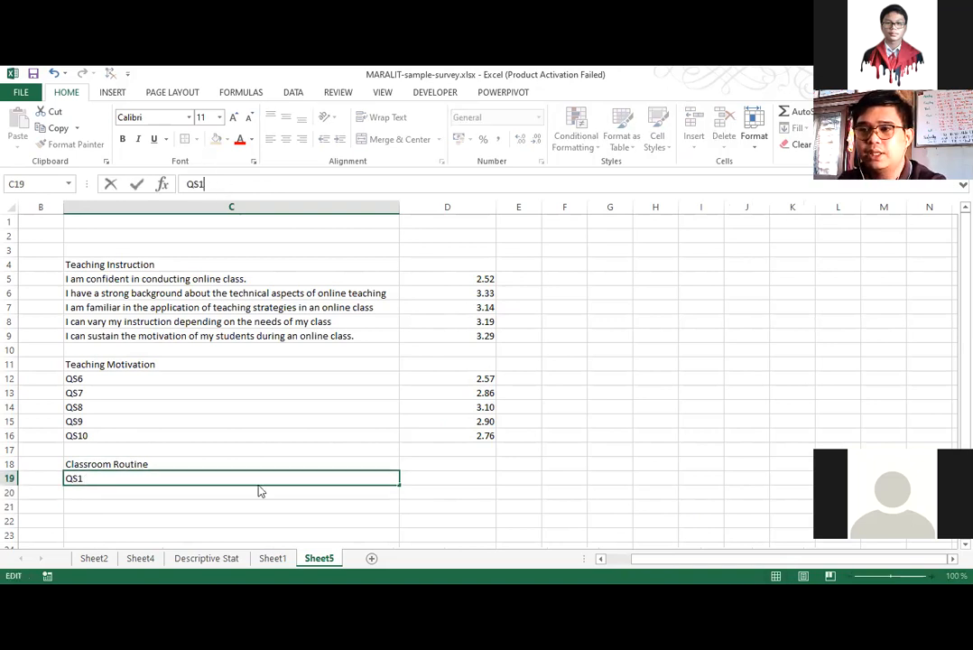
click(395, 482)
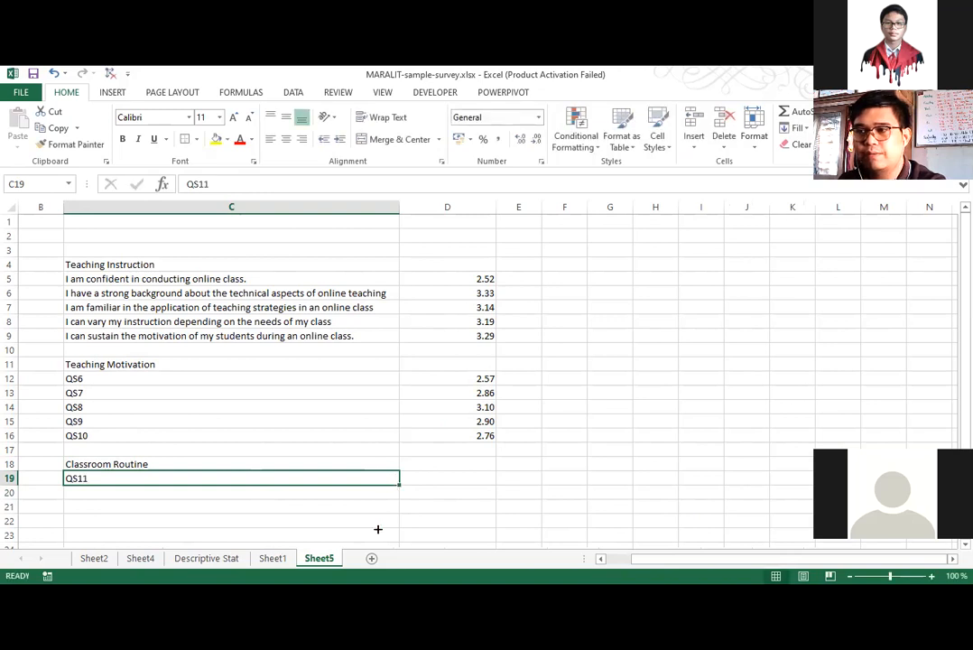
click(452, 498)
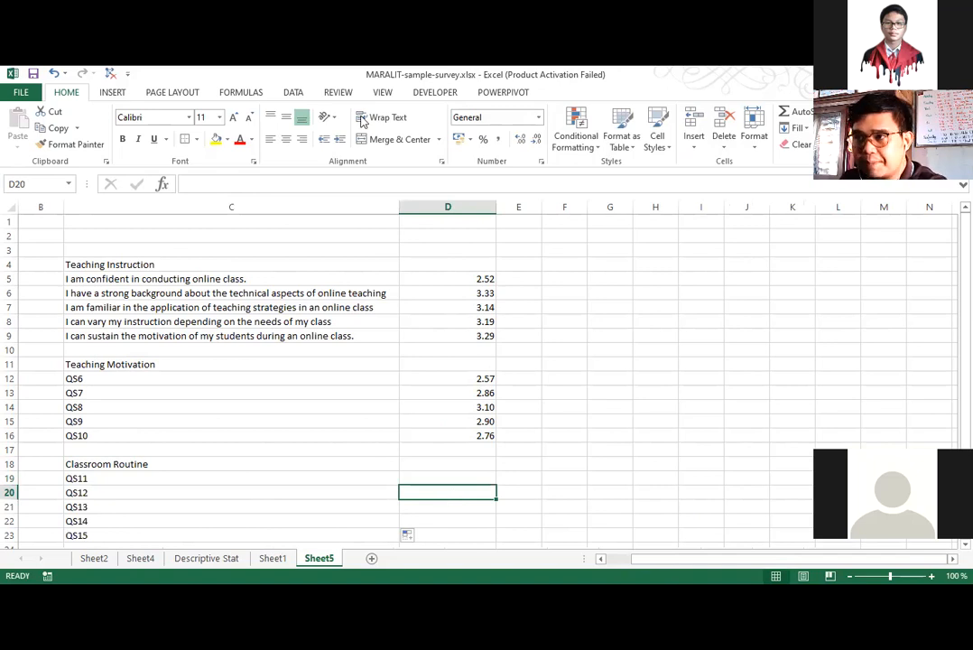
Copy the five Classroom Routine averages from row 26 of Sheet1, paste them as values into Sheet5 starting at H3, and copy the pasted row.
click(267, 559)
drag(699, 473, 881, 475)
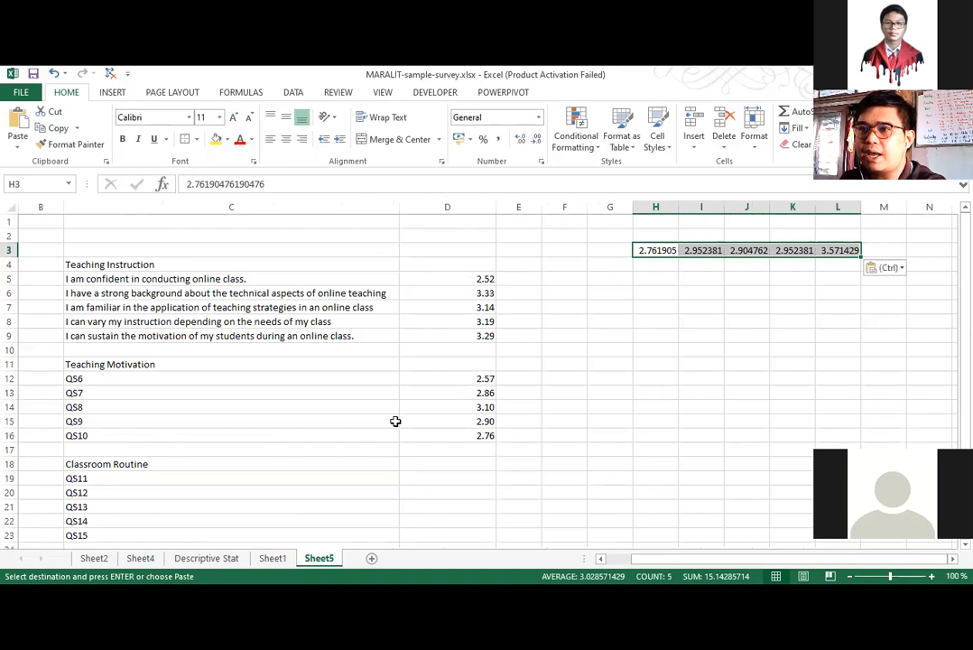
key(ctrl+c)
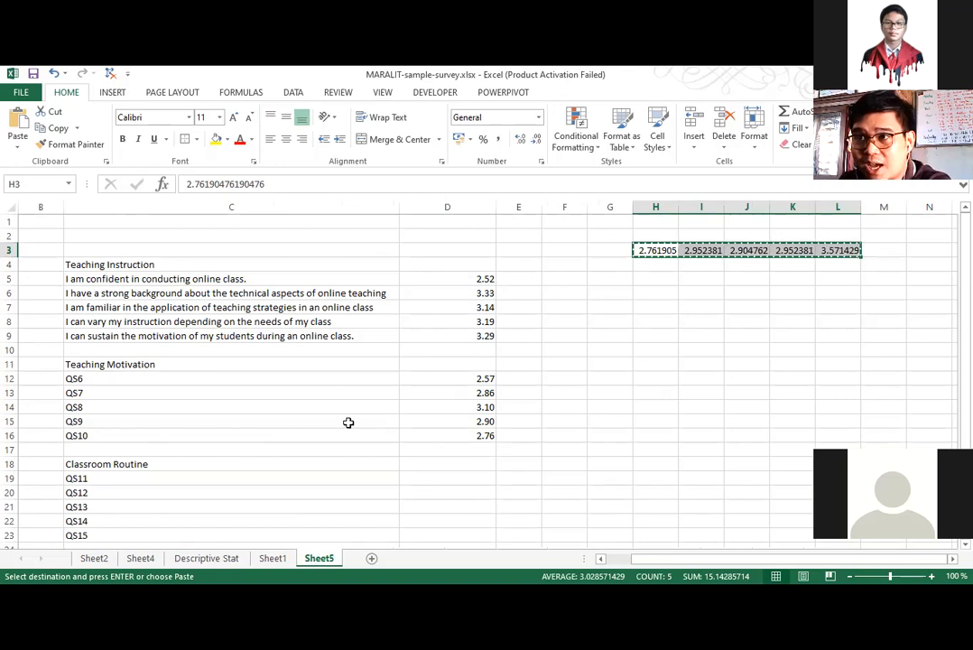
Paste the copied row transposed at D19 and format the Classroom Routine averages in D19:D23 to two decimal places.
right_click(455, 479)
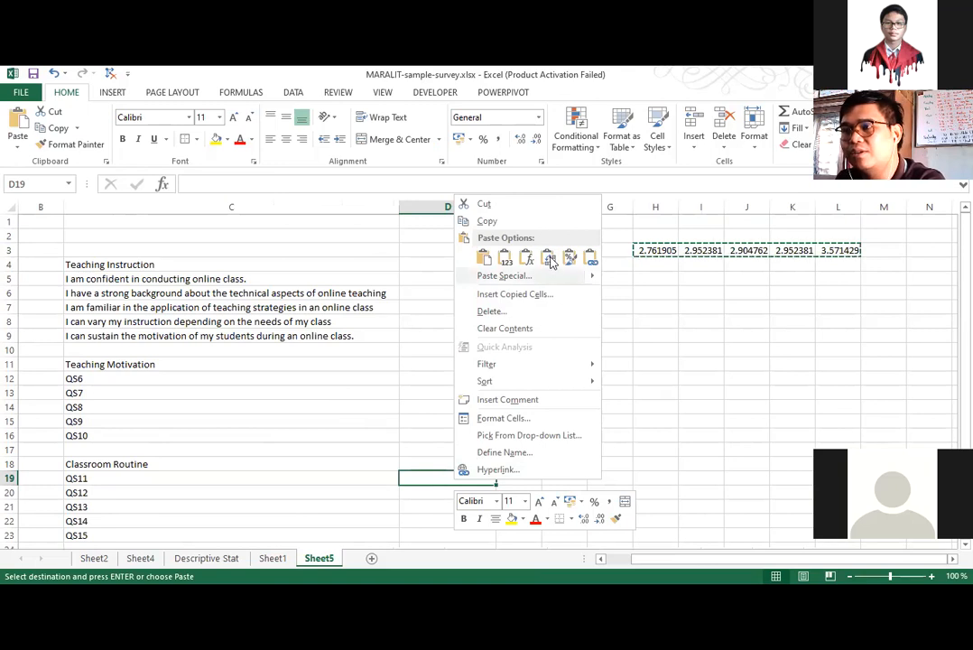
click(537, 140)
click(537, 140)
click(537, 140)
click(537, 140)
click(537, 139)
click(537, 139)
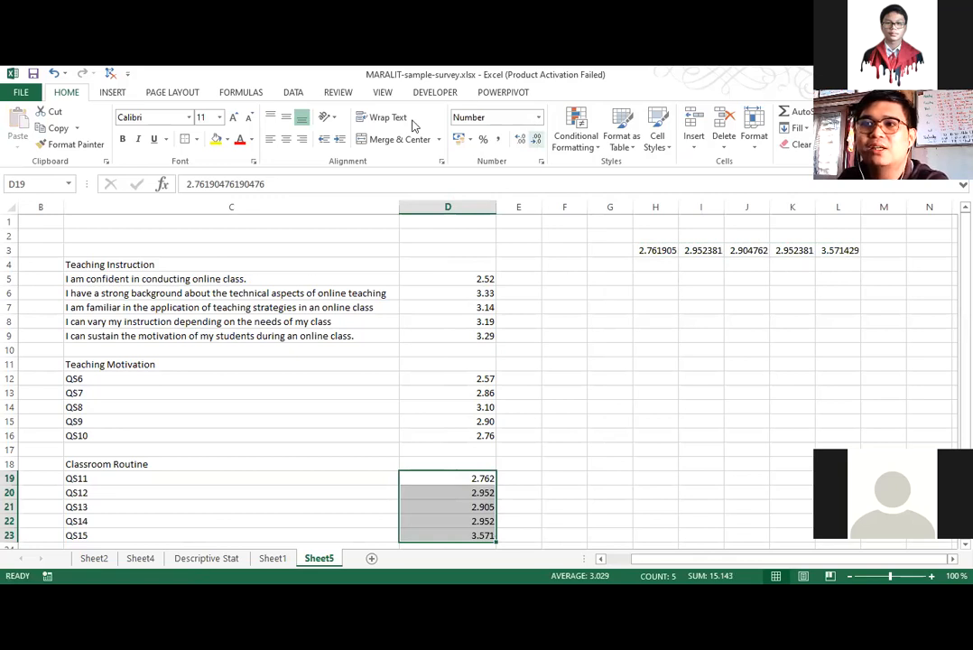
click(538, 139)
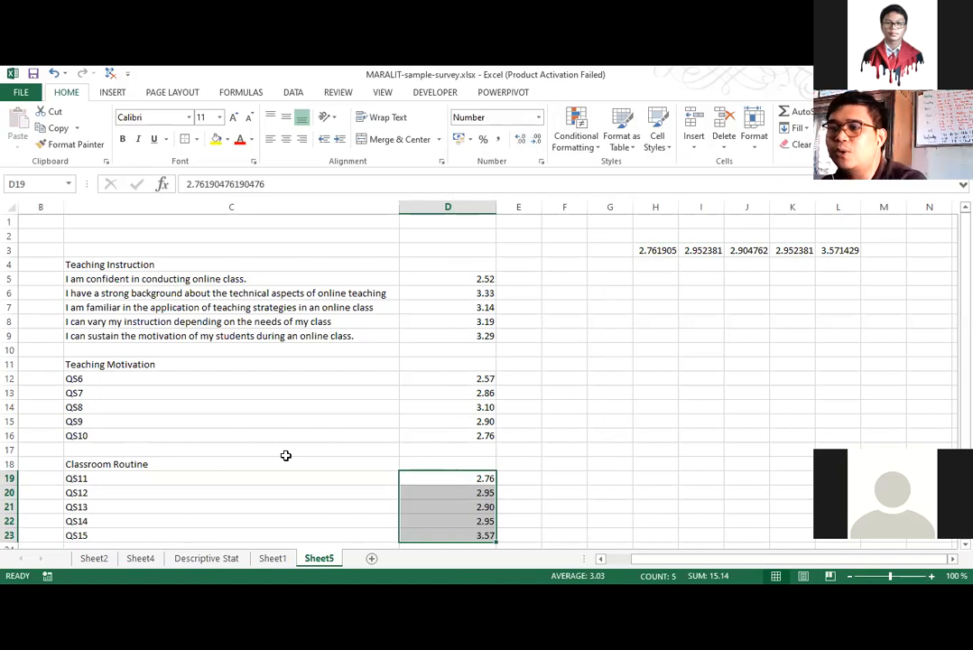
click(566, 533)
scroll(667, 514, down, 1)
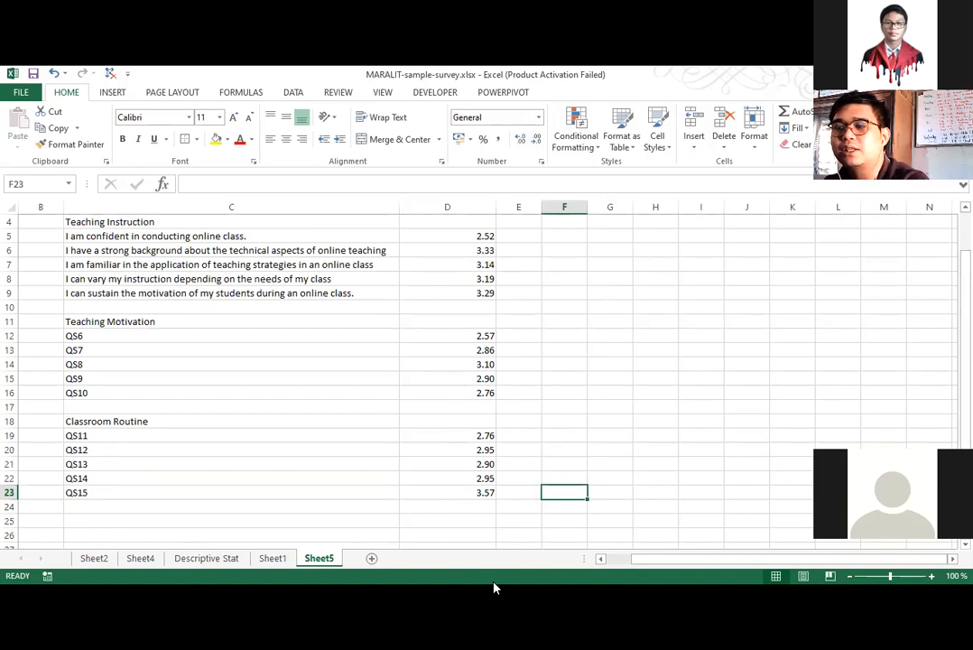
Check the fourth category on Sheet1 and enter the heading "Assessment" in C25 of Sheet5.
click(272, 558)
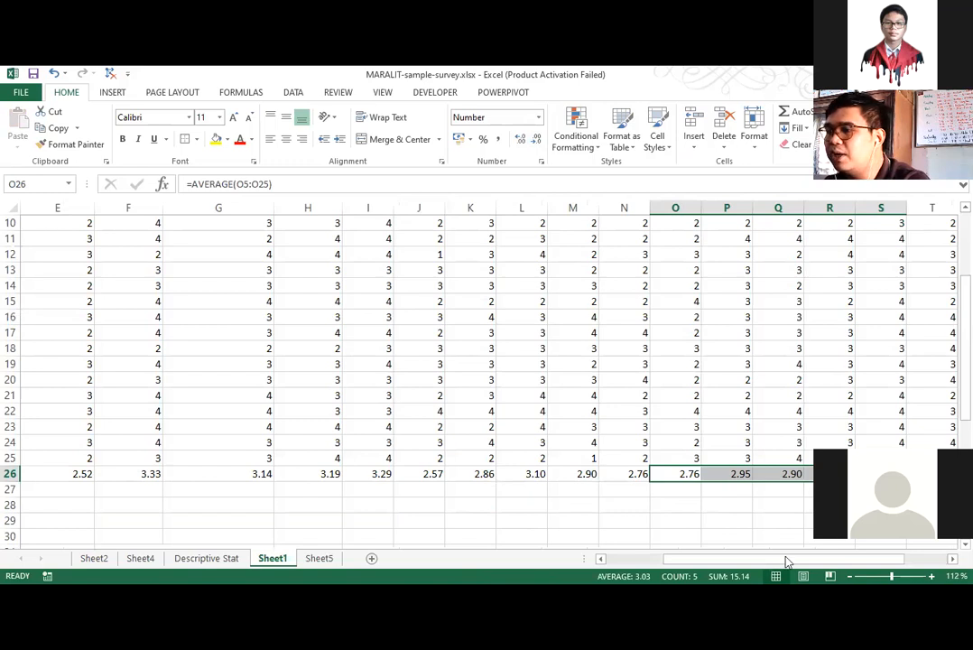
click(312, 559)
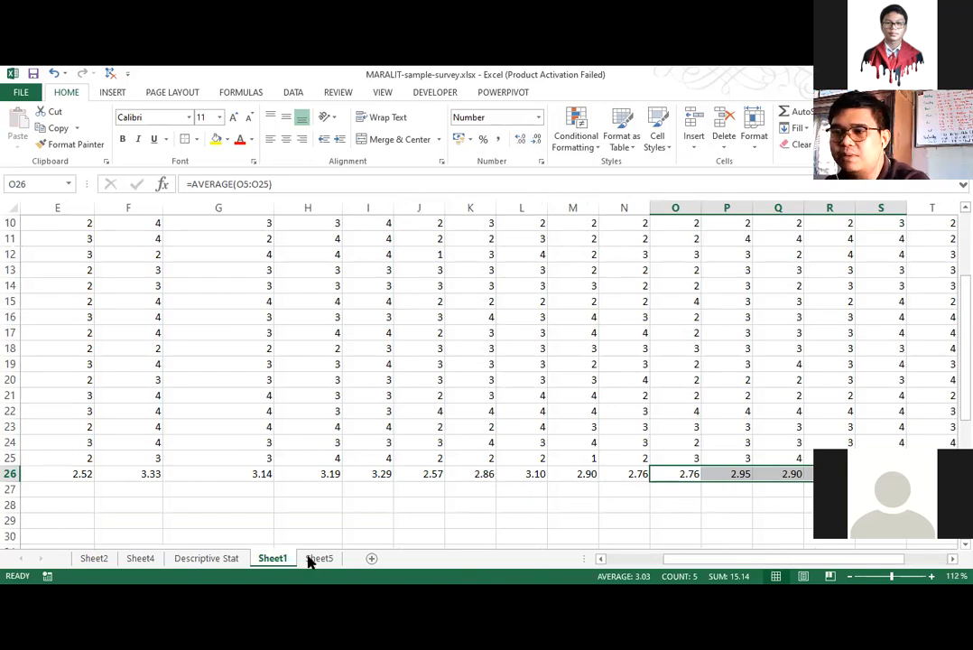
text(Assess)
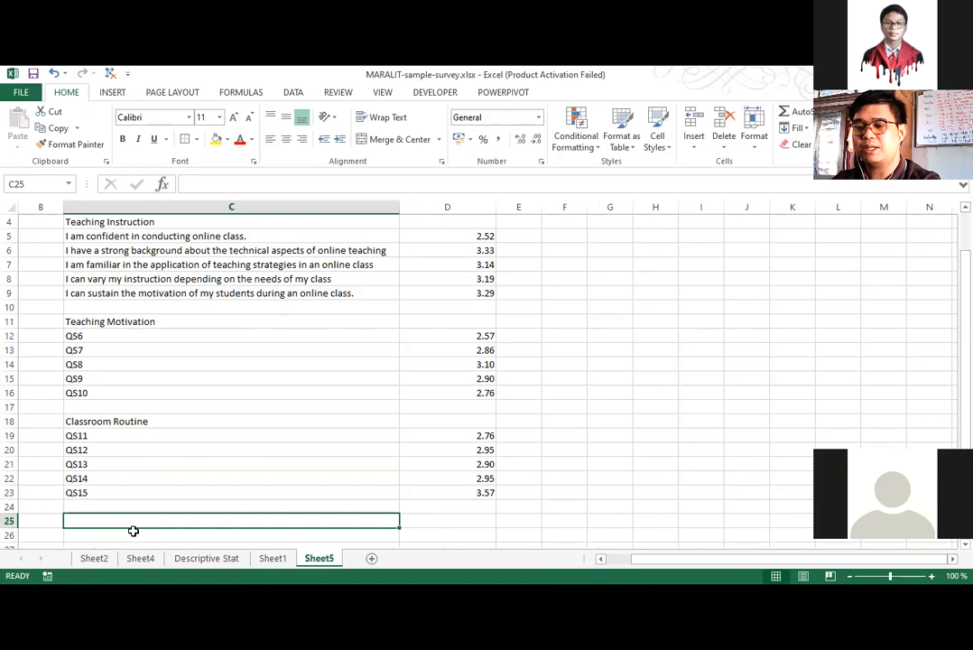
text(ment)
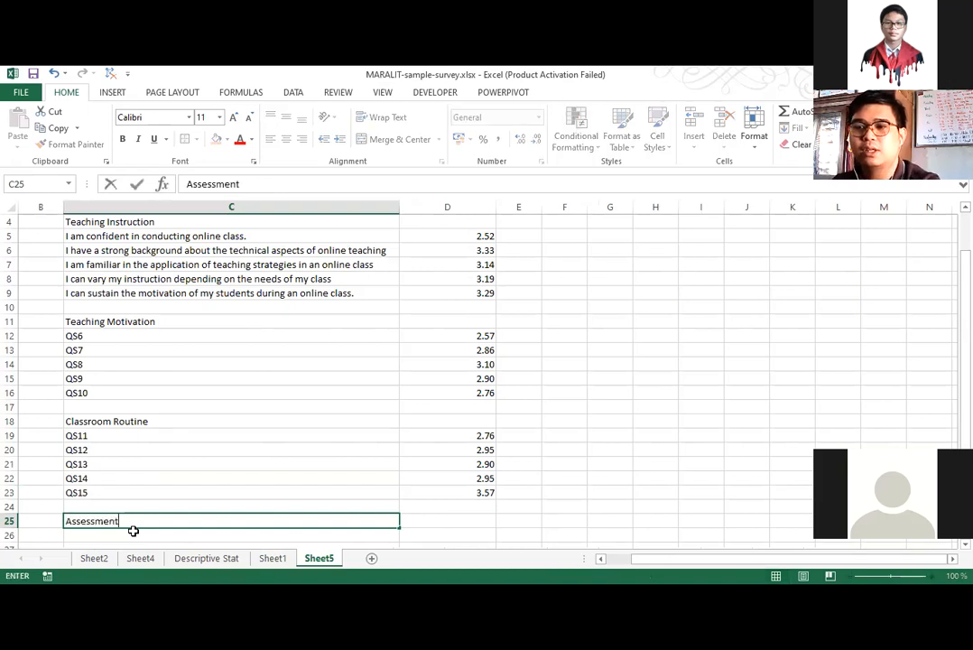
key(Return)
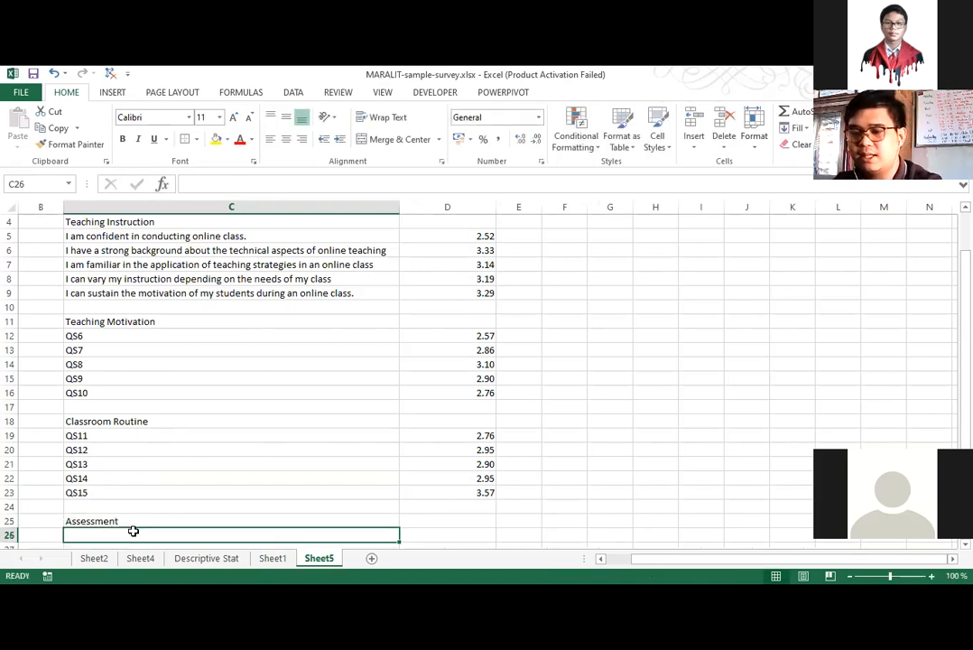
Enter QS16 in C26 and fill the series down to QS20 in C30.
text(QS16)
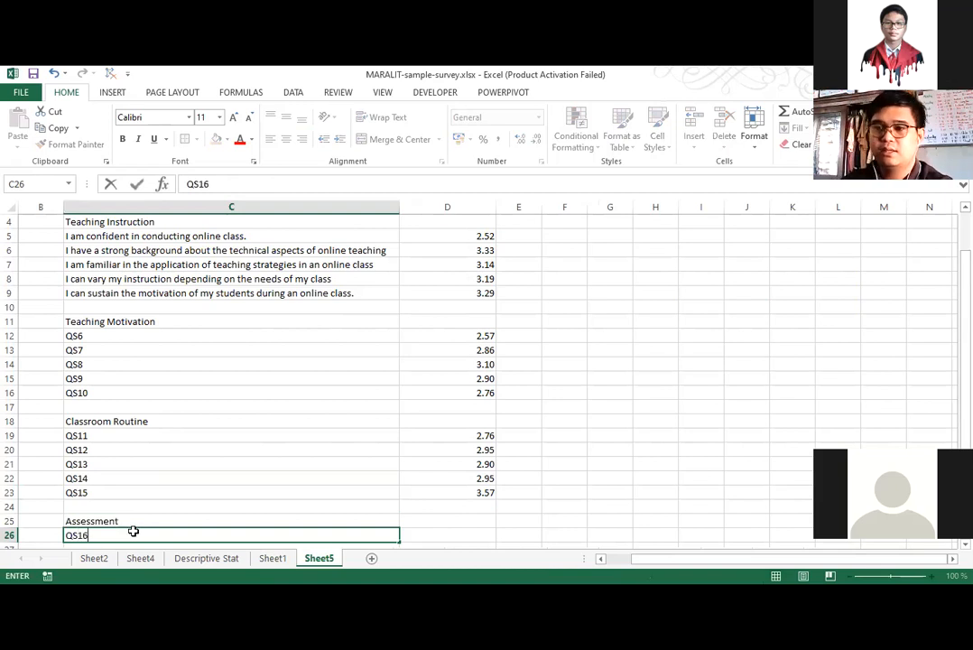
key(Return)
click(126, 519)
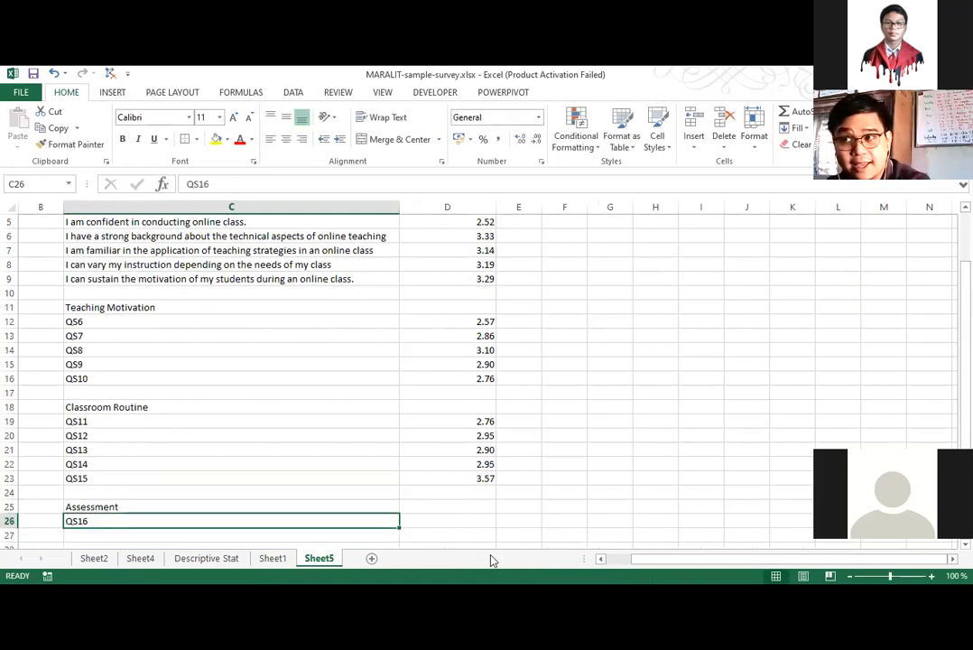
drag(399, 528, 403, 584)
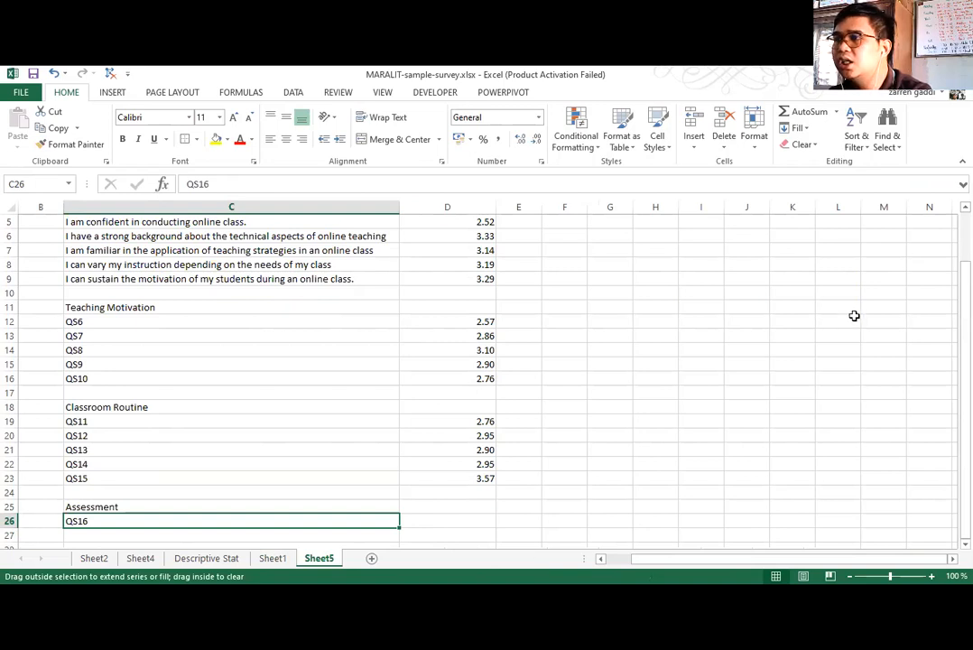
Copy the five Assessment averages in T26:X26 of Sheet1 and paste them as values into Sheet5 starting at I27.
key(ctrl+Page_Up)
drag(679, 428, 903, 426)
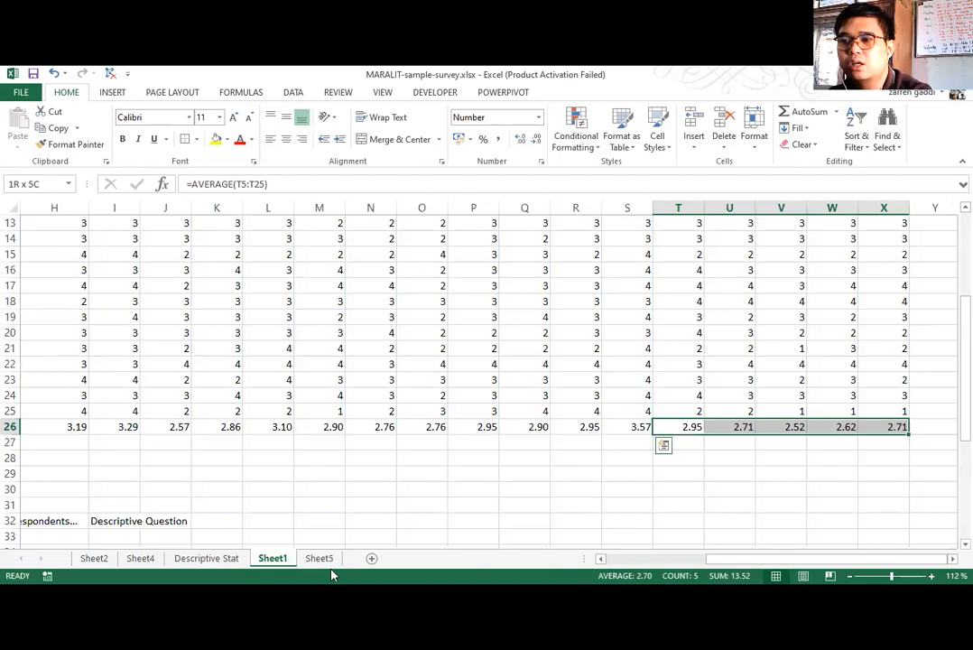
key(ctrl+c)
key(ctrl+Page_Down)
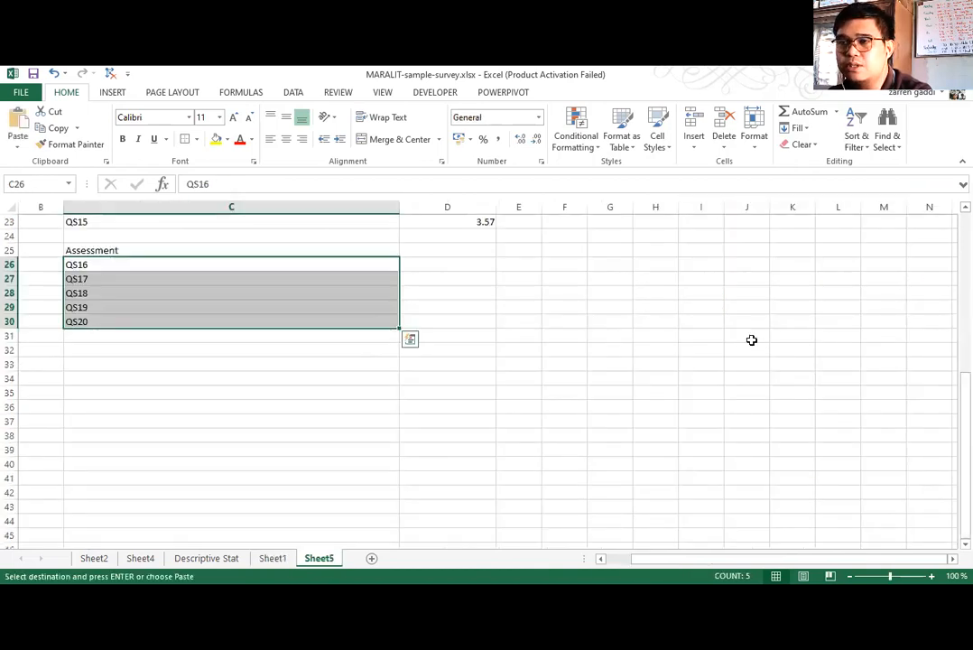
right_click(701, 279)
click(752, 341)
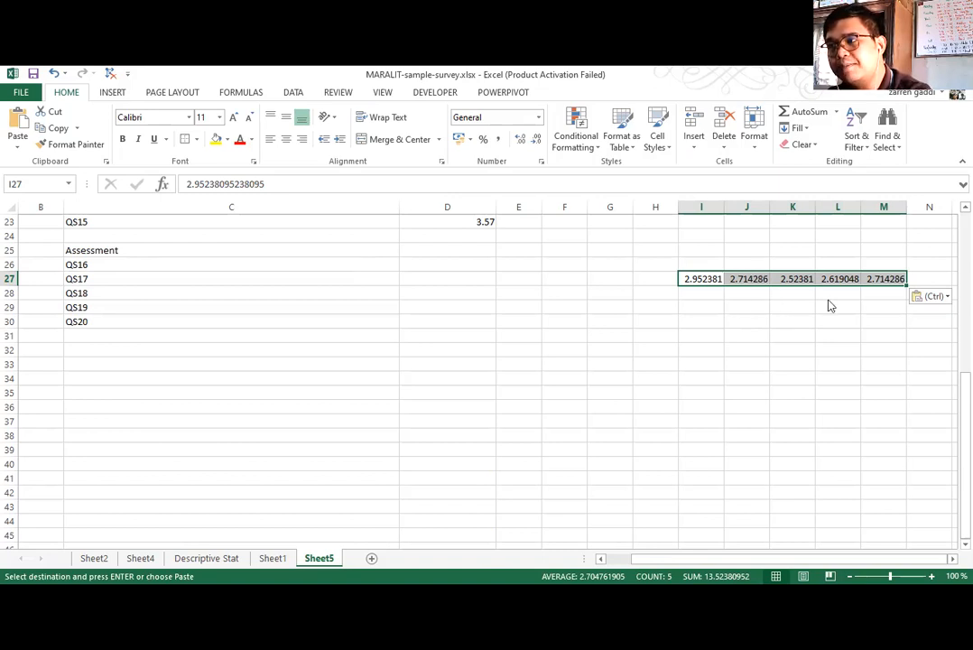
Copy the pasted row I27:M27, paste it transposed at D26, and format D26:D30 to two decimal places.
key(ctrl+c)
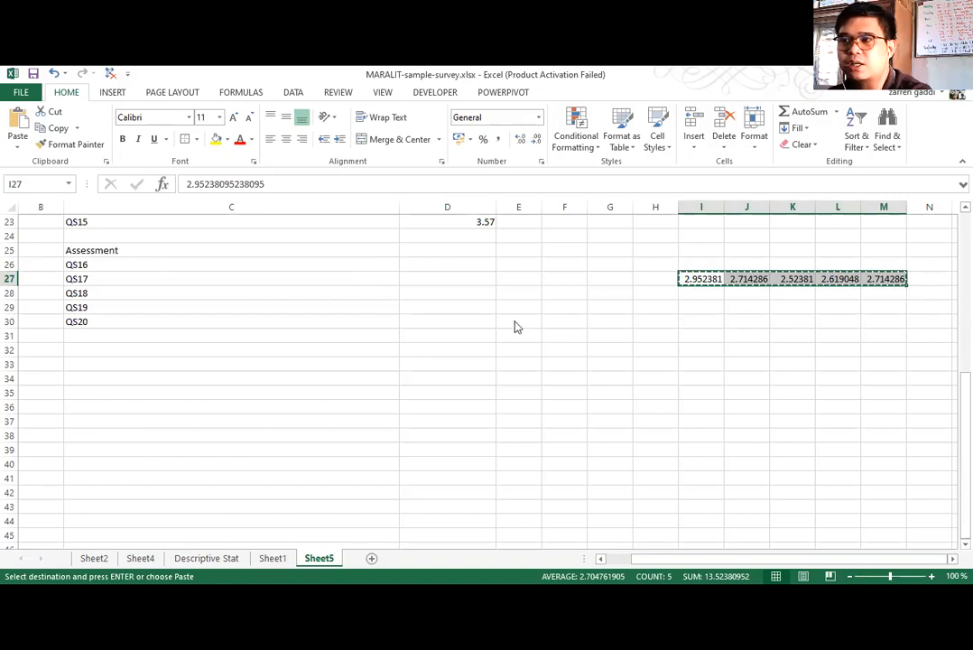
click(534, 144)
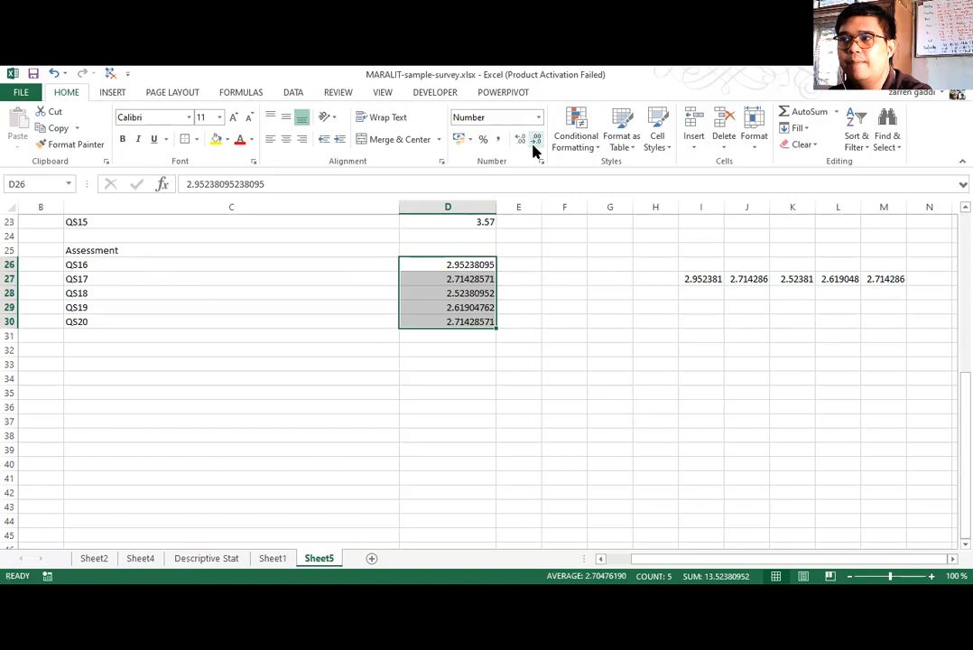
click(535, 144)
click(534, 144)
click(534, 144)
click(534, 144)
click(534, 144)
click(534, 144)
Clear the temporary Assessment values from I27:M27 on Sheet5.
drag(702, 277, 884, 275)
key(Delete)
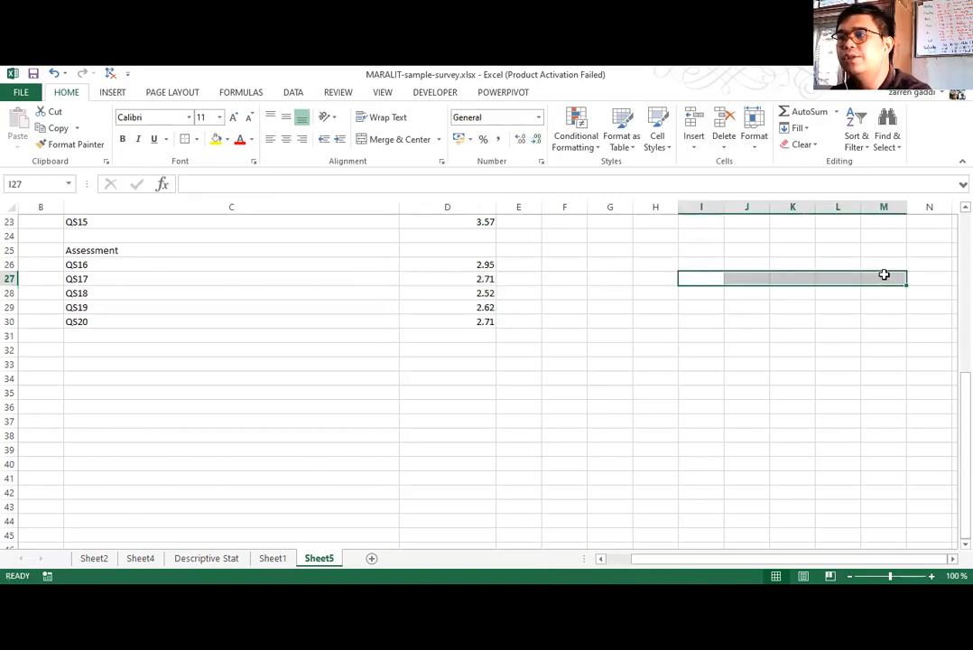
Enter the label "Average" in C10 below the Teaching Instruction statements and insert two blank rows above the Teaching Motivation heading.
scroll(507, 417, up, 2)
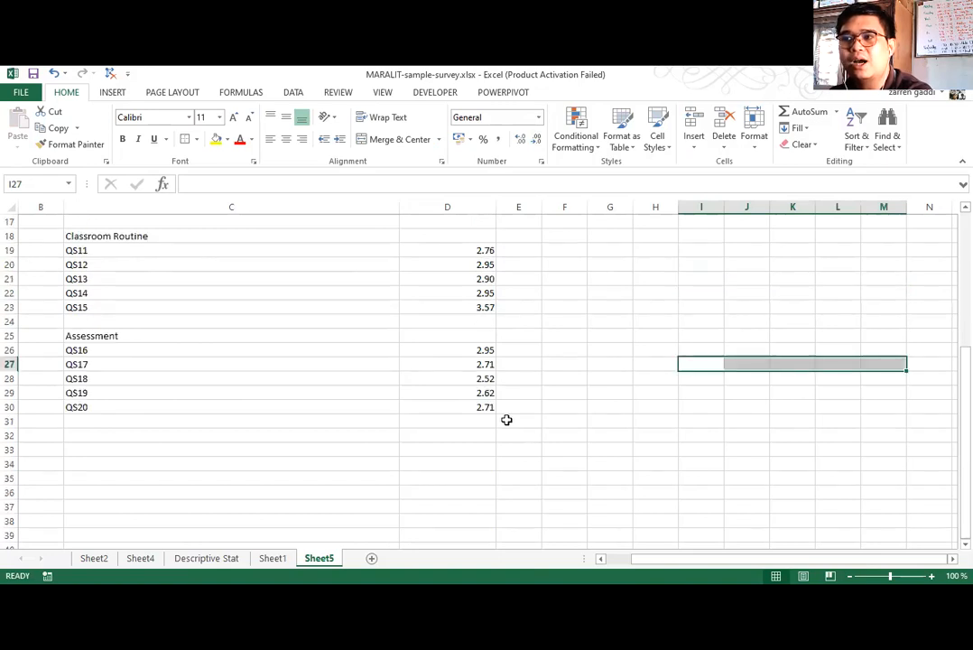
scroll(487, 388, up, 5)
click(451, 339)
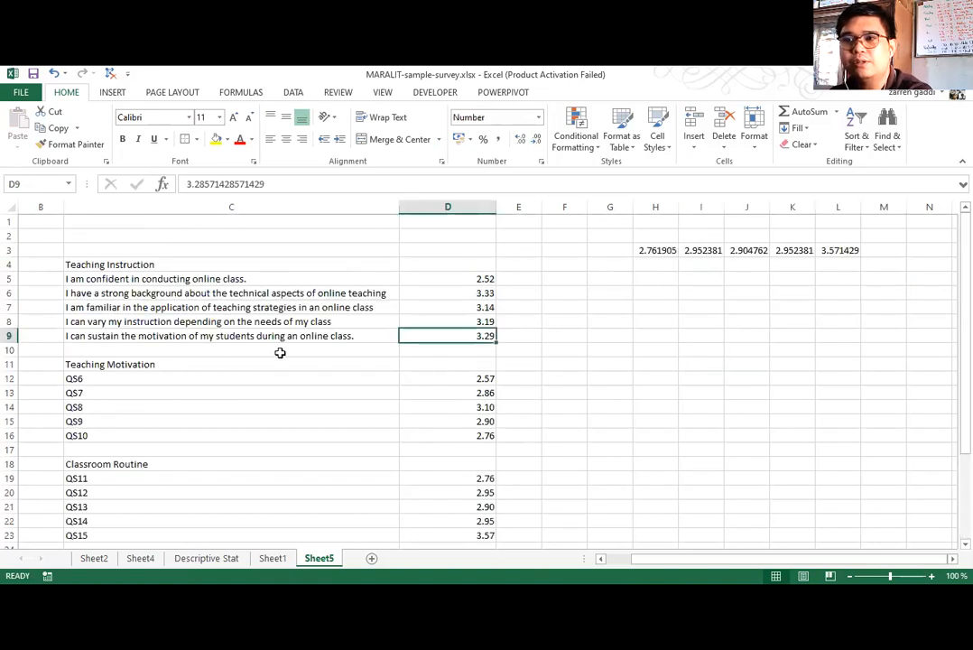
click(280, 352)
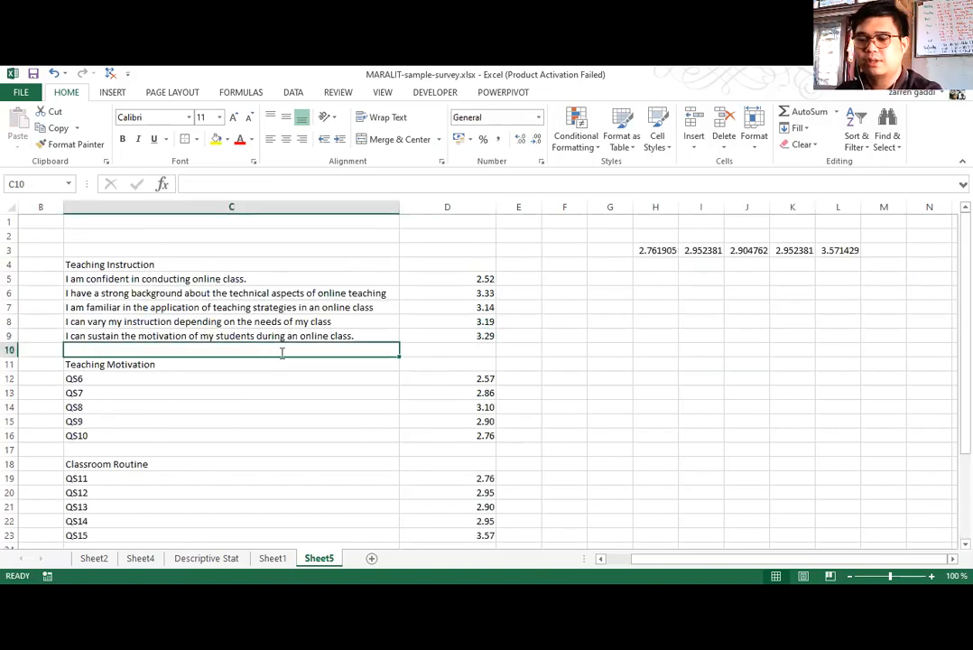
text(Avera)
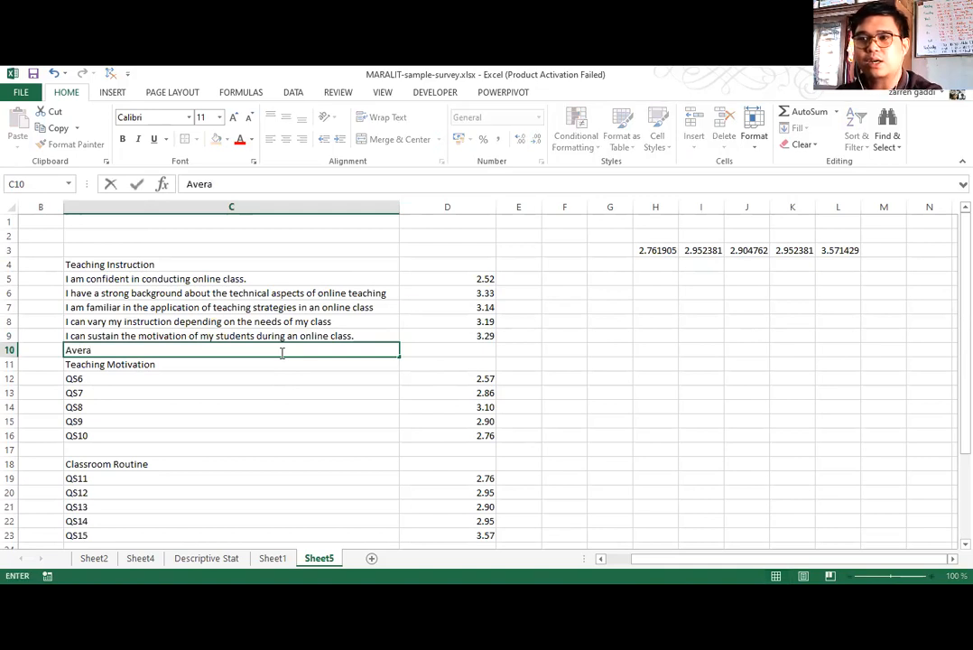
click(184, 393)
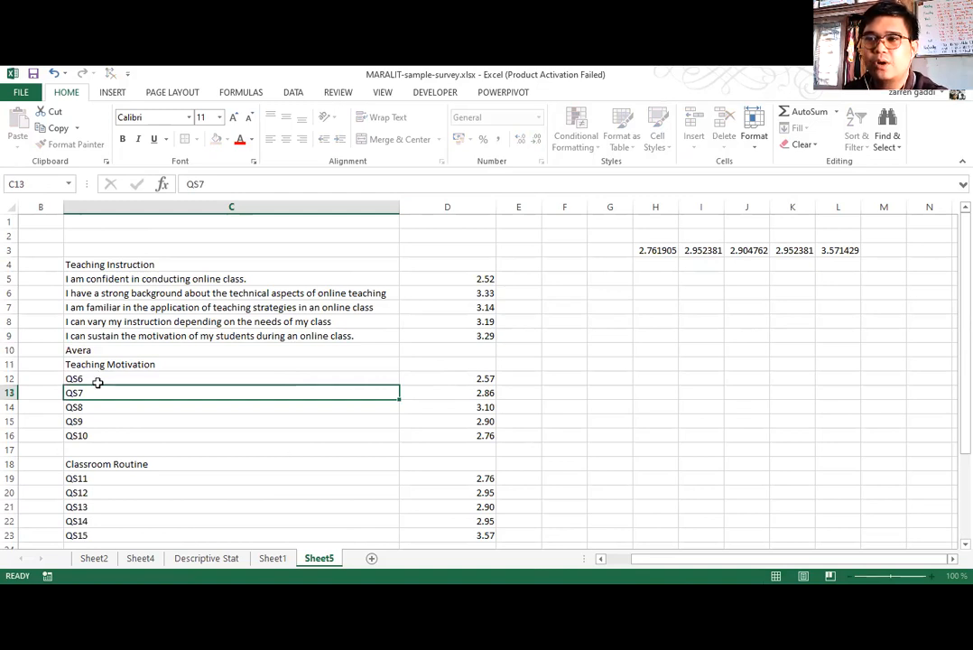
double_click(212, 349)
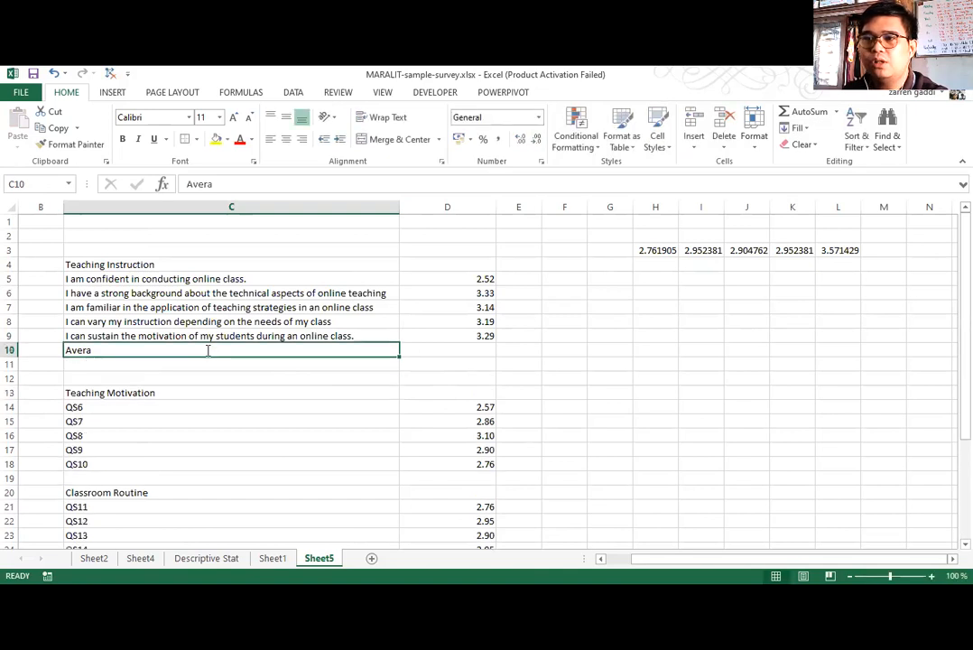
text(Average)
key(Return)
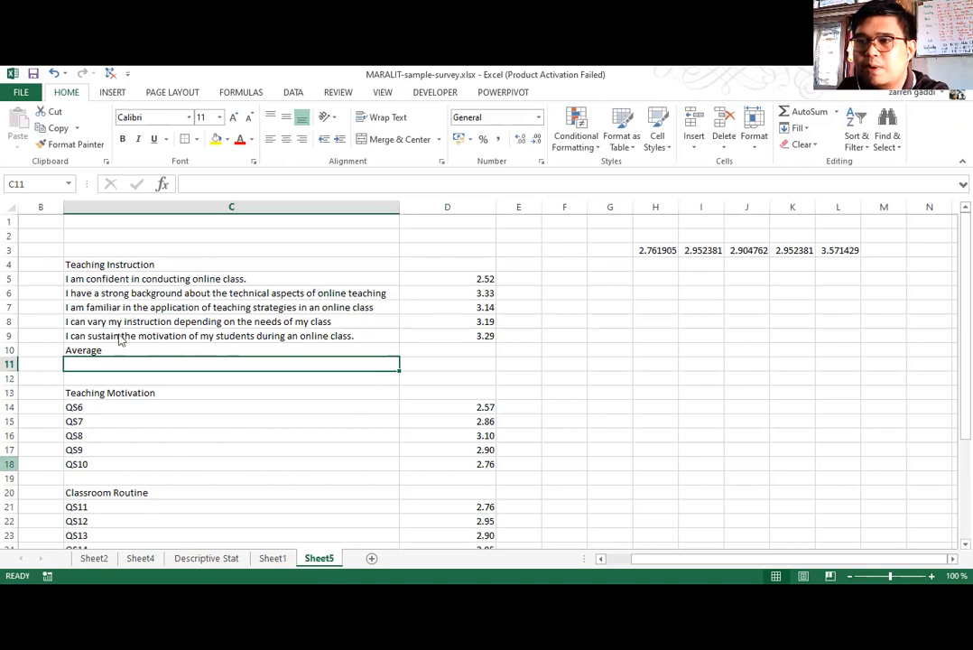
Insert a blank row at row 19, between QS10 and the Classroom Routine heading.
right_click(10, 478)
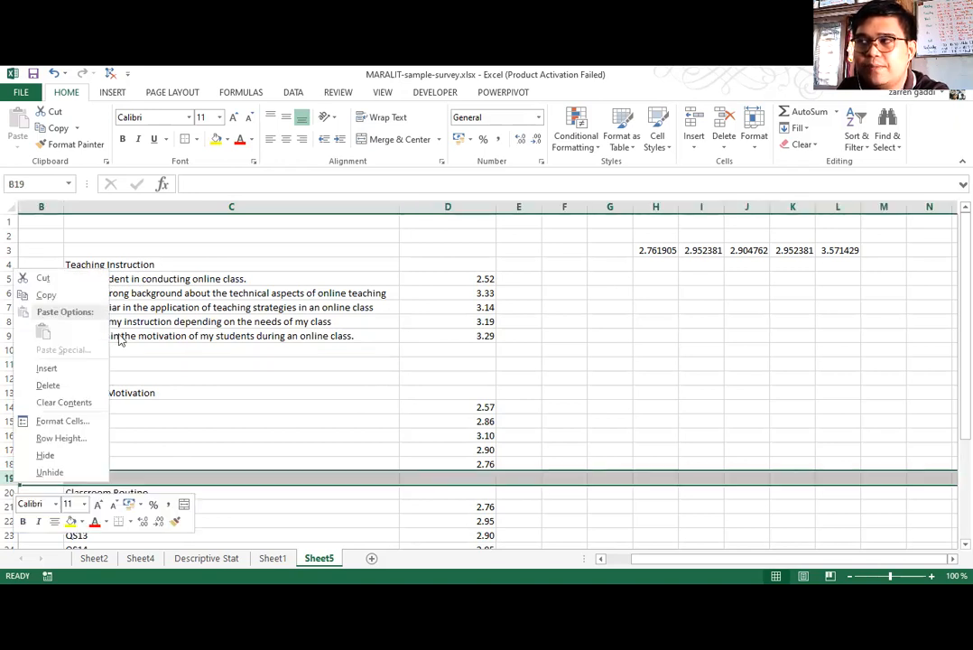
click(45, 368)
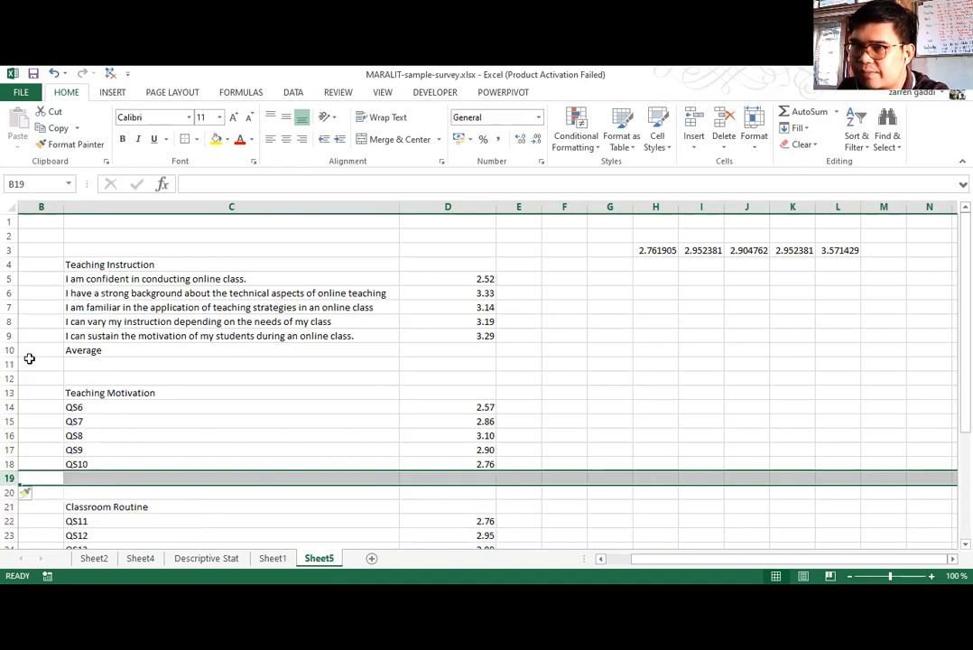
click(90, 392)
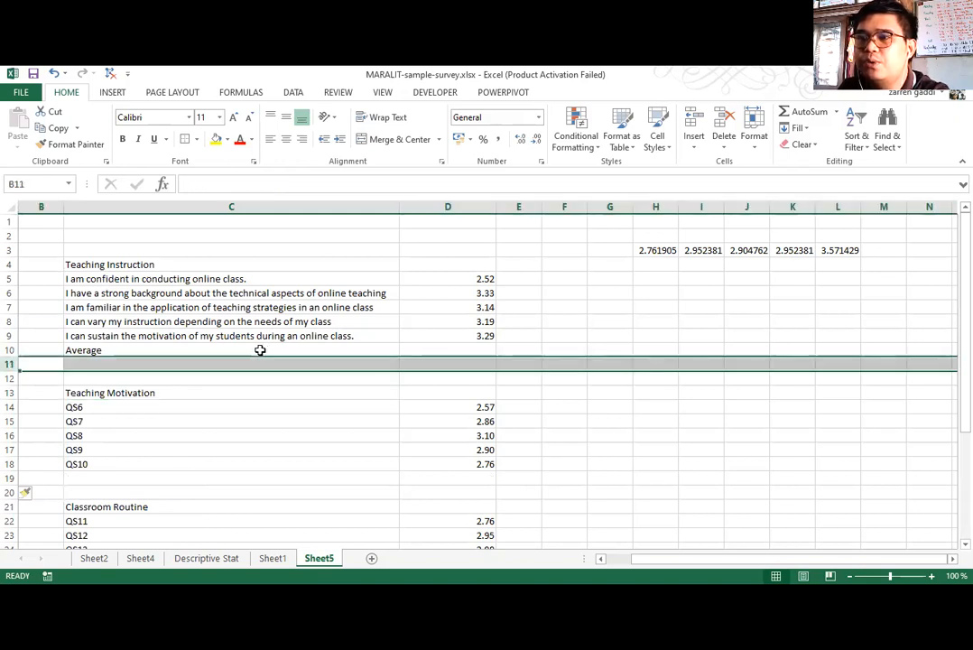
Calculate the Teaching Instruction average in D10 with the formula =AVERAGE(D5:D9).
click(245, 351)
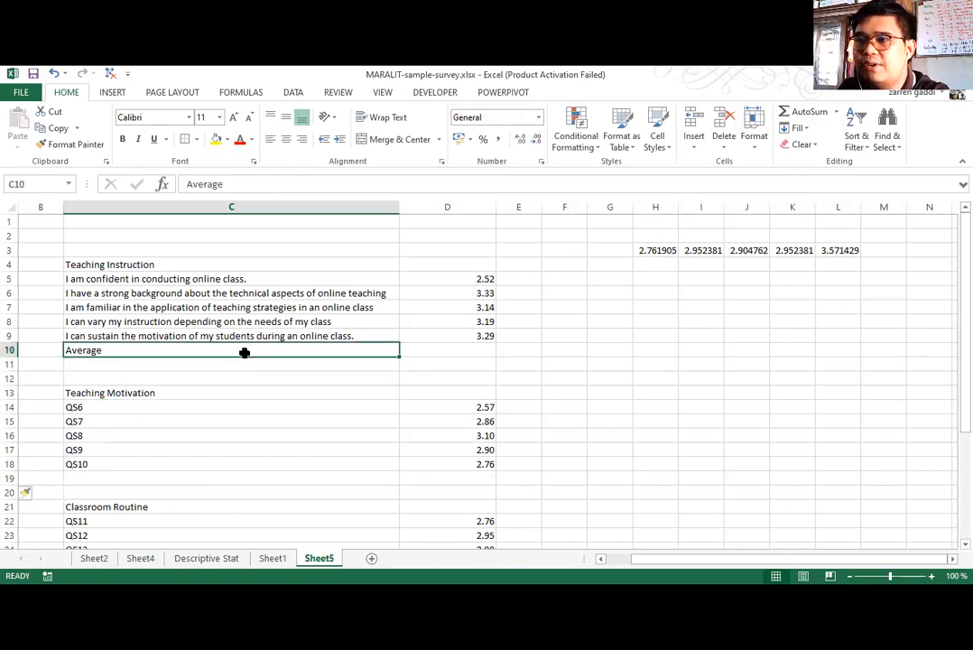
click(451, 348)
double_click(451, 349)
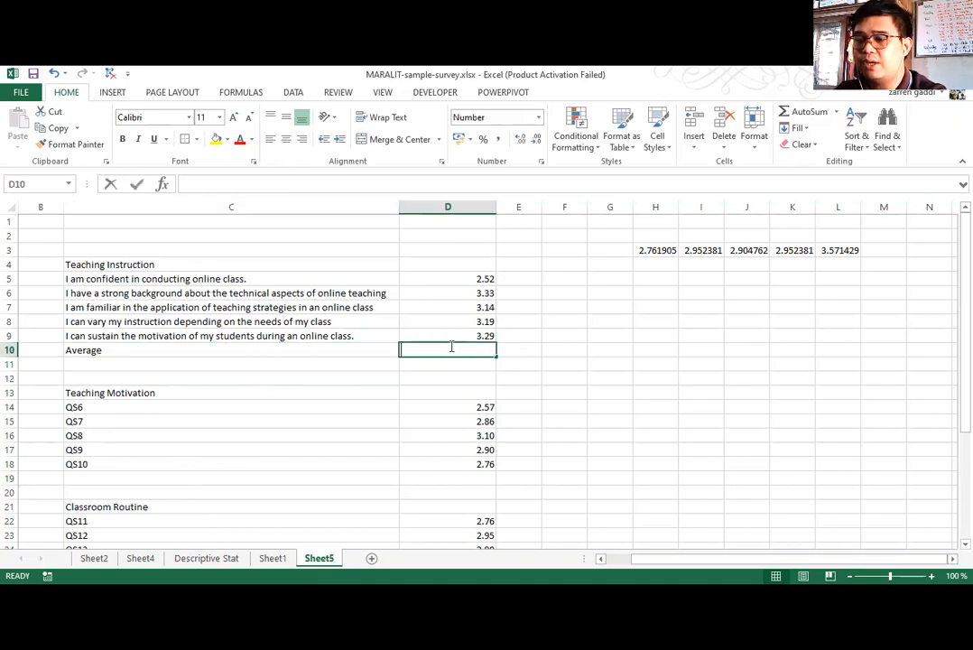
text(=average()
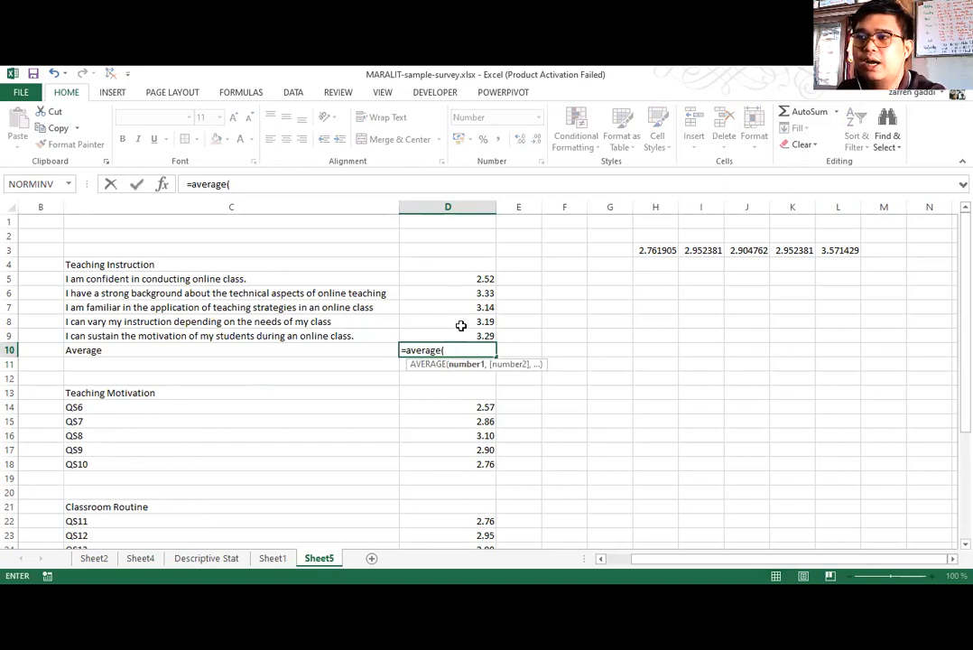
drag(452, 279, 458, 334)
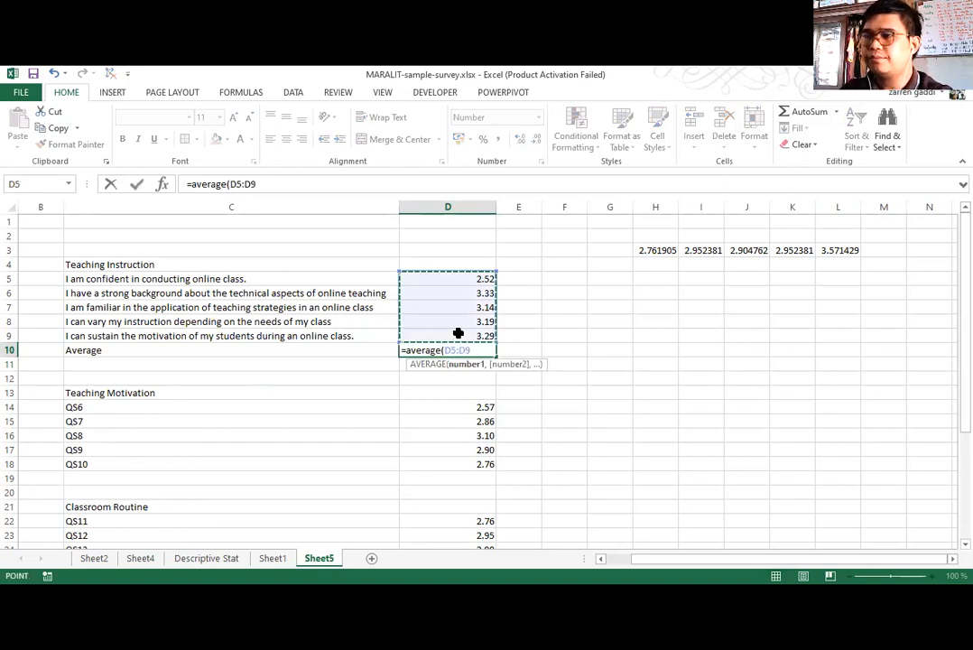
text())
key(Return)
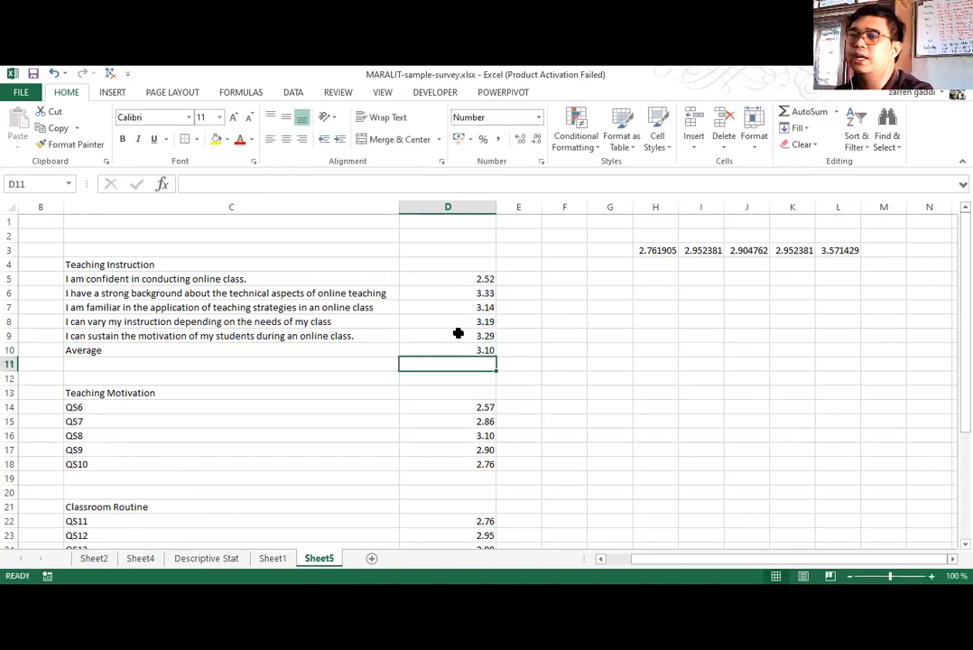
click(429, 351)
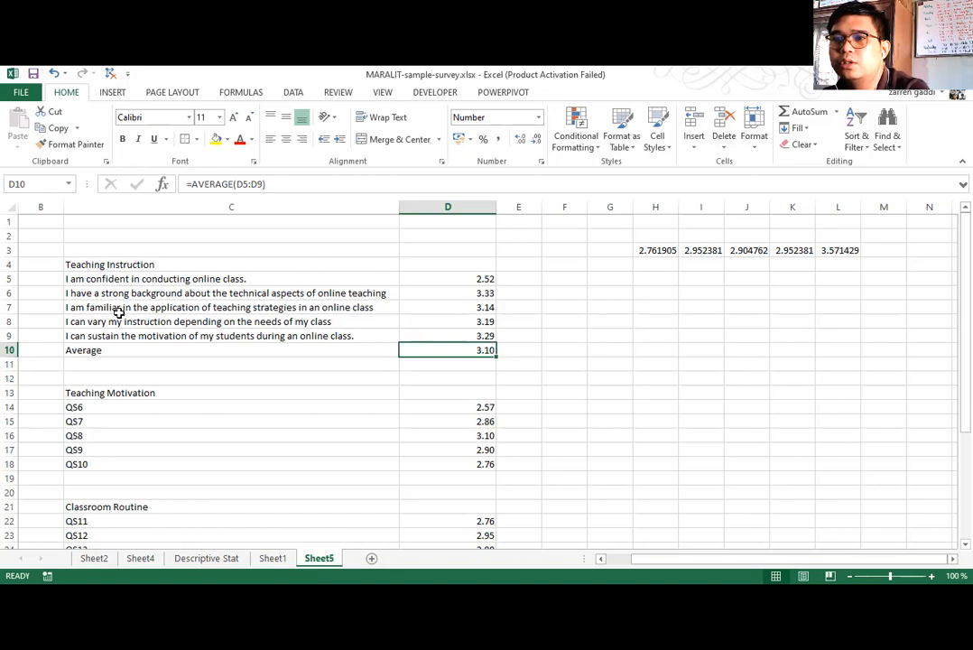
click(69, 350)
drag(454, 350, 455, 350)
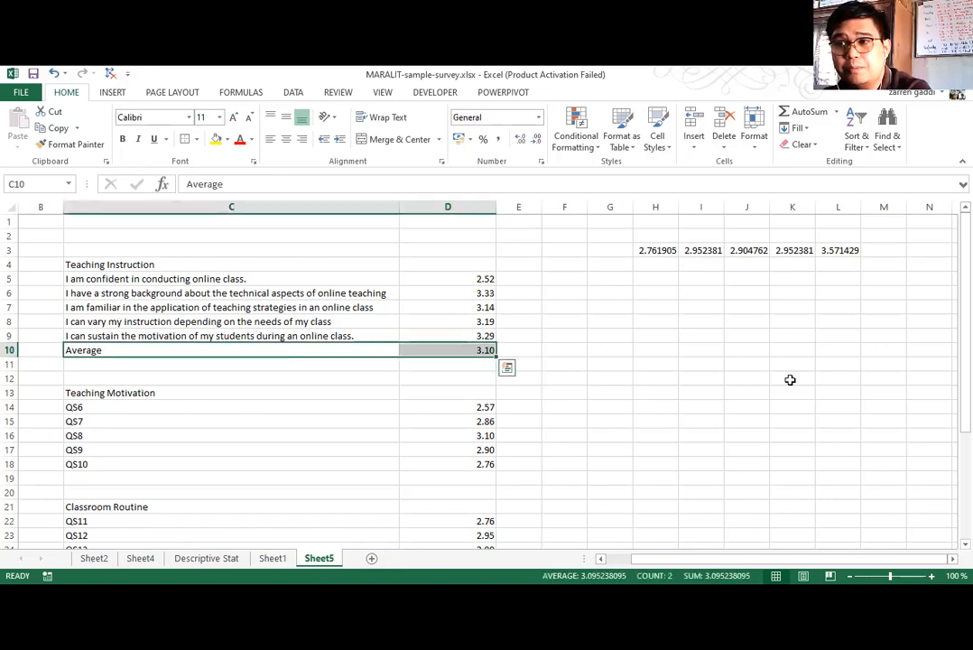
key(Down)
key(Down)
click(118, 352)
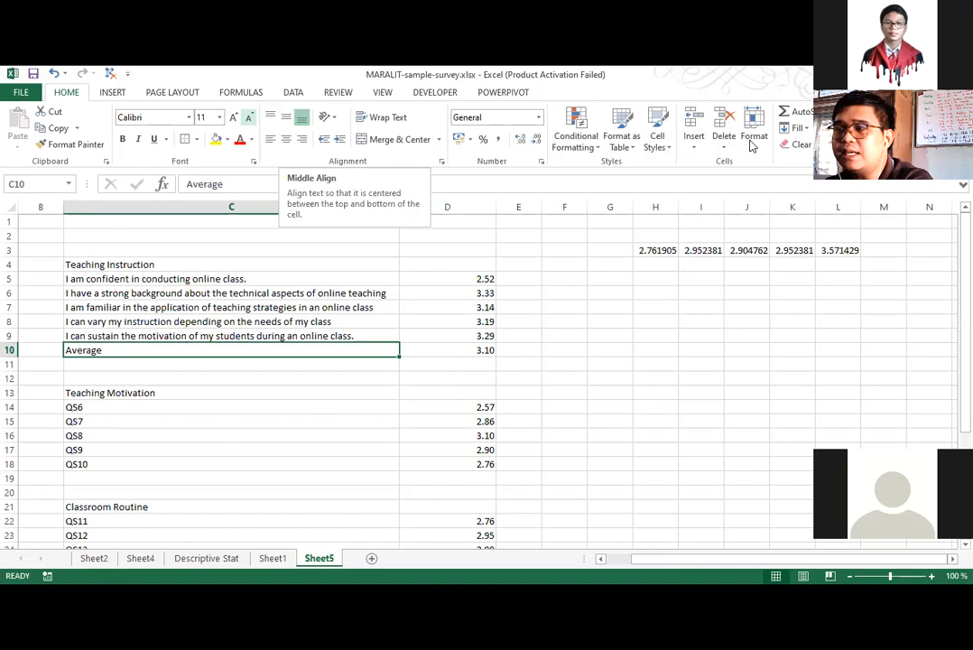
right_click(9, 365)
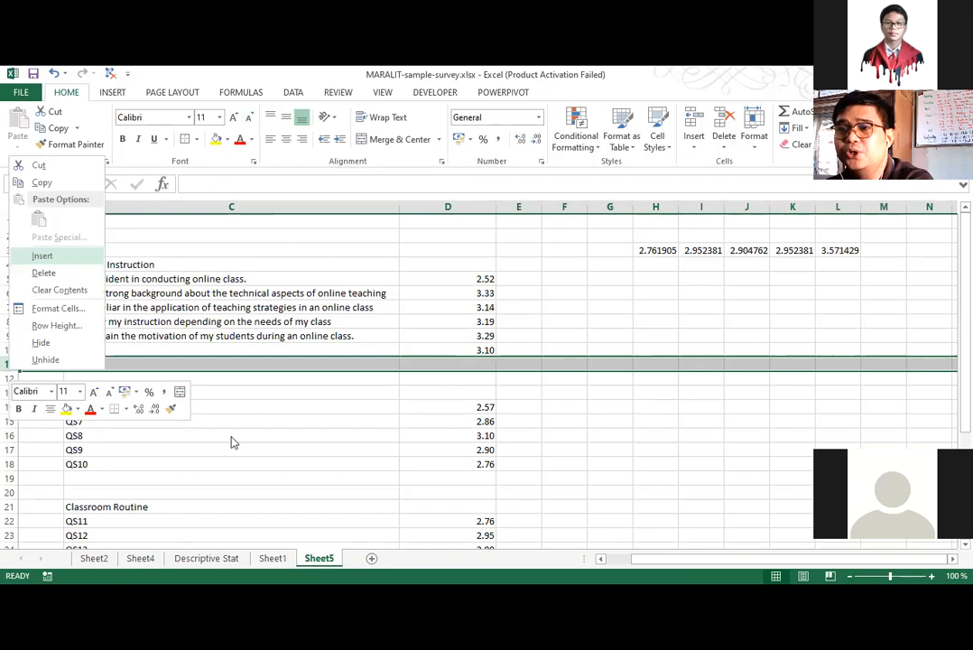
click(199, 349)
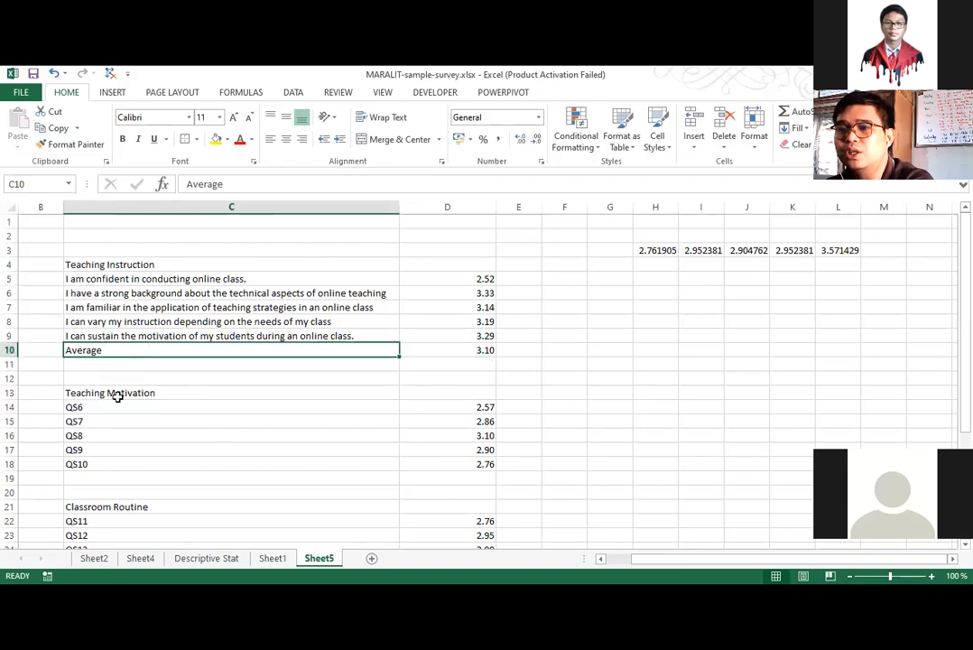
Label C19 "Average" below the Teaching Motivation statements and calculate the average of the QS6 to QS10 values in D19 with AVERAGE.
click(82, 477)
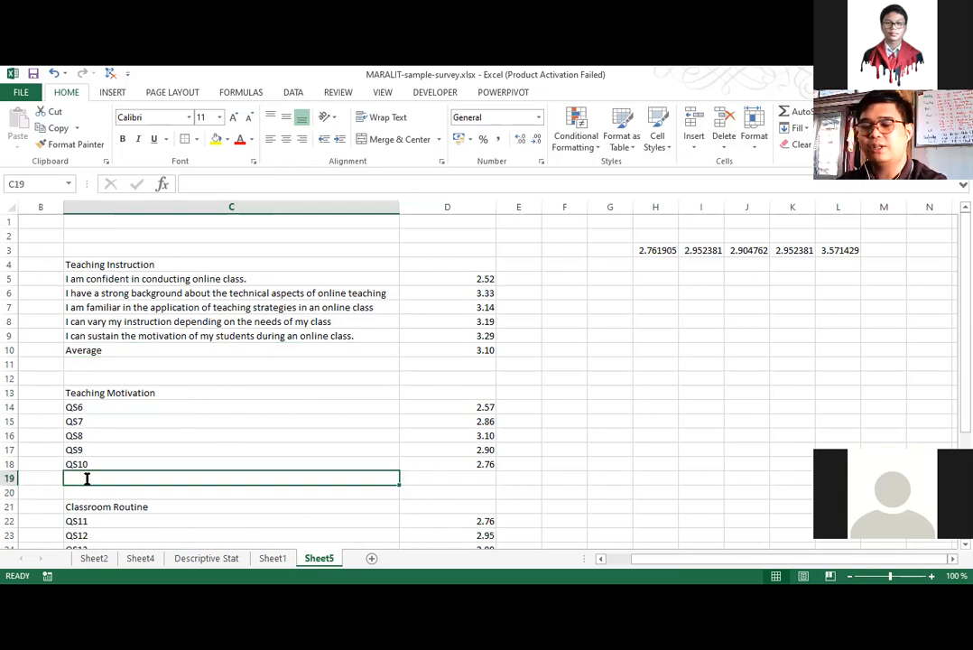
text(Average)
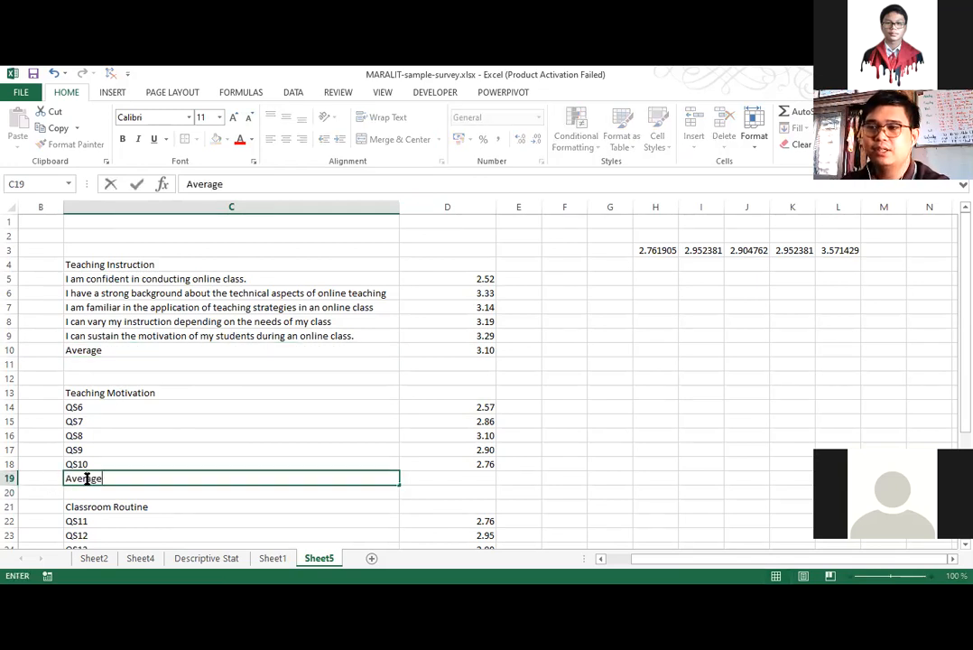
key(Tab)
text(Av)
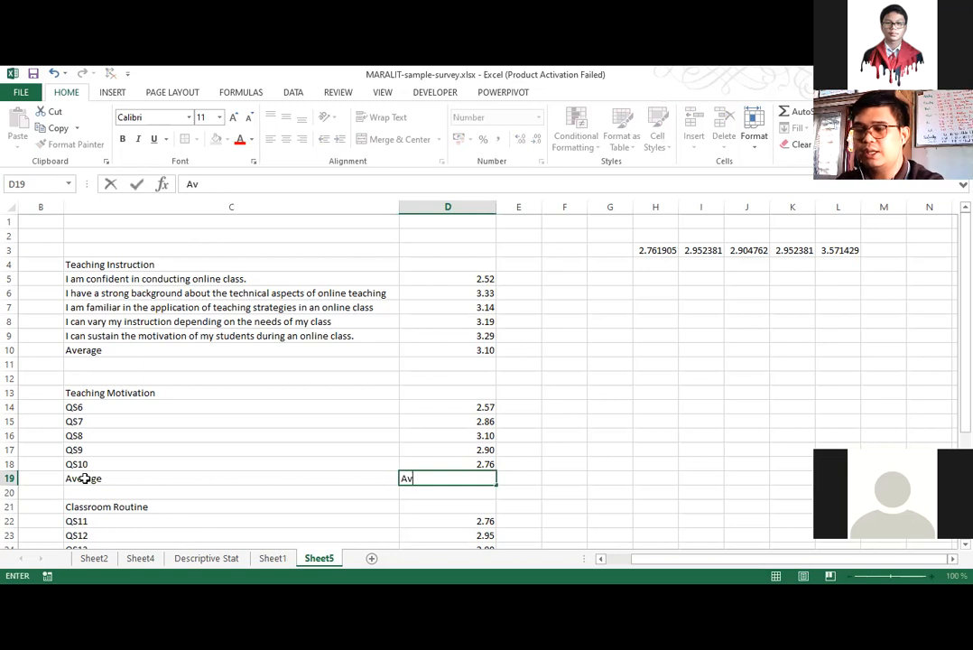
text(erage()
key(BackSpace)
key(BackSpace)
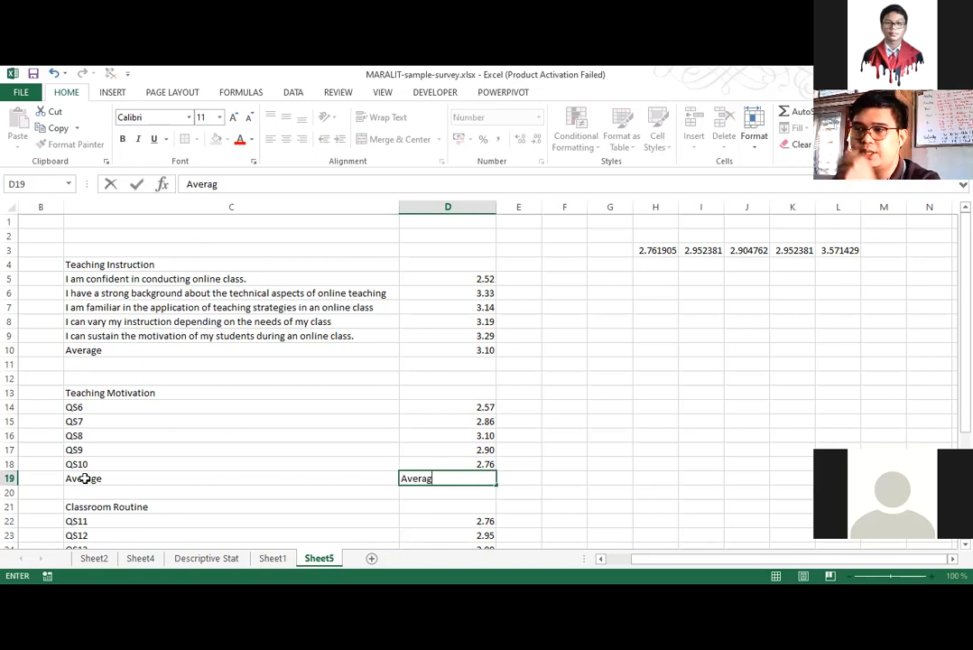
key(BackSpace)
key(BackSpace)
key(BackSpace)
key(BackSpace)
key(BackSpace)
key(BackSpace)
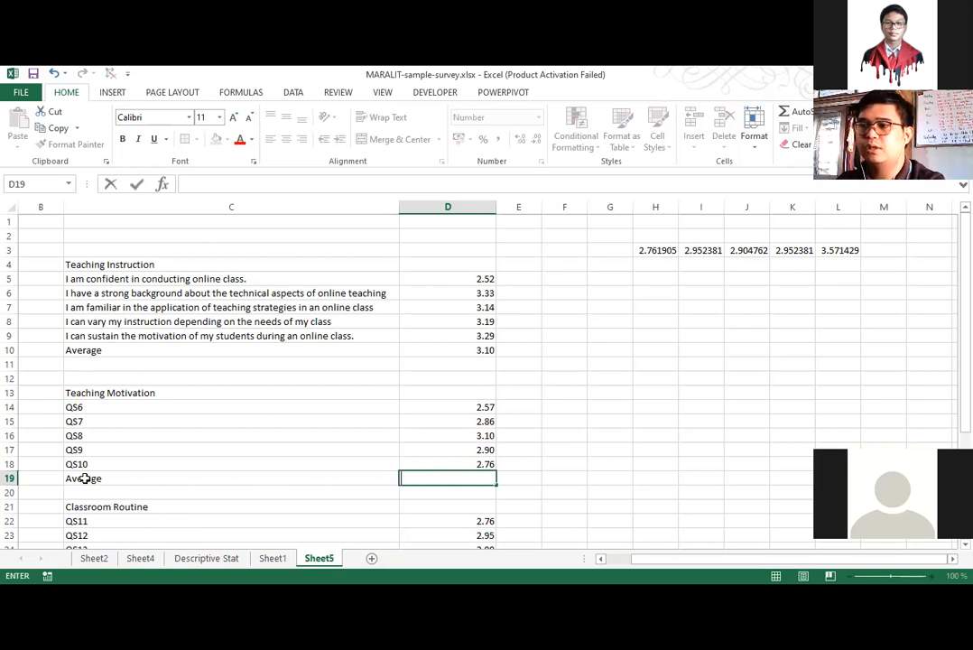
text(=average()
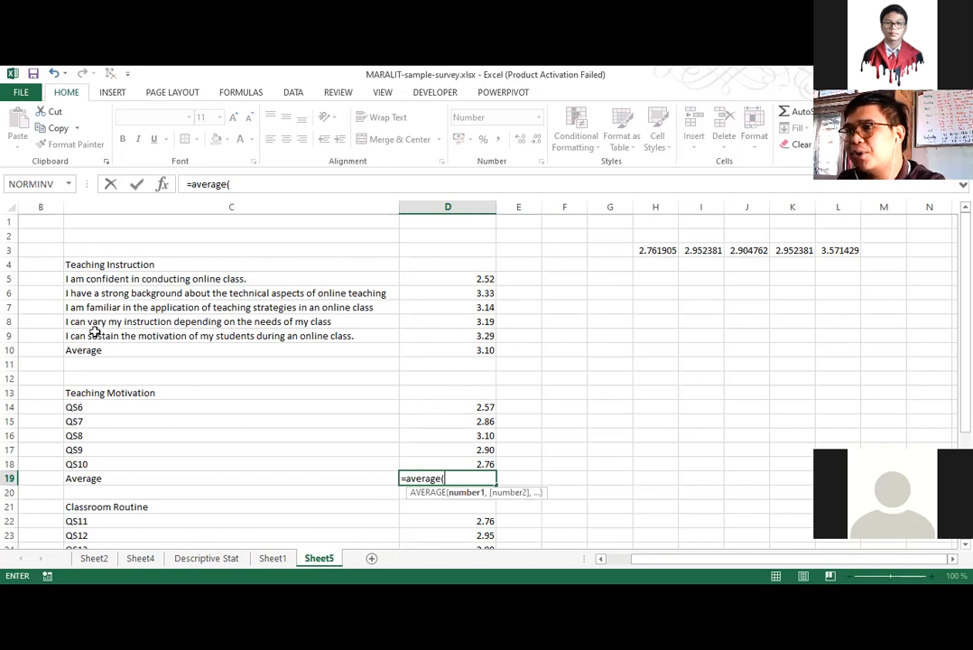
drag(94, 279, 96, 333)
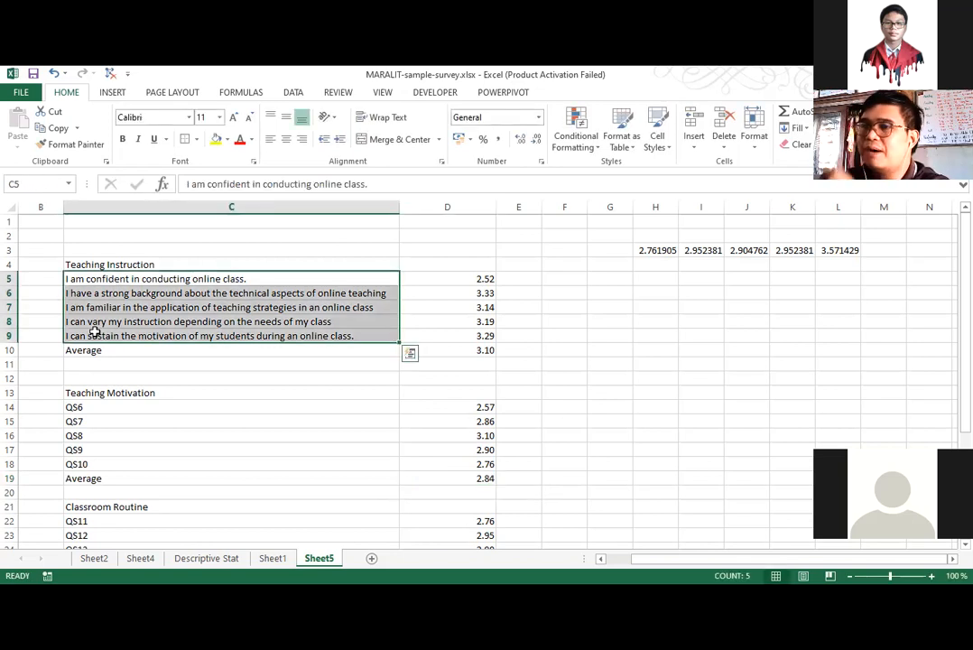
drag(129, 407, 104, 486)
scroll(102, 486, down, 2)
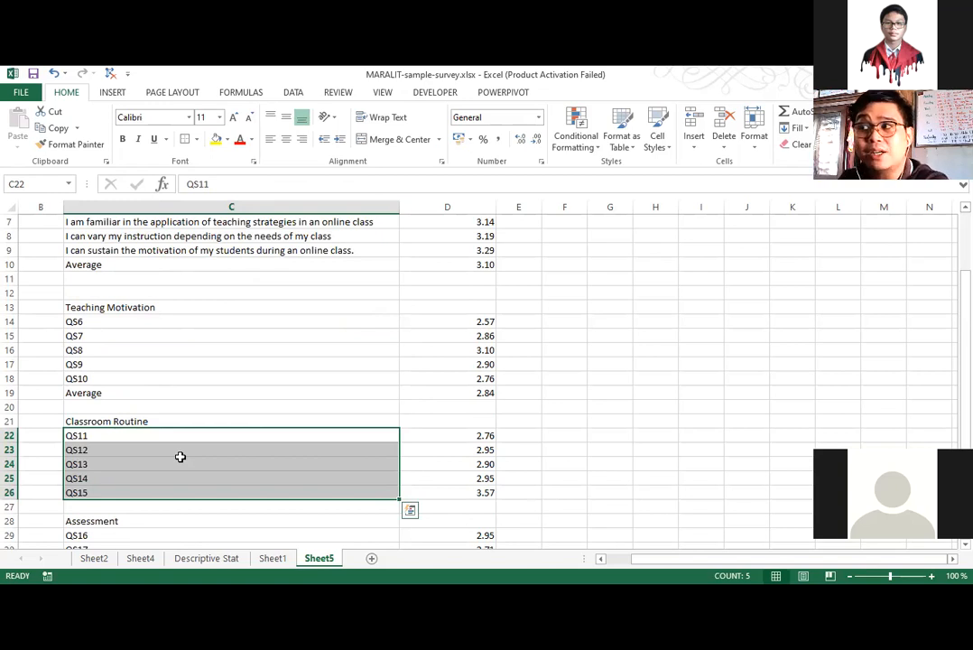
Copy the Teaching Instruction average row, C10:D10, to C27:D27 for Classroom Routine and also fill C34:D34 with it for Assessment.
drag(298, 393, 470, 393)
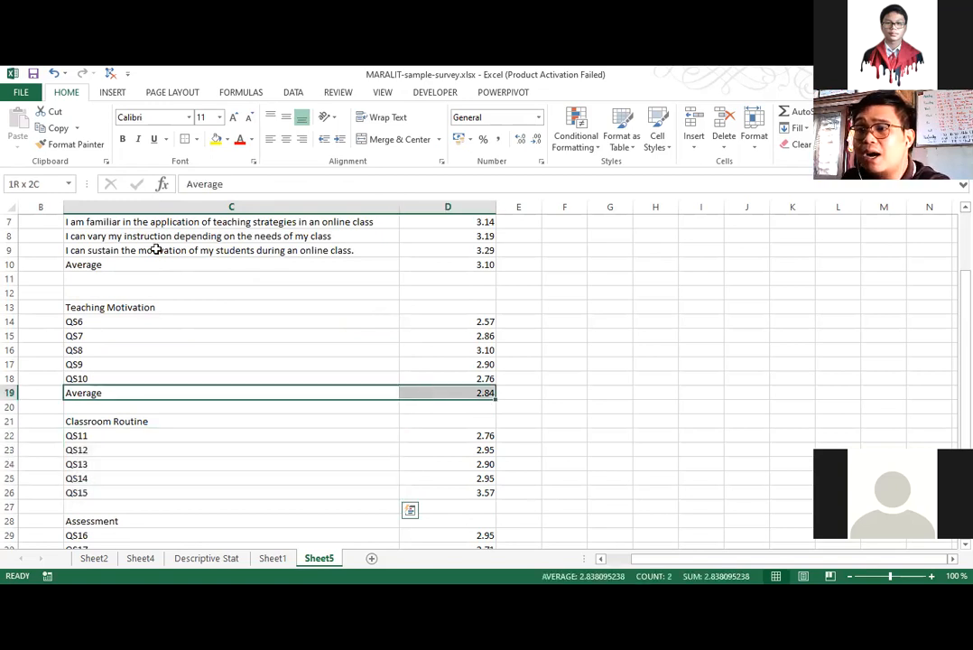
click(379, 265)
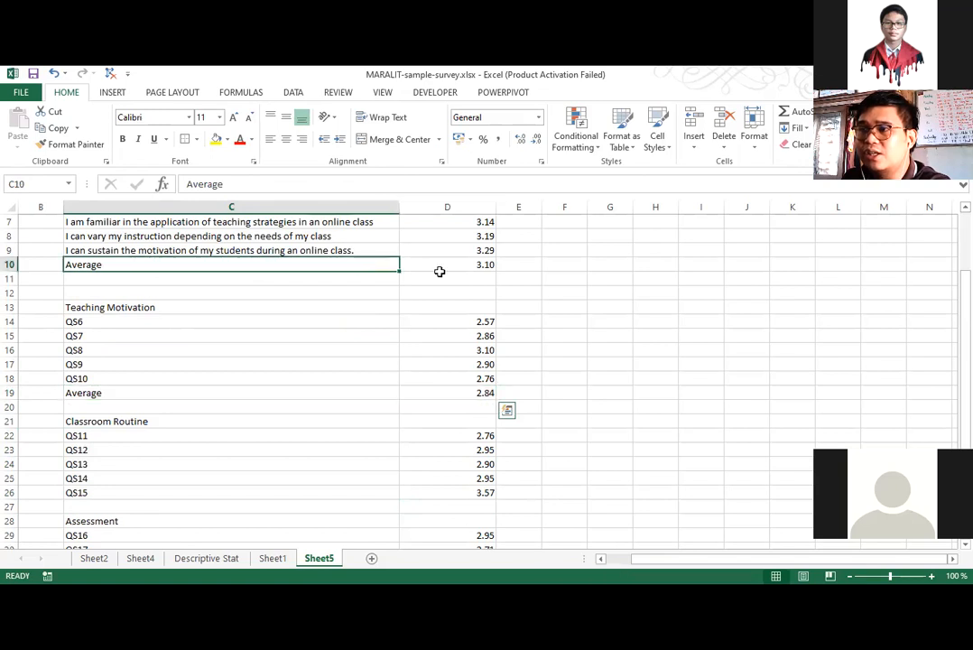
shift+click(435, 268)
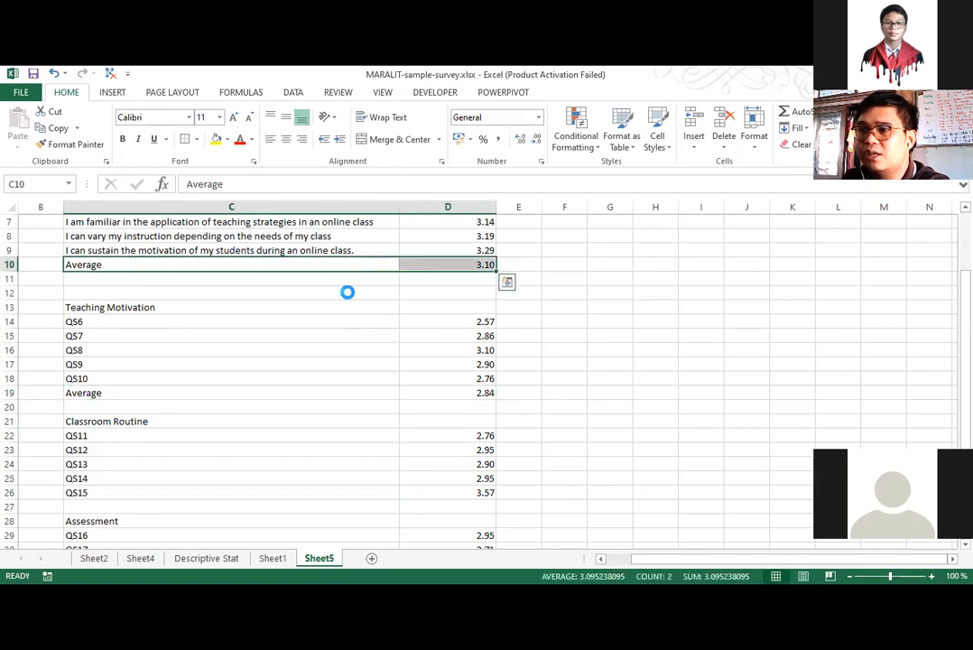
key(ctrl+c)
scroll(113, 420, down, 2)
click(113, 419)
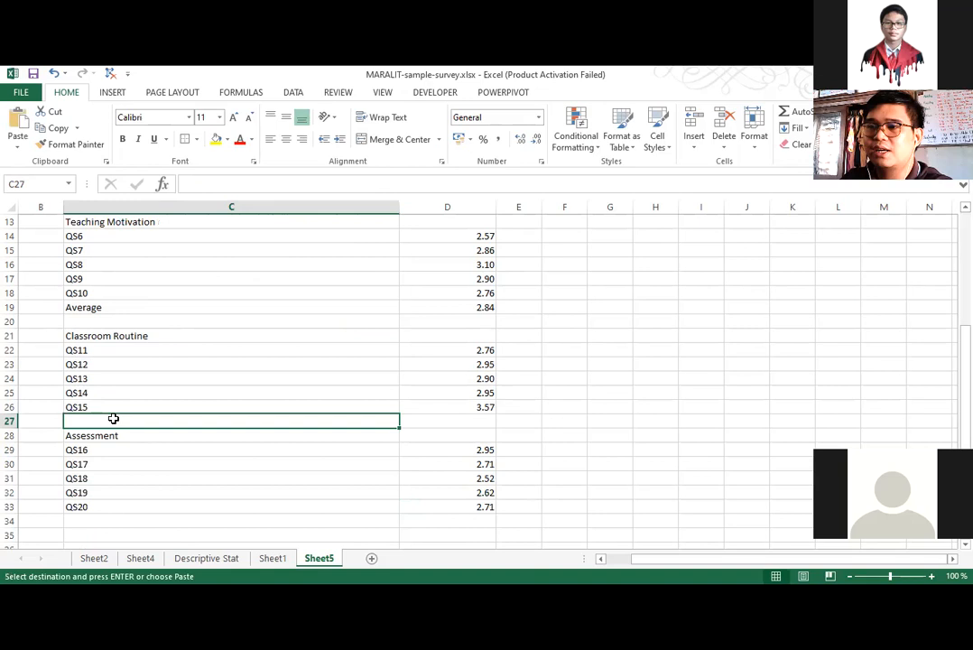
key(Return)
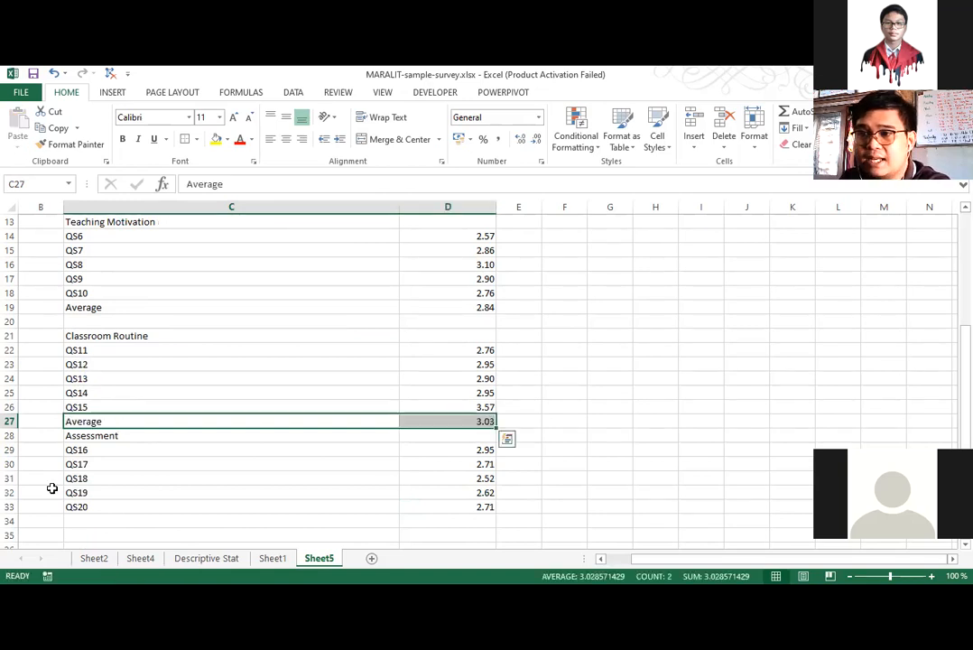
key(ctrl+c)
click(81, 521)
key(Return)
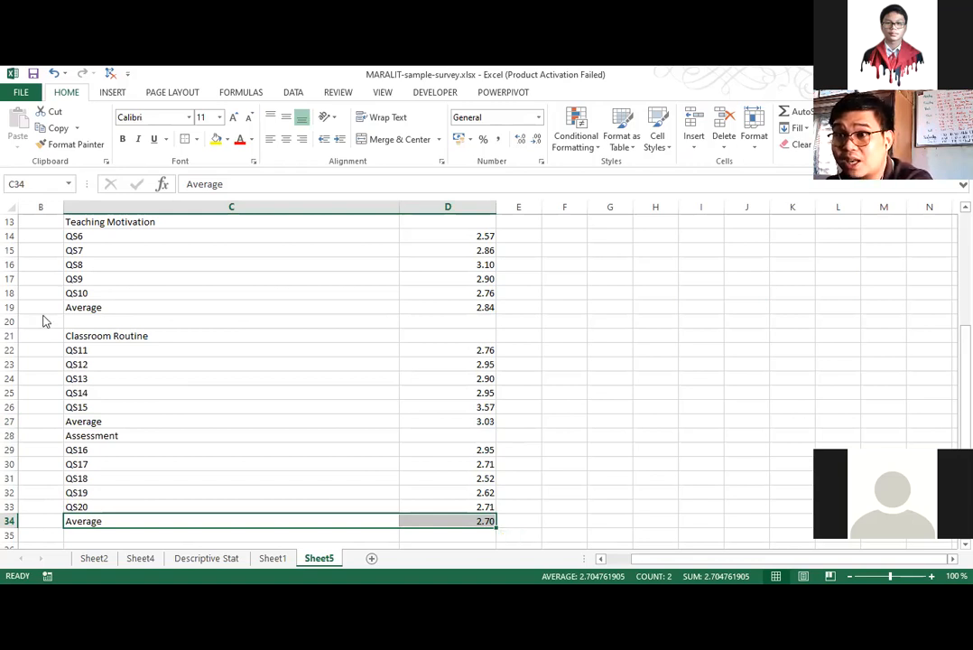
Insert a blank row above the Assessment heading and delete the extra blank row 12 above Teaching Motivation.
click(232, 416)
scroll(203, 471, down, 2)
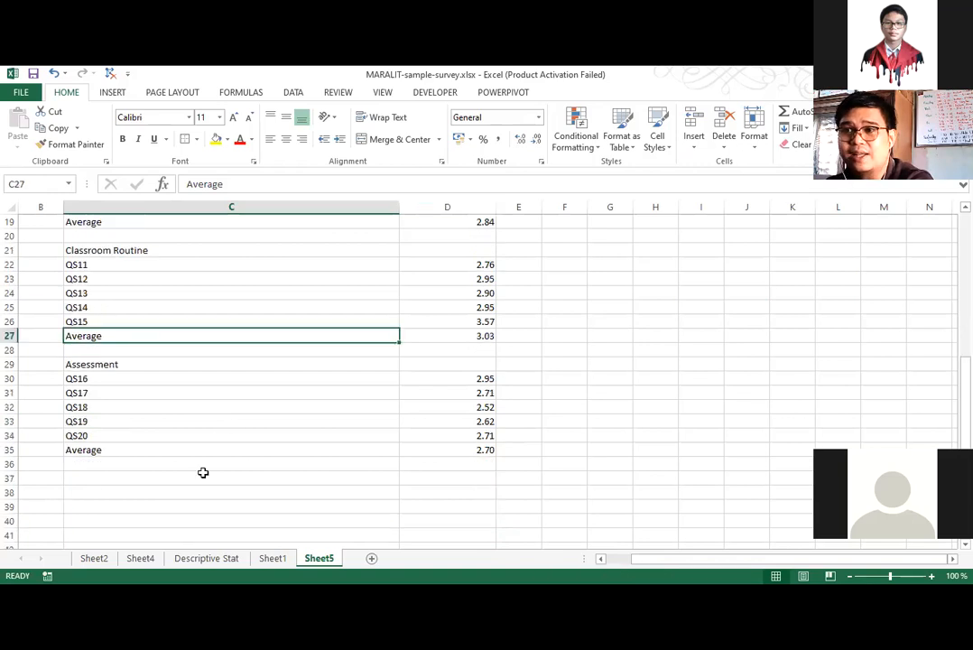
scroll(225, 381, up, 3)
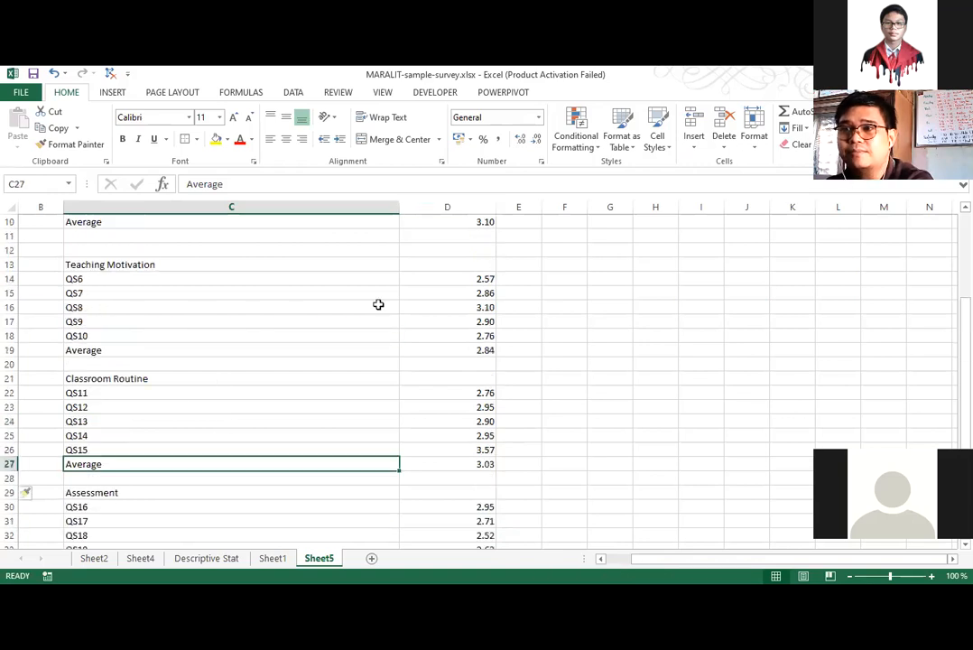
right_click(10, 252)
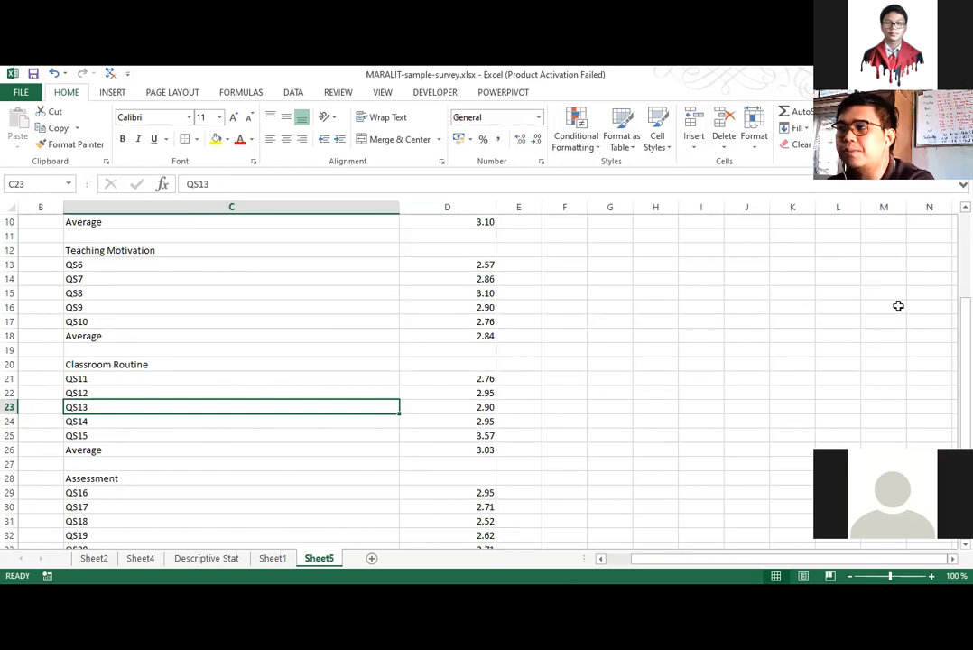
click(882, 378)
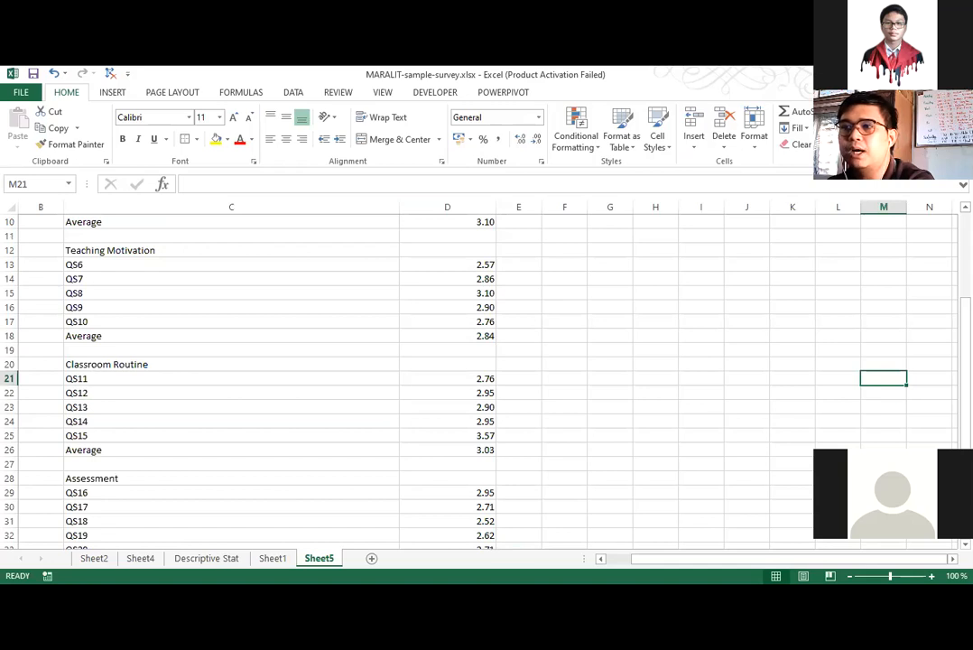
Add the column headings "Average" in D4 and "Verbal Interpretation" in E4 beside Teaching Instruction.
scroll(421, 266, up, 3)
click(422, 265)
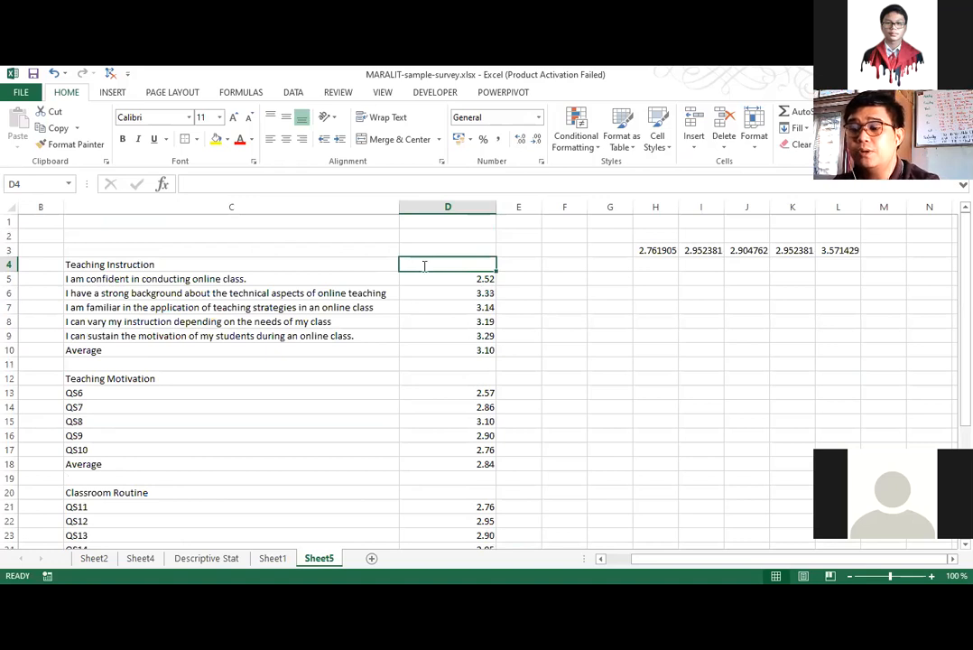
double_click(424, 266)
text(A)
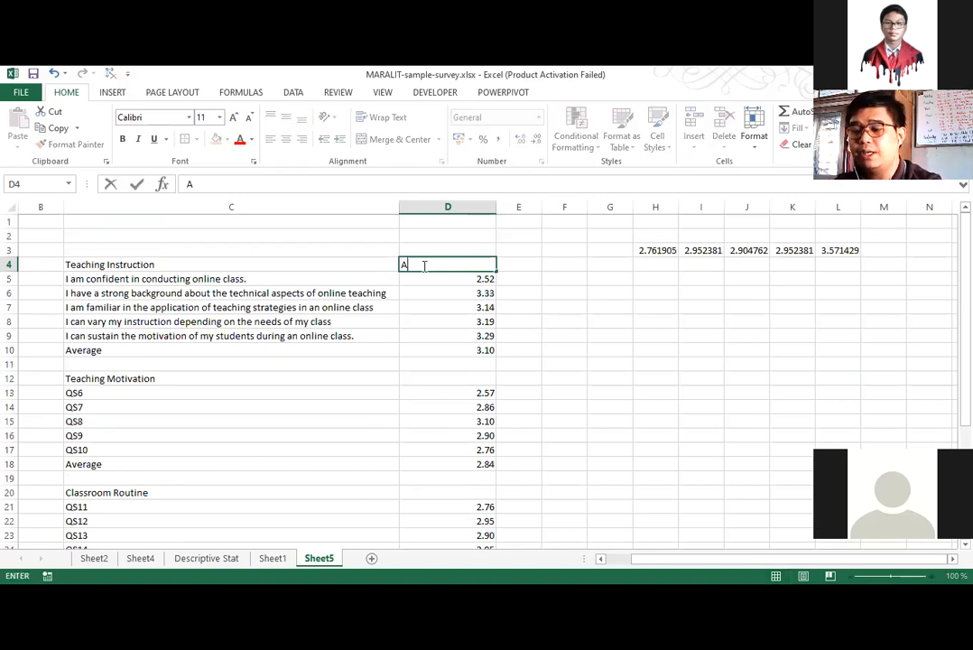
text(verage)
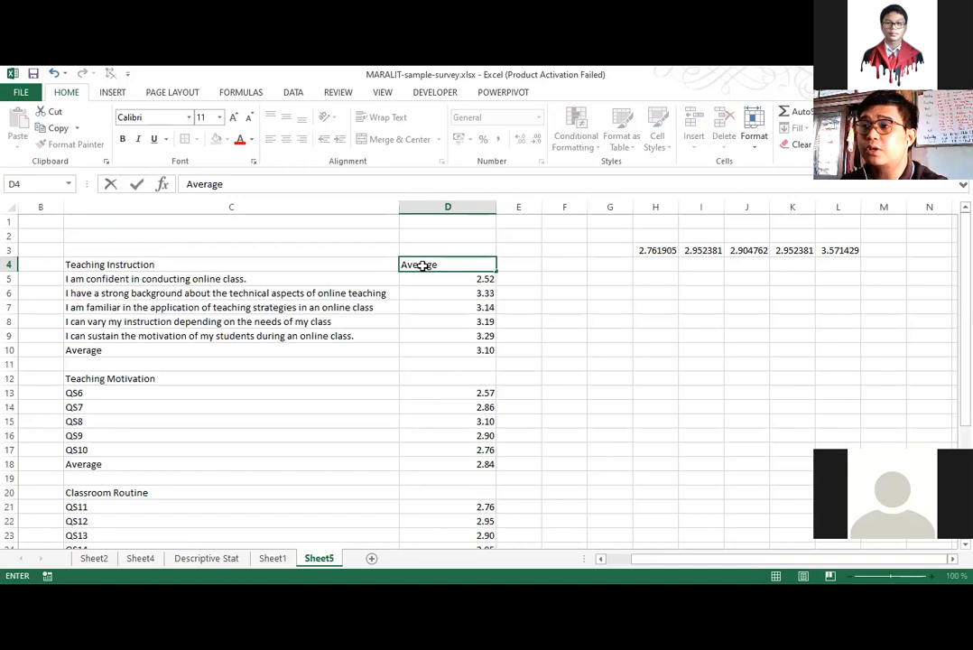
key(Tab)
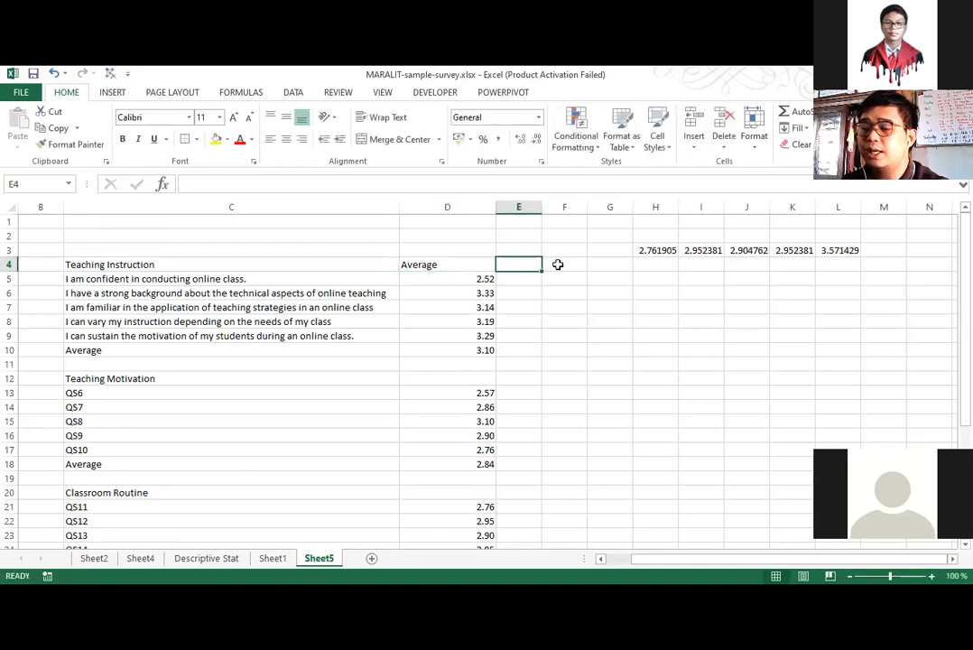
text(Verbal )
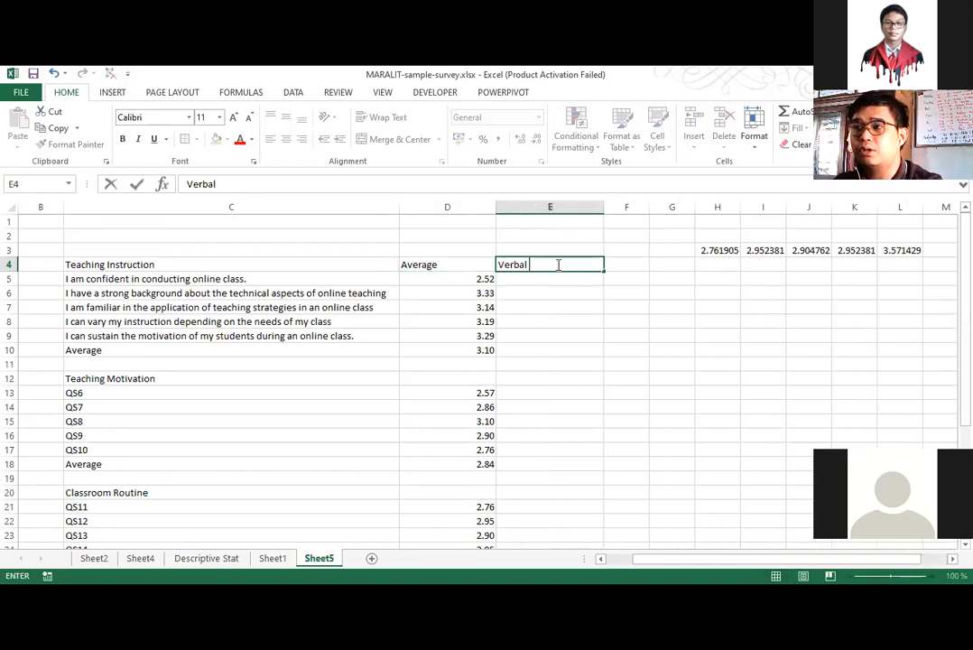
text(Interpretation)
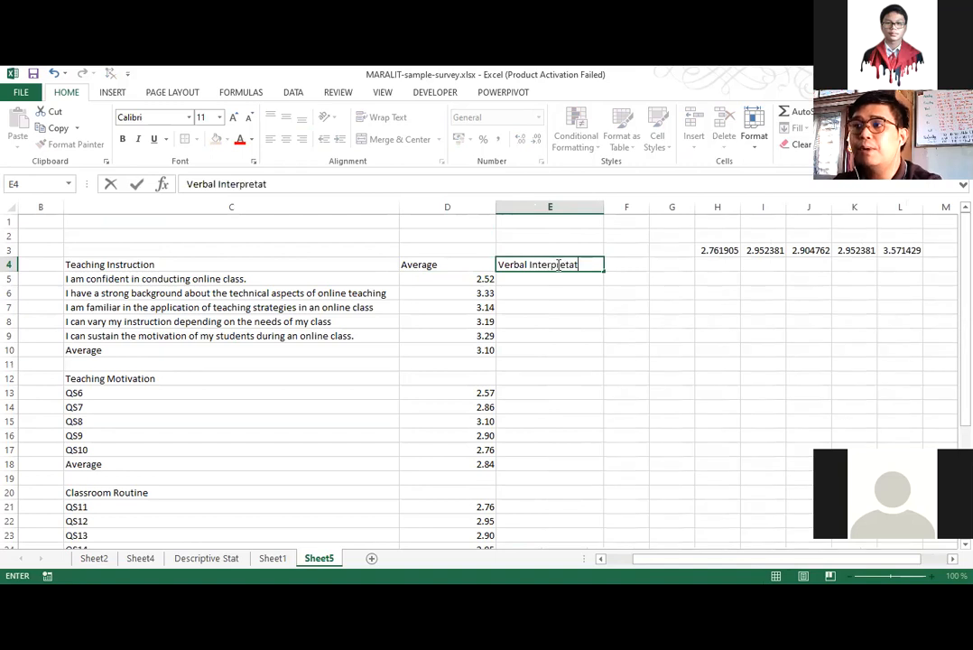
key(Return)
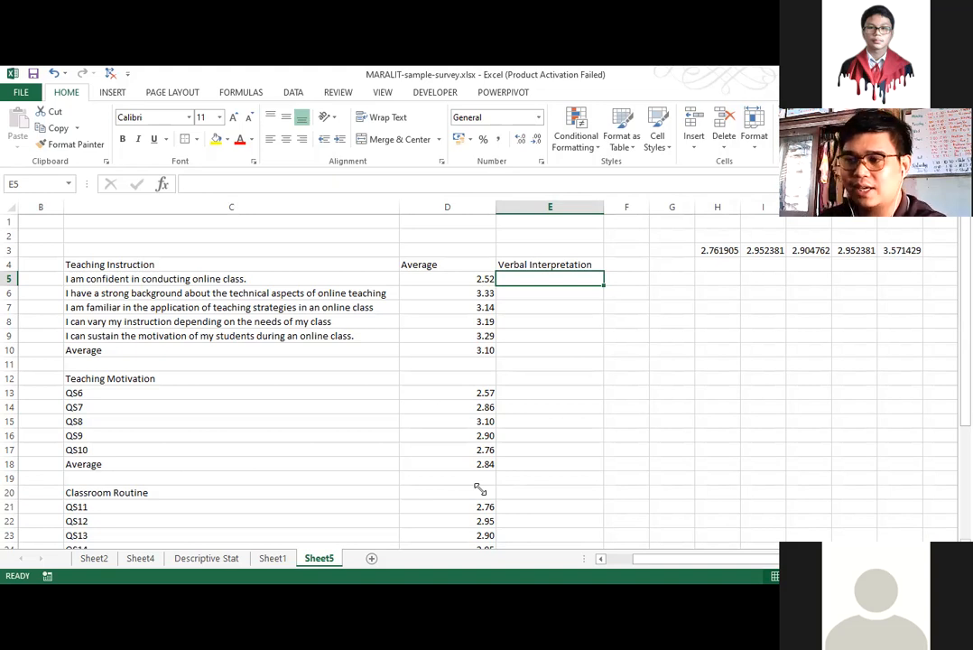
Open the workbook interpretation of scales.xlsx.
click(910, 365)
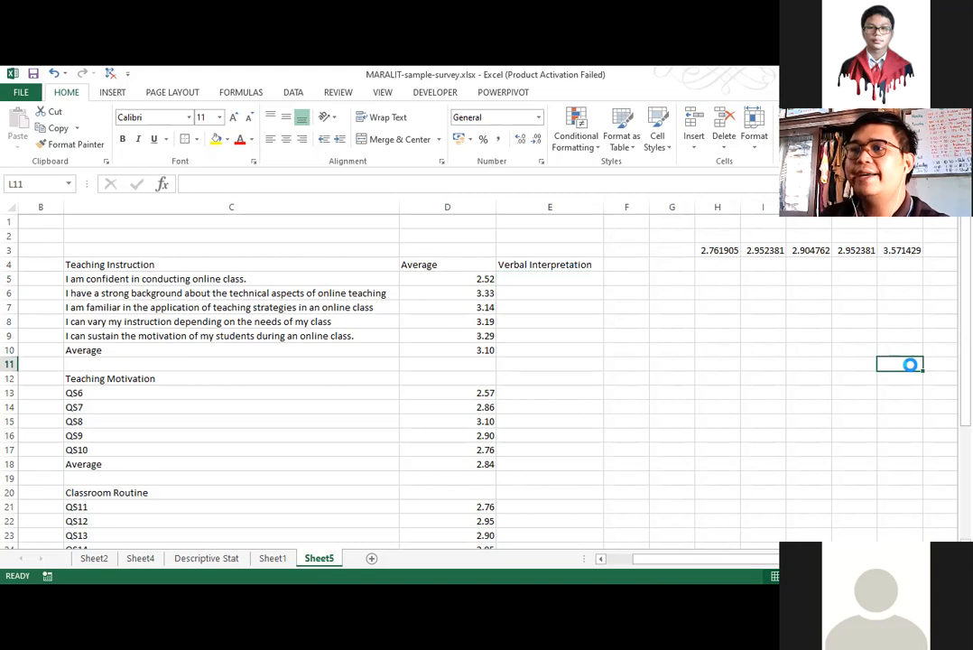
key(ctrl+o)
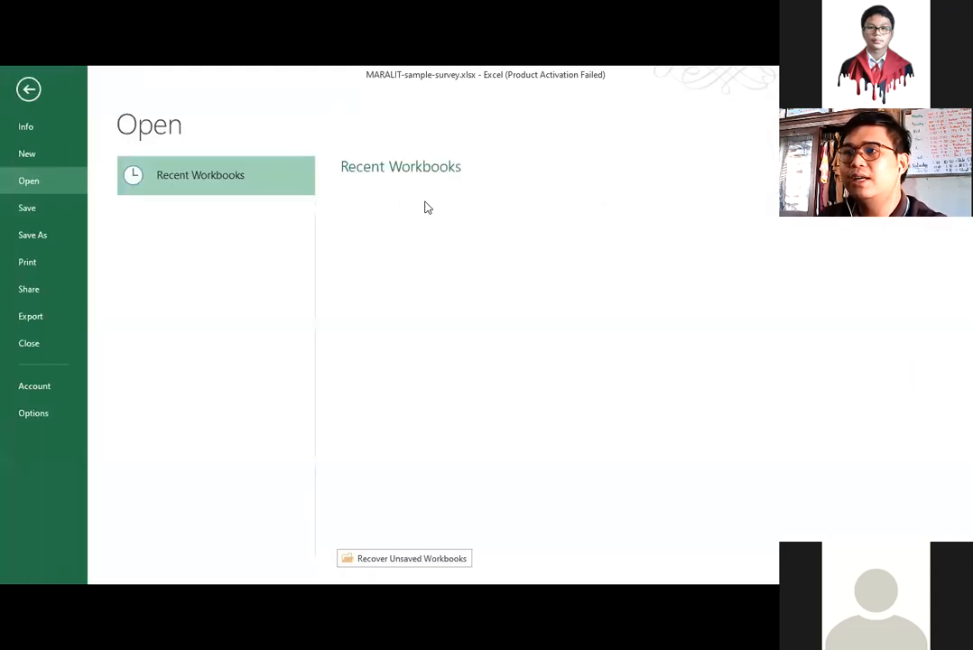
key(Escape)
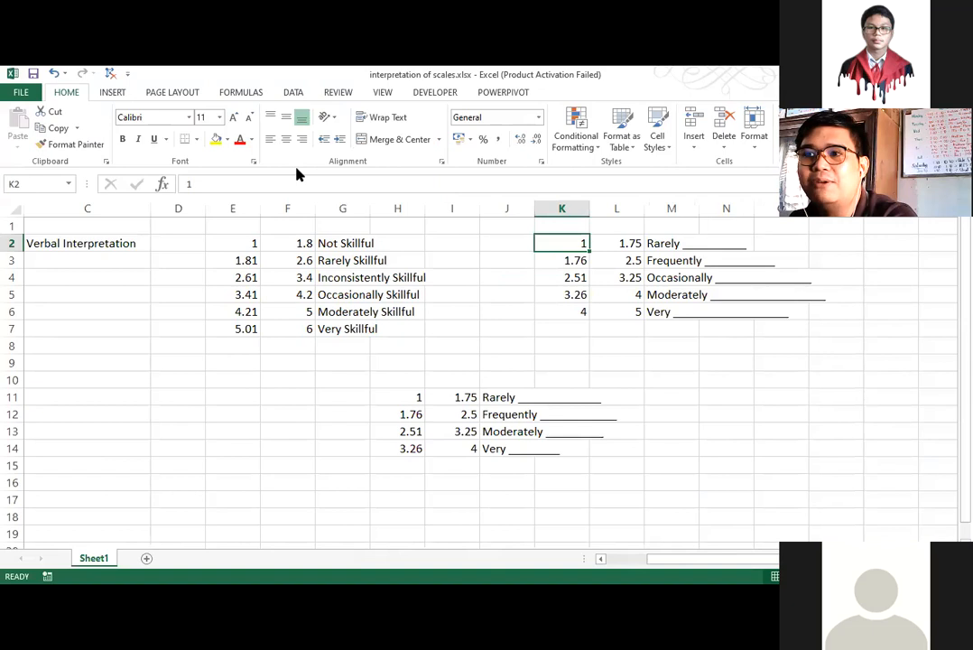
Examine the ranges of the six-, five- and four-point verbal interpretation scales in E2:F7, K2:L6 and H11:I14.
drag(216, 239, 306, 330)
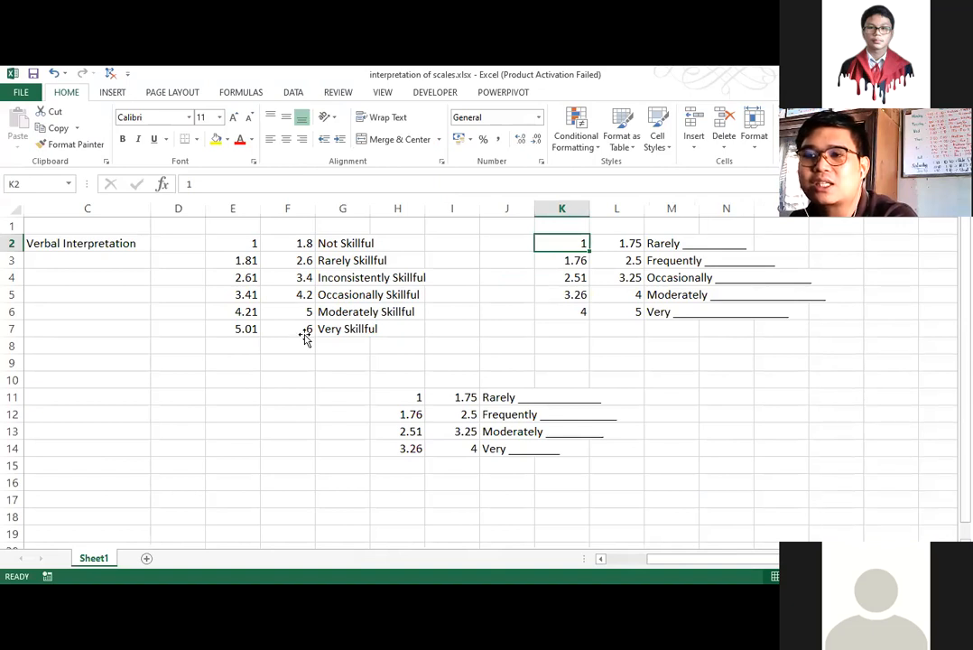
drag(573, 245, 631, 312)
click(681, 408)
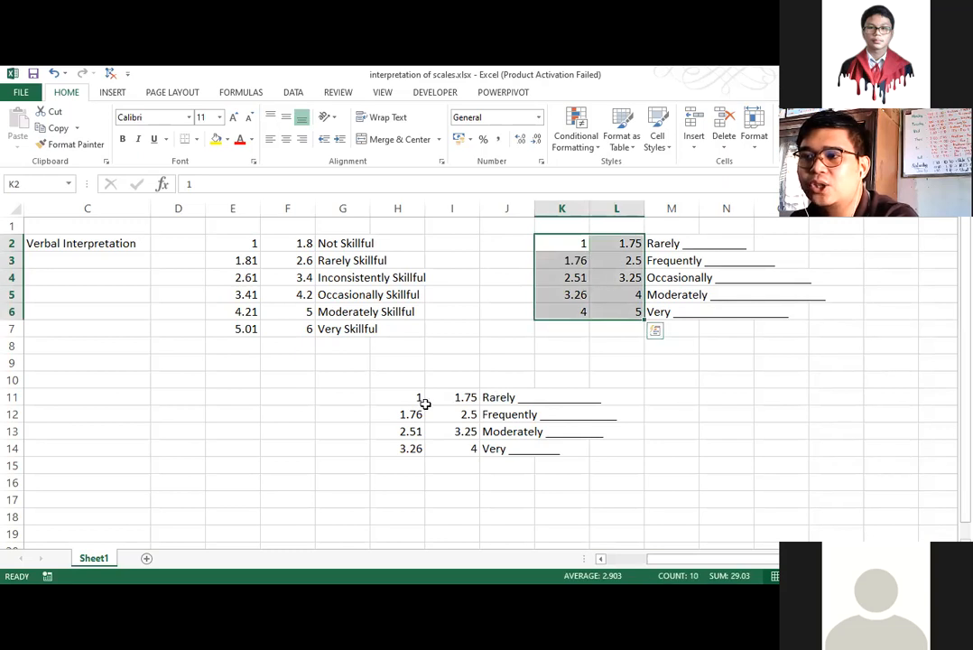
drag(565, 248, 616, 305)
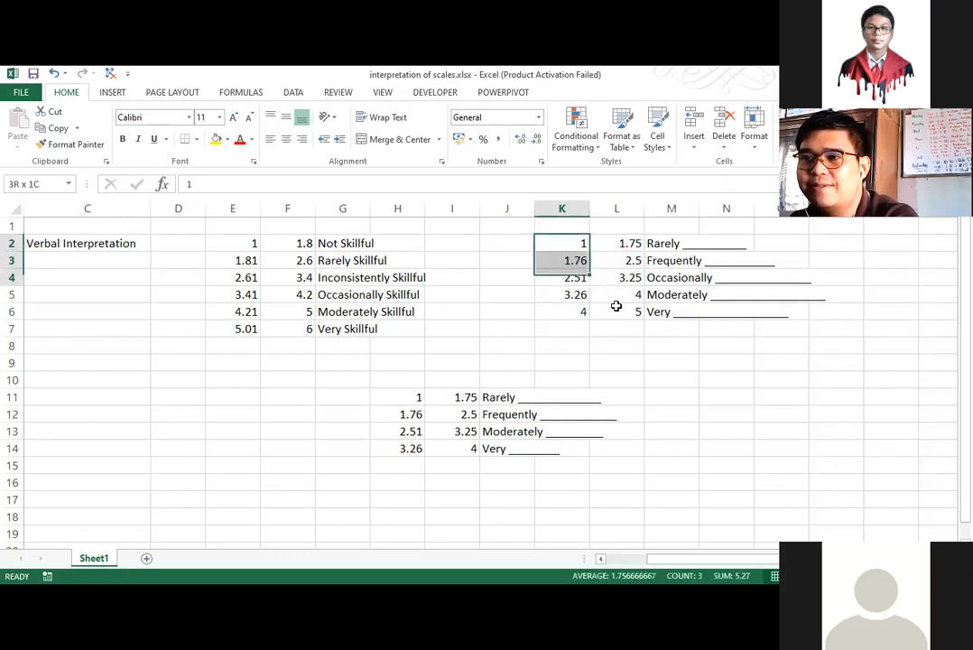
drag(388, 399, 464, 447)
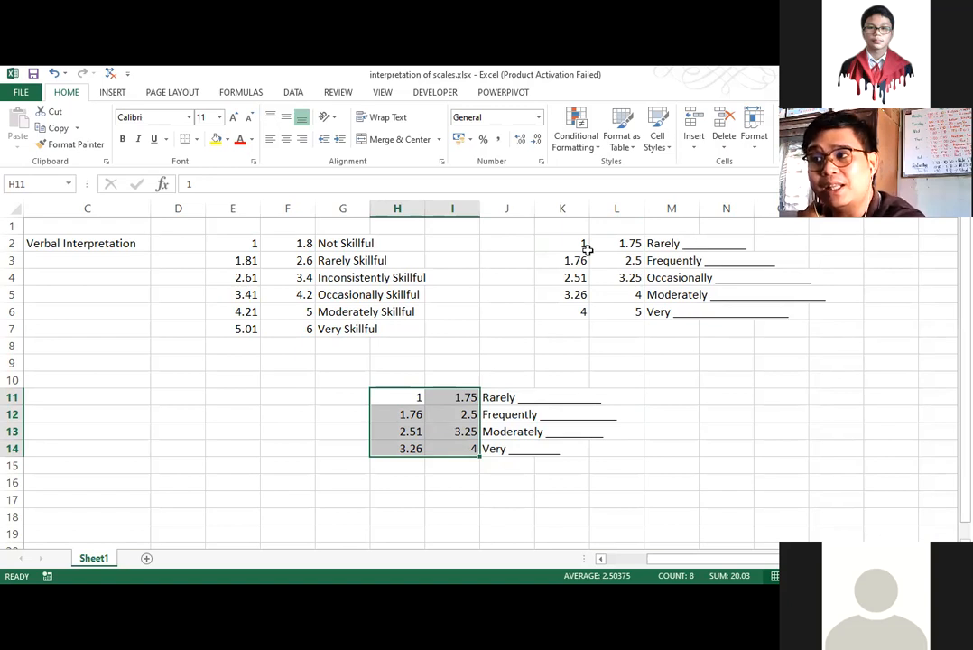
drag(568, 244, 619, 322)
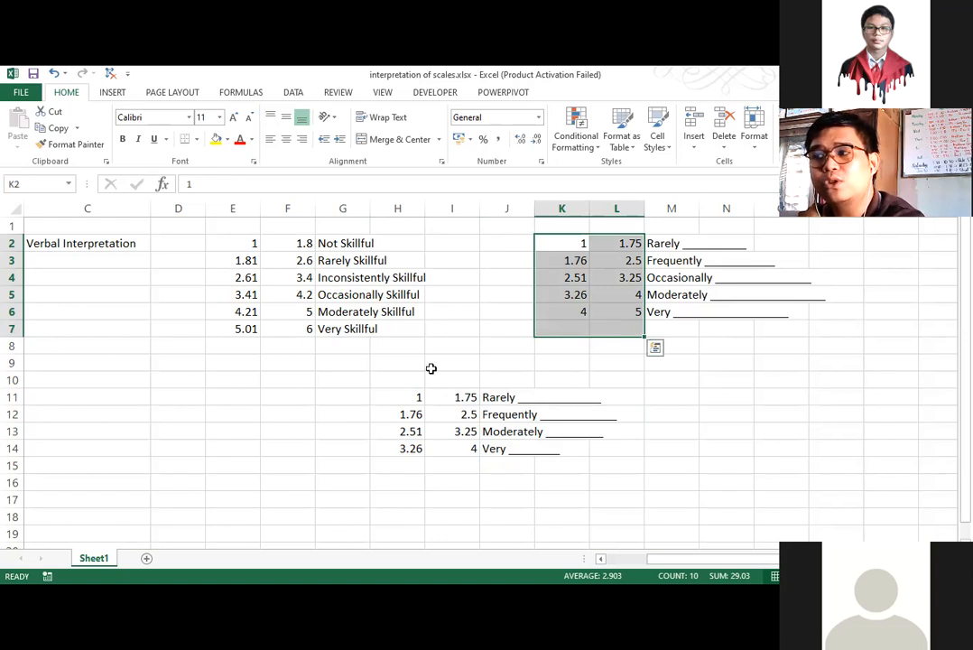
drag(394, 398, 448, 452)
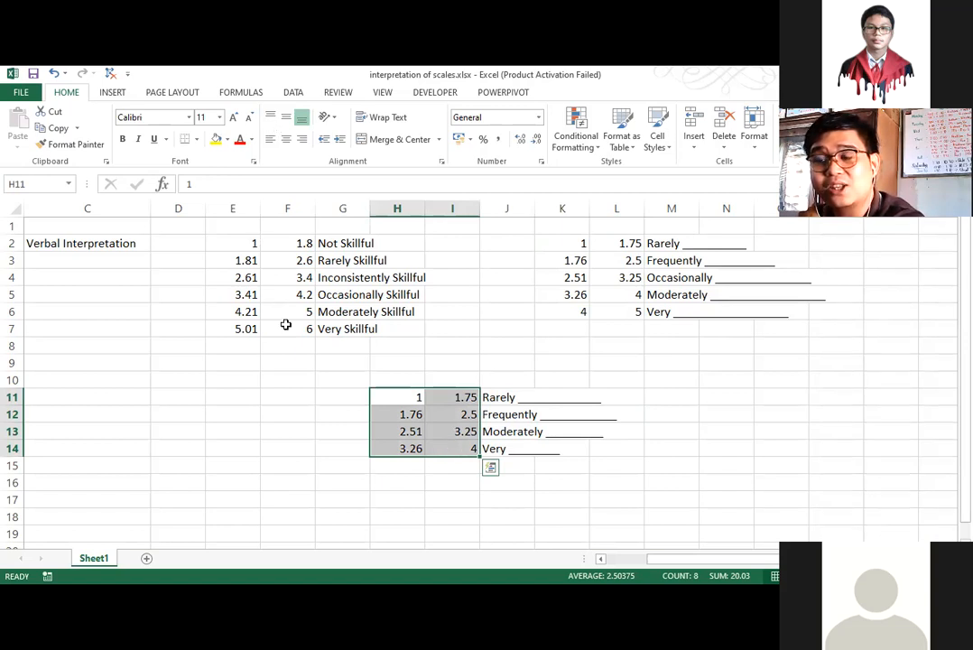
drag(232, 243, 286, 324)
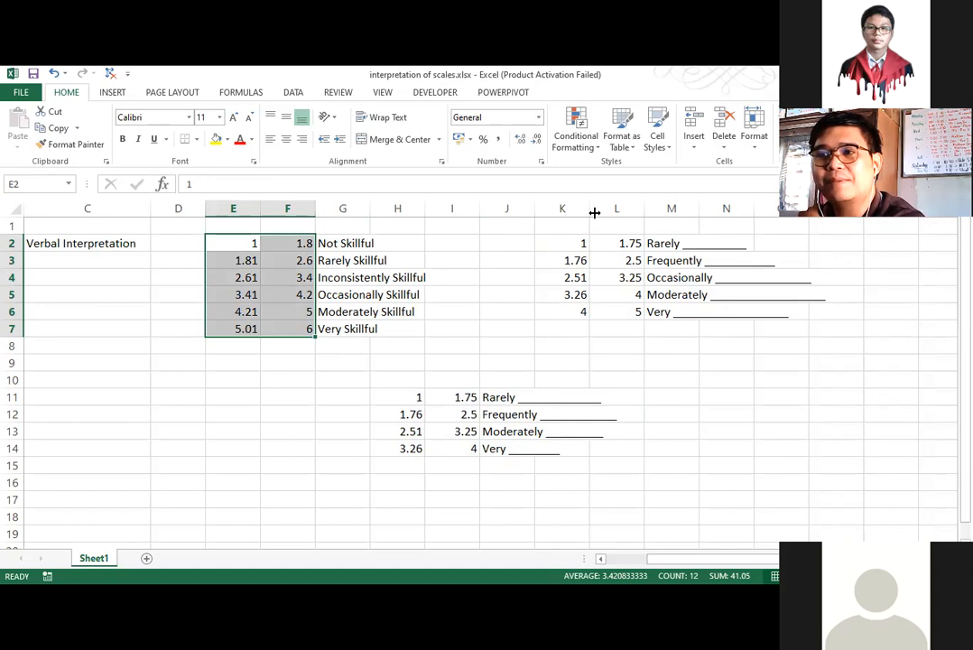
Copy the four-point scale ranges in H11:I14.
drag(569, 247, 613, 320)
click(615, 314)
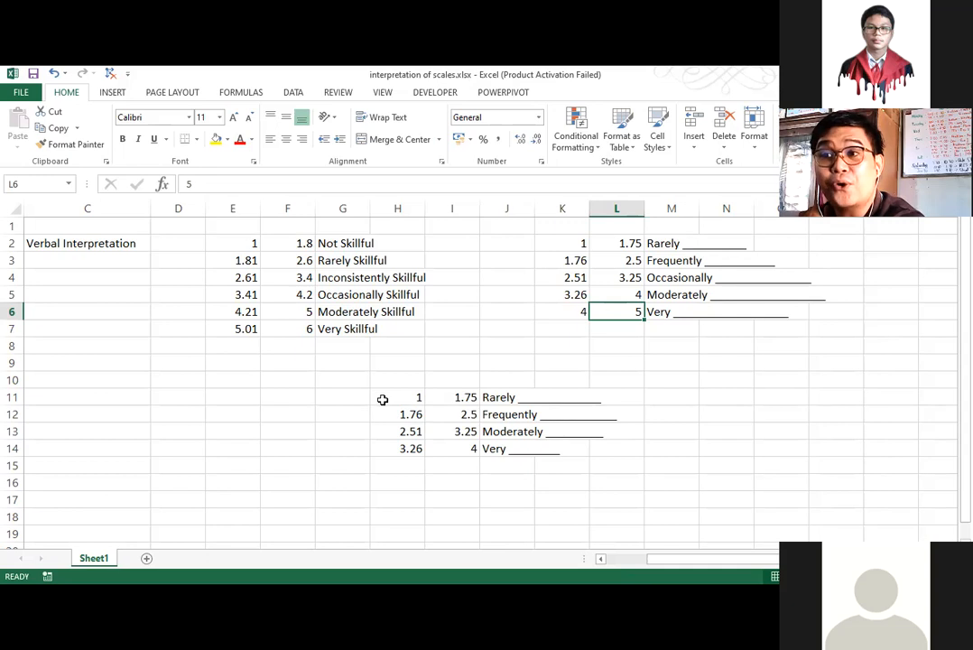
drag(383, 399, 453, 431)
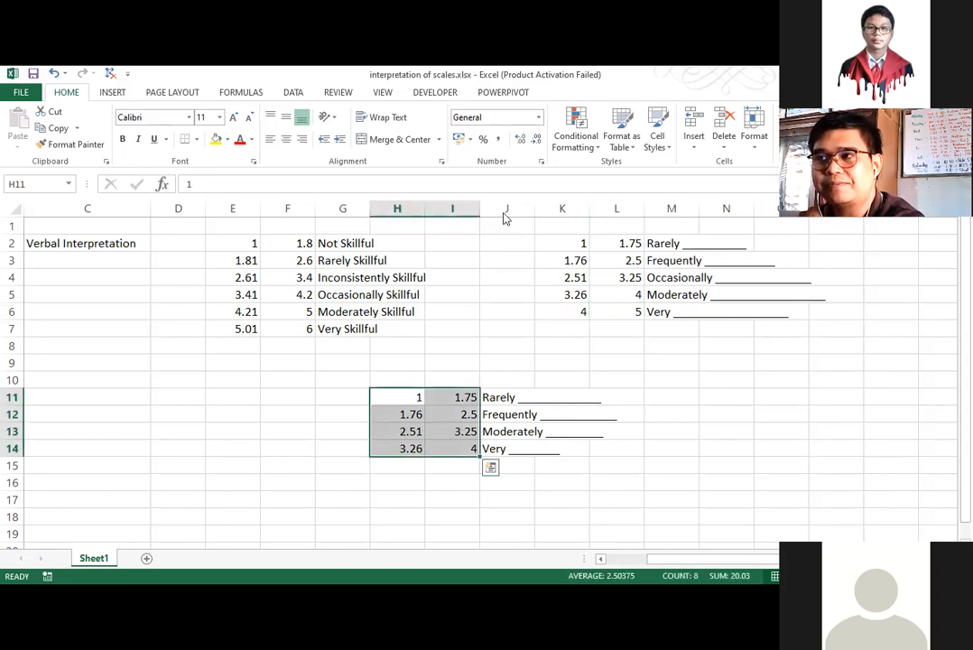
right_click(454, 431)
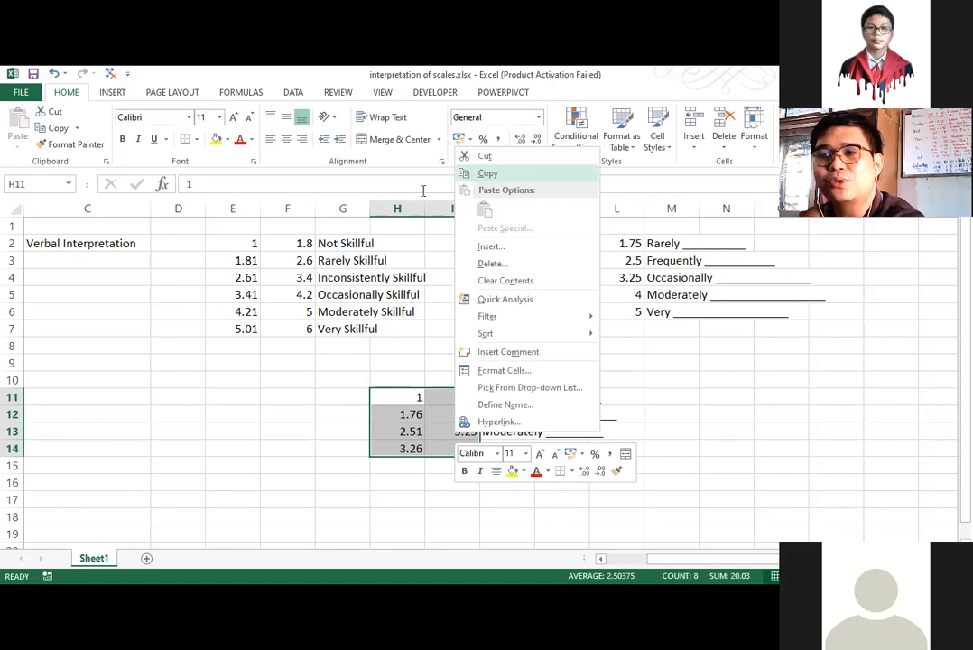
key(ctrl+c)
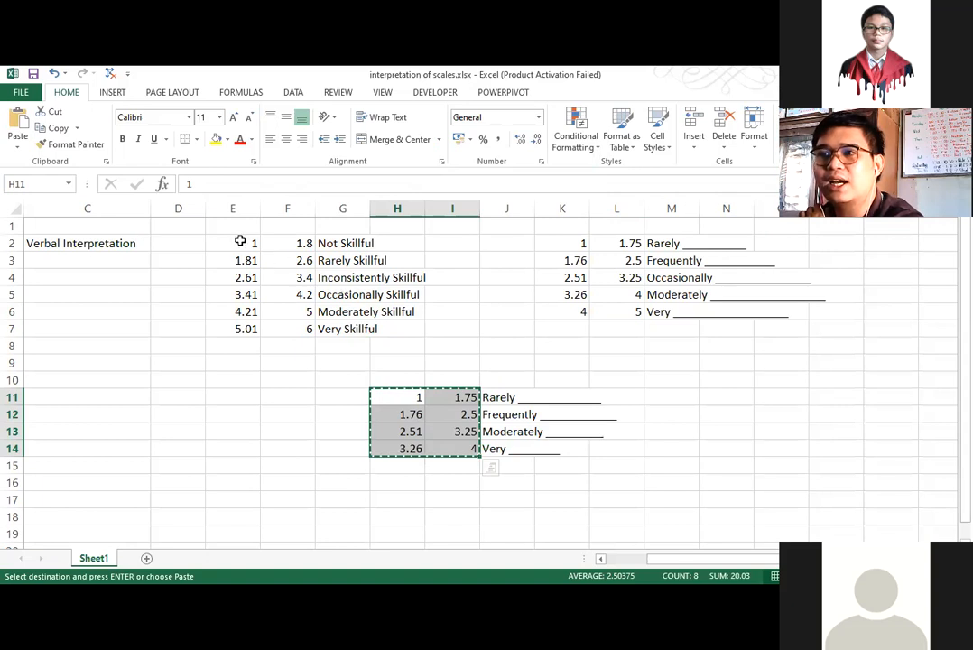
drag(240, 240, 347, 329)
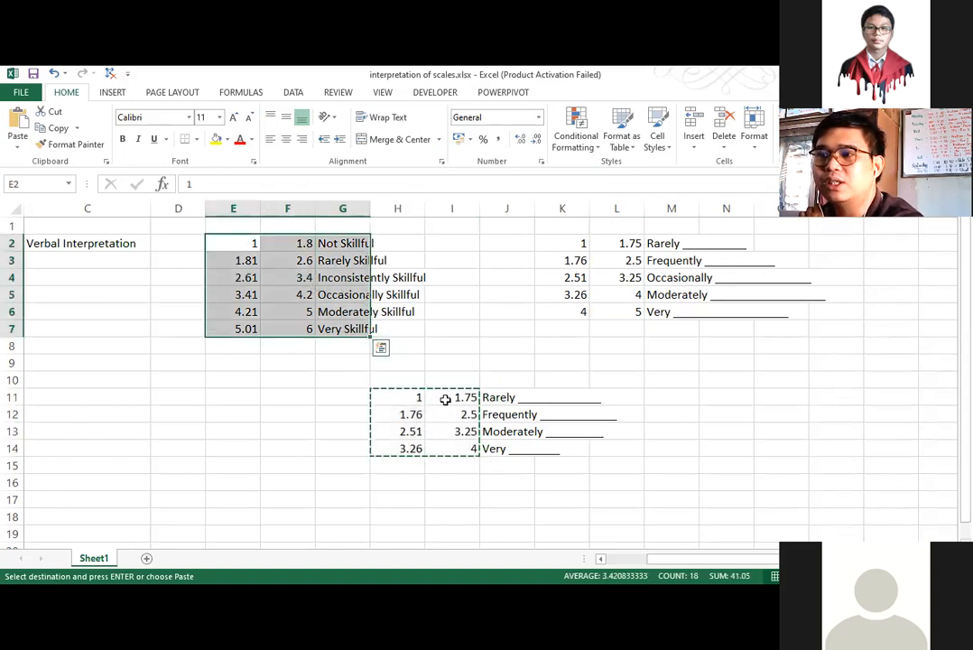
drag(397, 397, 452, 449)
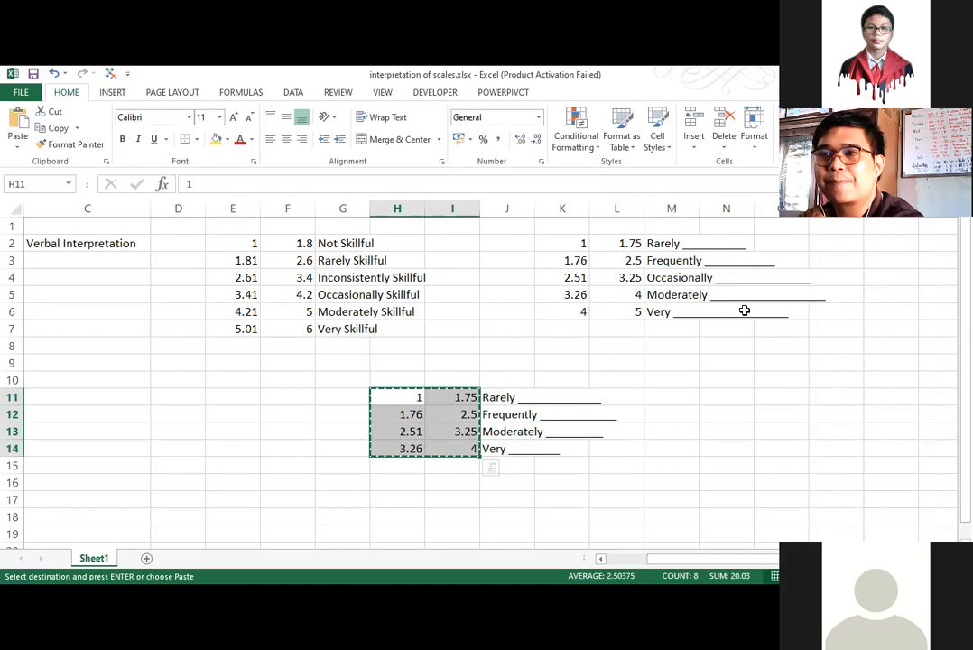
right_click(398, 411)
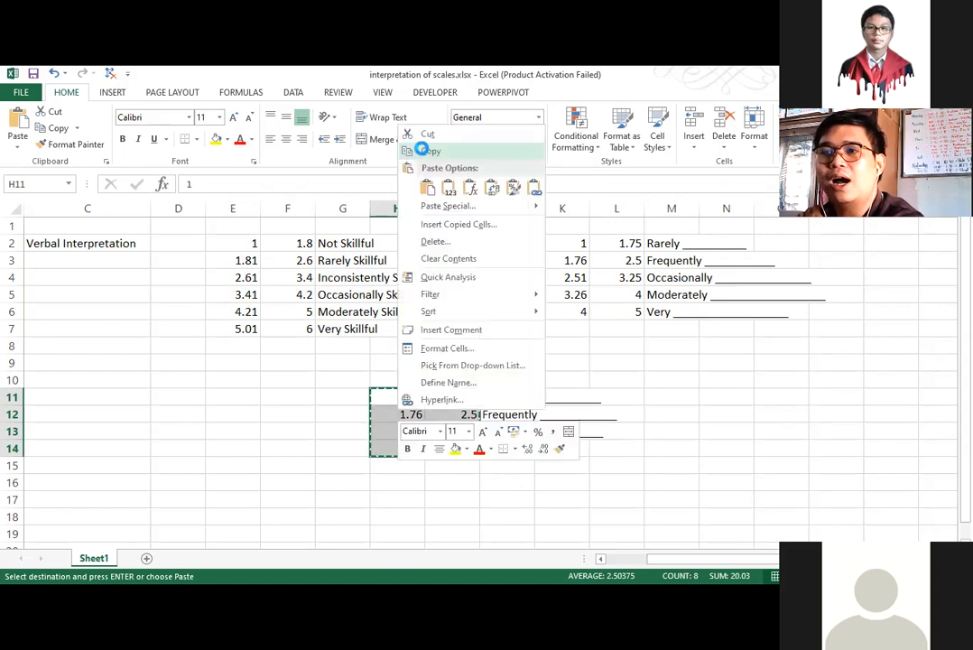
click(234, 245)
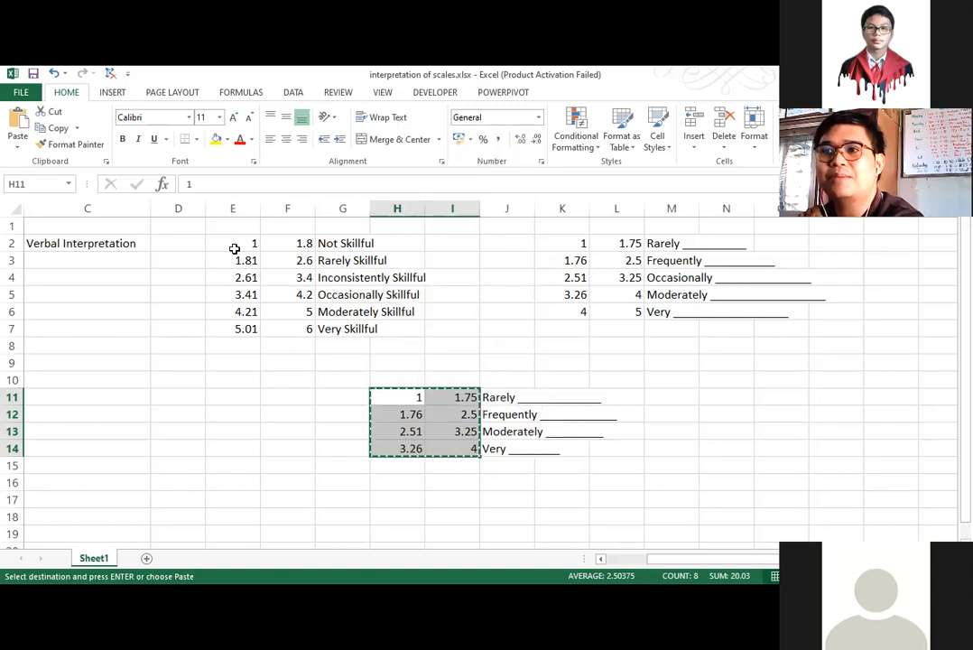
key(ctrl+v)
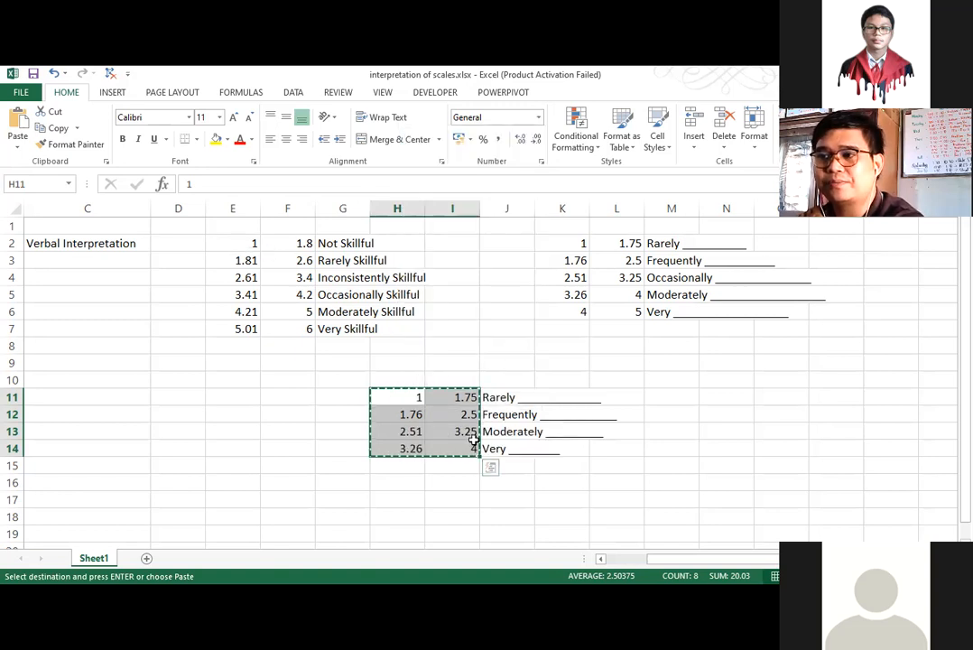
key(ctrl+c)
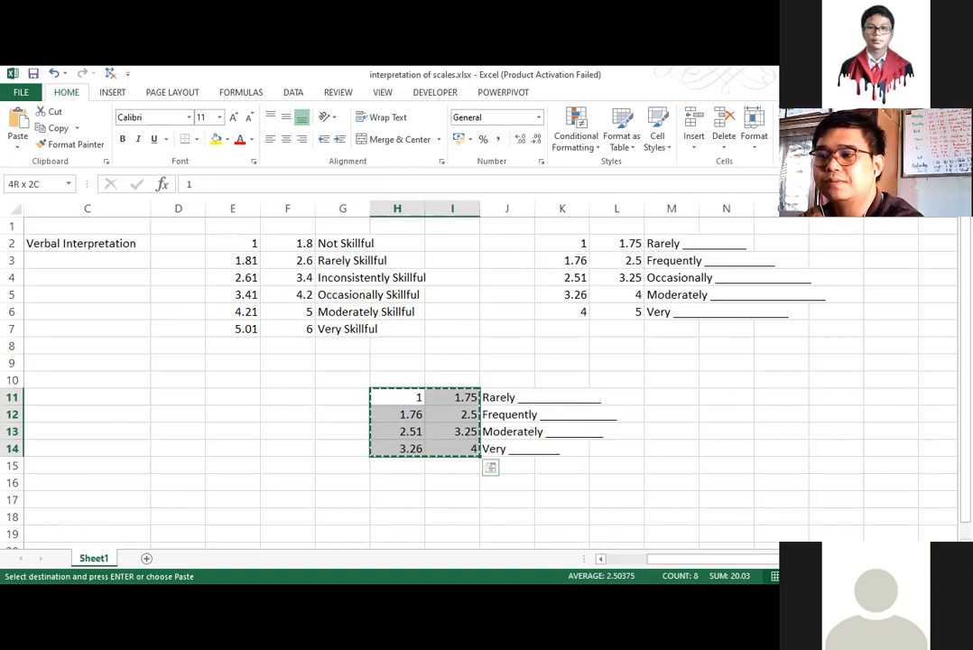
Switch to the sample survey workbook and paste the copied four-point ranges into I7:J10 of Sheet5.
key(alt+Tab)
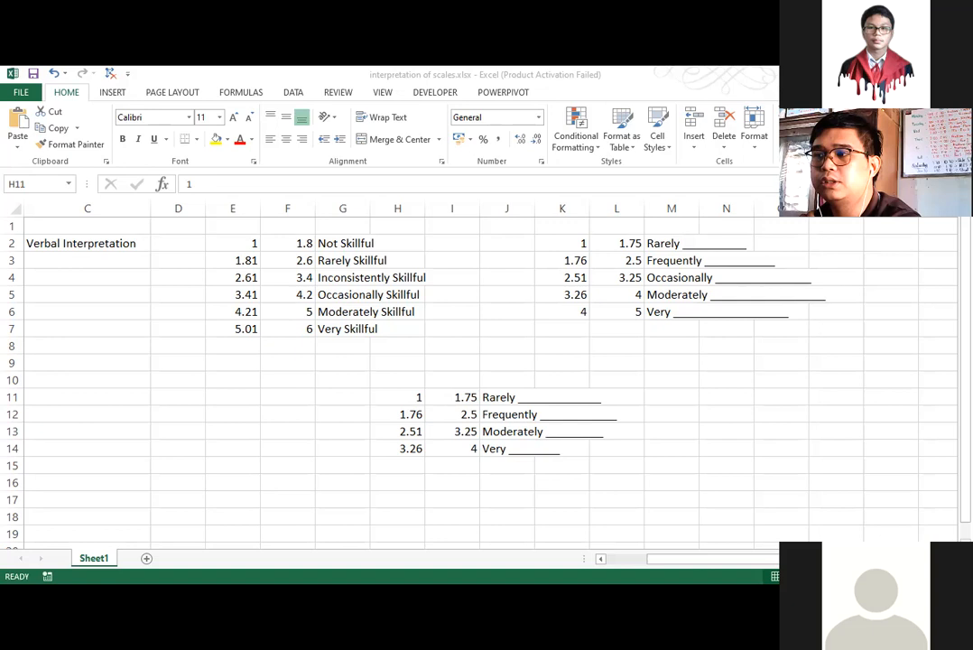
key(alt+Tab)
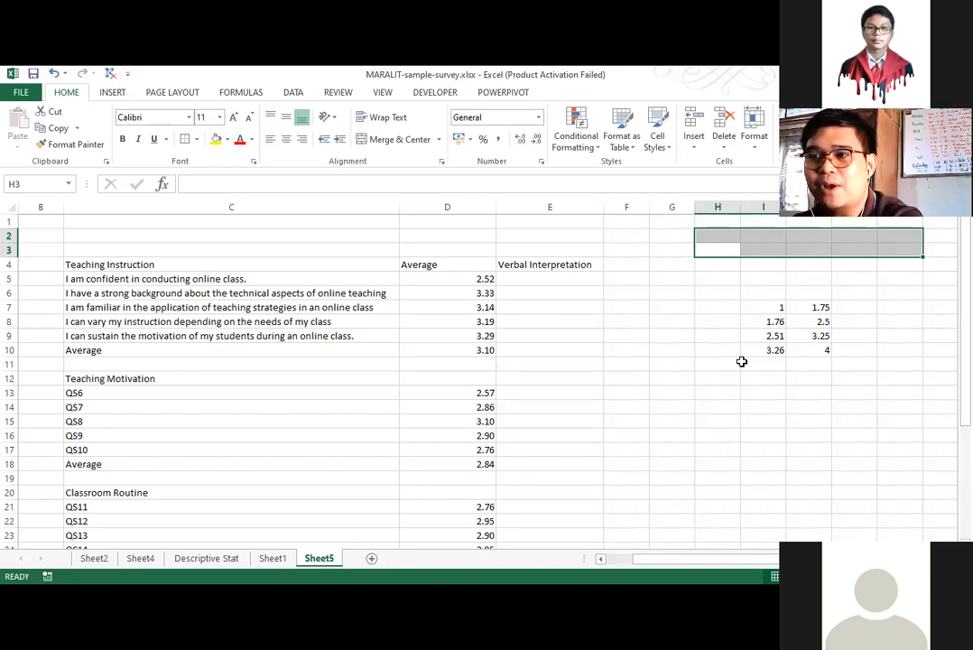
click(913, 433)
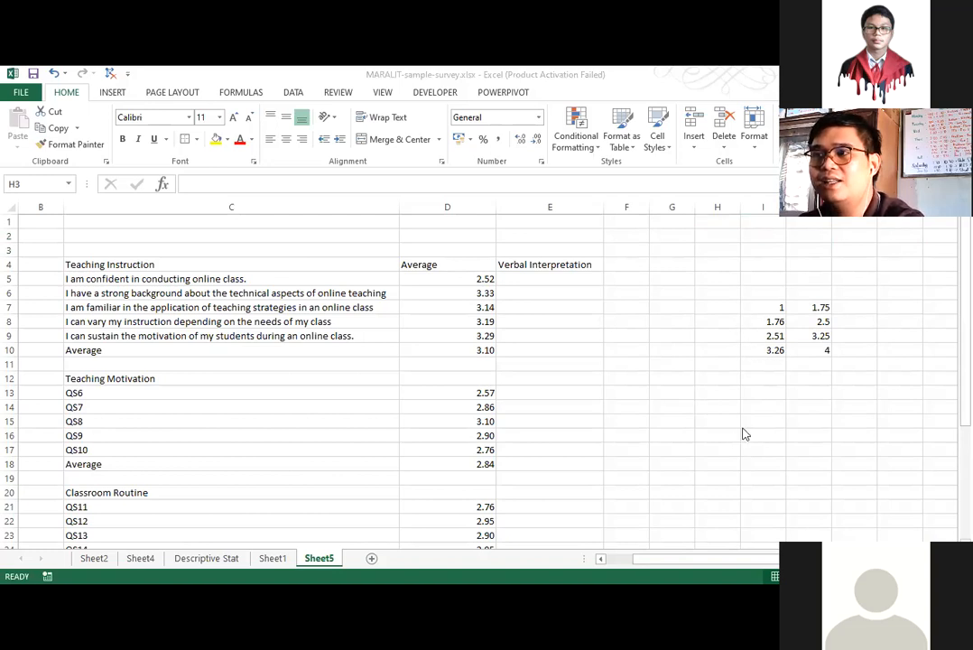
click(770, 394)
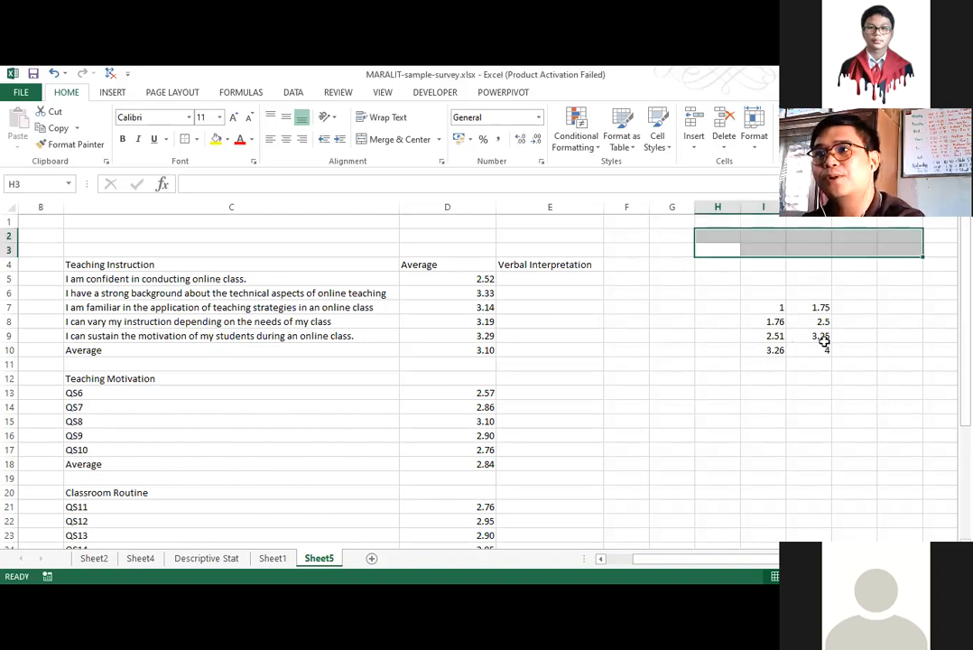
drag(749, 308, 816, 352)
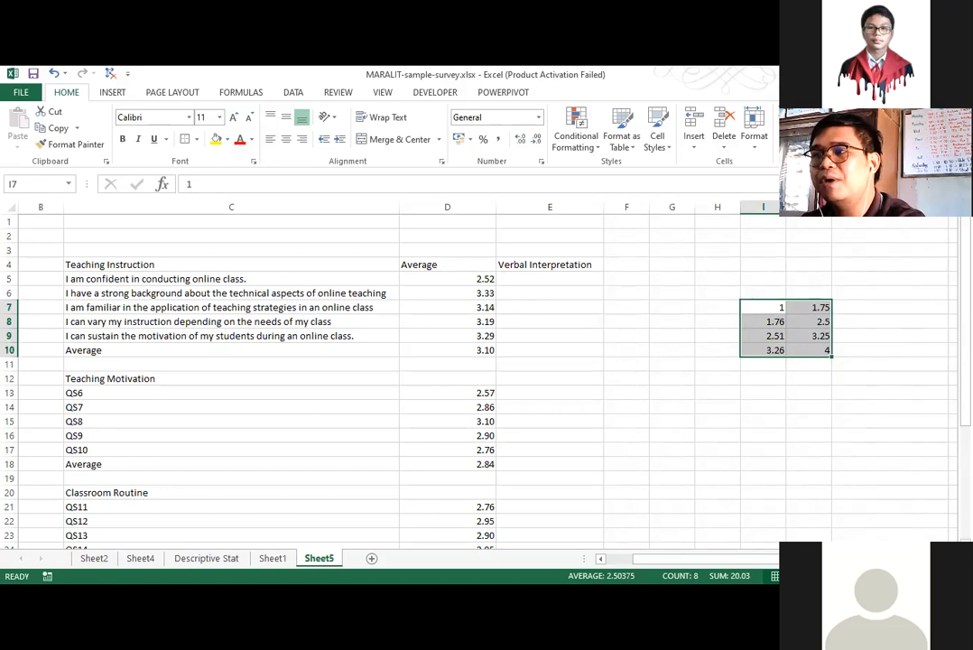
Enter the scale labels "Very Confident" in K10 and "Moderately Confident" in K9 beside the top two ranges.
click(876, 350)
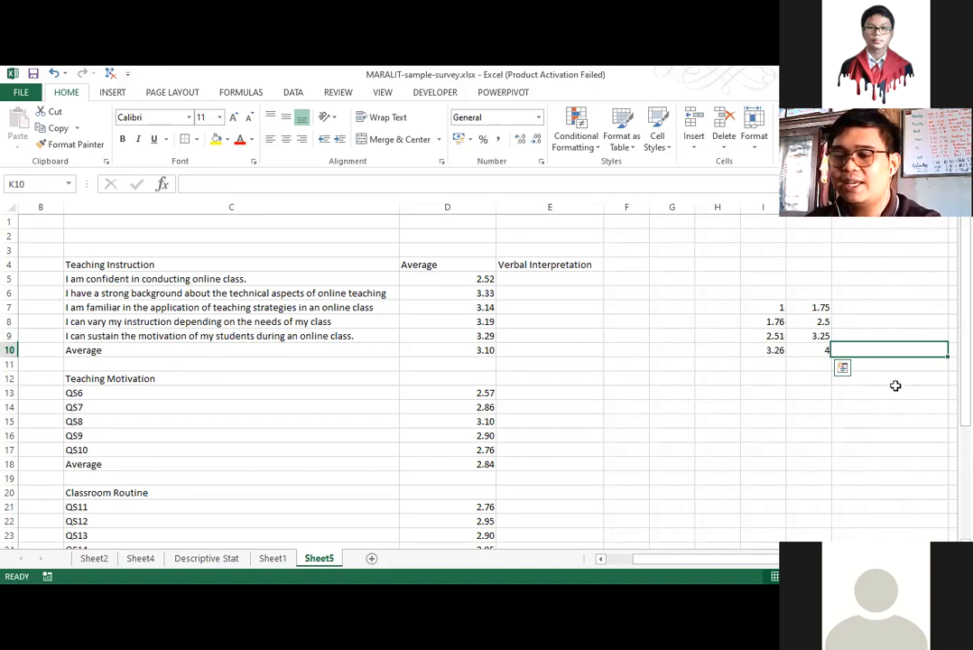
text(Very Co)
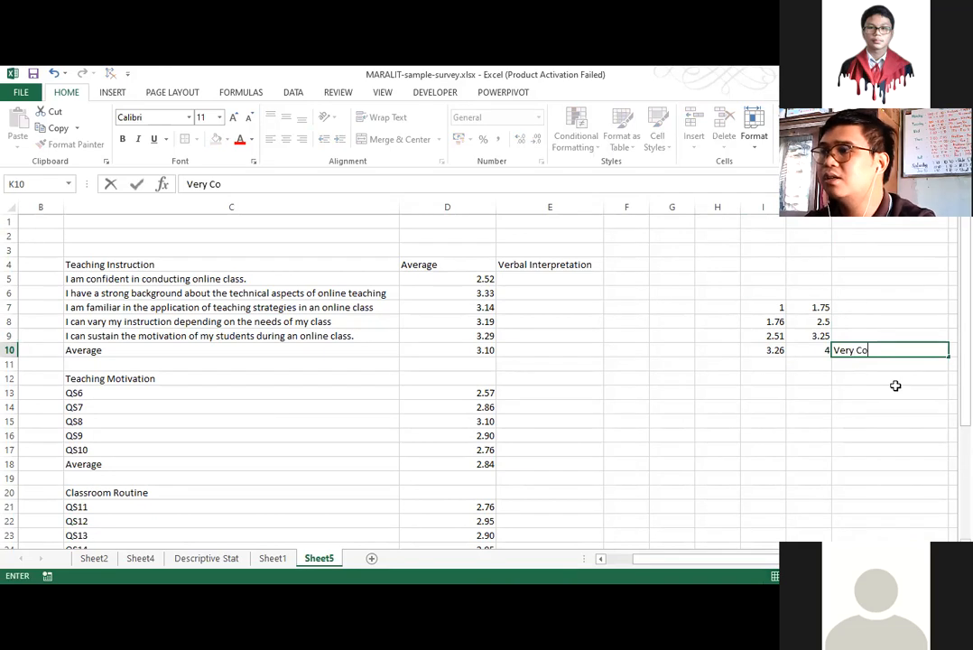
text(nfident)
key(Up)
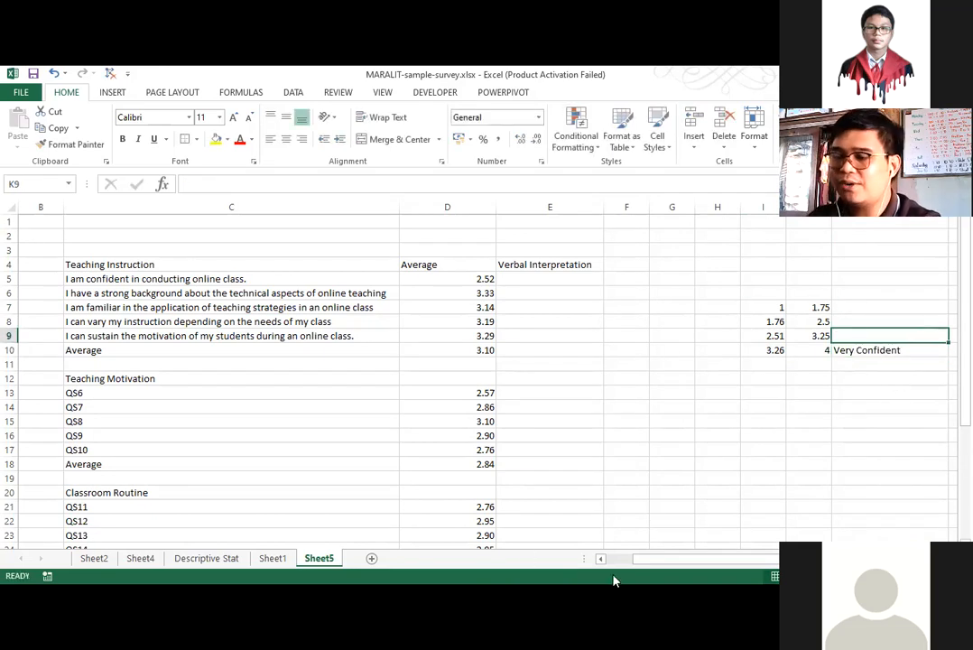
text(Moderate)
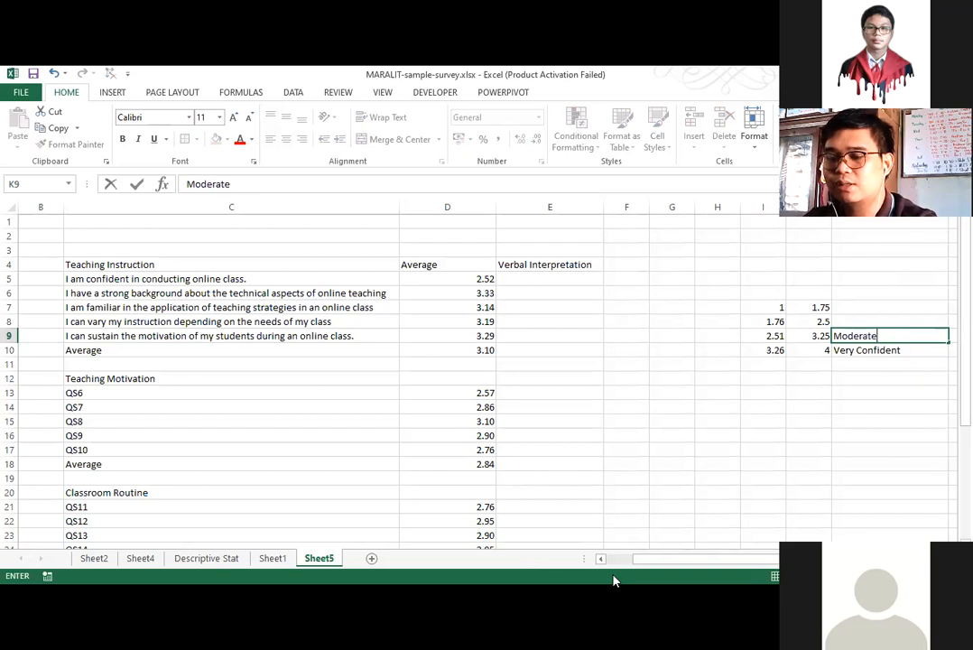
text(ly Confident)
key(Up)
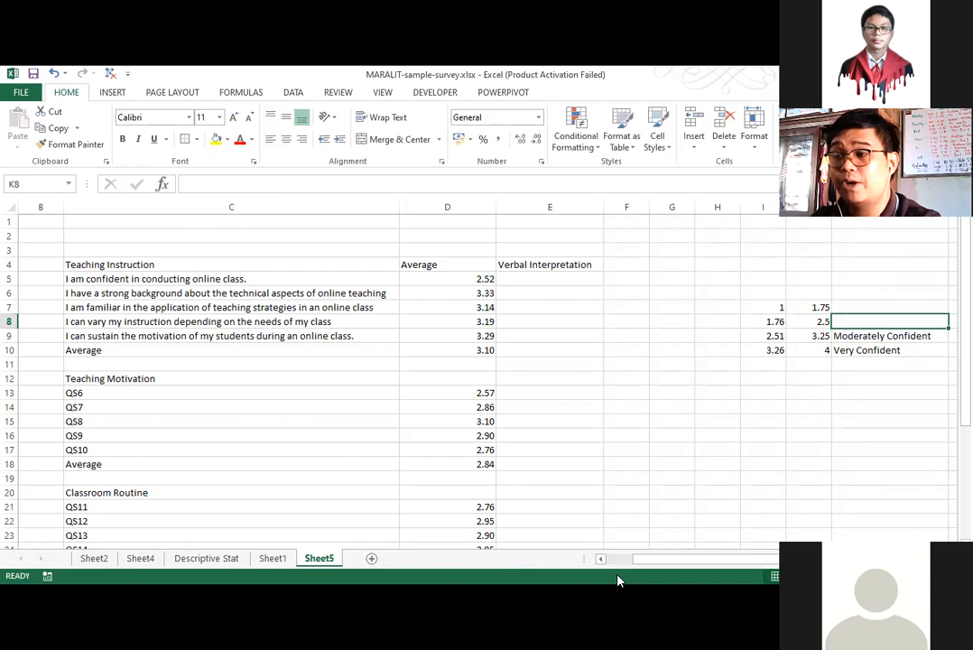
Enter the scale labels "Seldom Confident" in K8 and "Rarely Confident" in K7 beside the two lowest ranges.
text(F)
key(BackSpace)
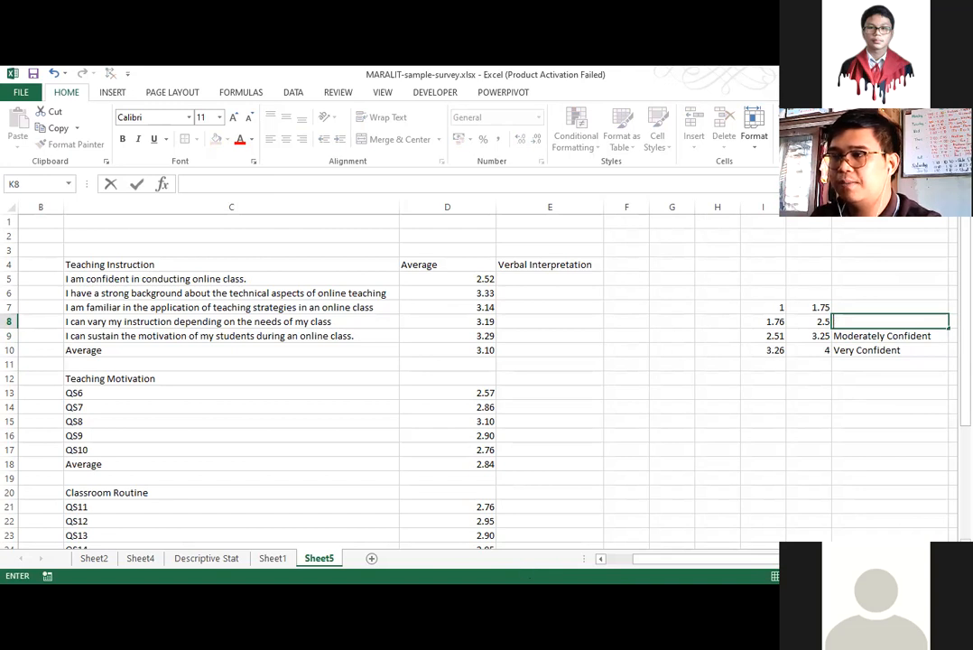
click(539, 549)
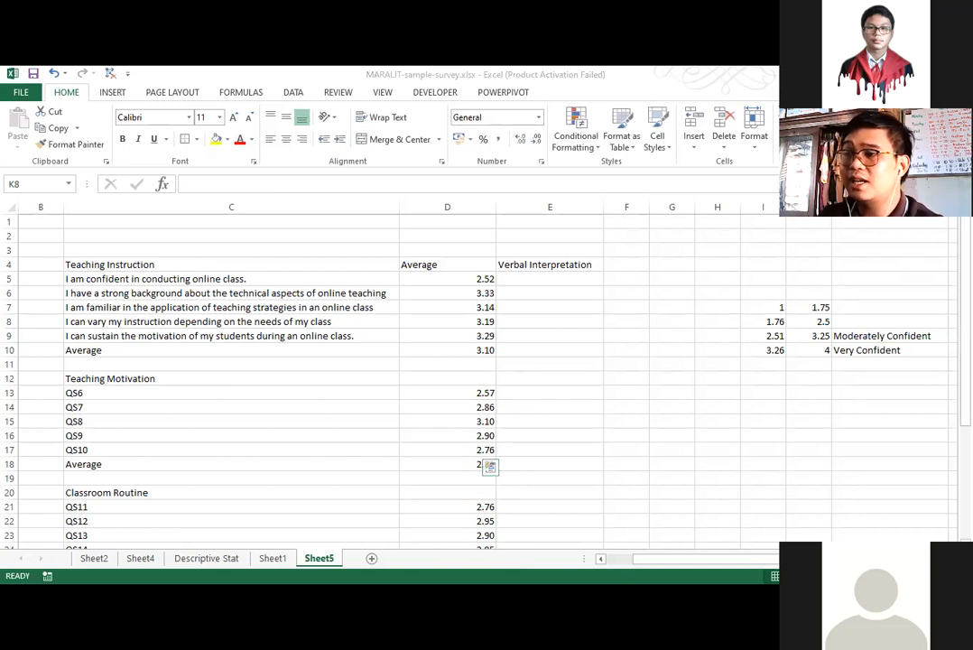
click(891, 327)
text(Seldom)
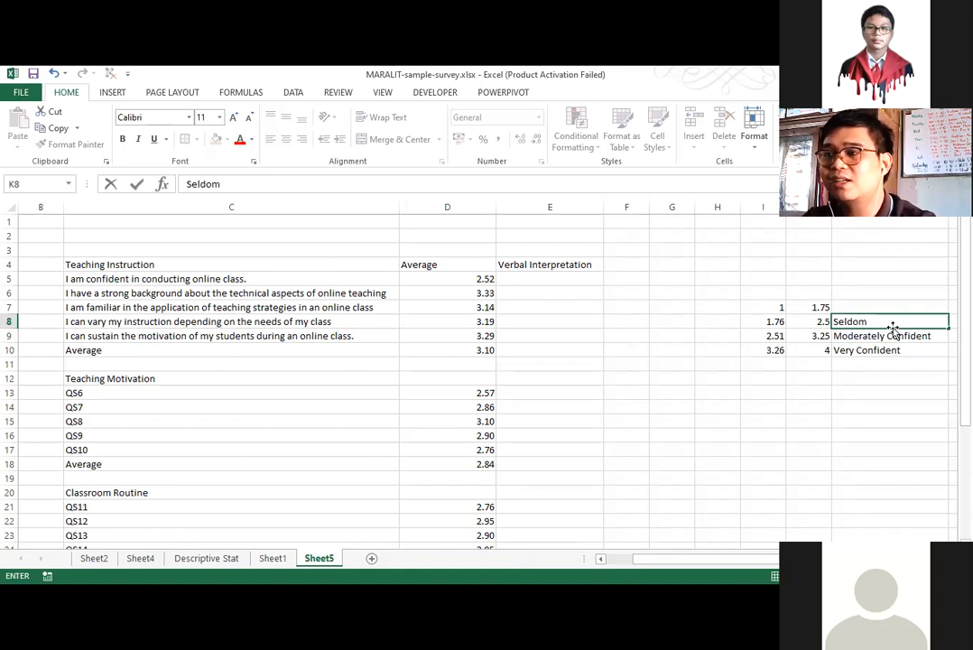
text( Confident)
key(Up)
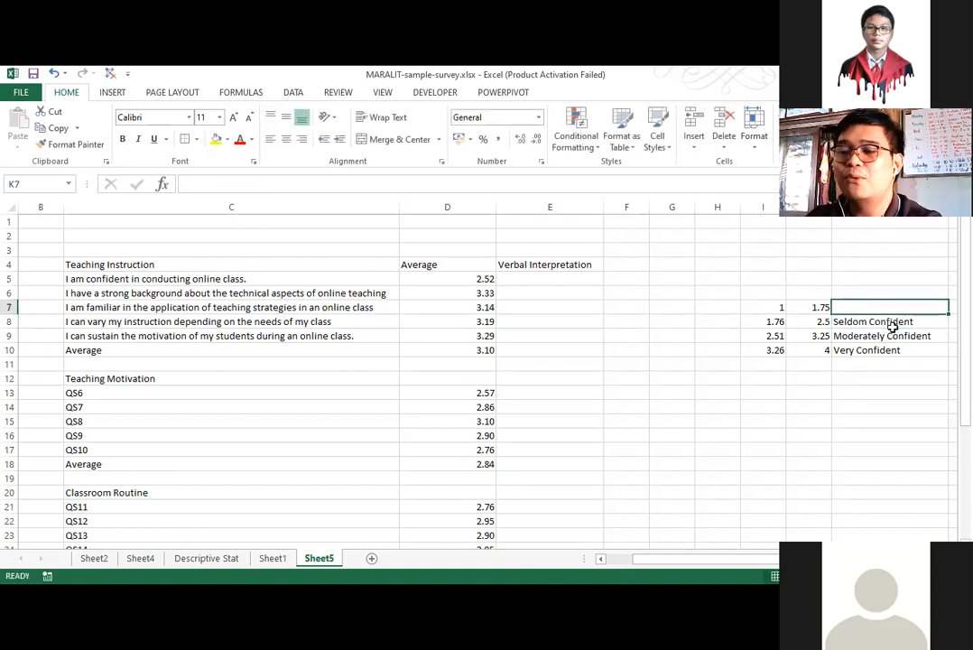
text(Rarely Confident)
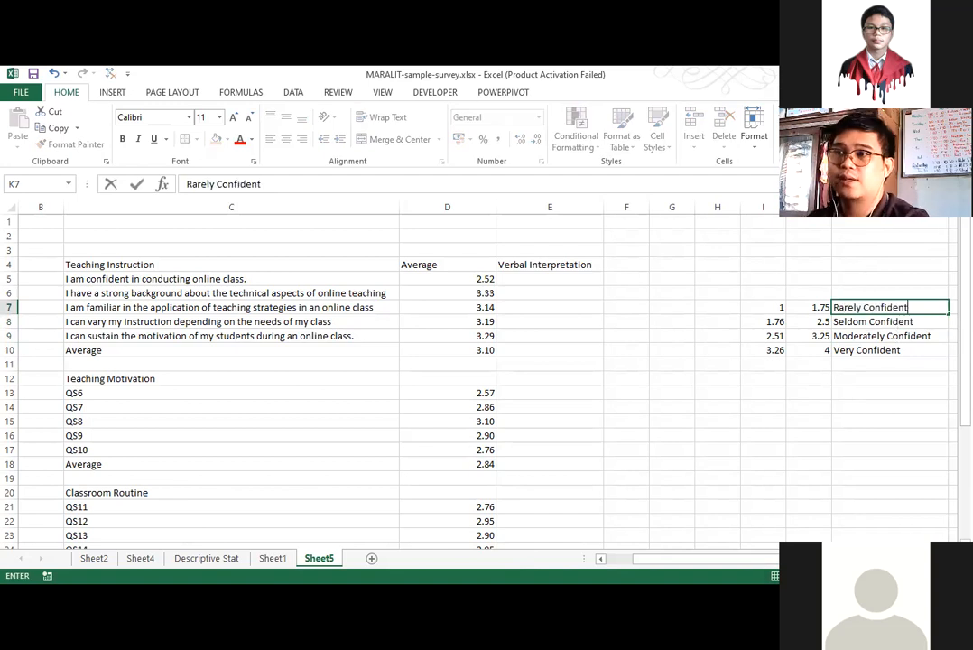
key(Return)
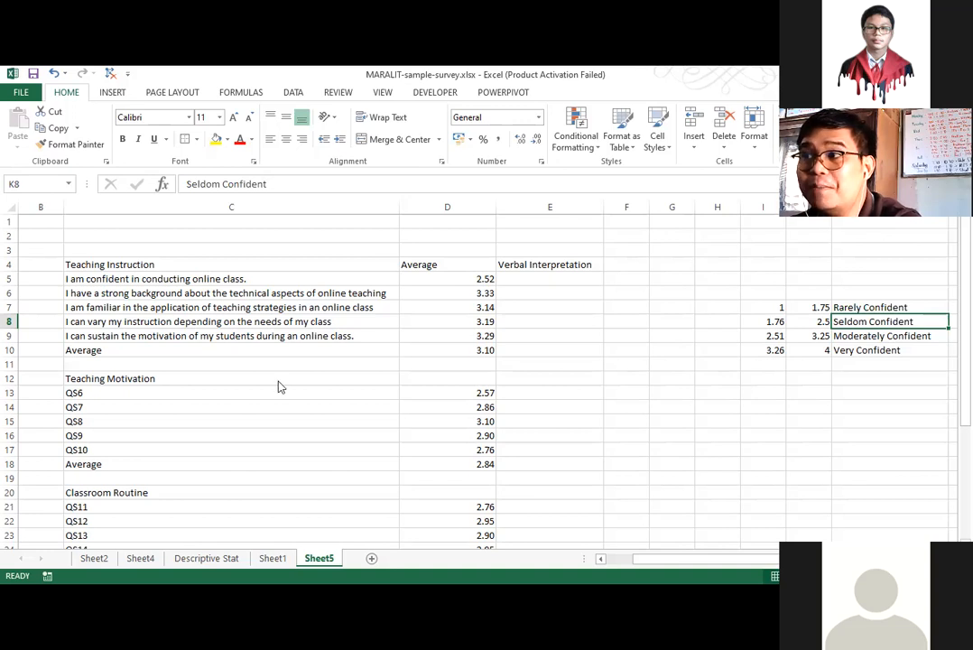
click(846, 337)
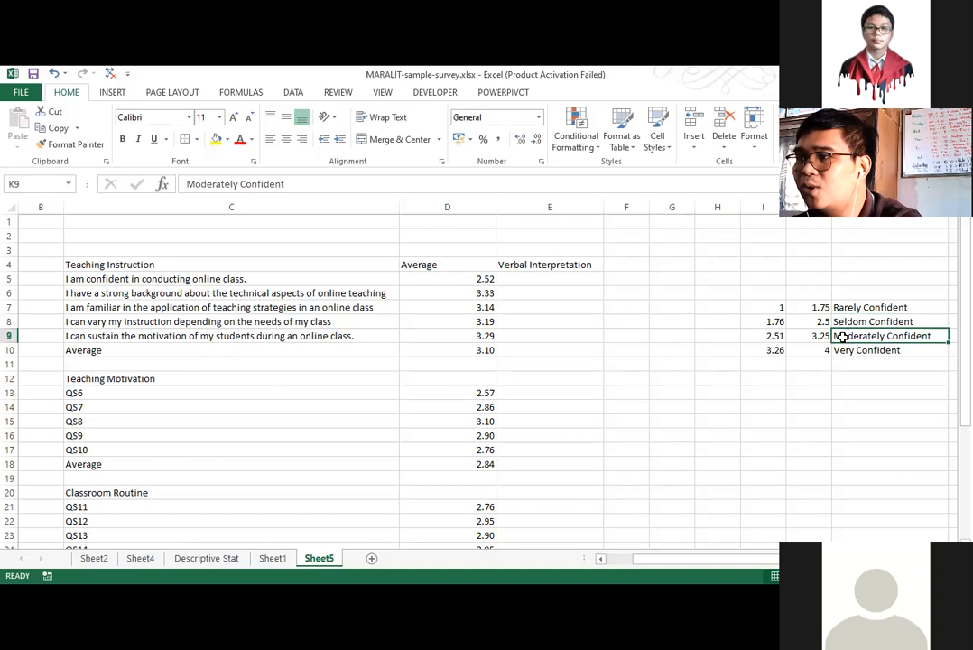
click(520, 277)
key(Return)
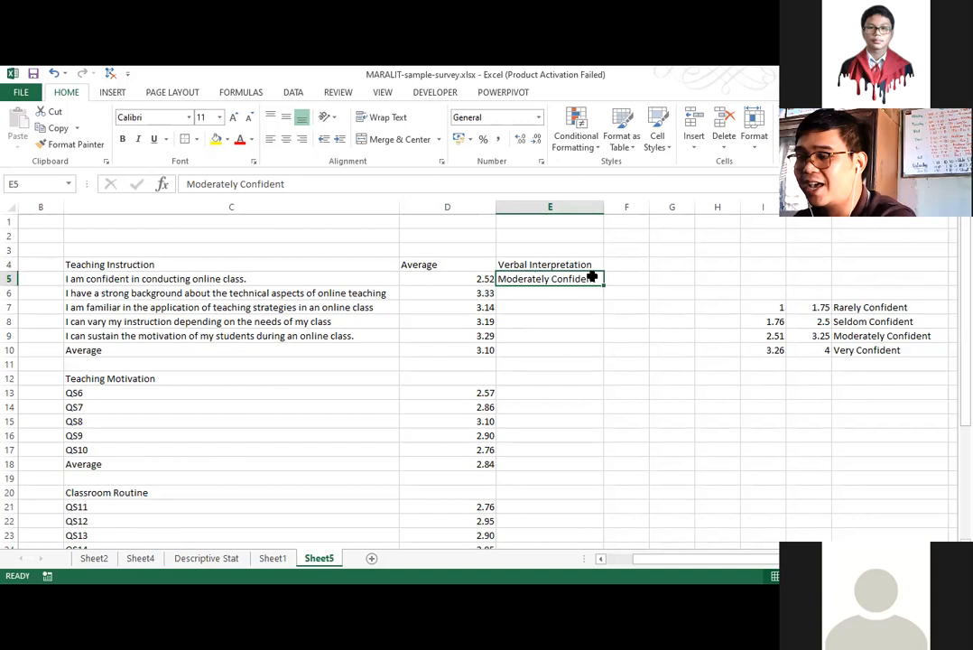
key(Delete)
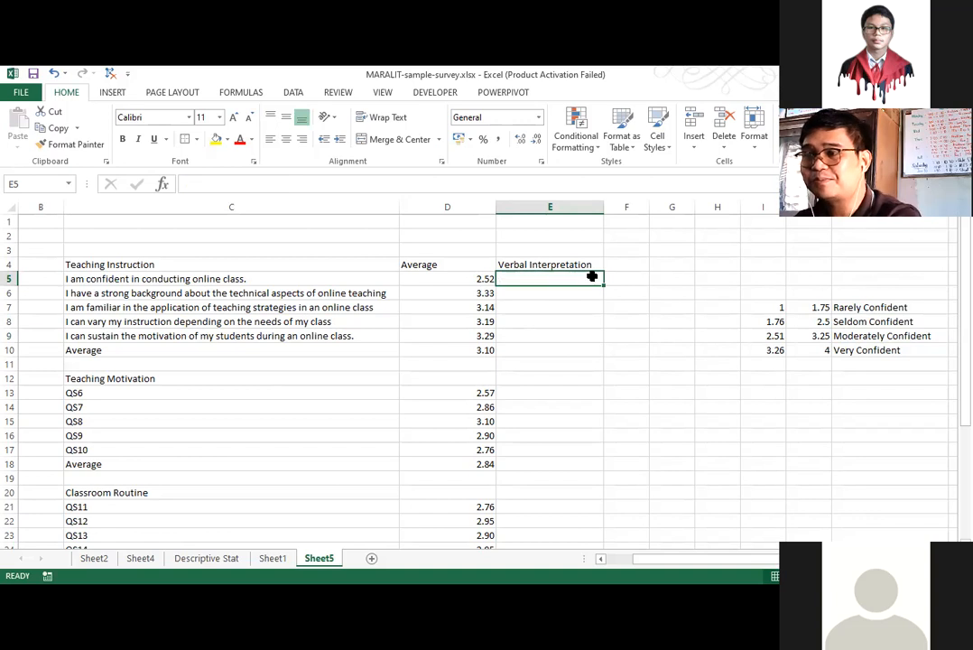
Begin a VLOOKUP formula in E5 for the first Teaching Instruction statement's verbal interpretation.
click(763, 236)
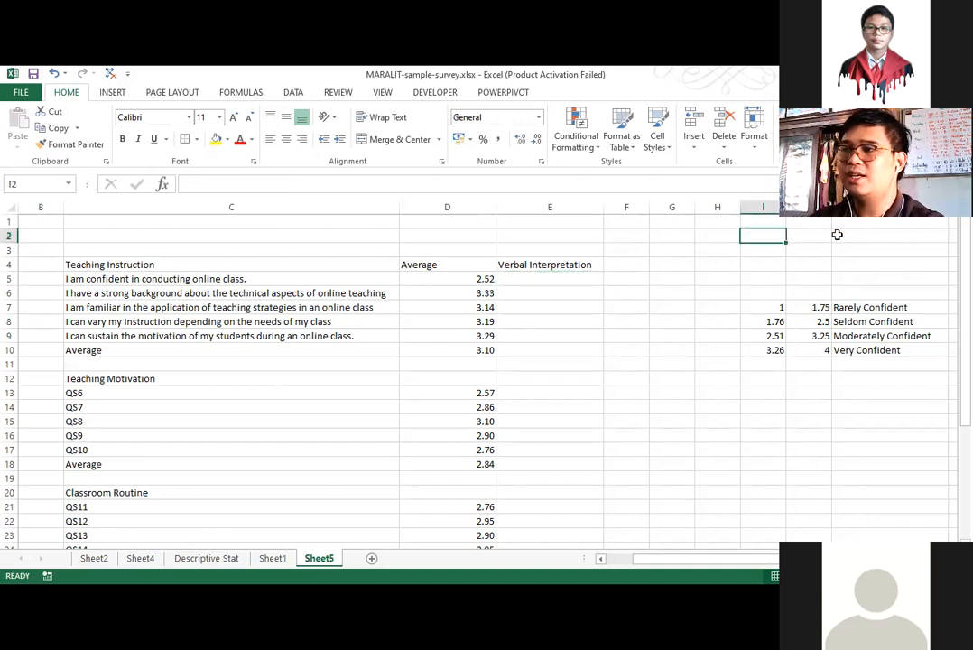
click(517, 268)
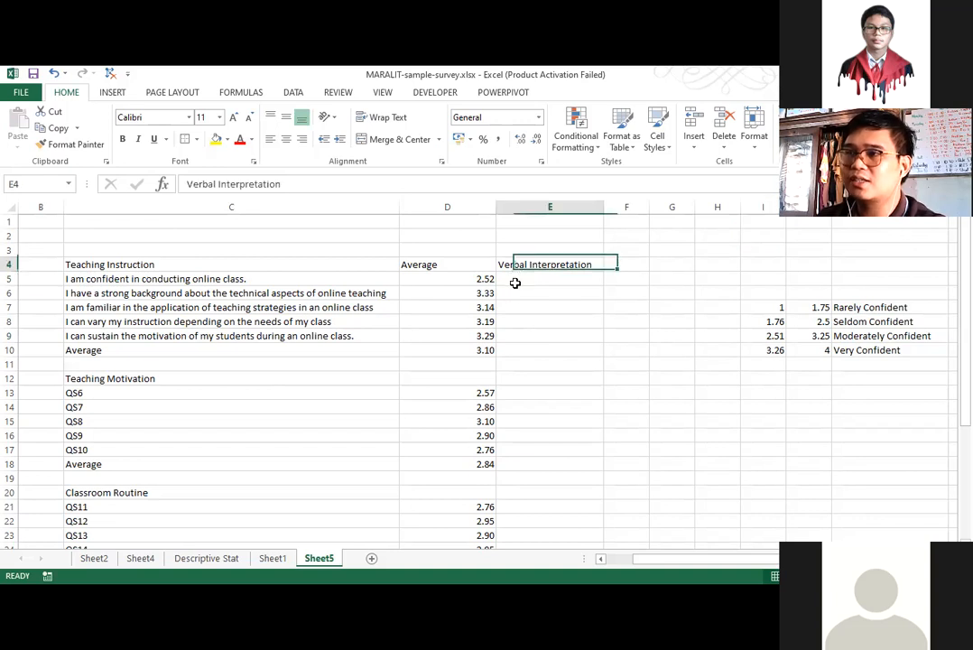
click(513, 290)
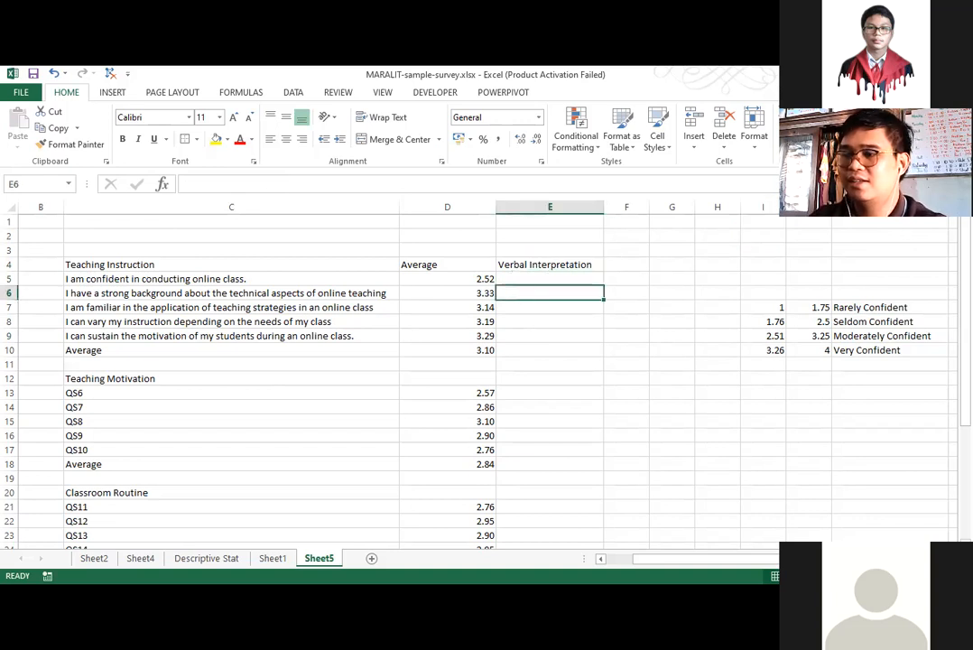
key(Up)
text(=)
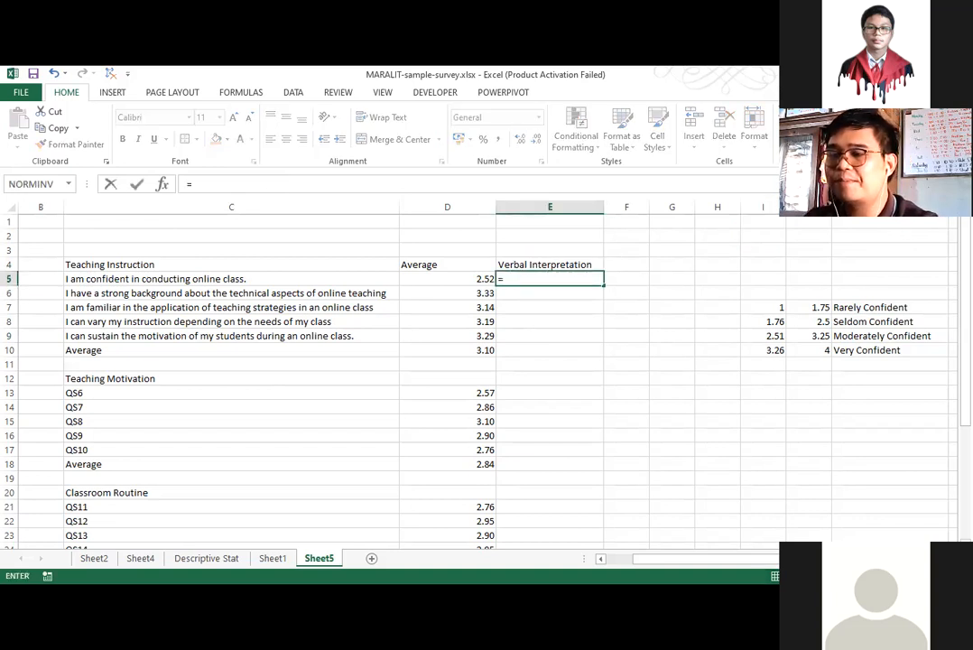
text(vlookup)
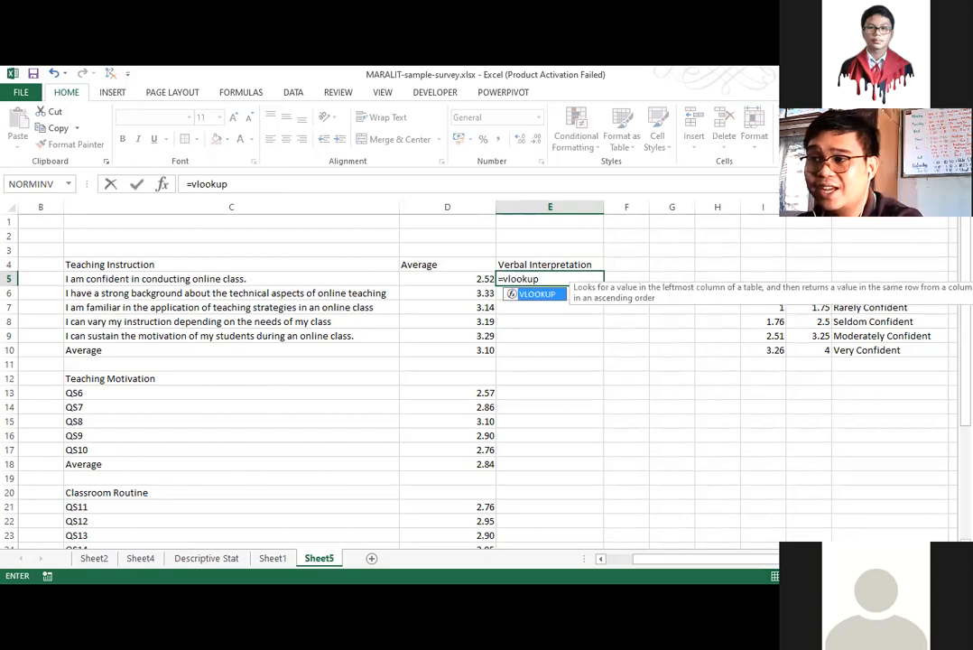
text(()
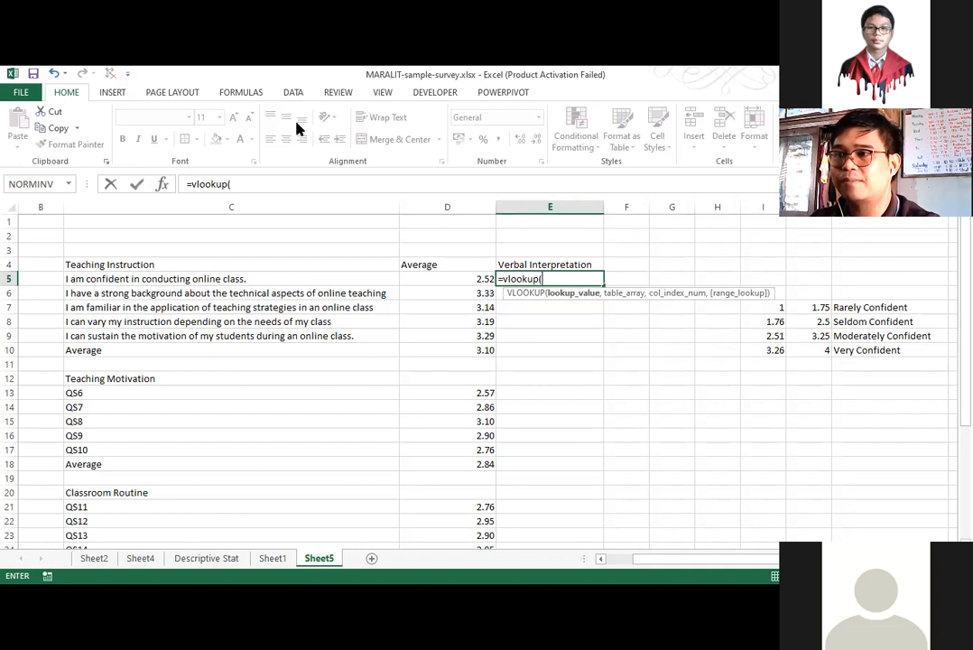
text(vlookuo)
key(alt+Tab)
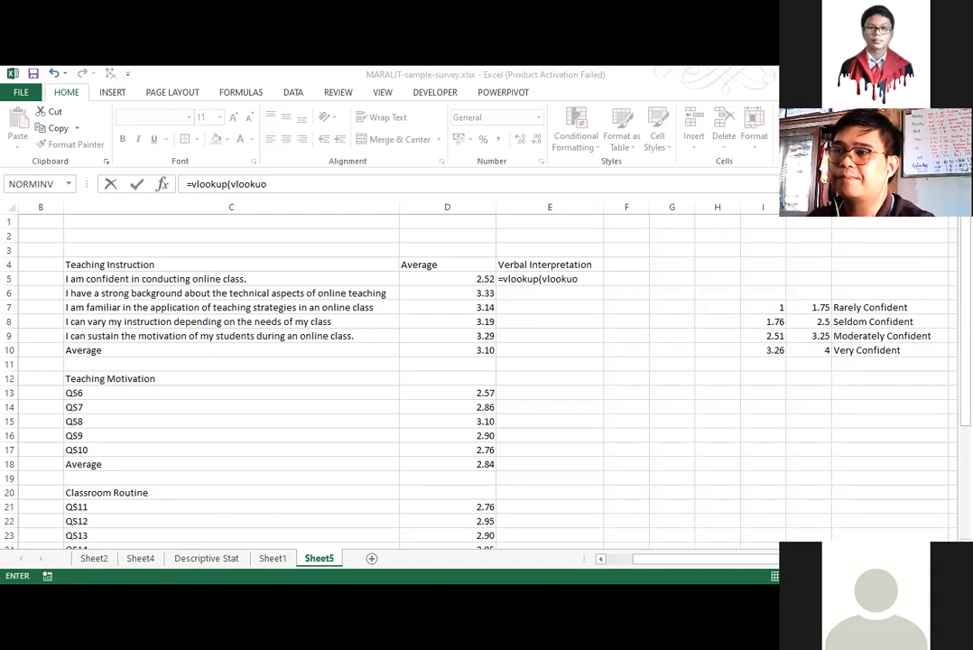
click(546, 275)
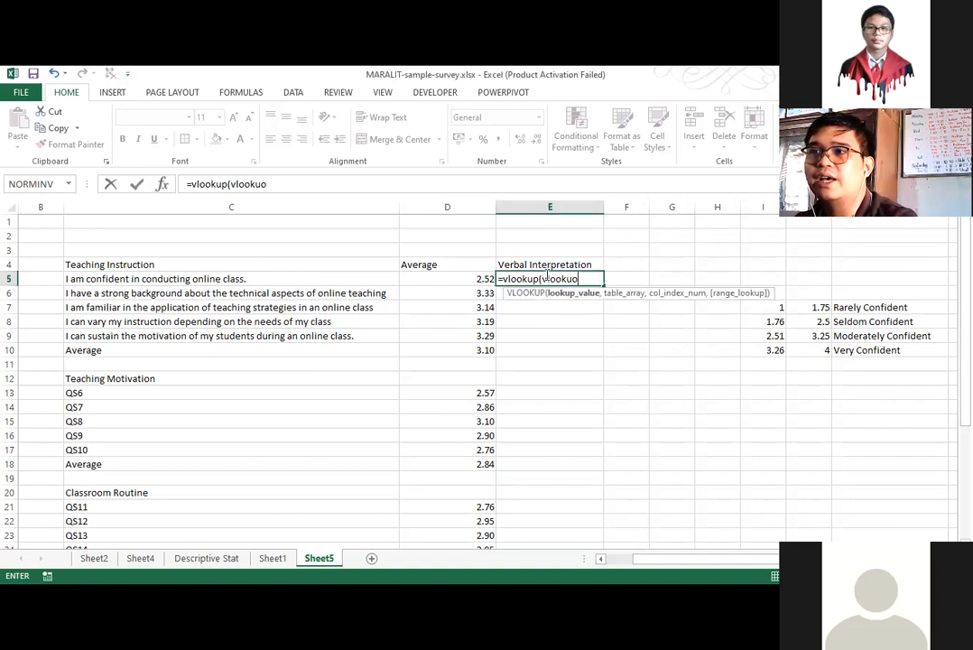
click(309, 183)
key(BackSpace)
key(BackSpace)
key(BackSpace)
key(BackSpace)
key(BackSpace)
key(BackSpace)
key(BackSpace)
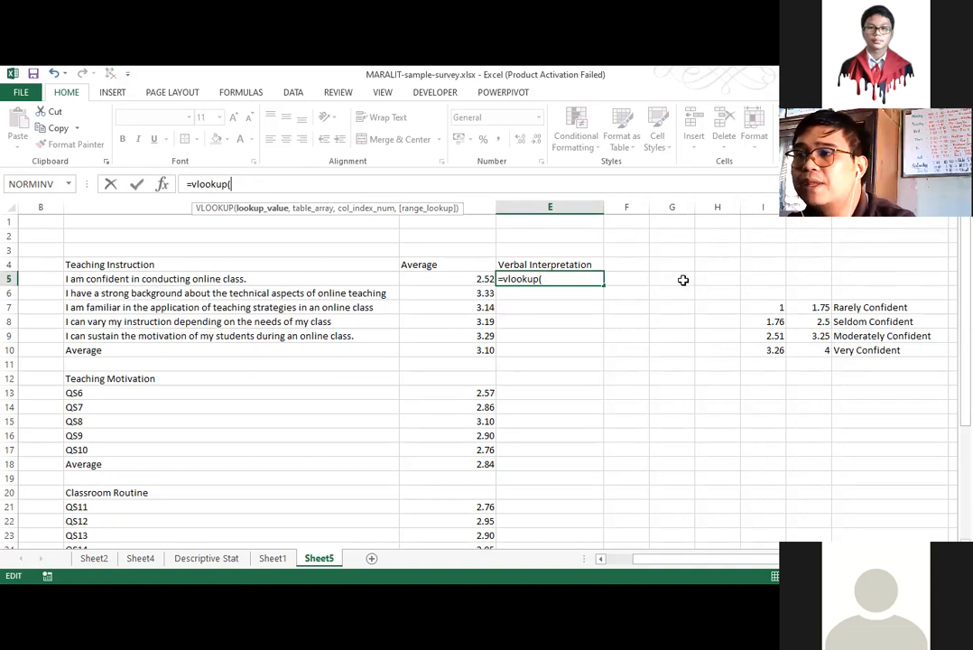
Use D5 as the formula's lookup value and the scale range I7:K10, locked as $I$7:$K$10, as its table array.
click(462, 278)
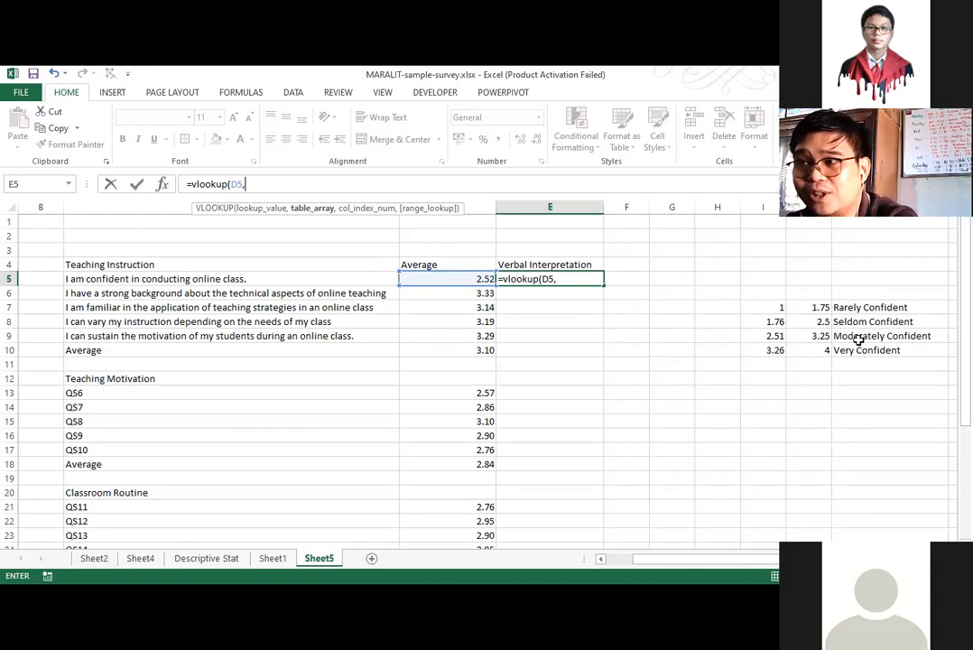
drag(763, 307, 858, 347)
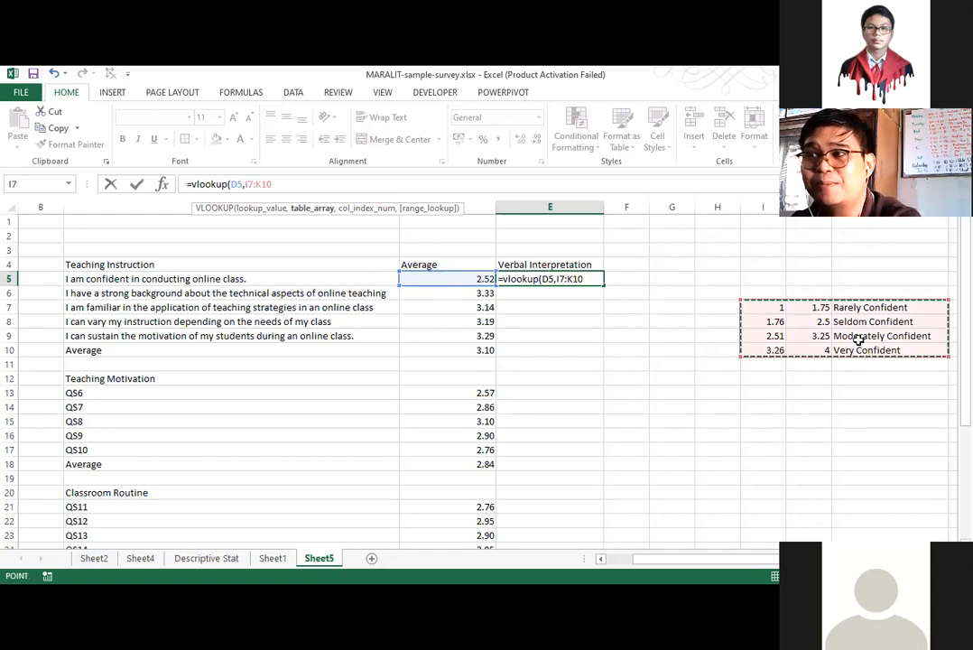
click(766, 310)
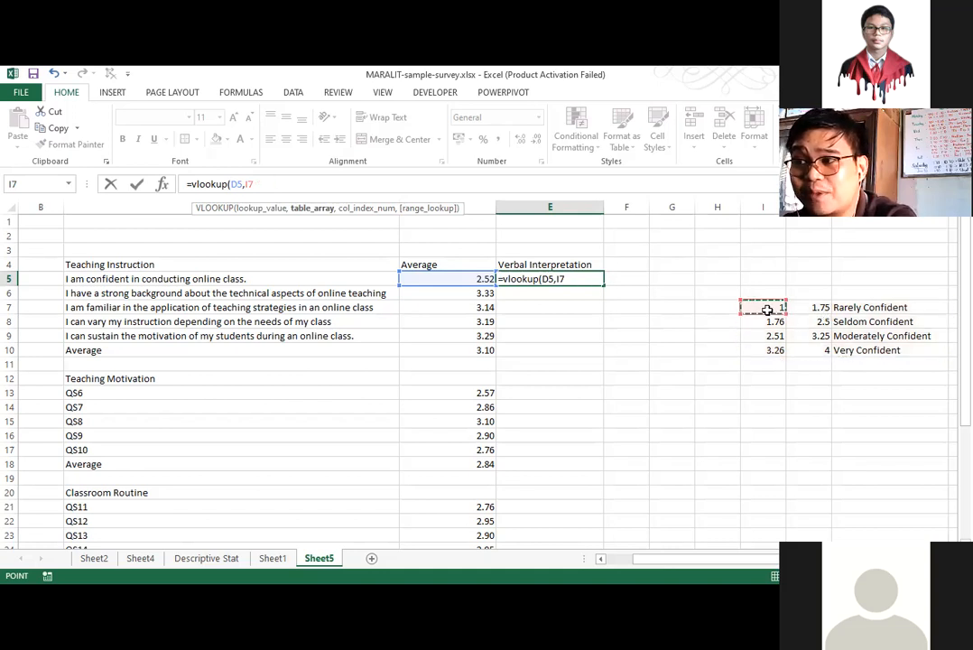
shift+click(860, 354)
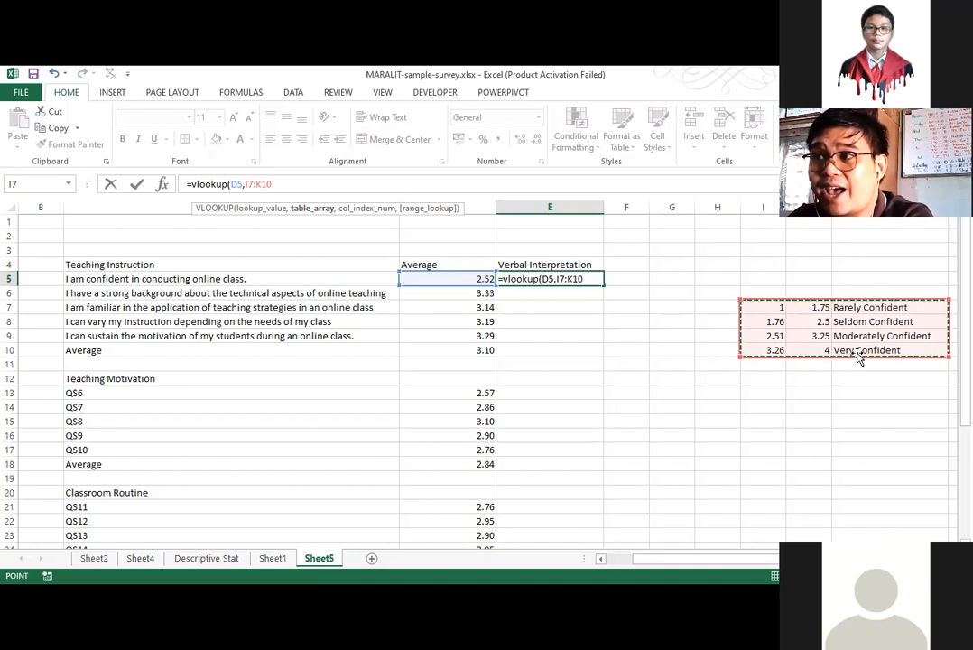
key(F4)
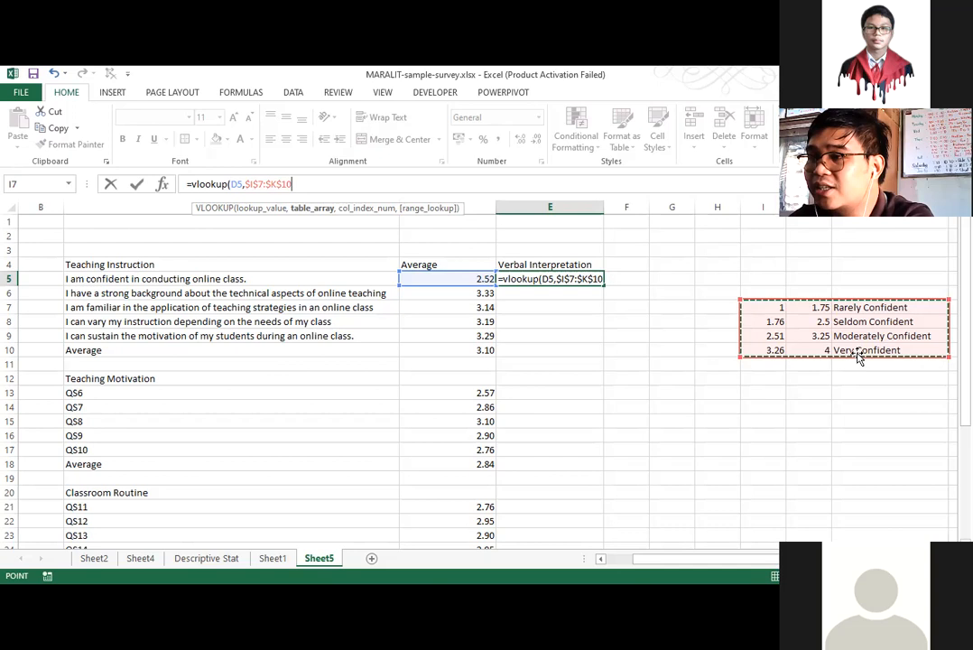
text(,)
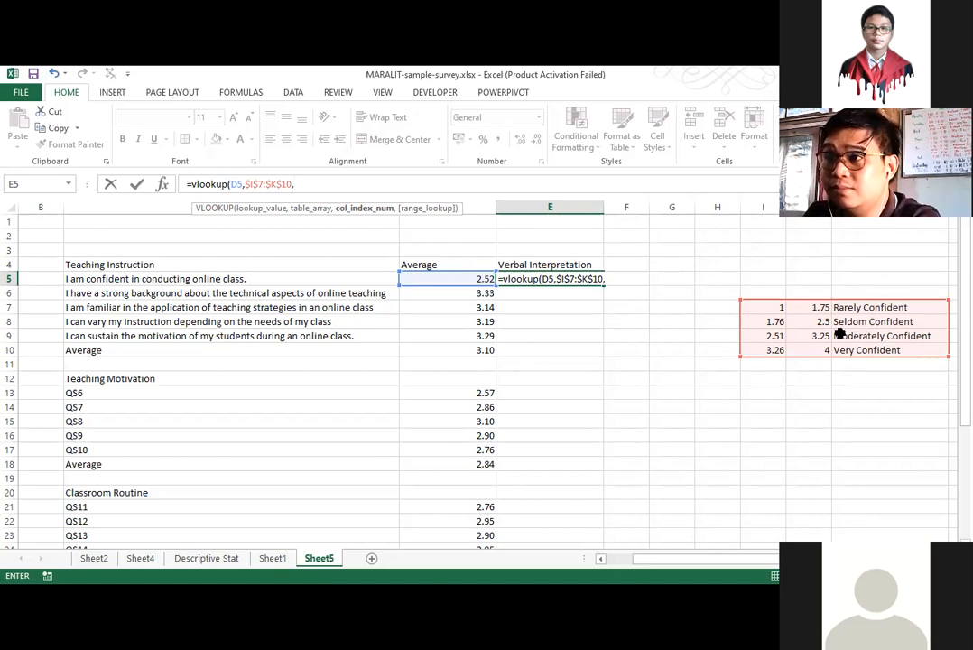
Complete the E5 VLOOKUP with column index 3 and TRUE for an approximate match.
click(621, 281)
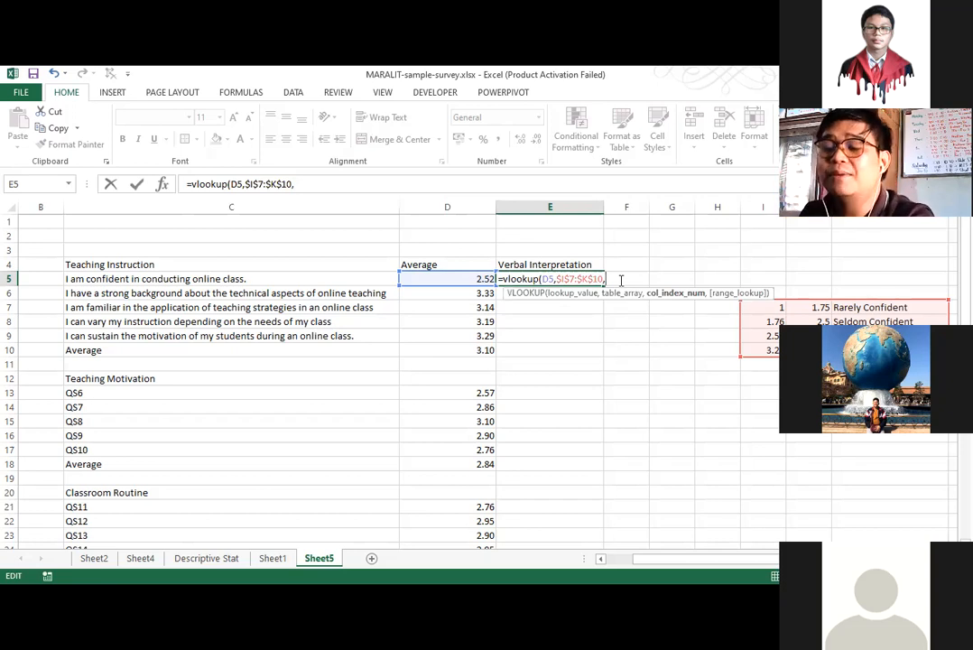
text(3)
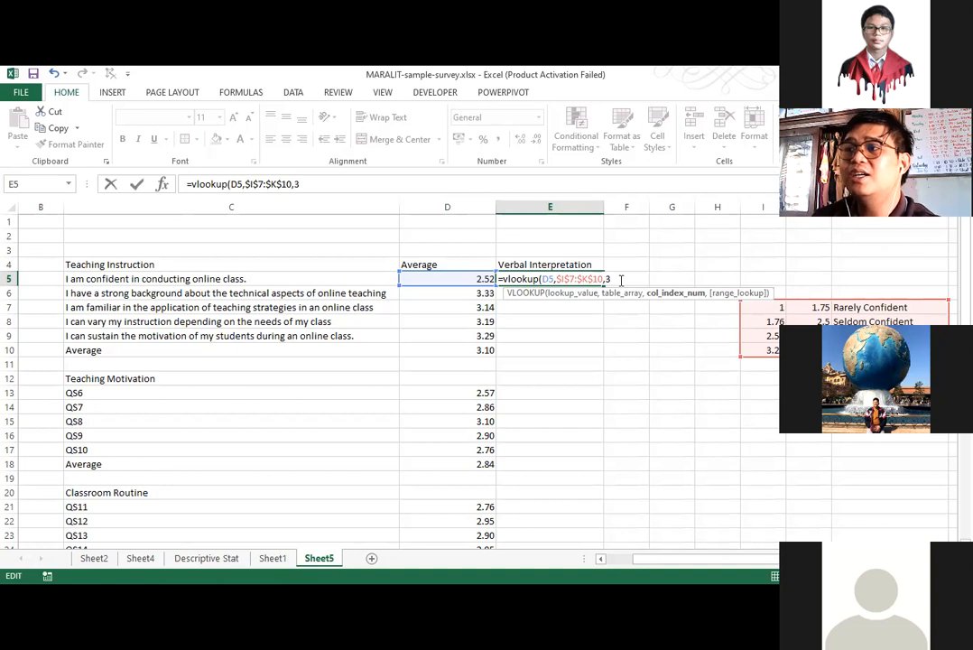
text(,)
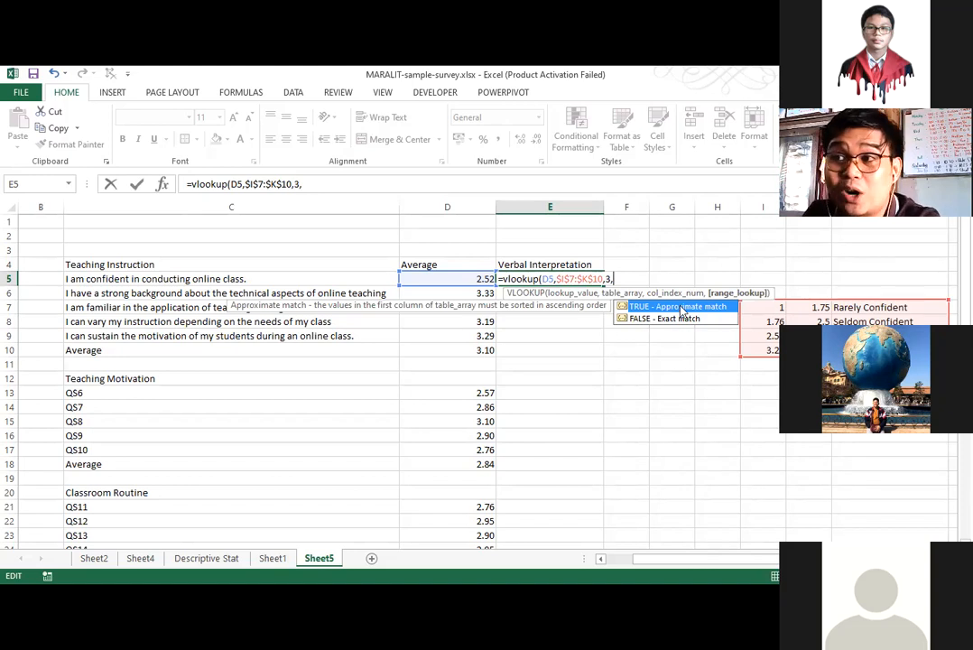
text(1)
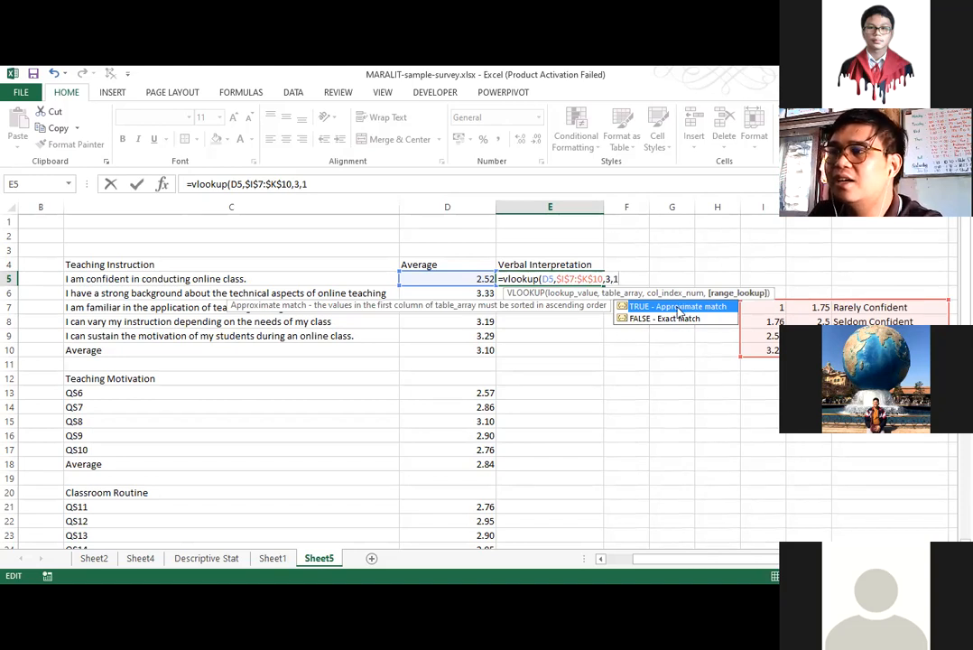
key(BackSpace)
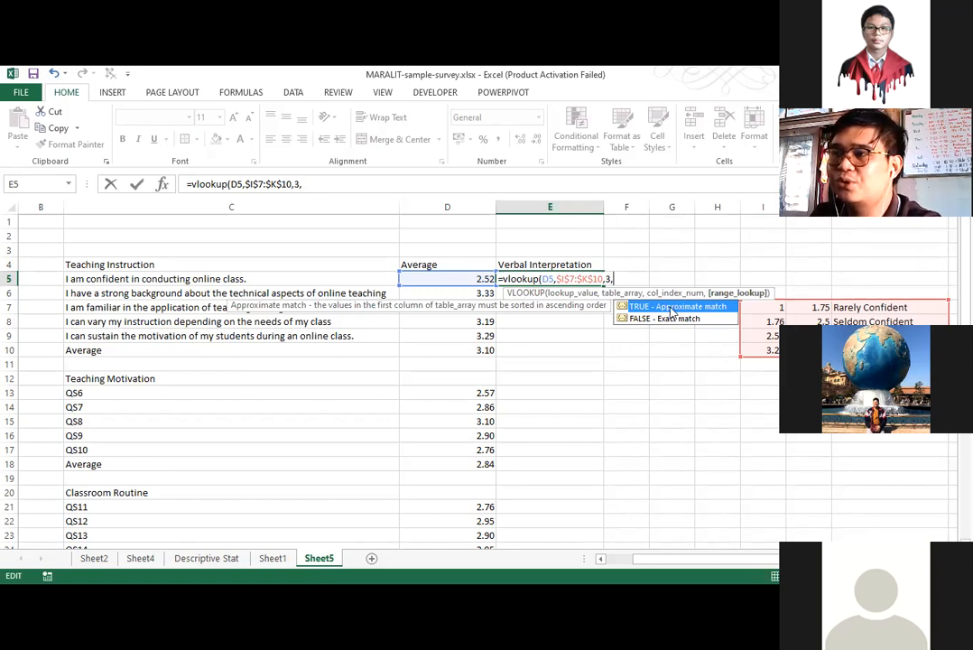
key(Tab)
text())
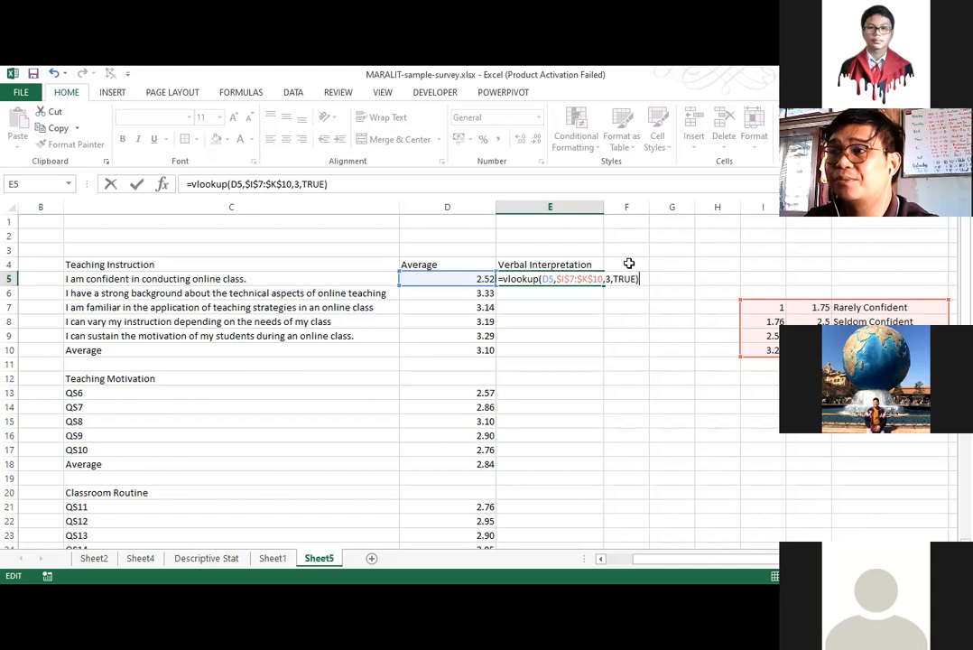
key(Return)
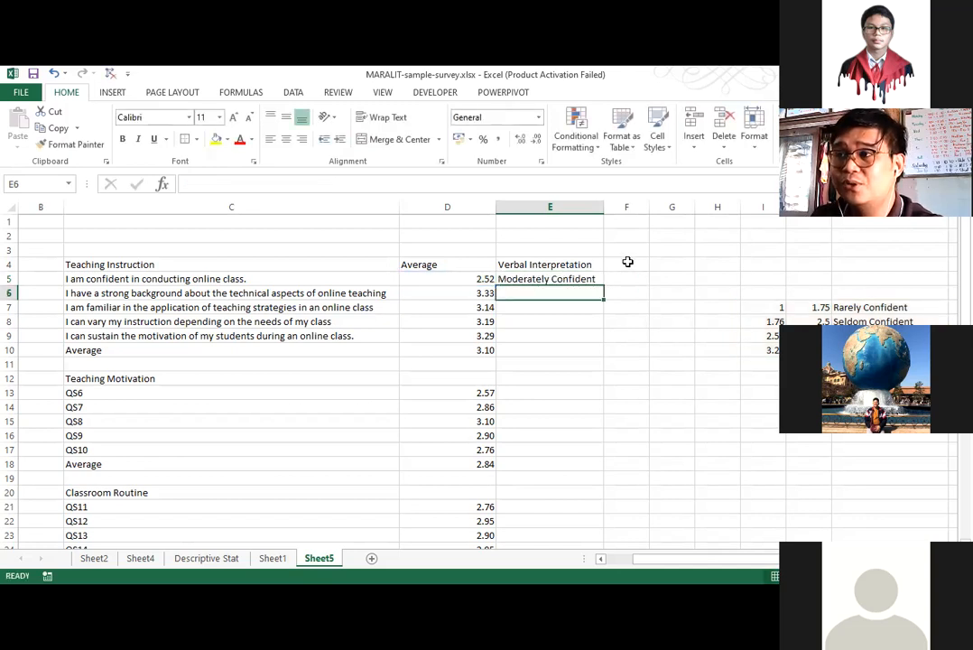
Fill the E5 formula down through E34 and clear the results in E11:E12, E19:E20 and E27:E28.
click(577, 279)
drag(602, 285, 508, 523)
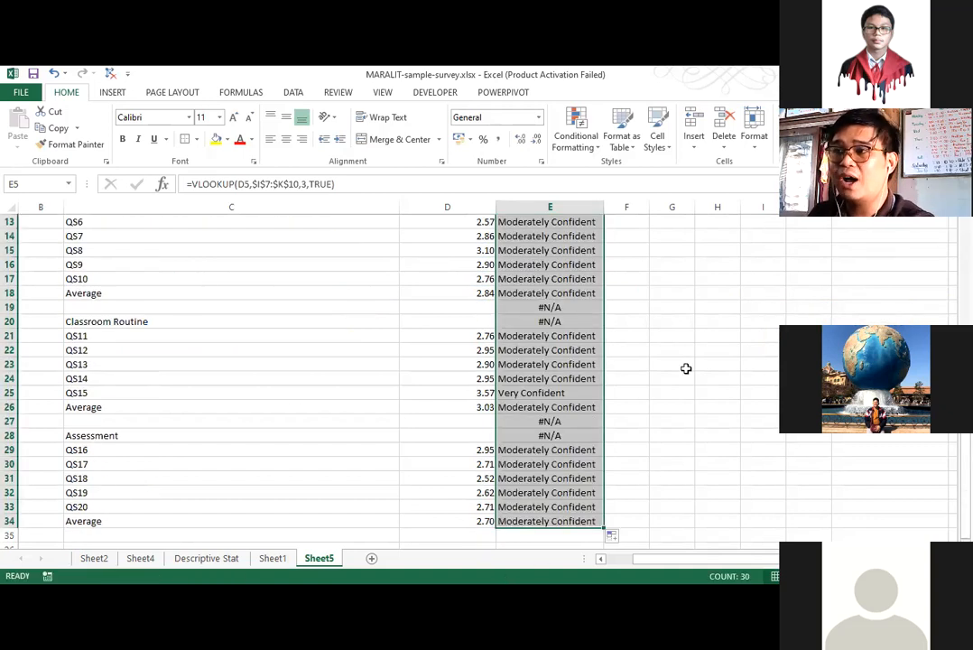
scroll(556, 374, up, 4)
drag(556, 368, 556, 377)
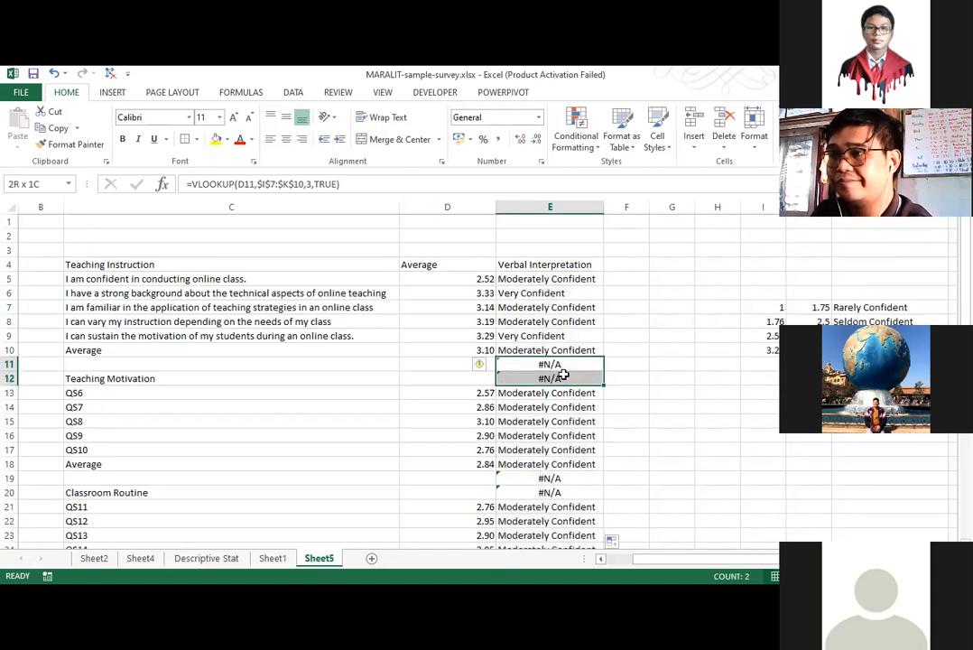
key(Delete)
scroll(554, 435, down, 1)
drag(554, 435, 552, 478)
key(Delete)
scroll(552, 451, down, 2)
key(Delete)
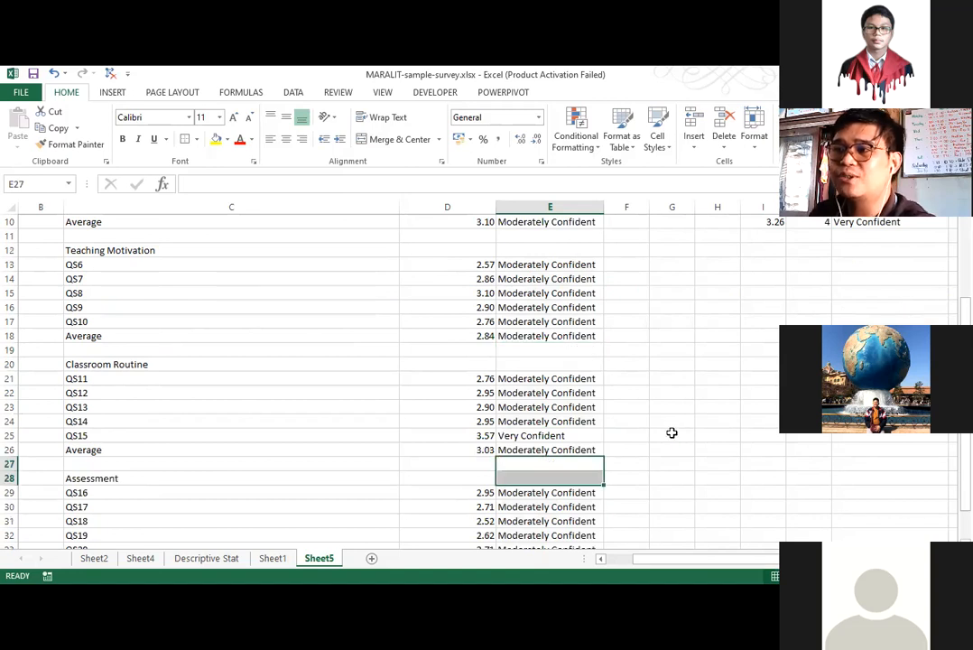
scroll(670, 432, down, 3)
scroll(487, 440, up, 5)
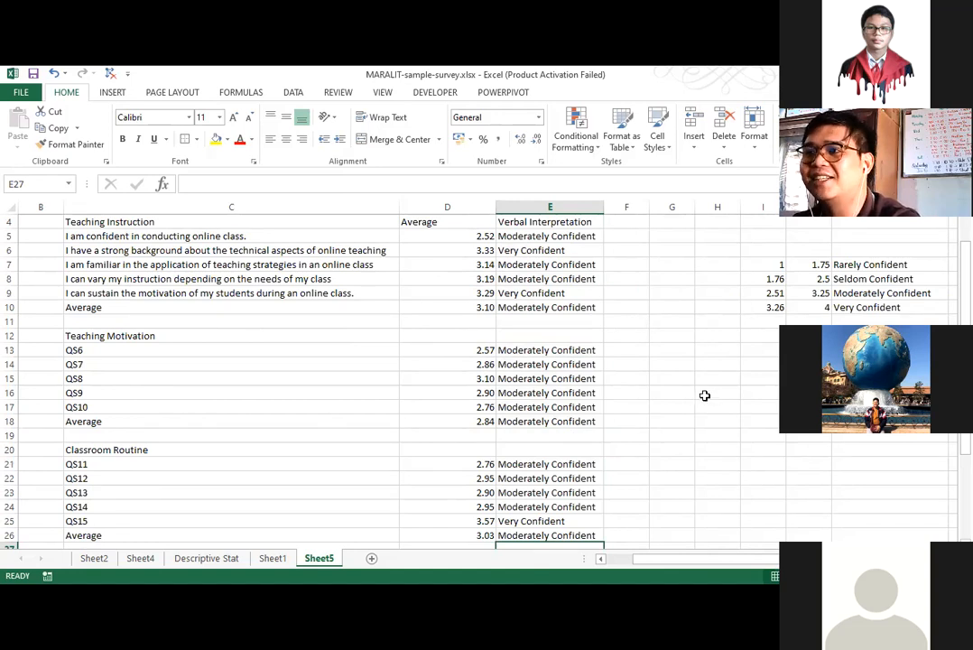
scroll(702, 396, up, 1)
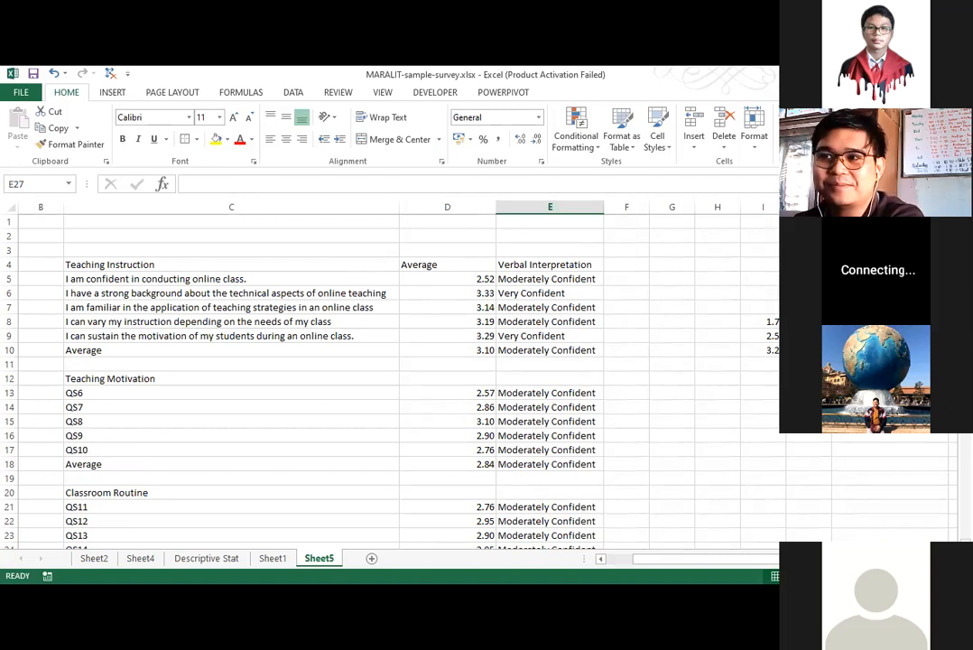
Clear the verbal interpretation formulas from E5 downward in the Verbal Interpretation column.
click(777, 312)
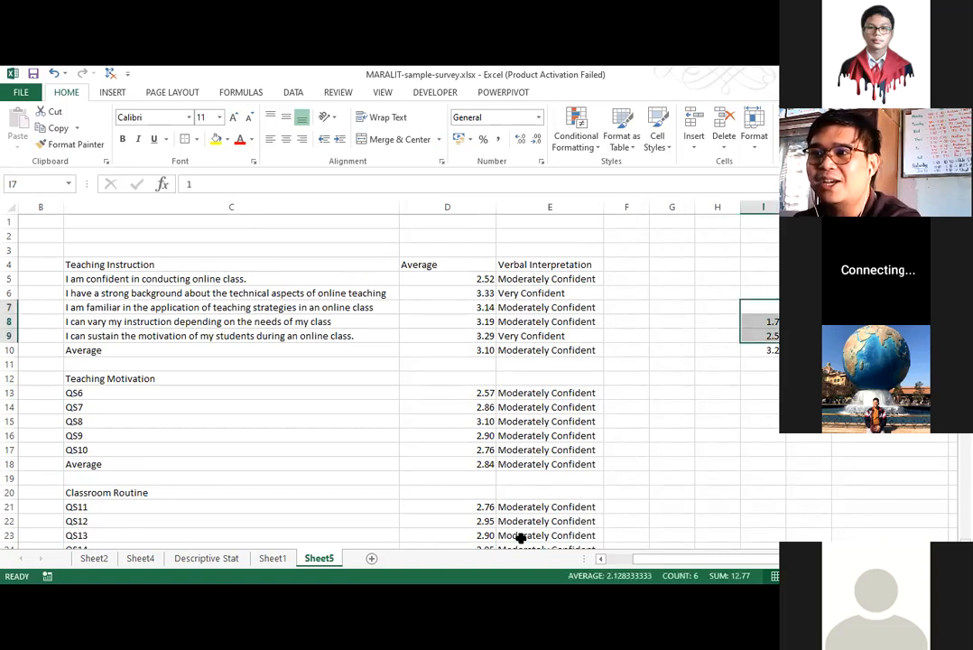
drag(541, 278, 521, 537)
key(Delete)
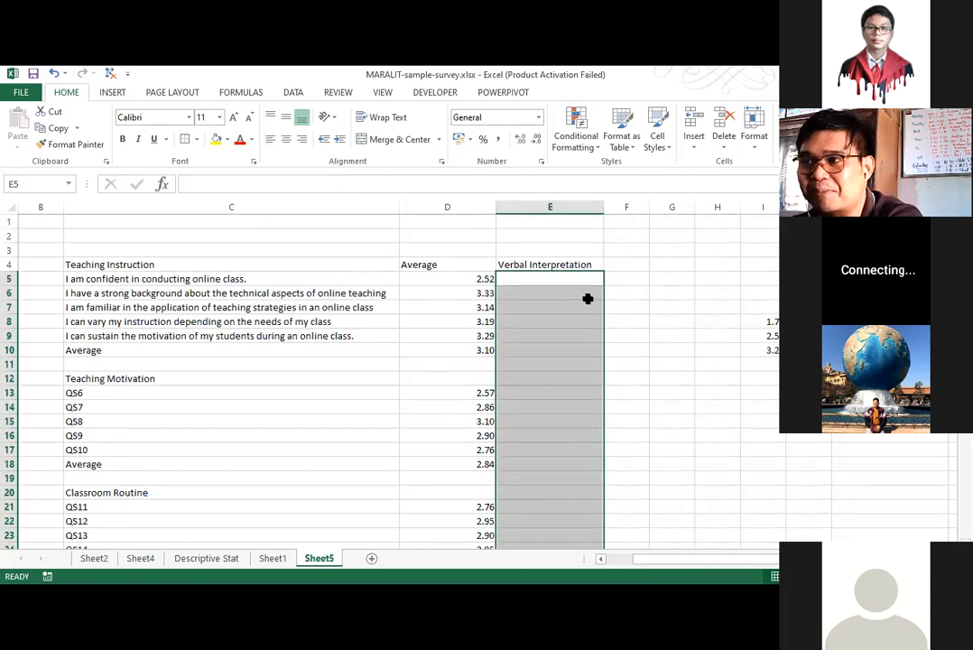
Start a VLOOKUP formula in E5, the first cell under Verbal Interpretation.
click(550, 278)
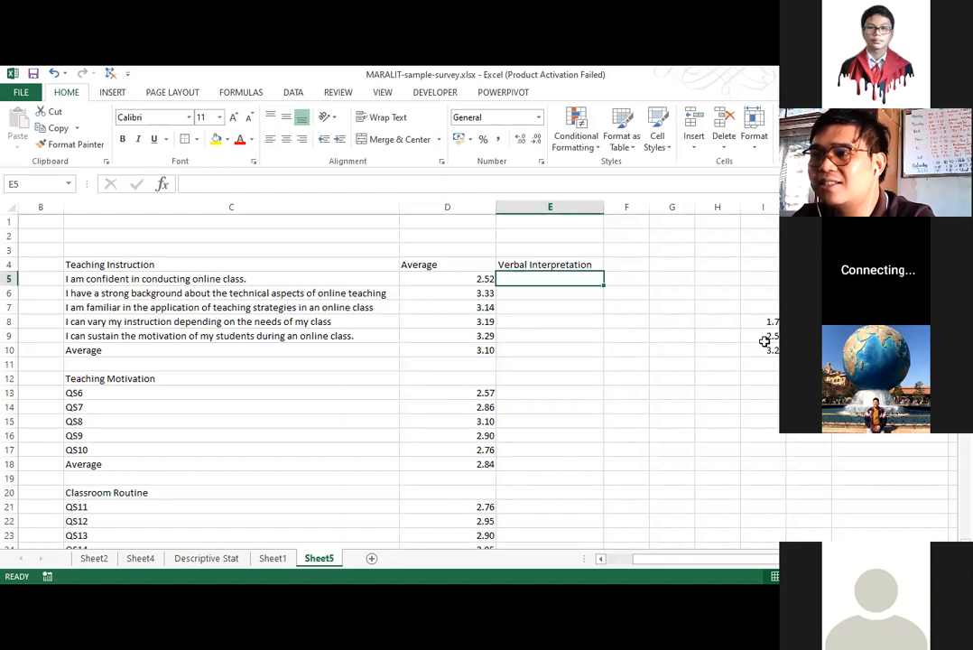
text(=)
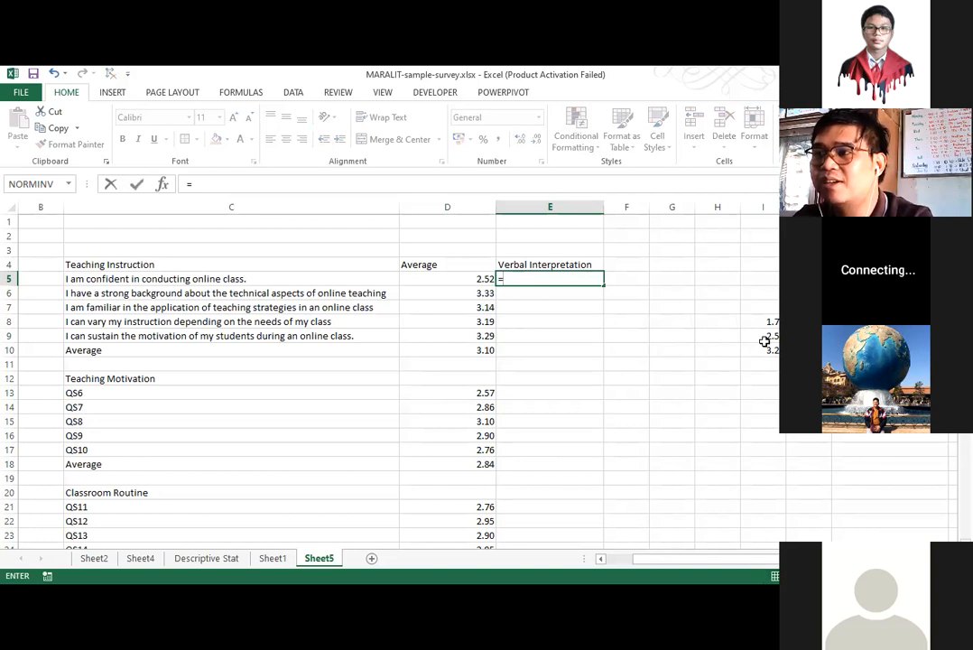
text(vlookup()
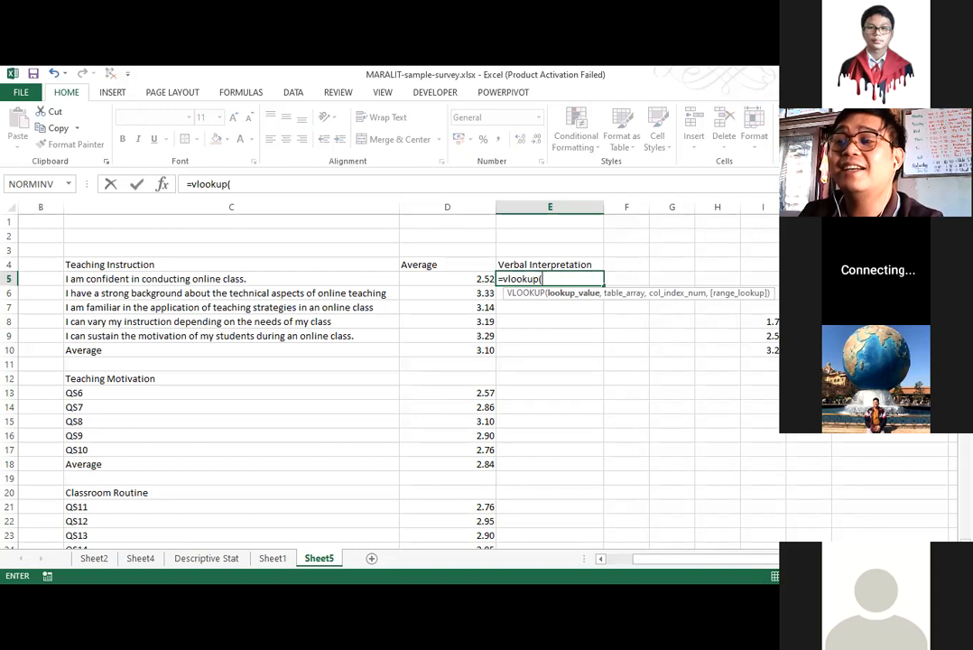
click(469, 280)
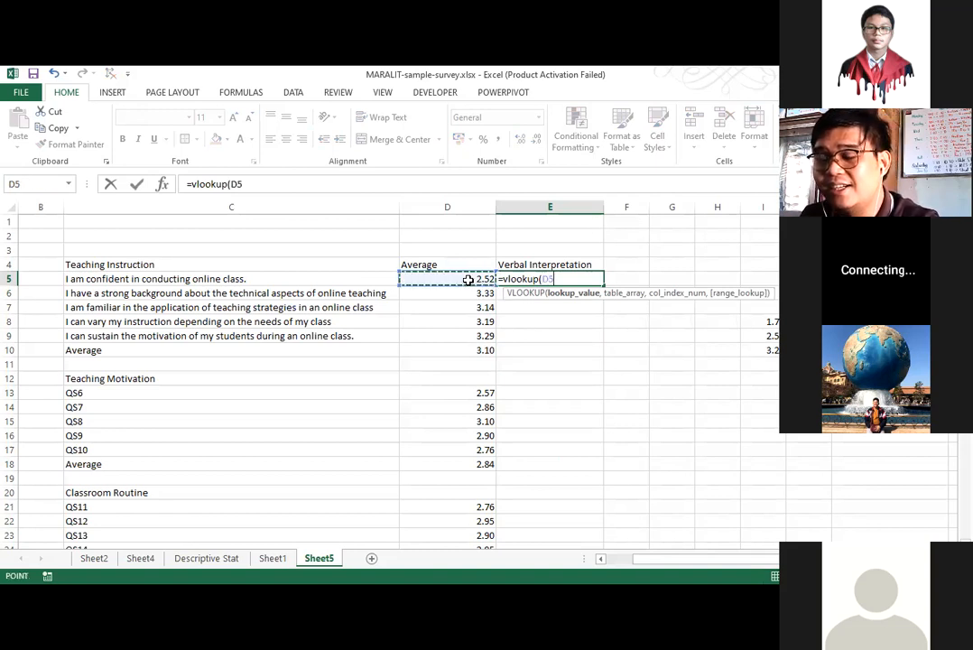
text(,)
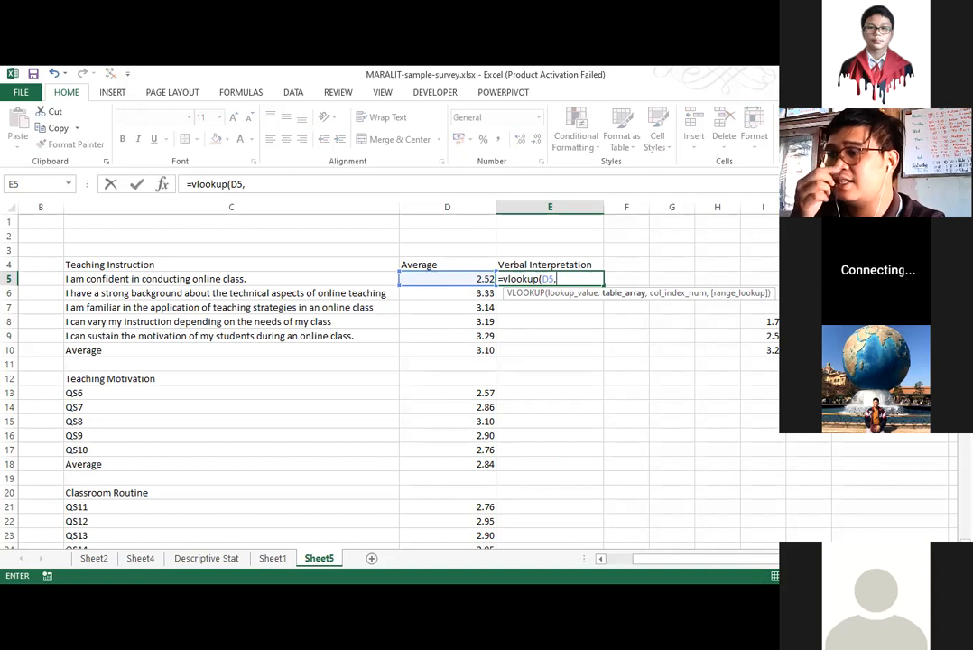
drag(762, 307, 853, 350)
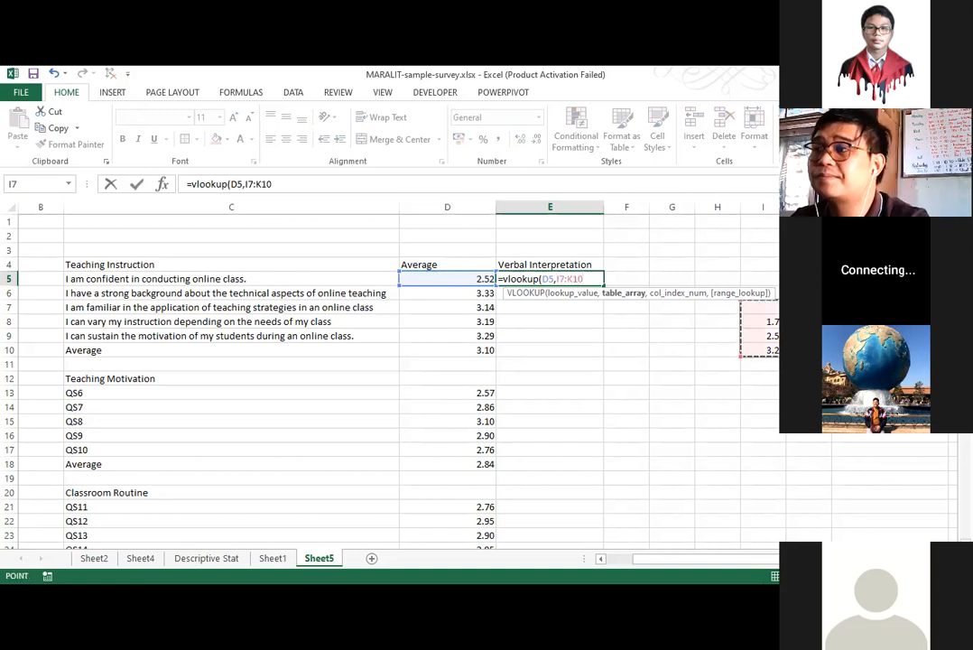
text(,)
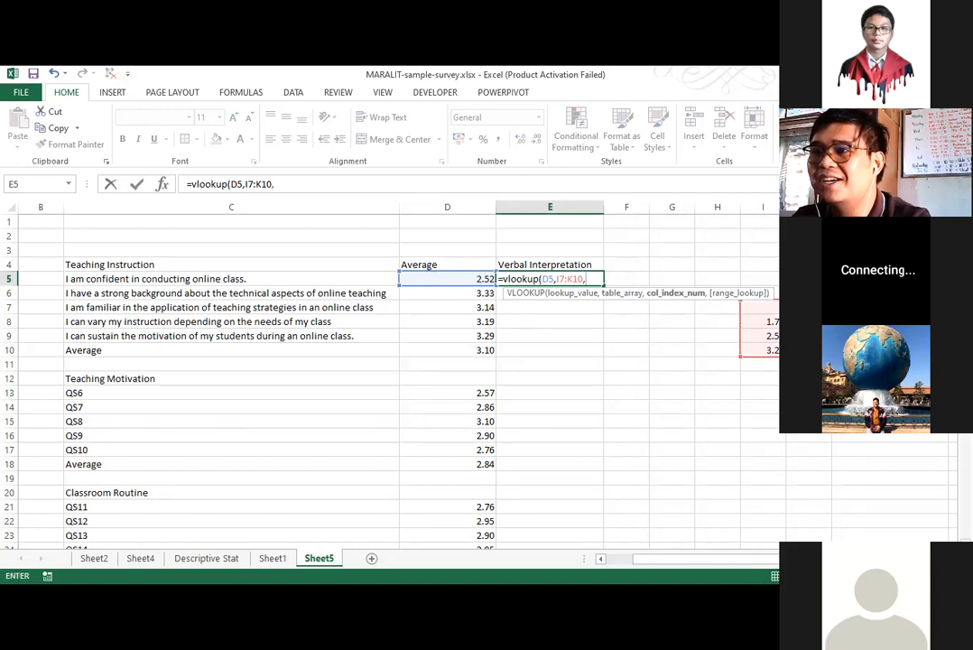
key(BackSpace)
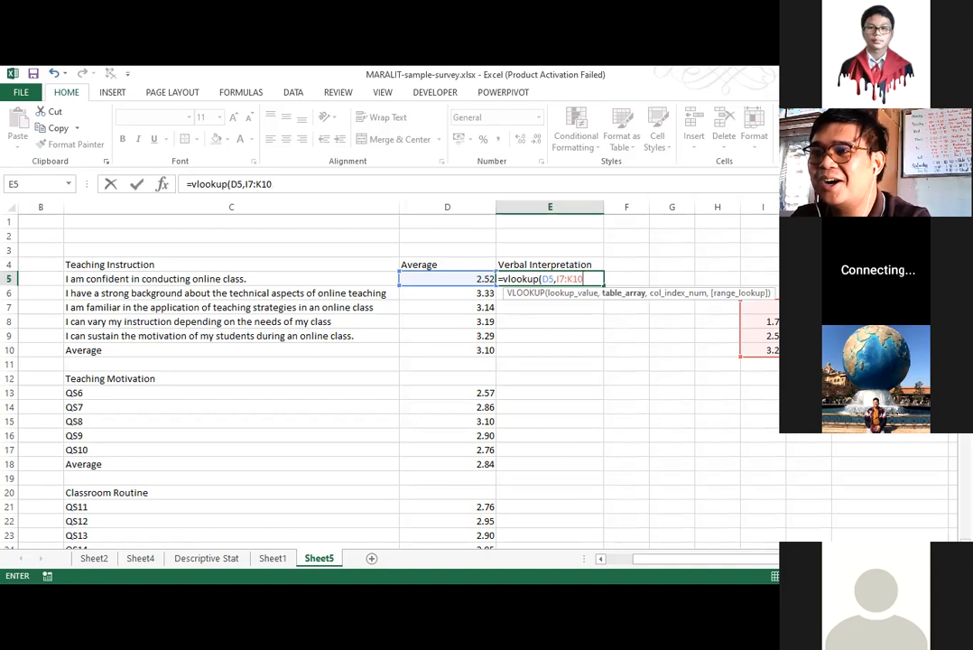
key(F4)
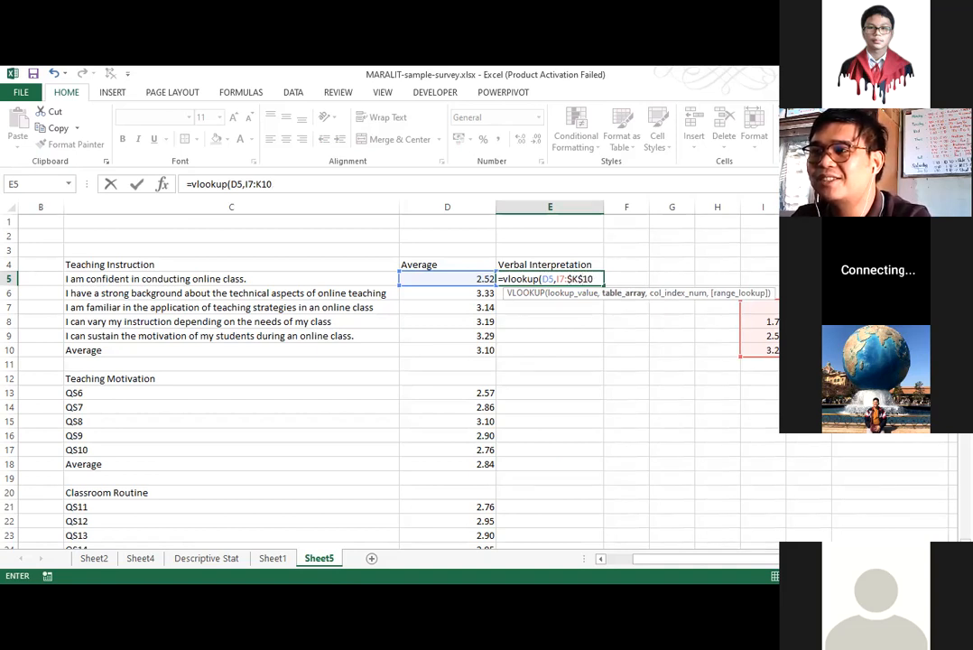
key(BackSpace)
key(BackSpace)
key(BackSpace)
key(BackSpace)
key(BackSpace)
key(BackSpace)
key(BackSpace)
key(BackSpace)
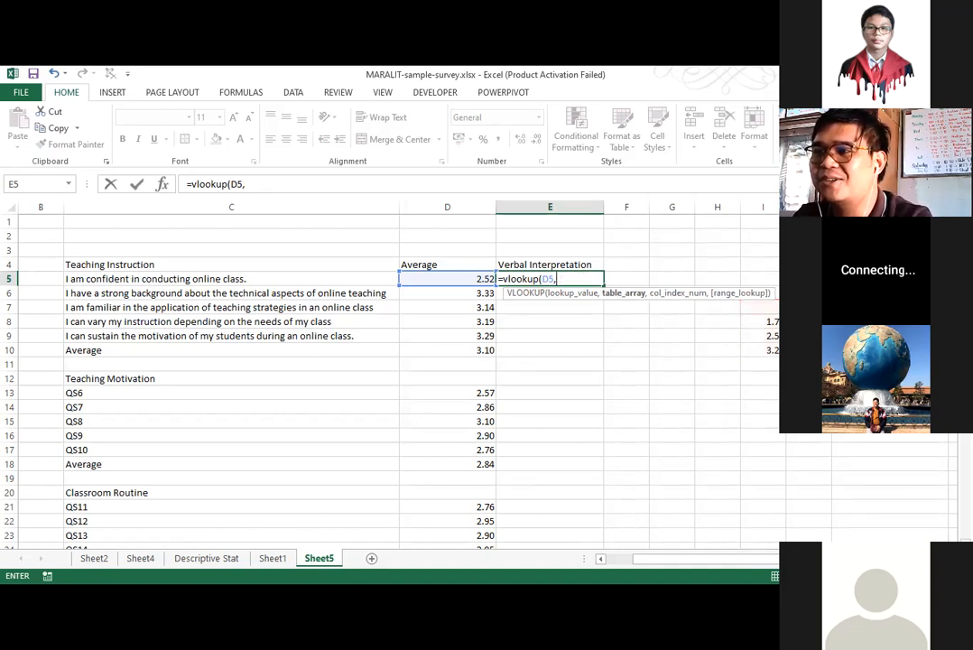
key(BackSpace)
key(BackSpace)
key(BackSpace)
key(BackSpace)
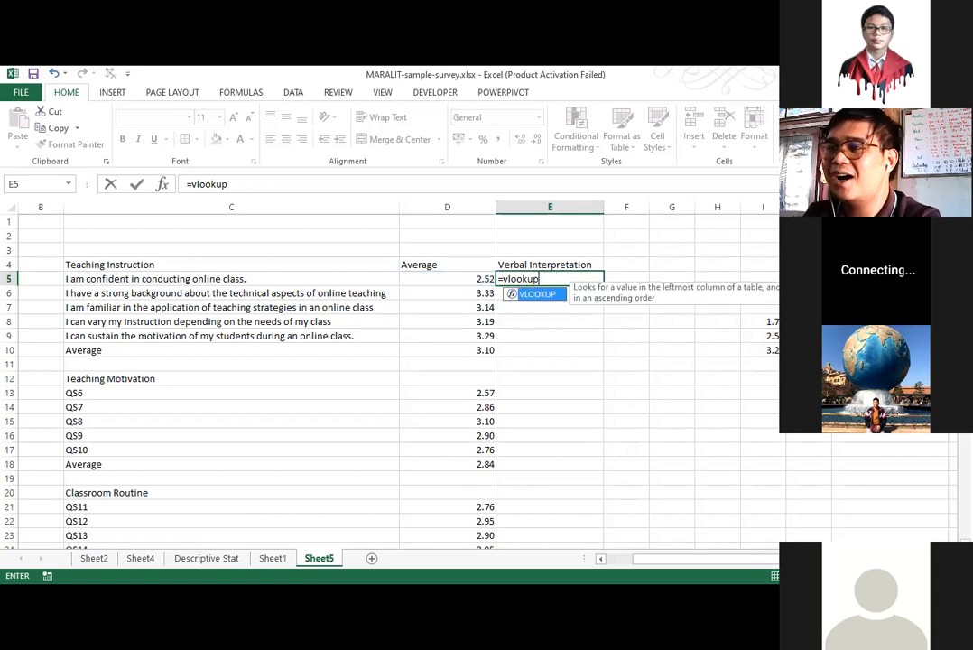
Use D5 as the lookup value and the scale range I7:K10, locked as $I$7:$K$10, as the table array.
text(()
click(486, 280)
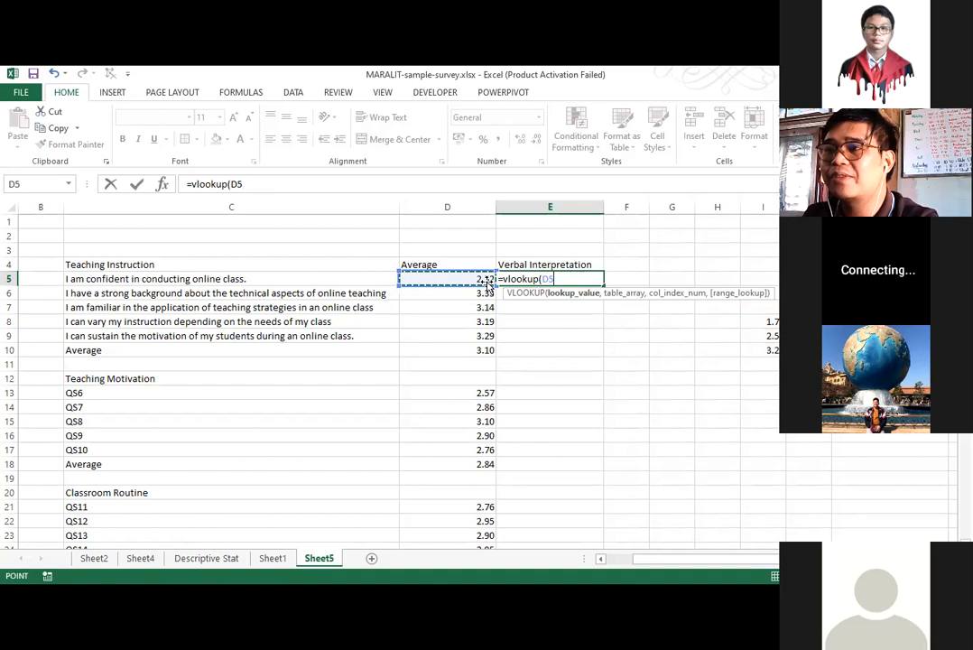
text(,)
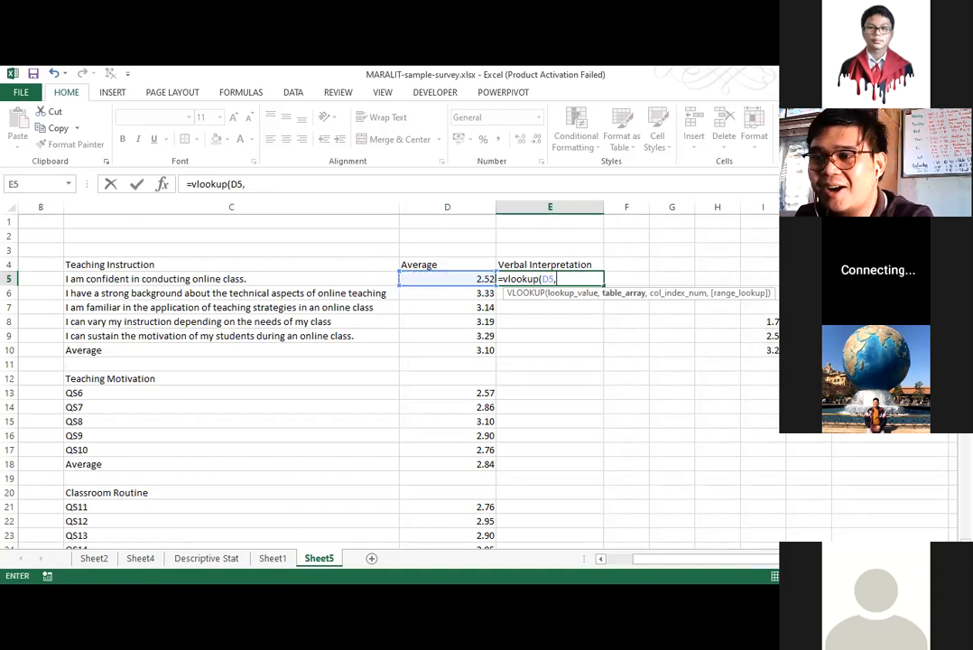
drag(762, 307, 888, 350)
key(F4)
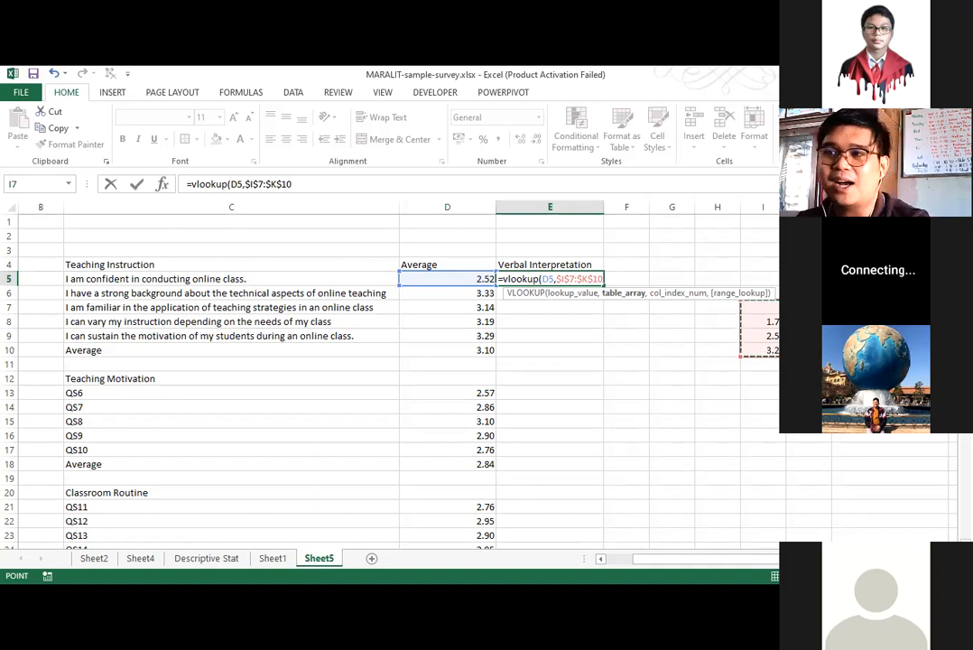
text(,)
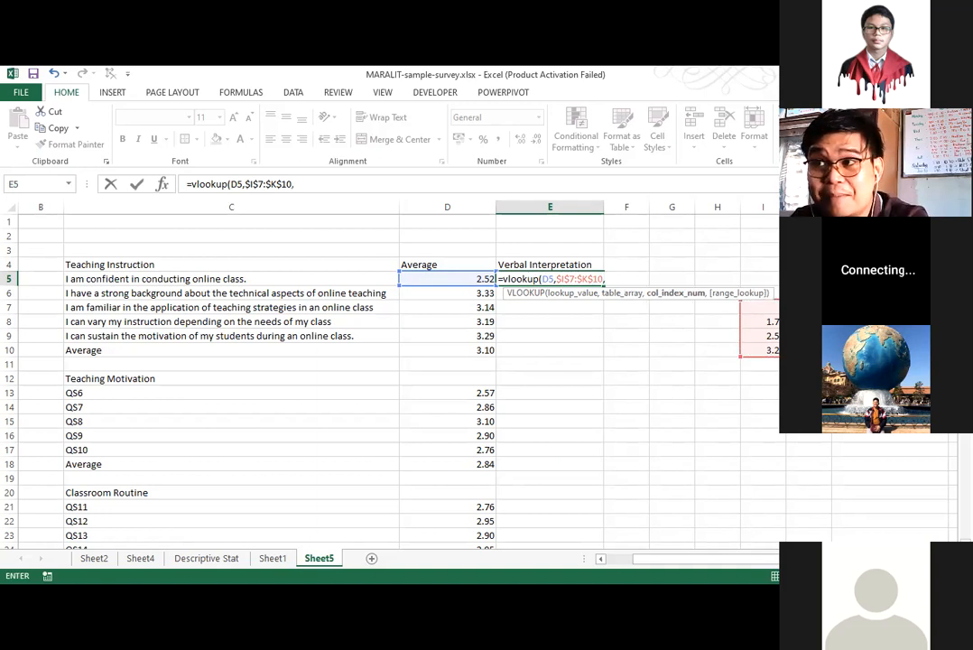
text(3)
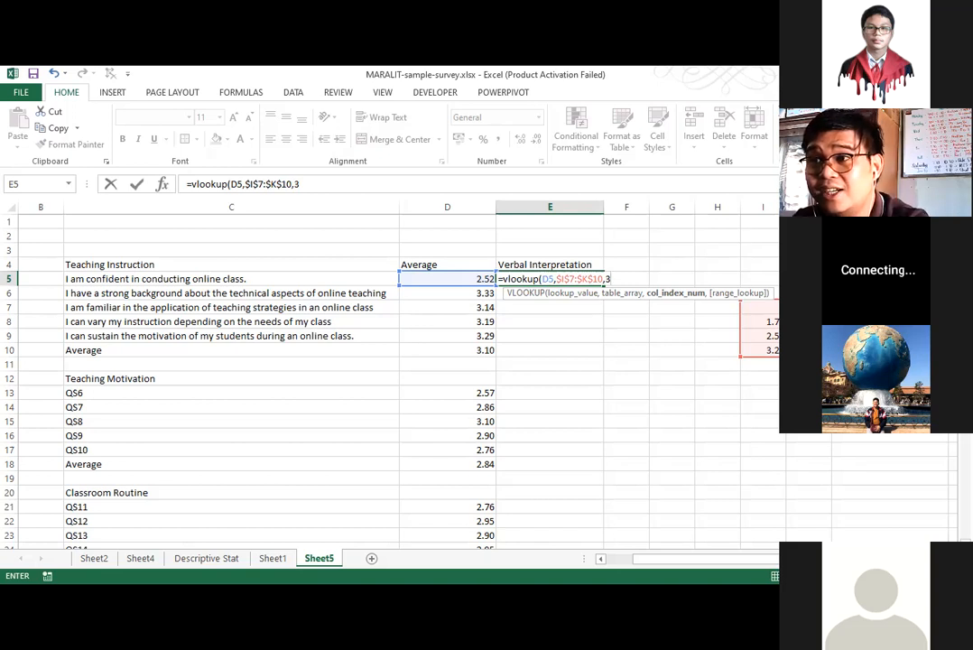
Finish the E5 VLOOKUP with column index 3 and TRUE for an approximate match.
text(,)
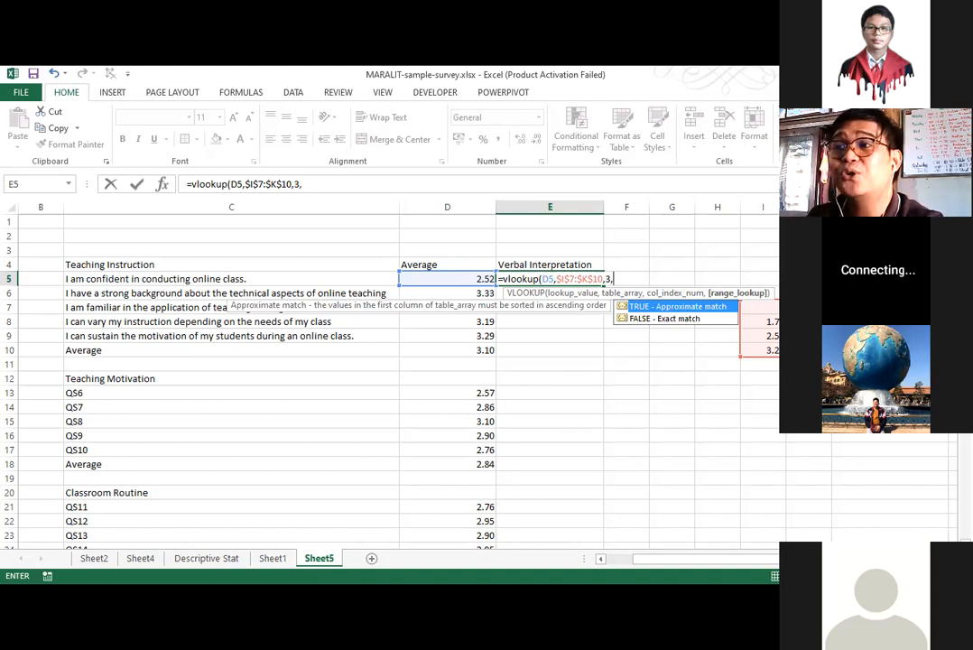
double_click(703, 308)
text())
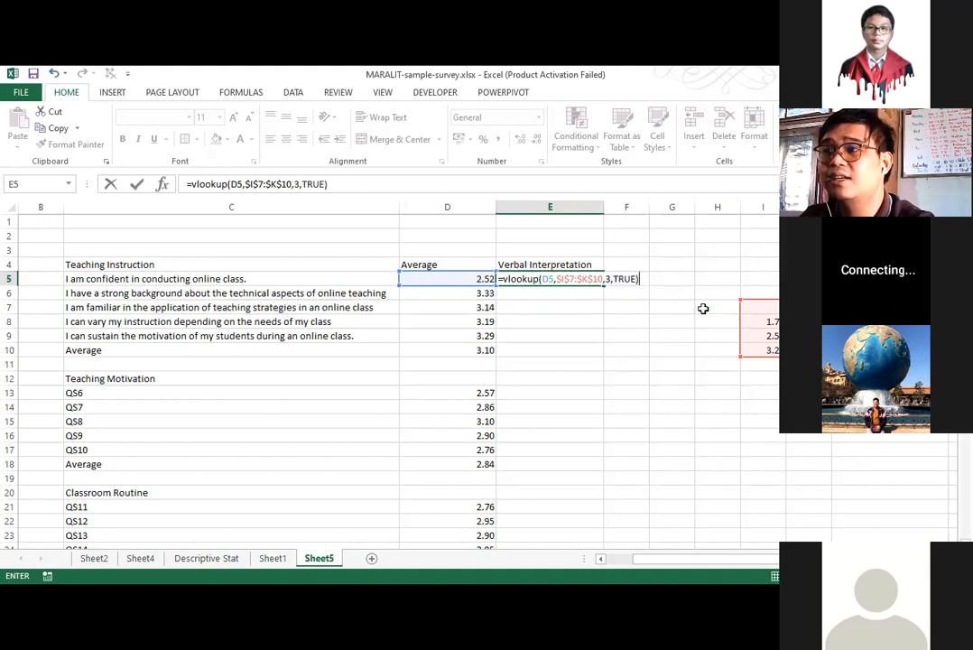
key(Return)
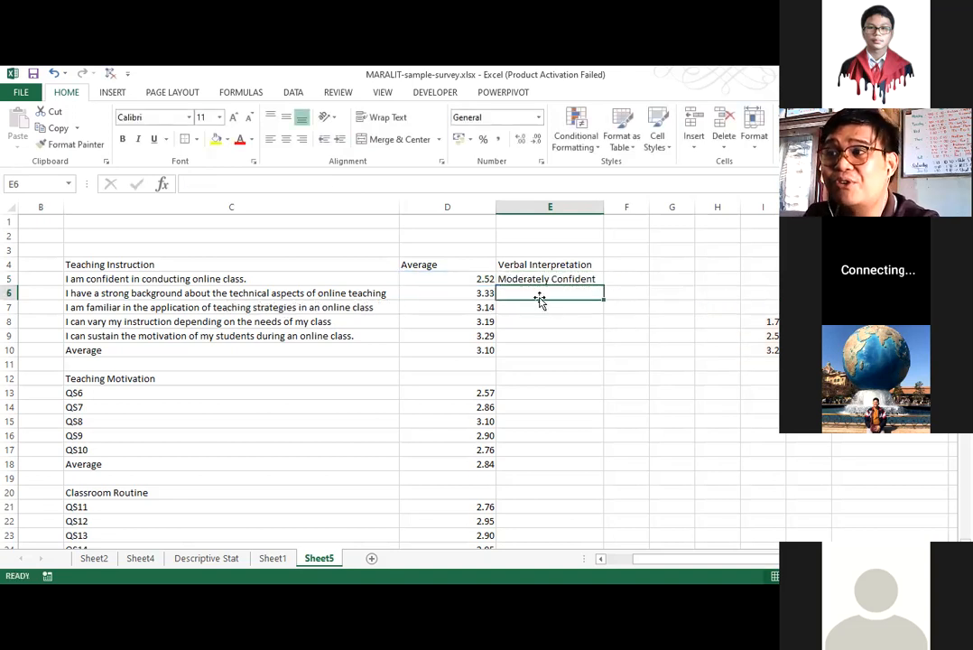
Fill the E5 formula down the Verbal Interpretation column through E34.
click(595, 283)
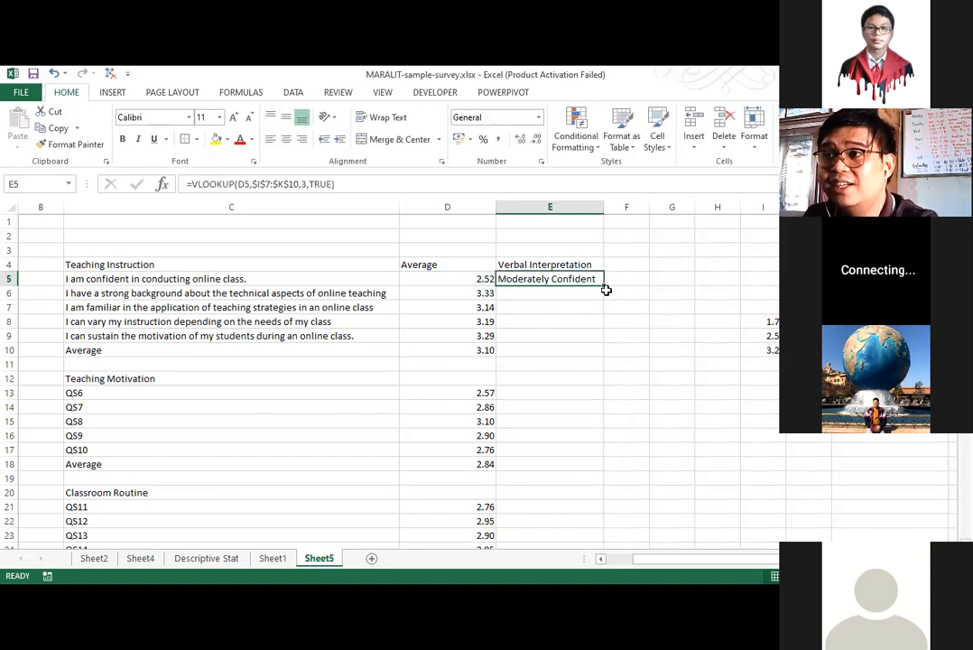
drag(607, 283, 571, 523)
scroll(571, 269, up, 2)
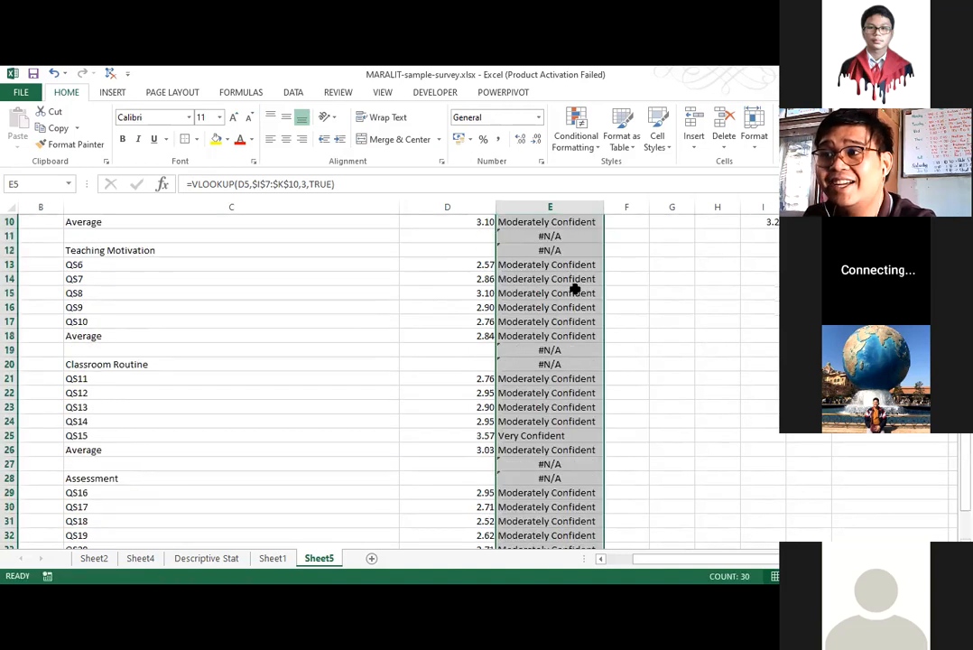
Clear the formulas beside the blank and category heading rows in E11:E12, E19:E20 and E27:E28.
drag(575, 281, 575, 289)
key(Delete)
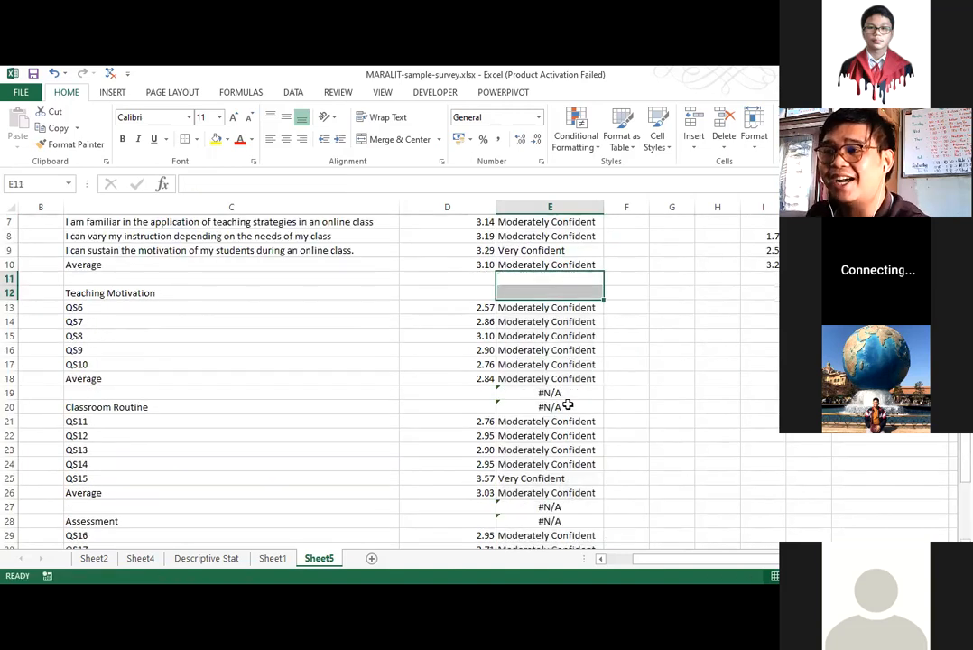
drag(564, 393, 563, 407)
key(Delete)
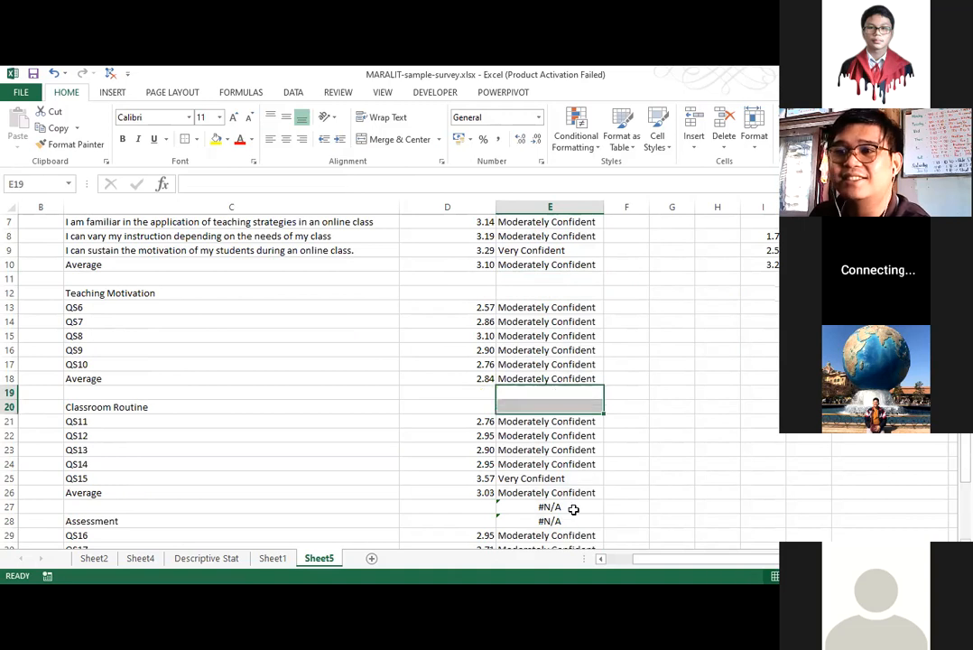
drag(563, 505, 563, 521)
key(Delete)
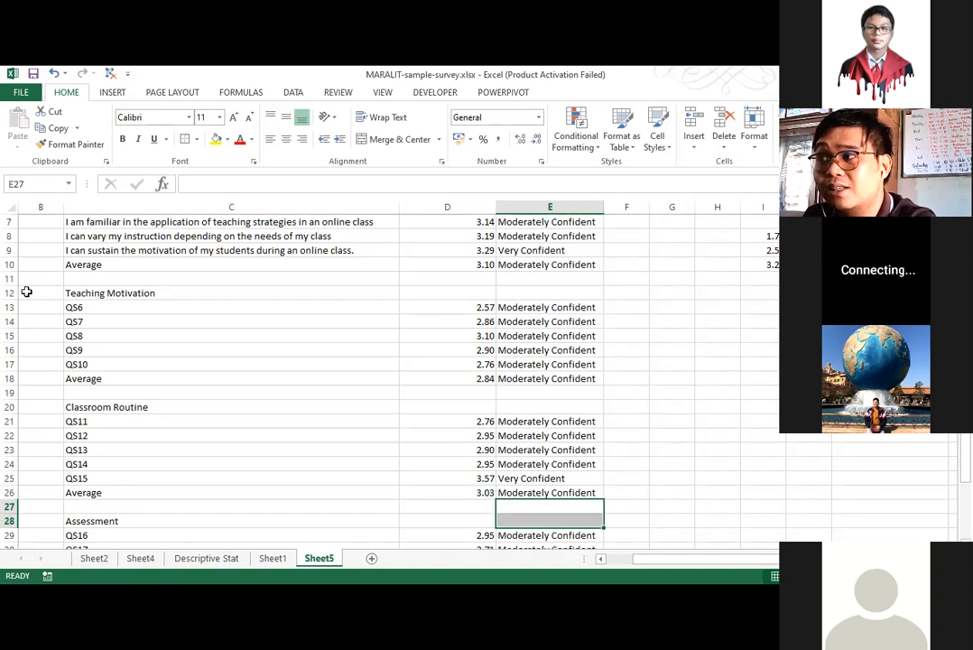
scroll(293, 261, up, 1)
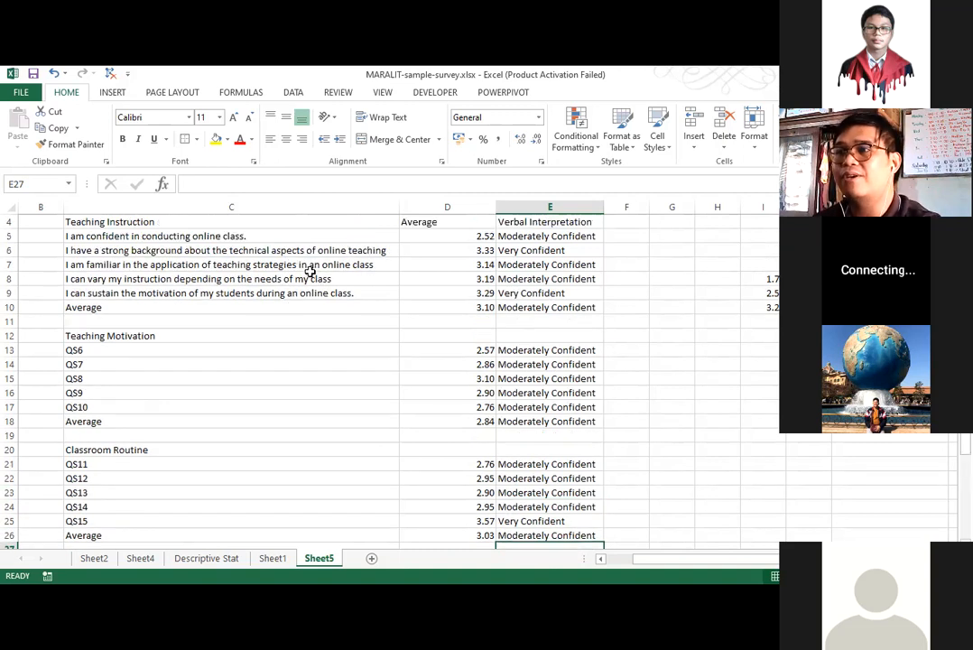
scroll(310, 271, up, 1)
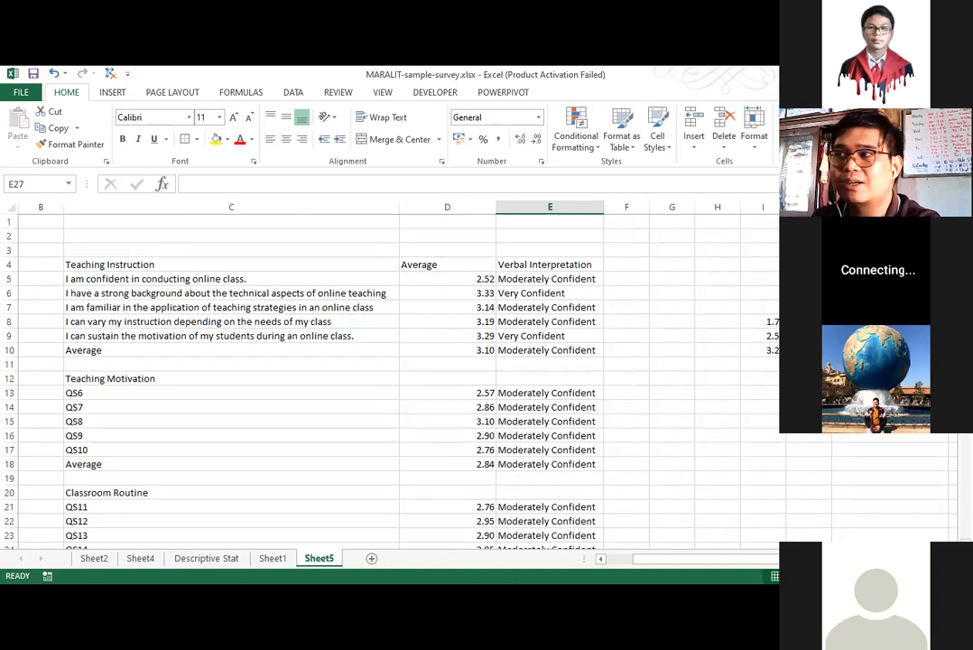
Switch to CHAPTER 4.docx in Word and start numbered item 2 on the second page.
key(alt+Tab)
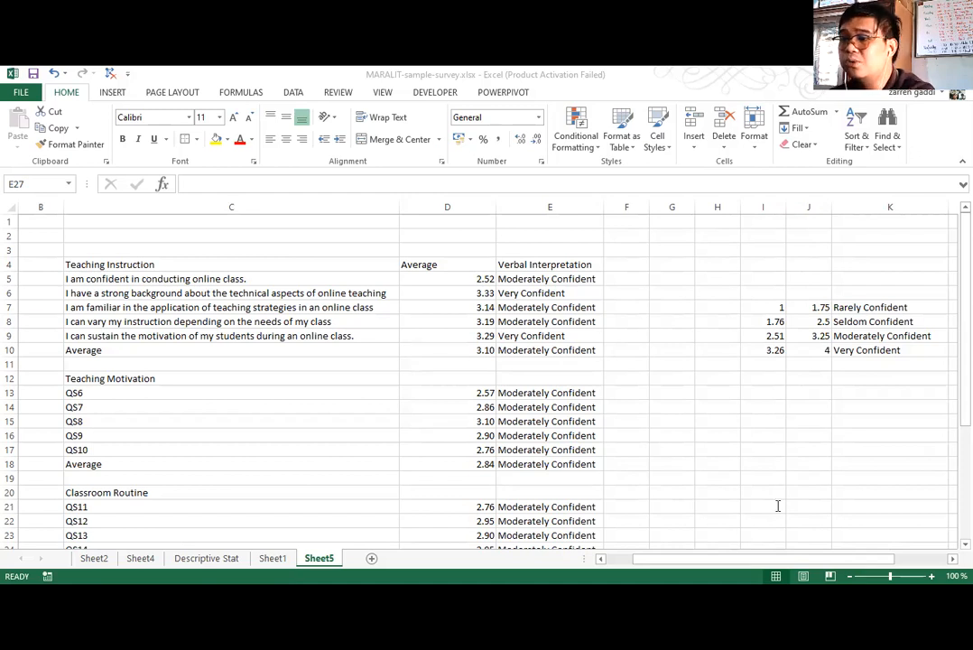
key(alt+Tab)
text(2.)
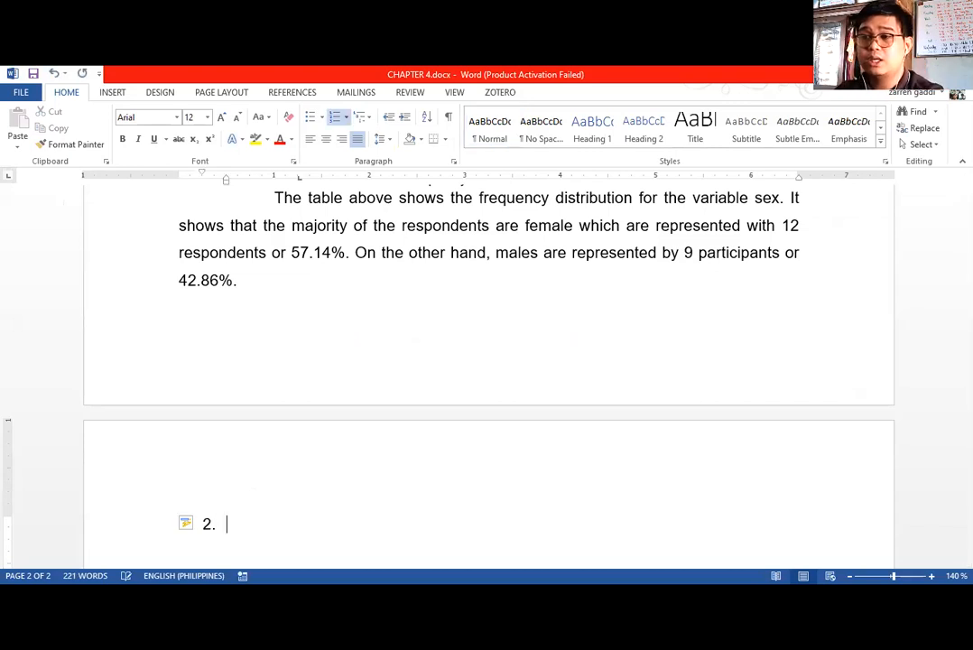
text( What is the level of t)
Enter "What is the level of confidence among teachers, in an online classroom" as the text of item 2.
key(BackSpace)
text(confi)
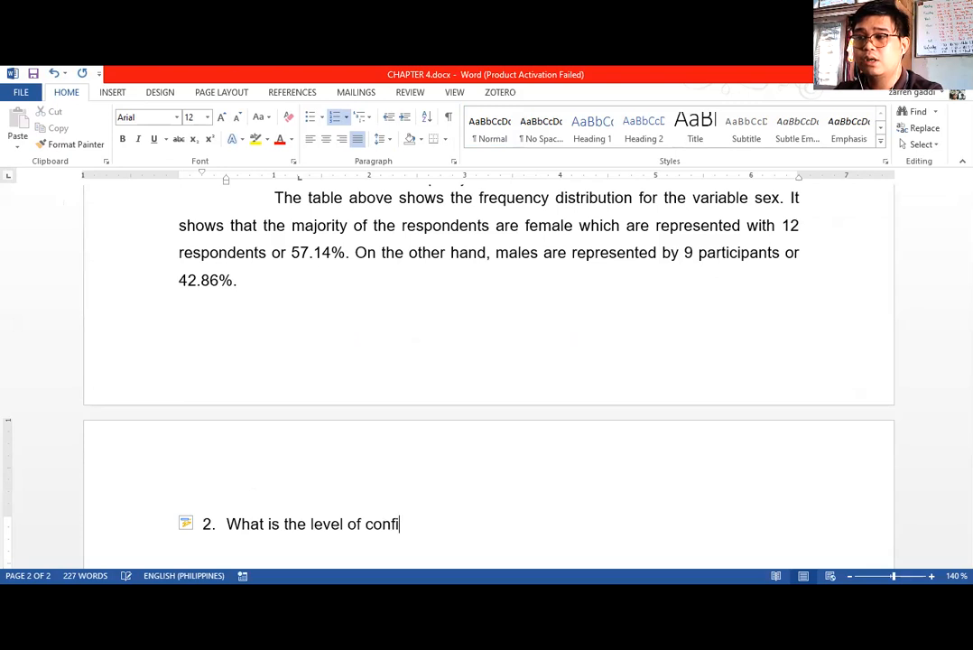
text(dence among teacher)
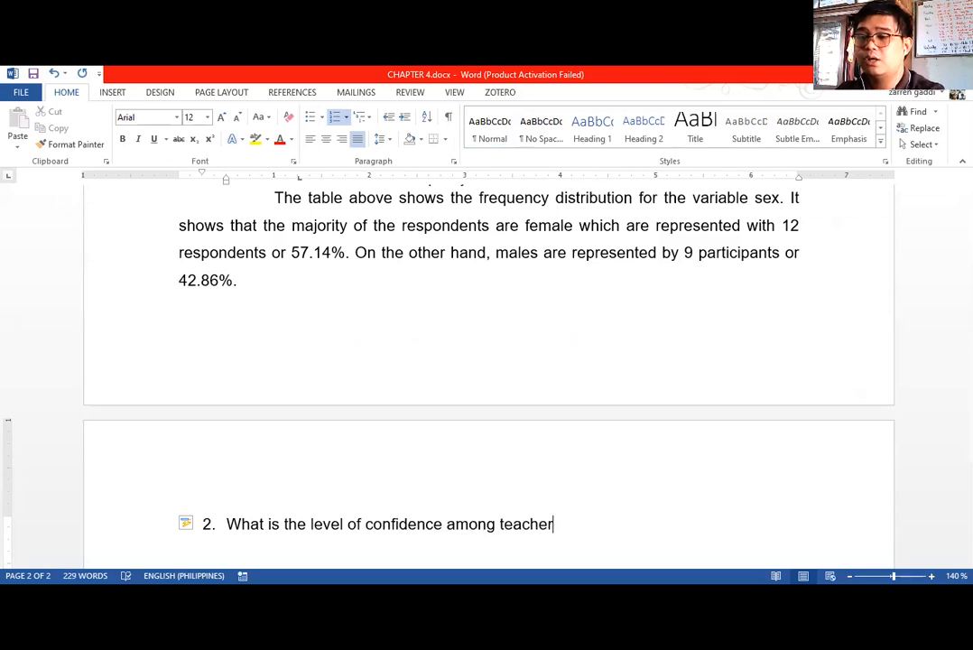
text(s, in an online classroom)
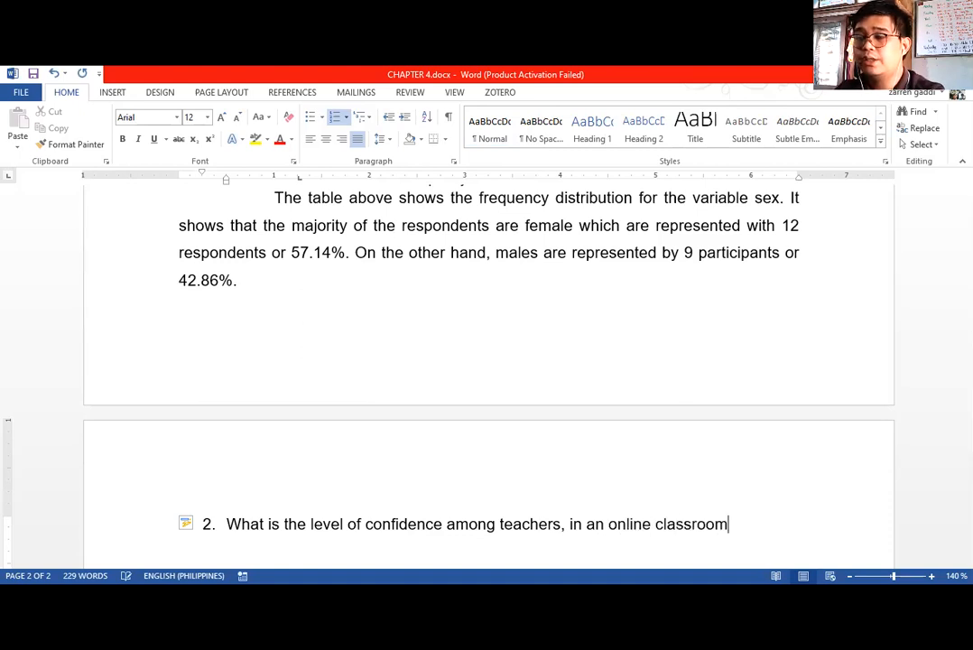
text(, in ter)
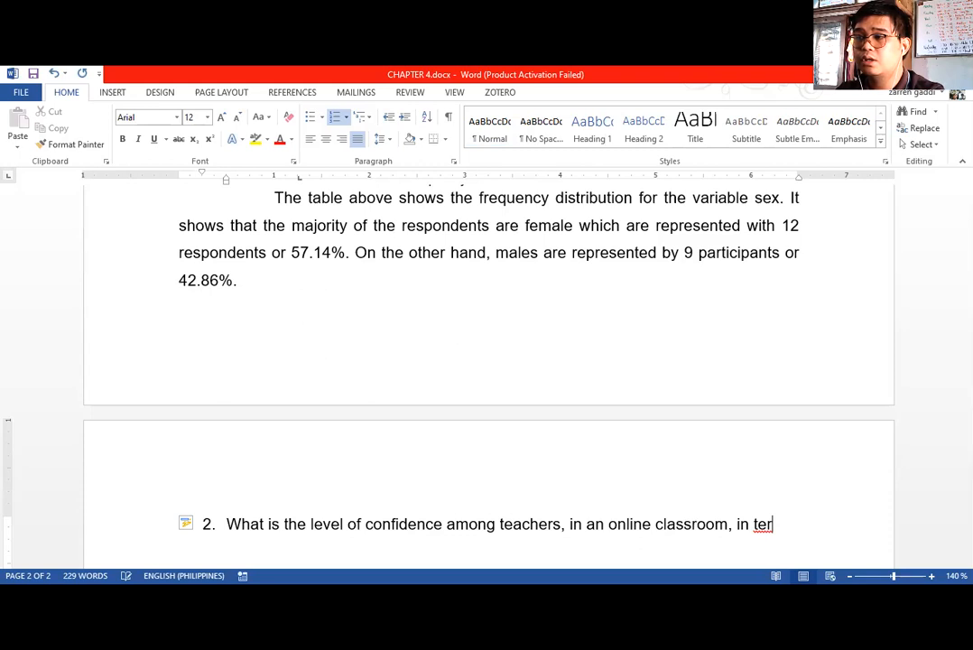
text(ms of the fol)
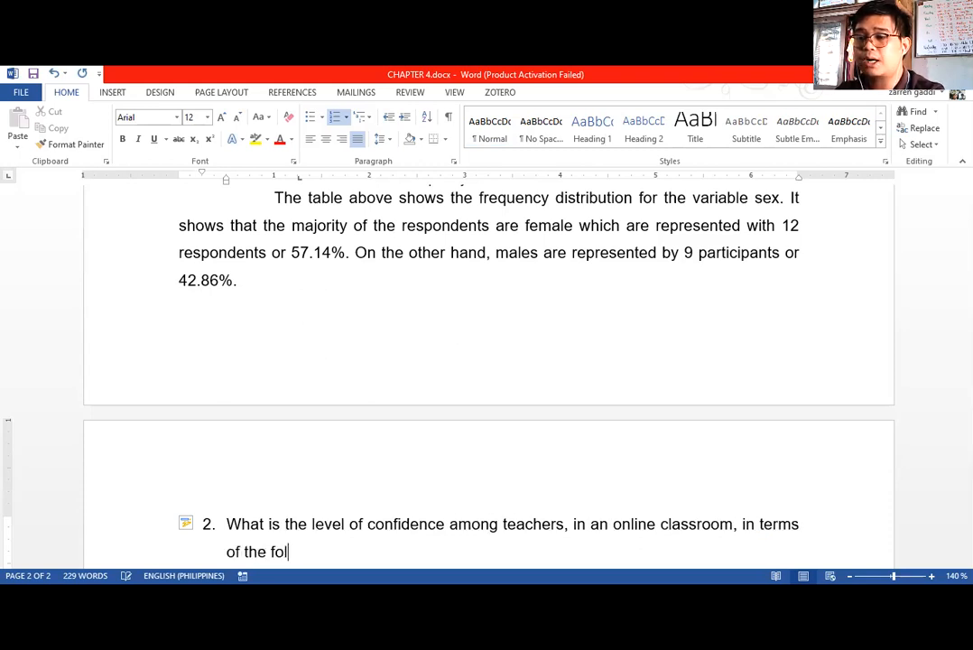
text(lowing parameters>)
Complete the item 2 question with ", in terms of the following parameters?" and start a new line.
key(BackSpace)
text(?)
key(Return)
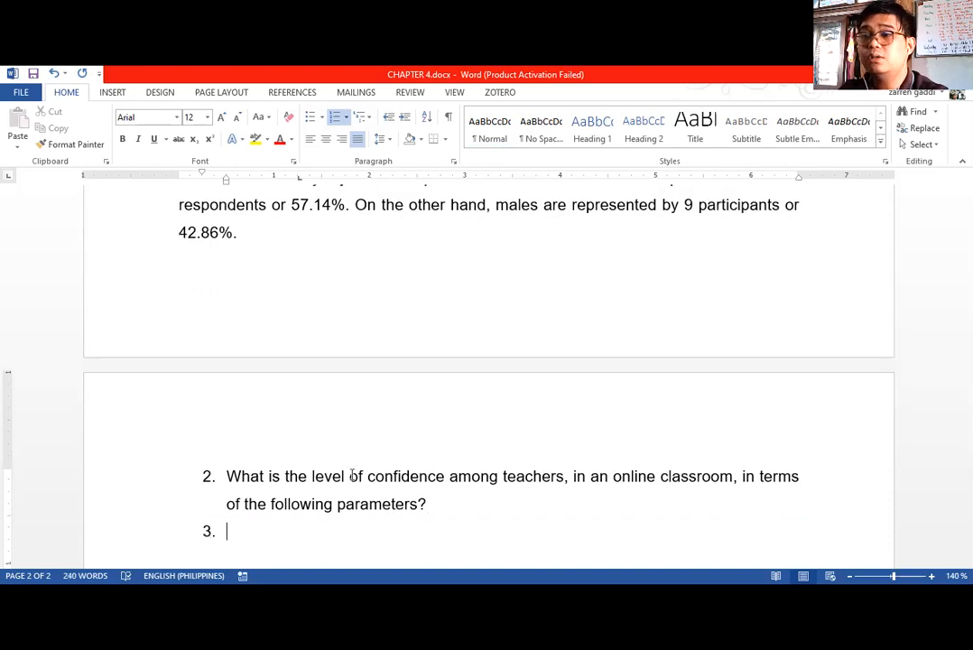
Replace the empty item 3 below the question with a sub-item numbered 2.1.
key(BackSpace)
text(2.1. )
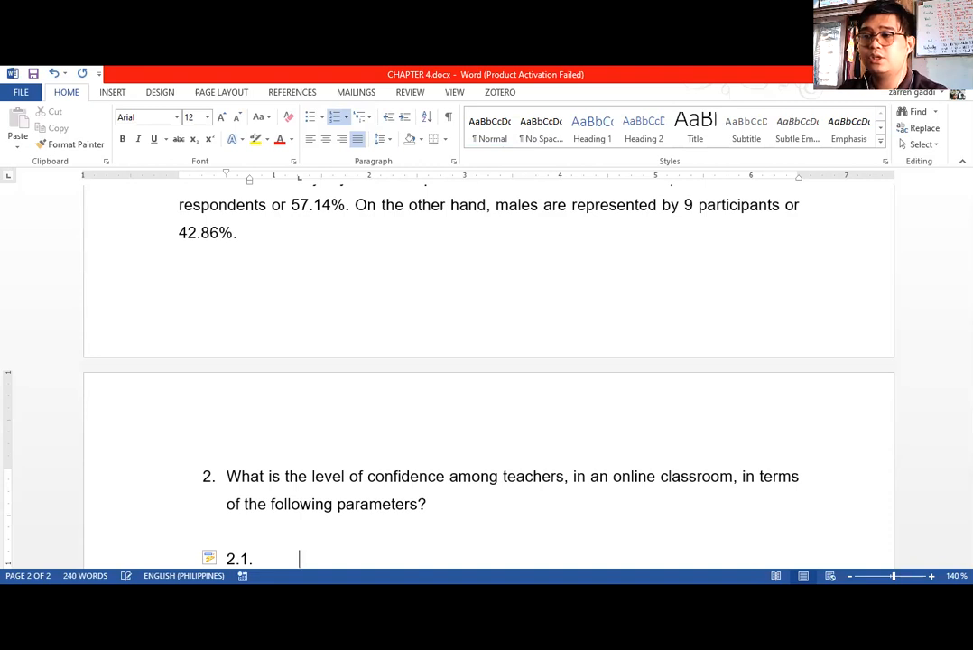
text(Teaching )
text(on)
Title sub-item 2.1 "Teaching Confidence" and leave an empty unnumbered line below it.
key(BackSpace)
key(BackSpace)
text(Coni)
key(BackSpace)
text(fi)
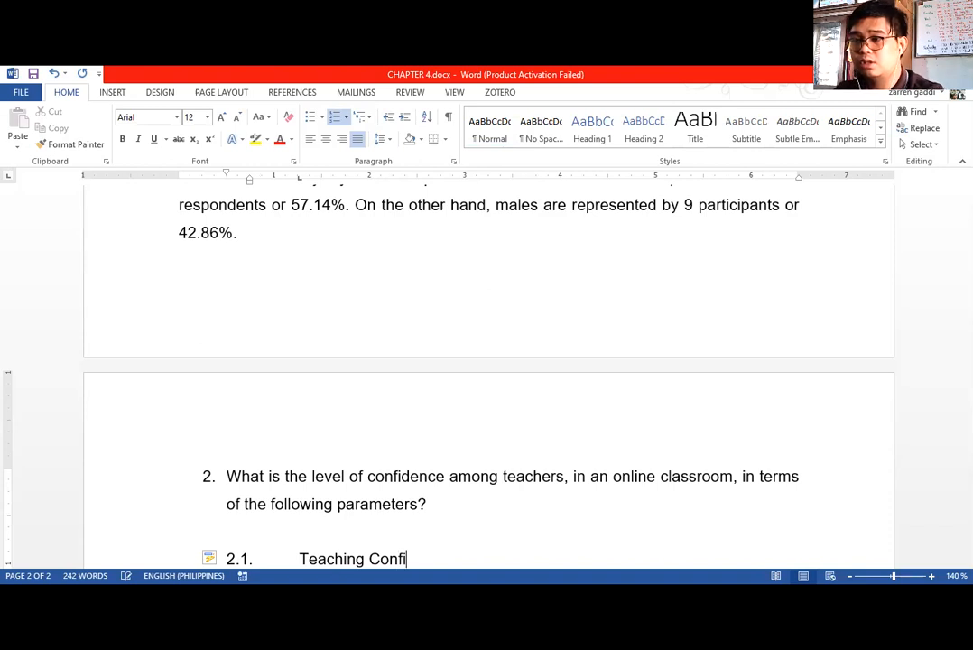
text(dence)
key(Return)
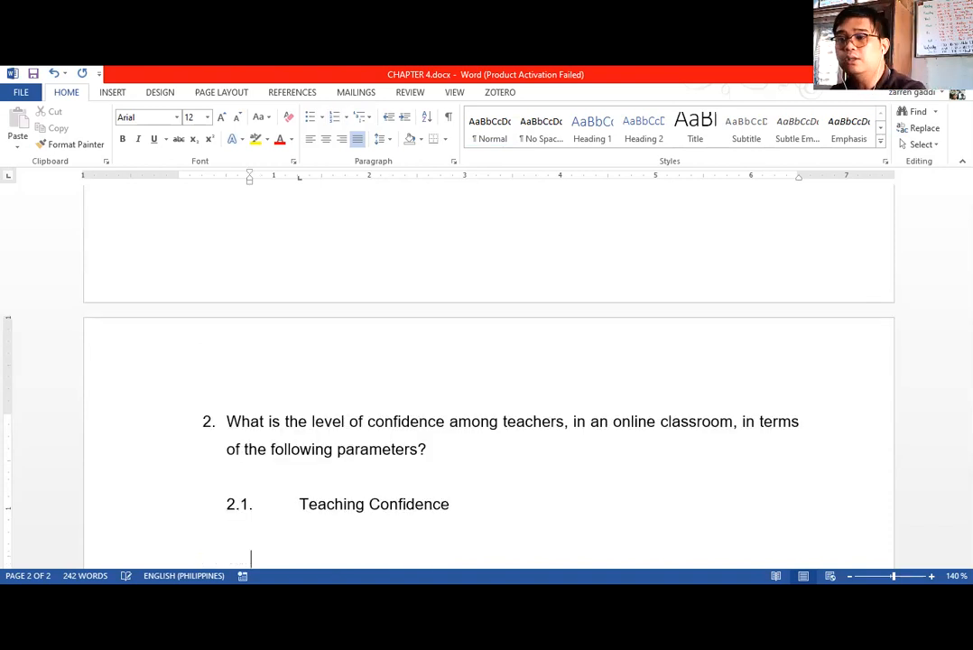
scroll(408, 397, down, 3)
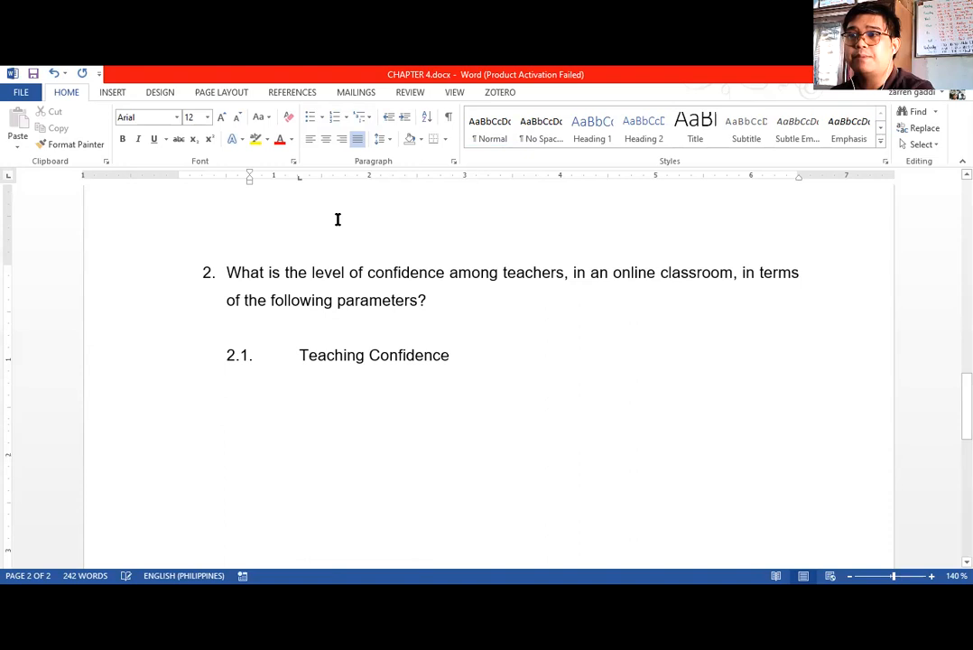
click(261, 414)
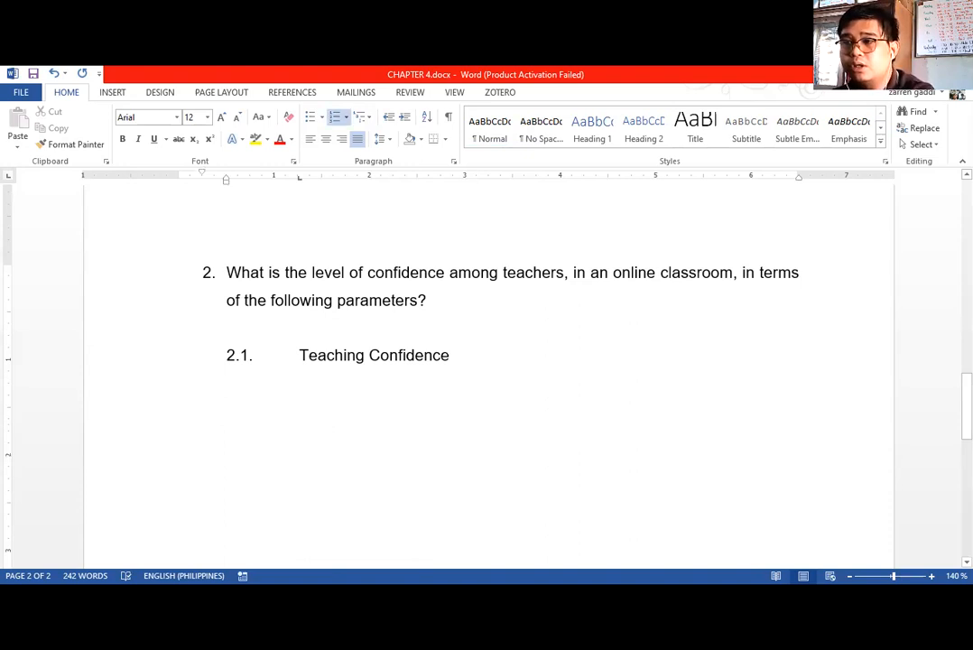
key(BackSpace)
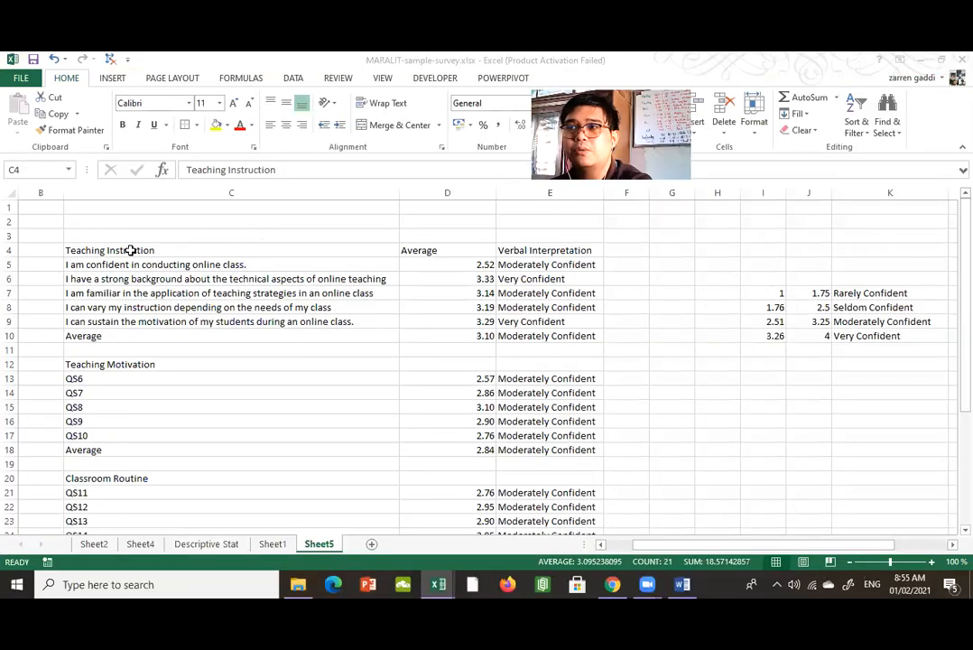
Switch to MARALIT-sample-survey.xlsx in Excel and copy the Teaching Instruction table, C4:E10 on Sheet5.
right_click(132, 256)
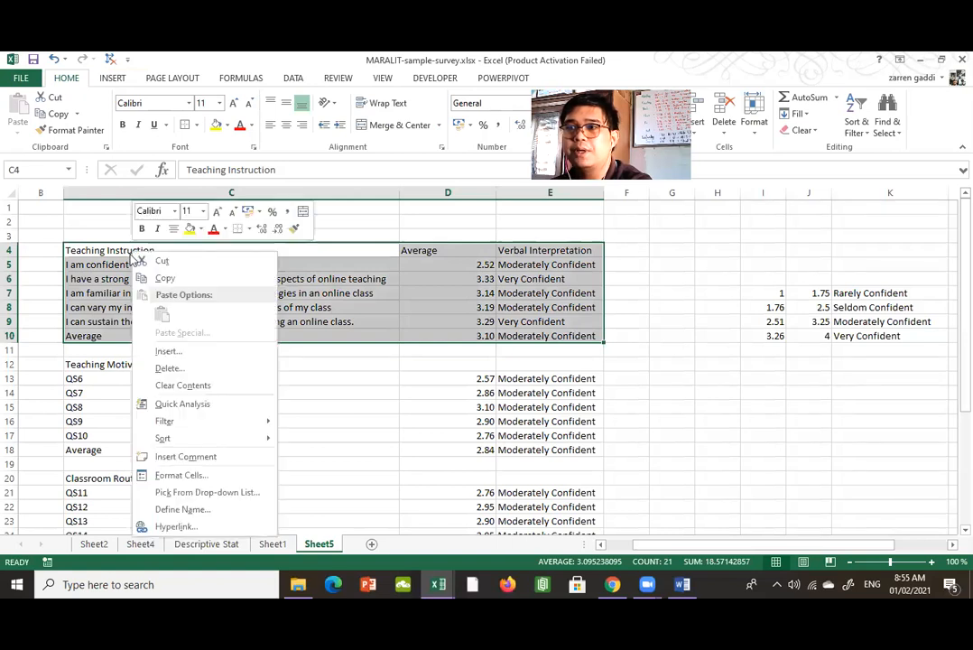
click(164, 278)
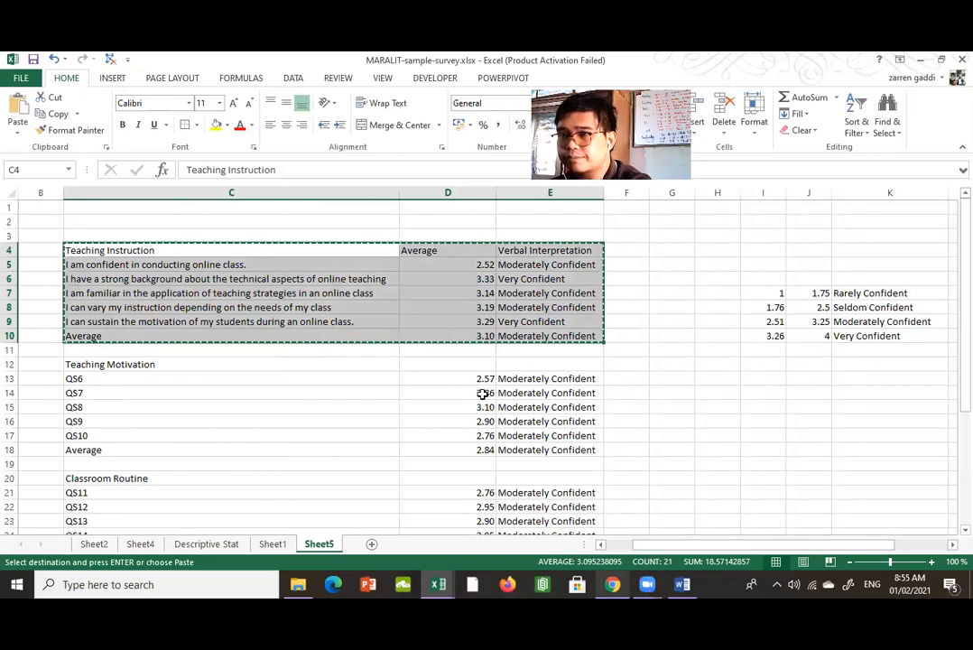
click(802, 403)
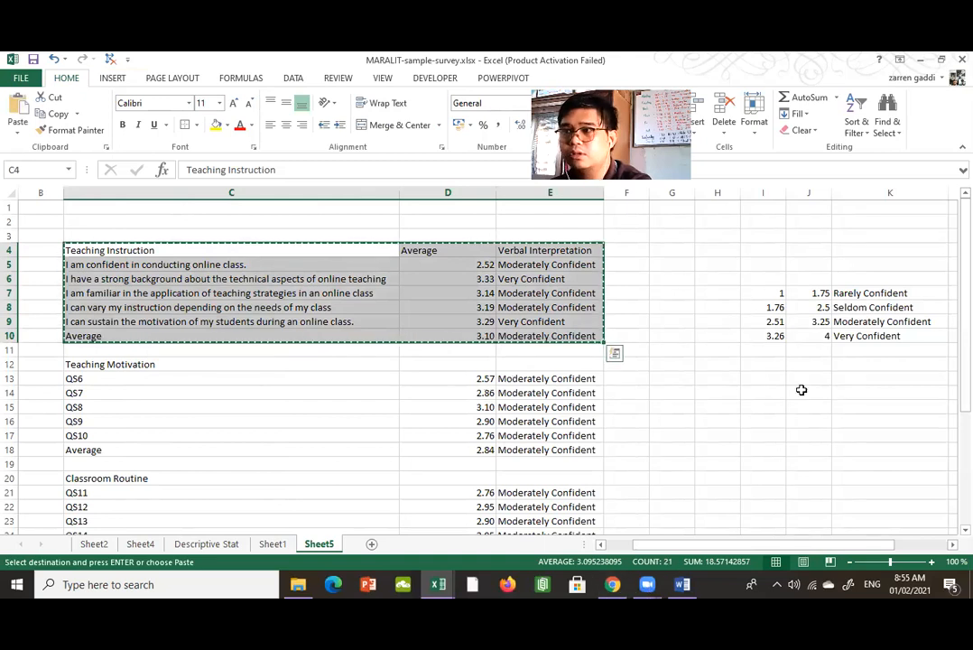
Switch back to CHAPTER 4.docx in Word and paste the copied range below 2.1 as a table using the destination styles.
click(619, 580)
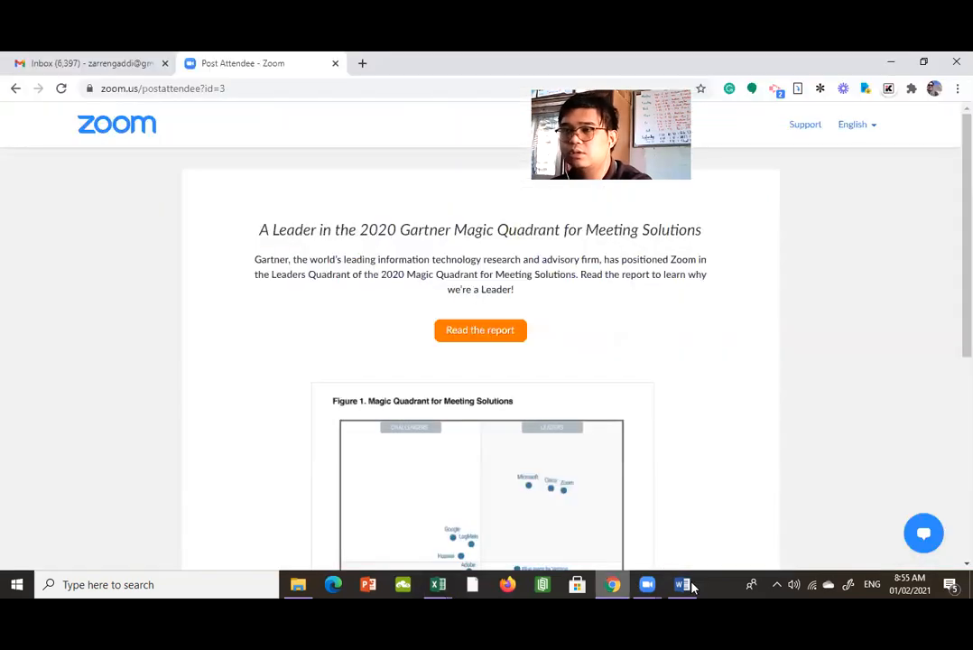
click(684, 584)
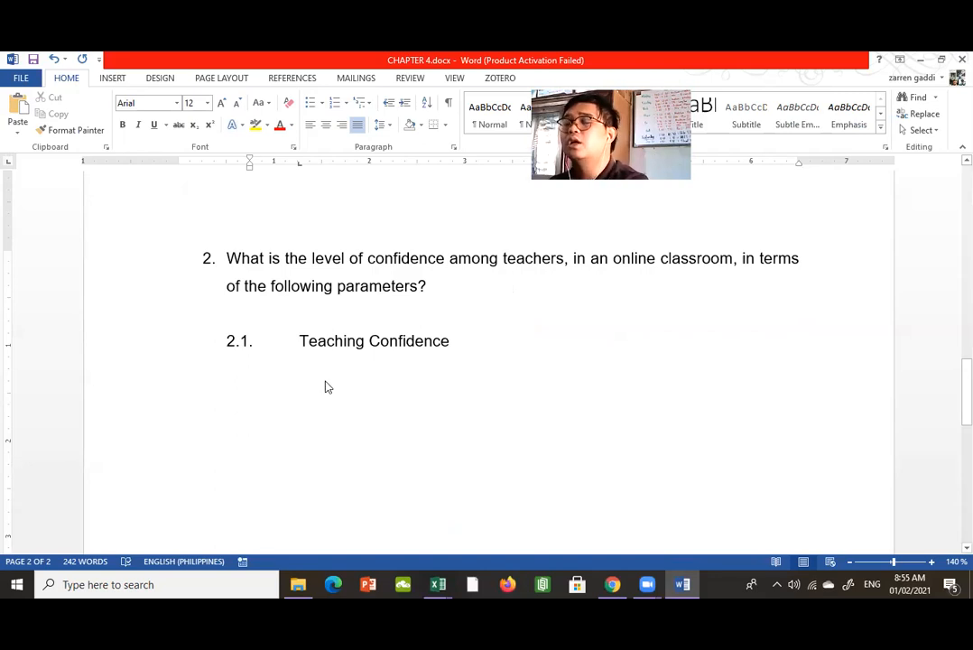
key(ctrl+v)
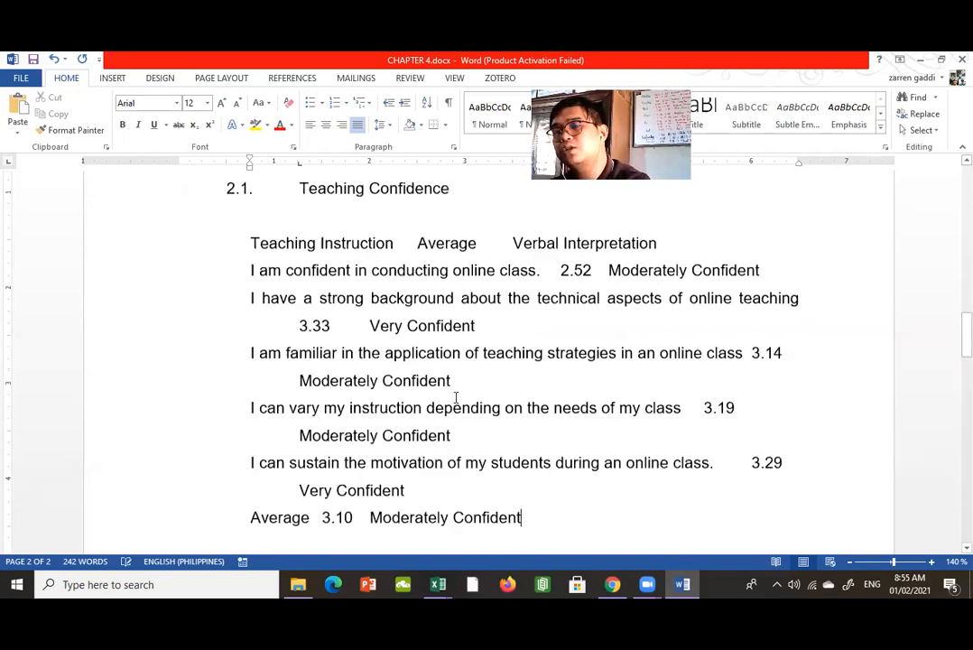
click(547, 536)
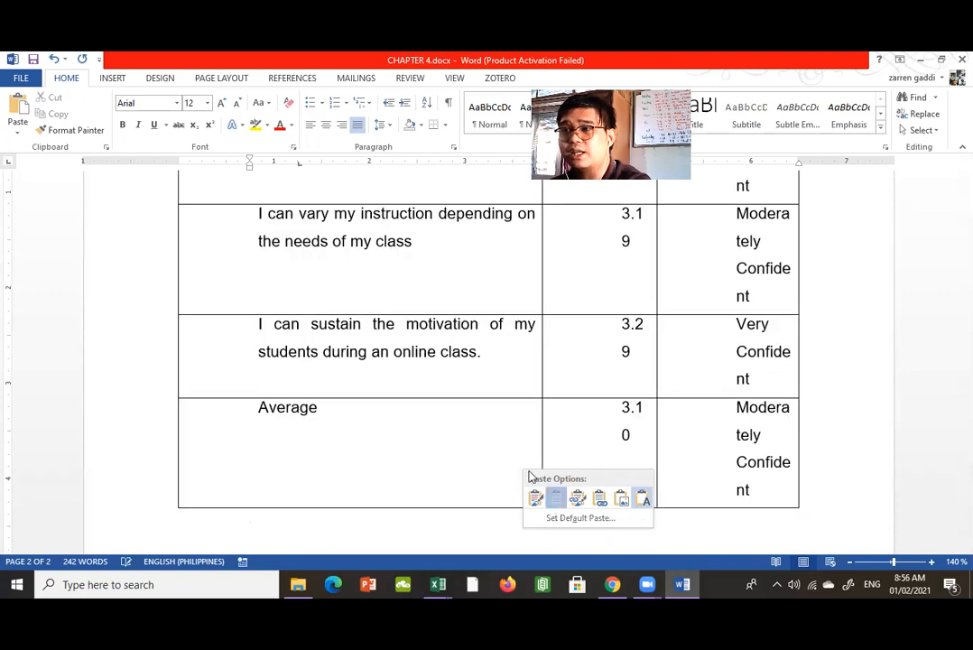
click(532, 451)
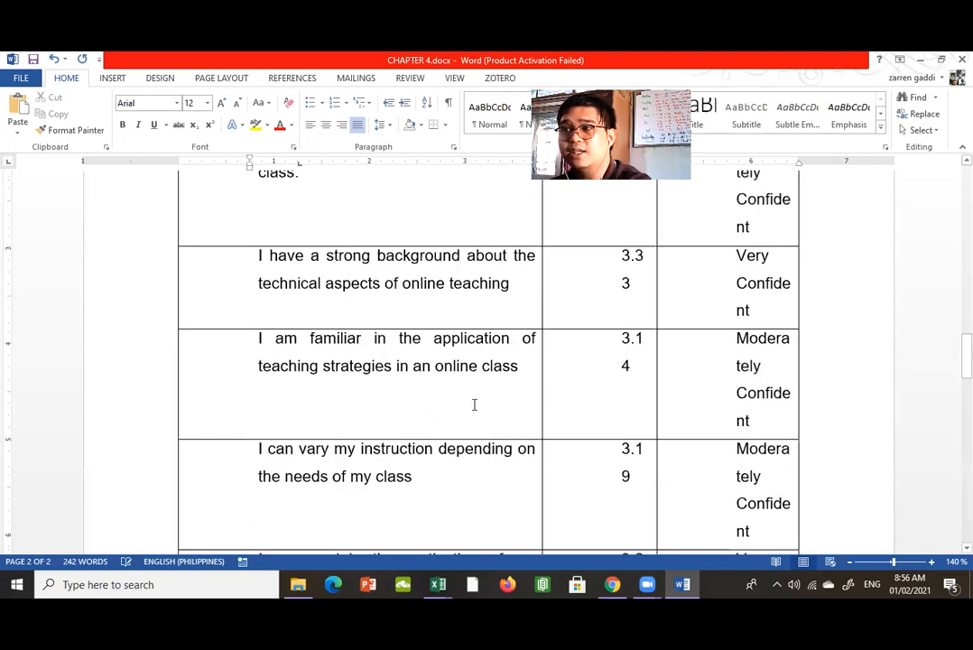
Narrow the table's Teaching Instruction column, giving the Average and Verbal Interpretation columns more width.
scroll(474, 405, up, 2)
scroll(544, 471, up, 3)
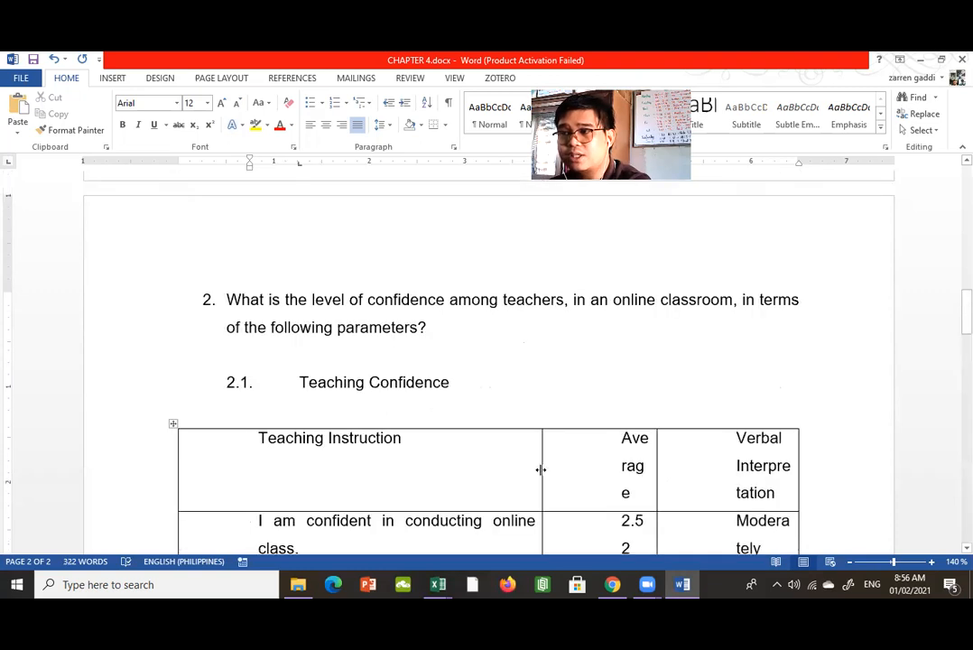
drag(450, 465, 393, 465)
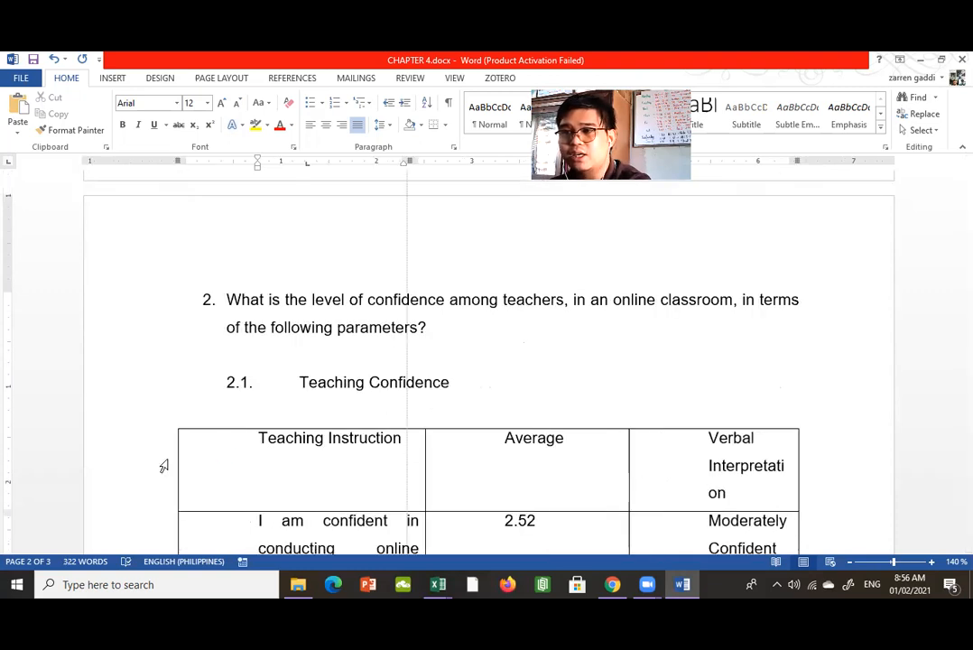
mouse_move(178, 457)
mouse_down()
mouse_move(214, 456)
mouse_move(195, 456)
mouse_up()
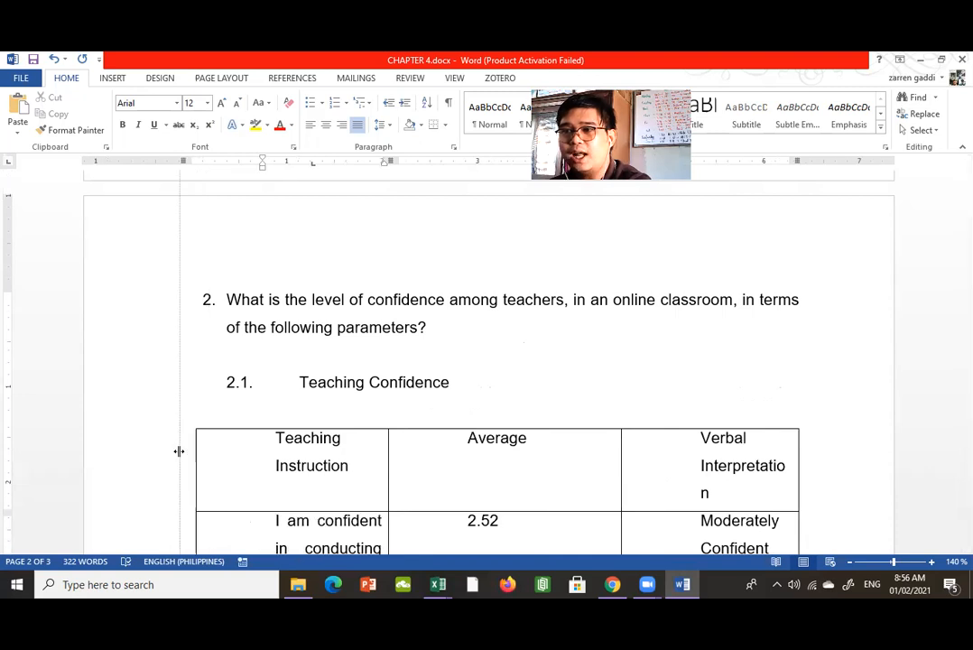
Remove the left indent from the Teaching Instruction heading and the first two statements in the table's first column.
key(ctrl+z)
scroll(256, 403, down, 3)
click(248, 400)
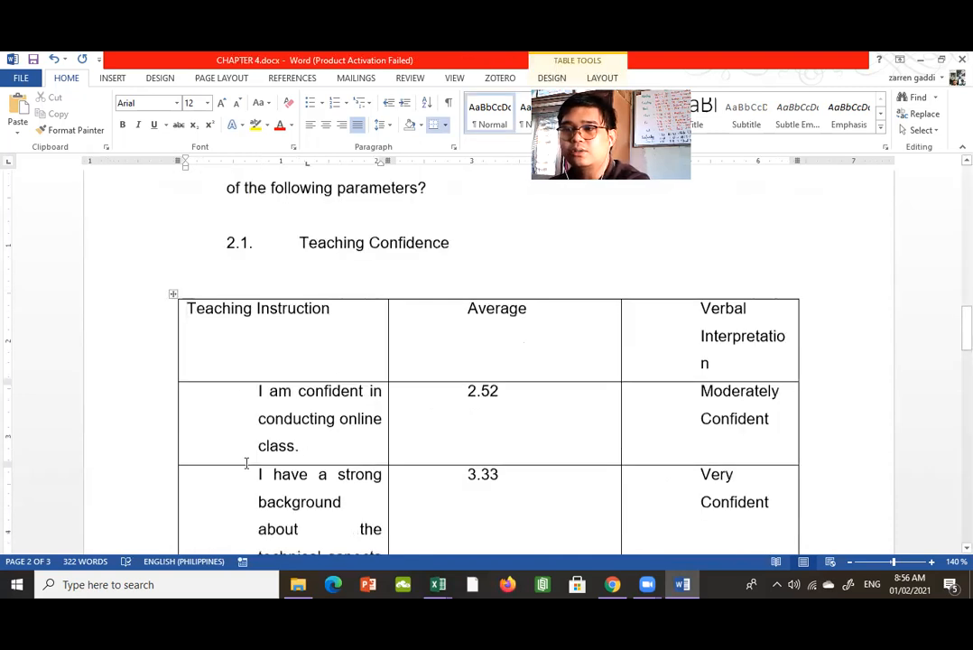
key(BackSpace)
click(242, 459)
key(BackSpace)
Remove the left indent from the third, fourth and fifth statements in the table's first column.
scroll(244, 397, down, 3)
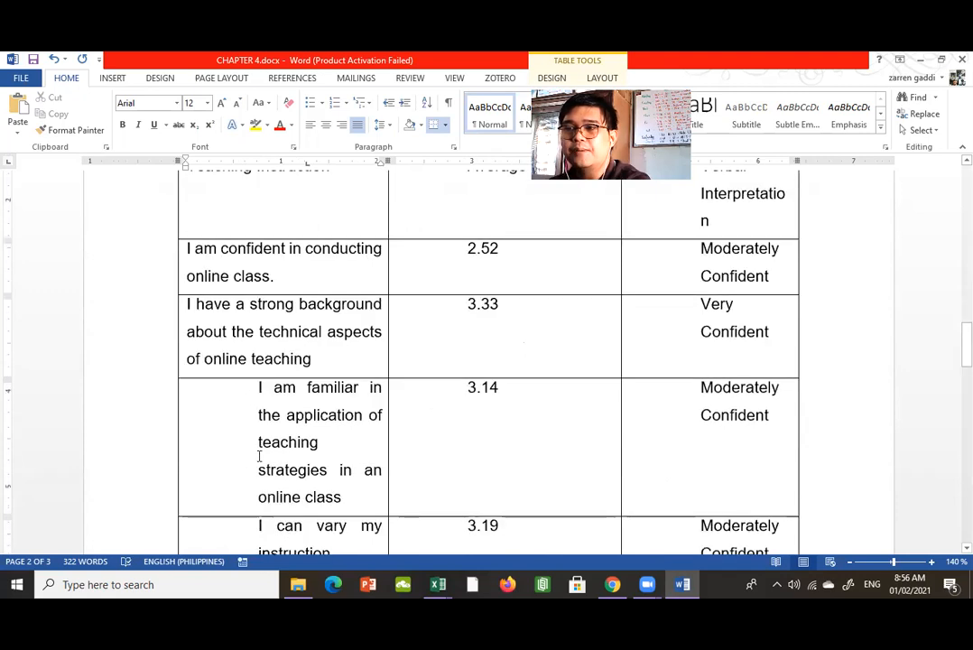
click(243, 455)
key(BackSpace)
scroll(248, 433, down, 1)
click(250, 427)
key(BackSpace)
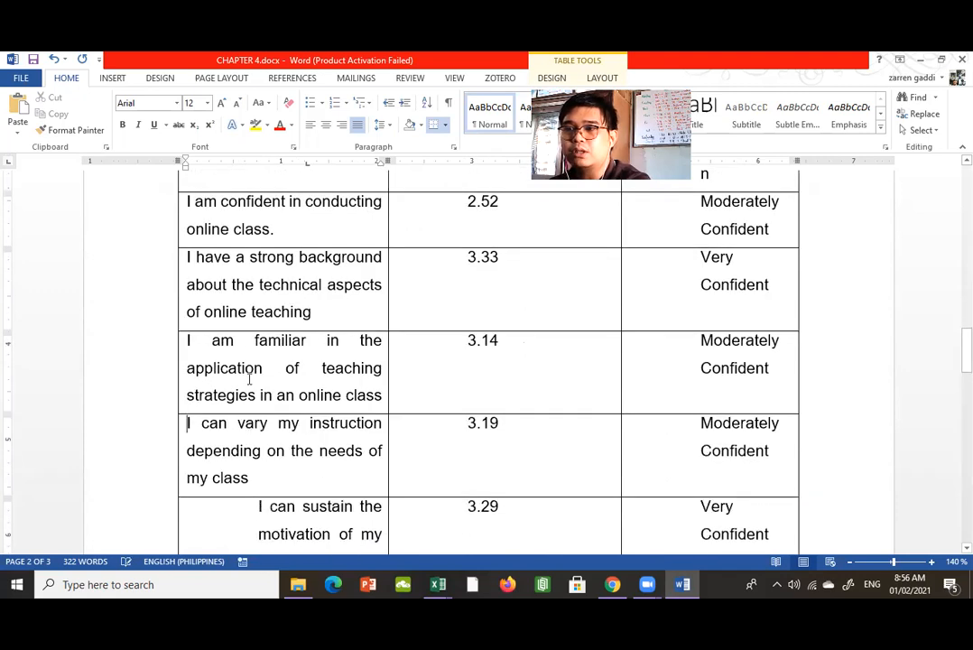
scroll(249, 374, down, 3)
click(232, 404)
key(BackSpace)
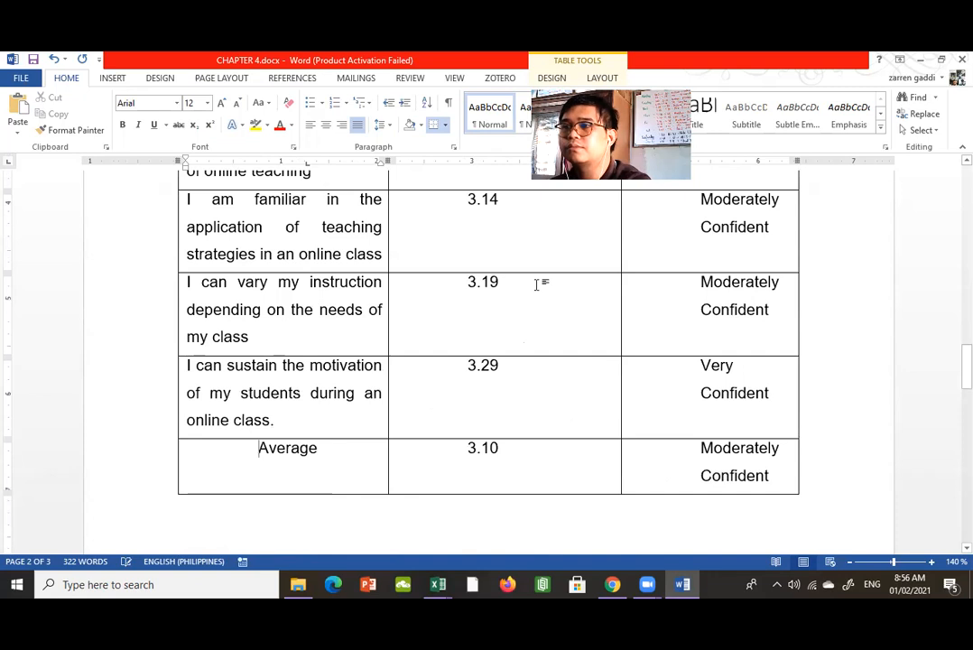
Place the cursor before the text in the table's Average column heading cell.
scroll(496, 271, up, 3)
click(421, 271)
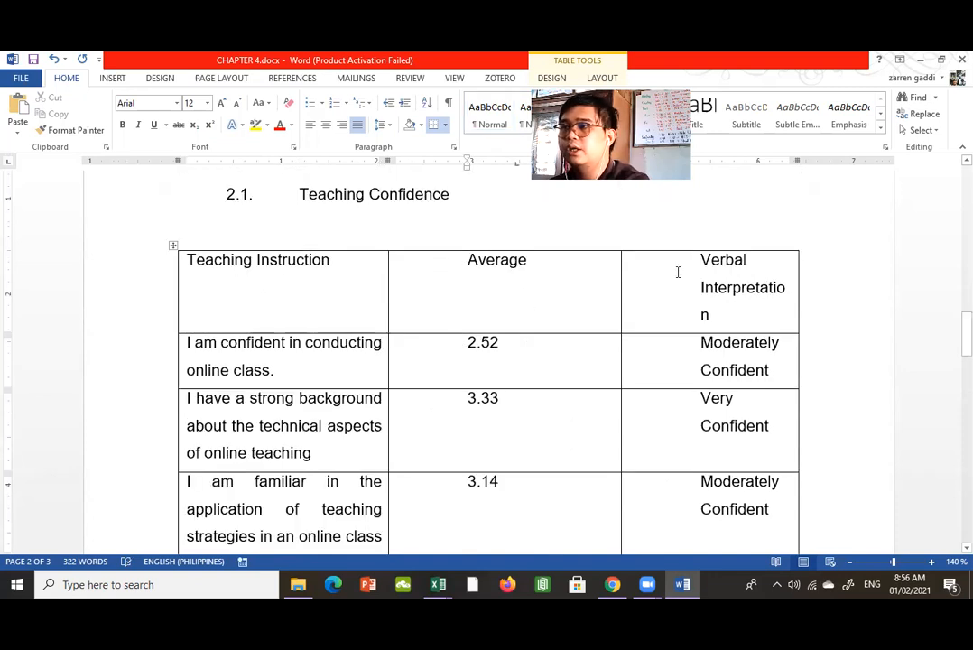